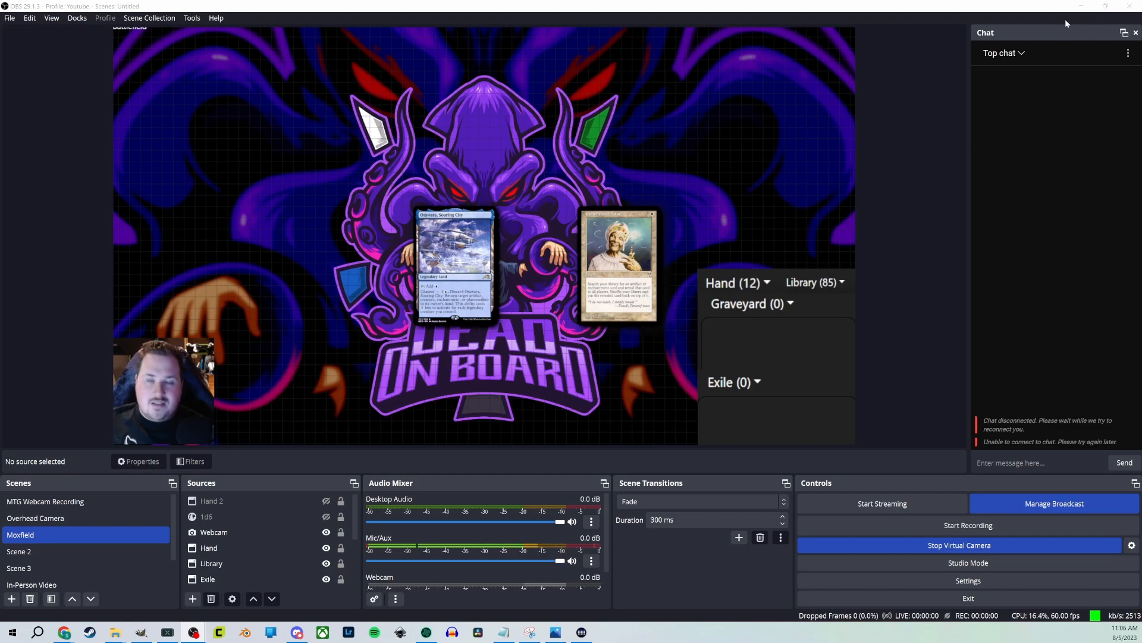
View the Moxfield playtest page in Chrome, return to OBS, and preview the Magic card-back overlay on the Moxfield scene
click(1083, 6)
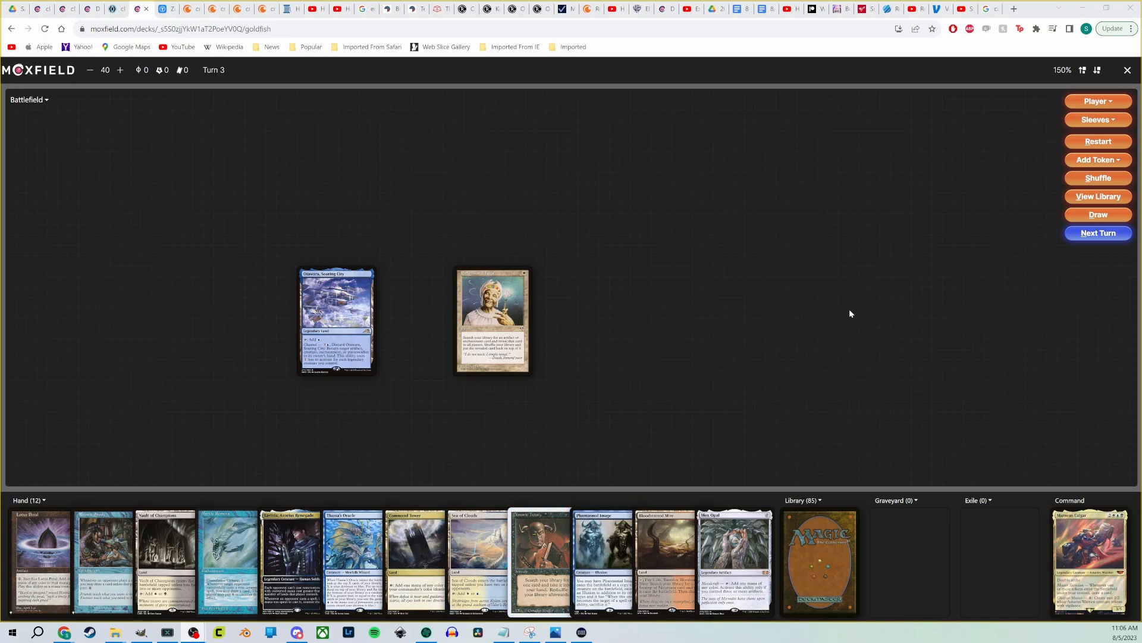
key(alt+Tab)
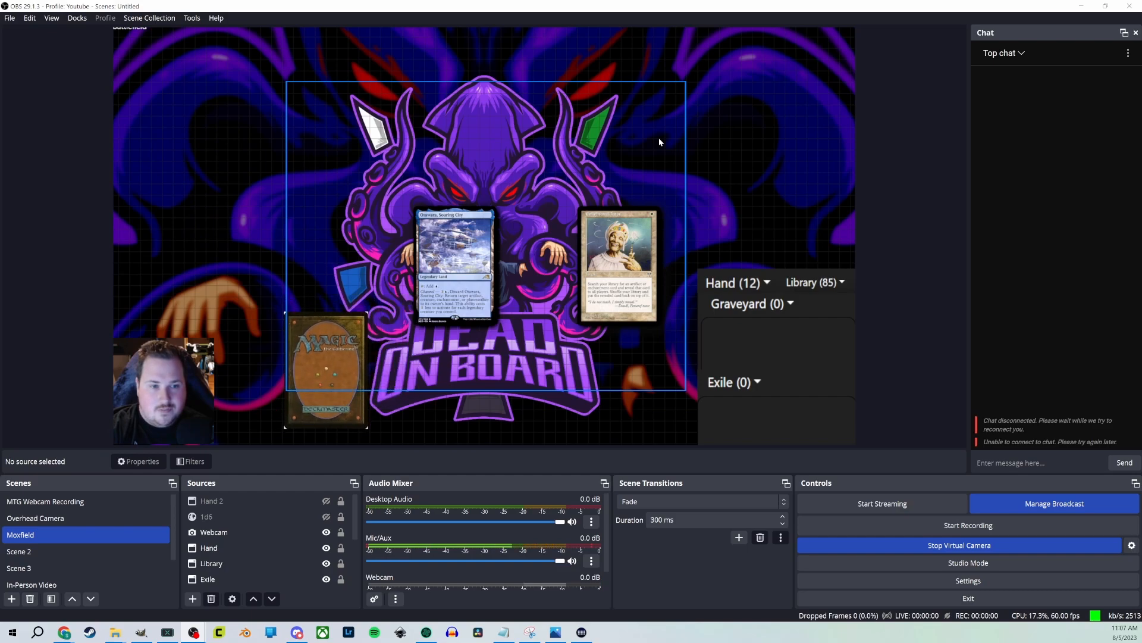
key(F1)
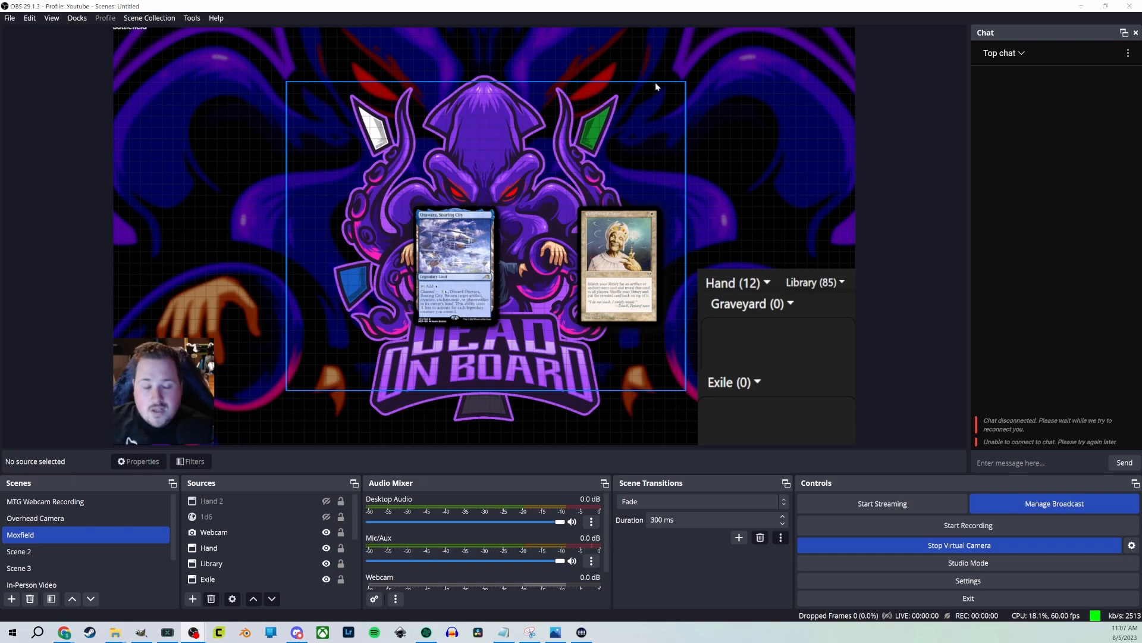
key(F1)
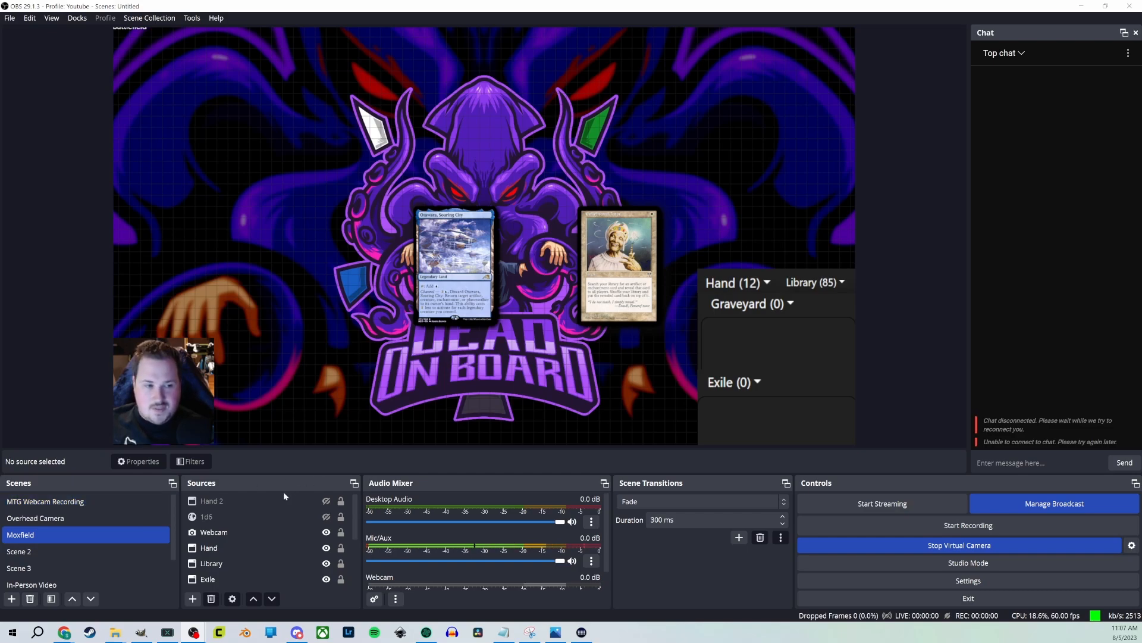
Add a new scene named "MoxField Test"
scroll(95, 504, down, 1)
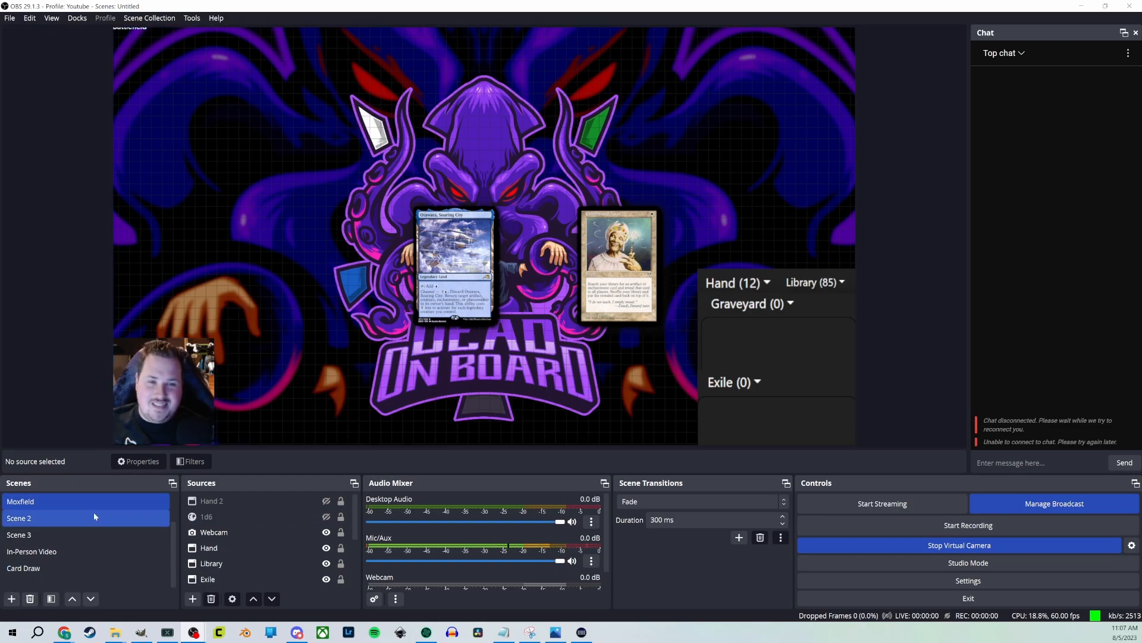
click(12, 598)
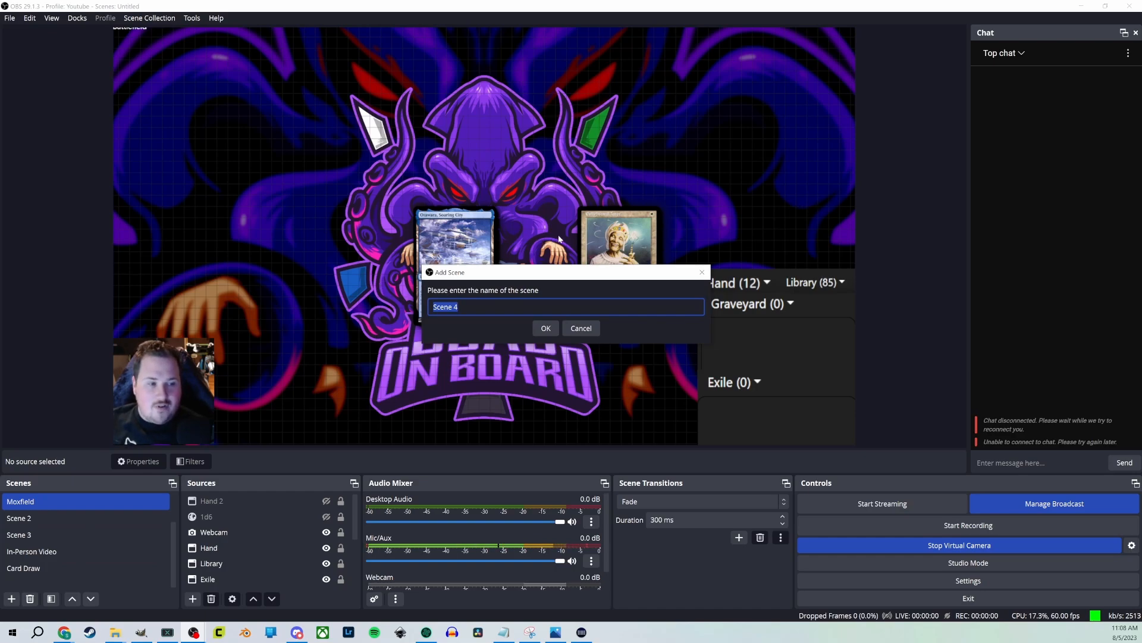
text(MoxField)
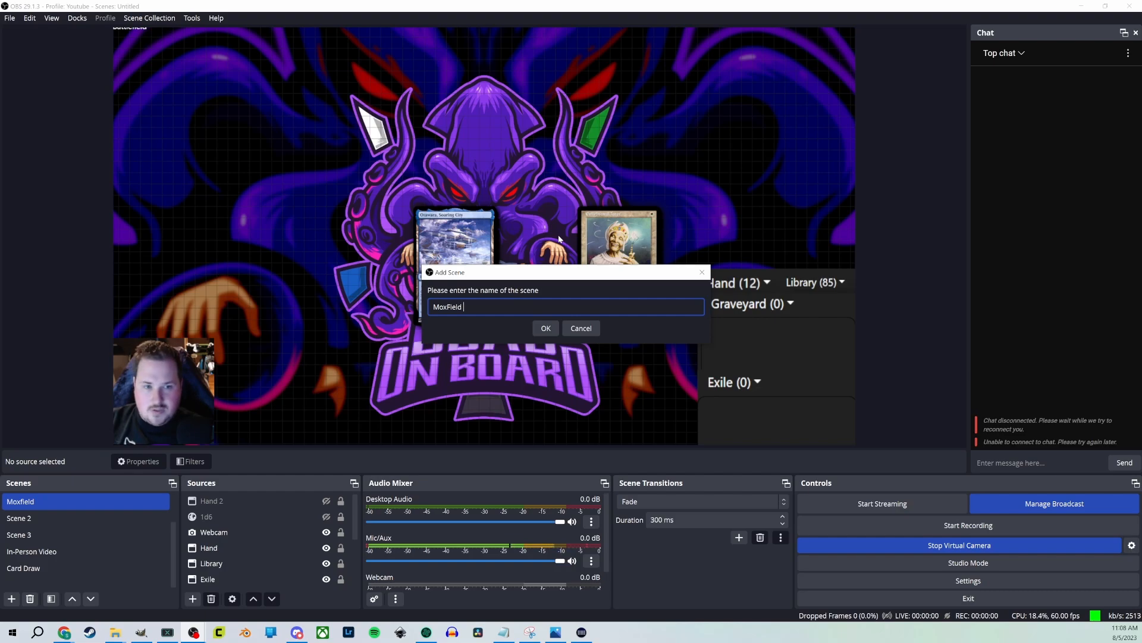
text( Test)
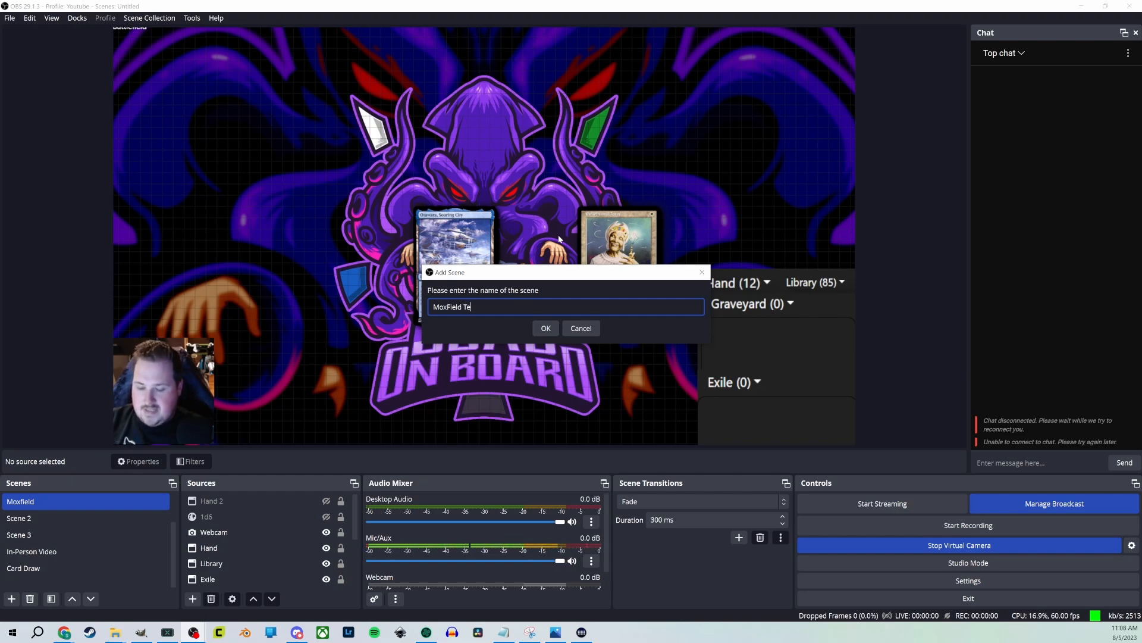
click(556, 324)
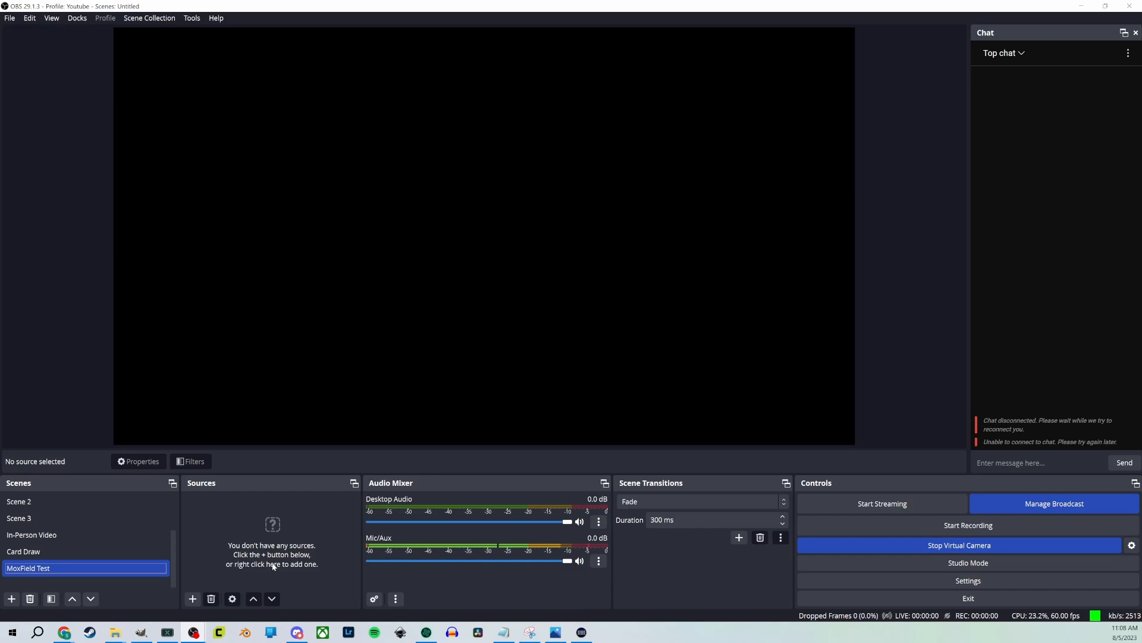
Add a new Window Capture source named "Battlefield test" to the MoxField Test scene
click(191, 598)
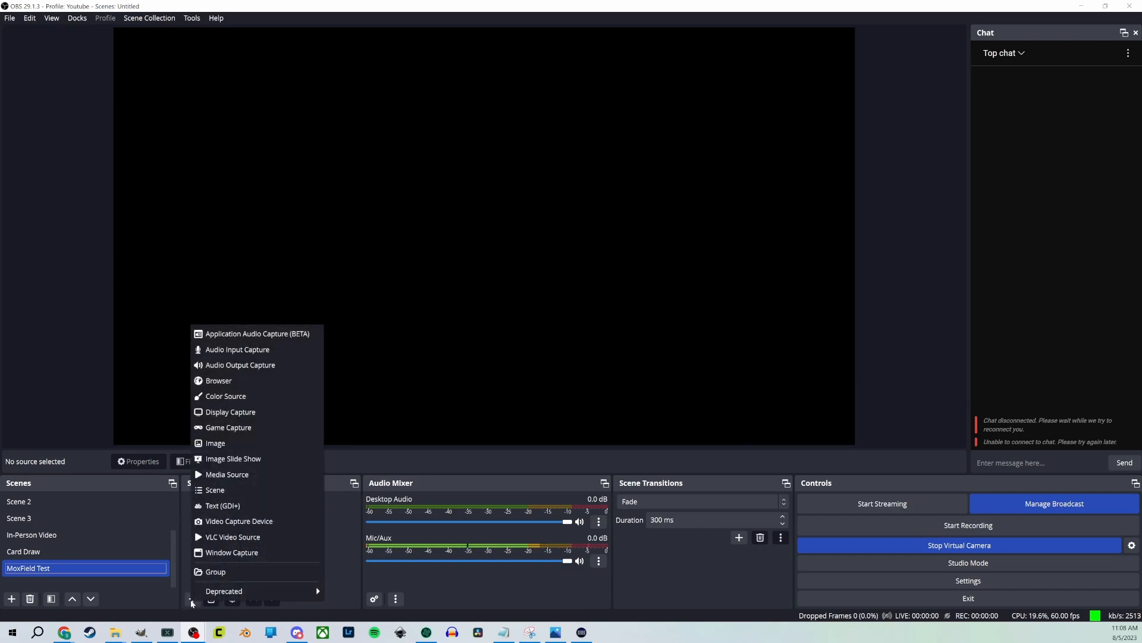
click(244, 553)
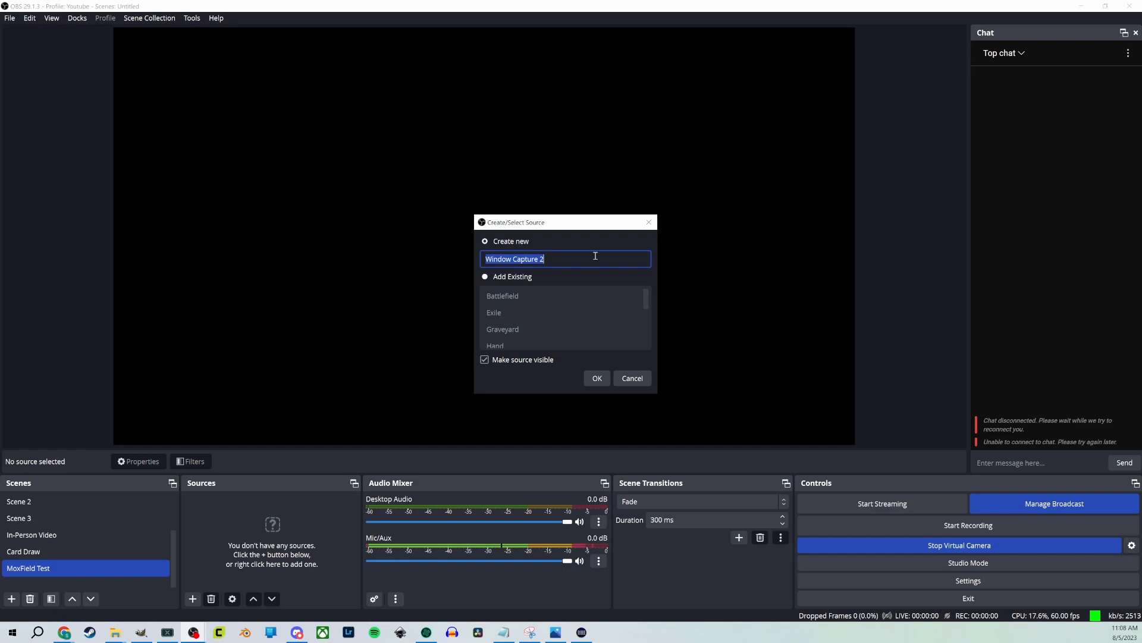
text(Battlefi)
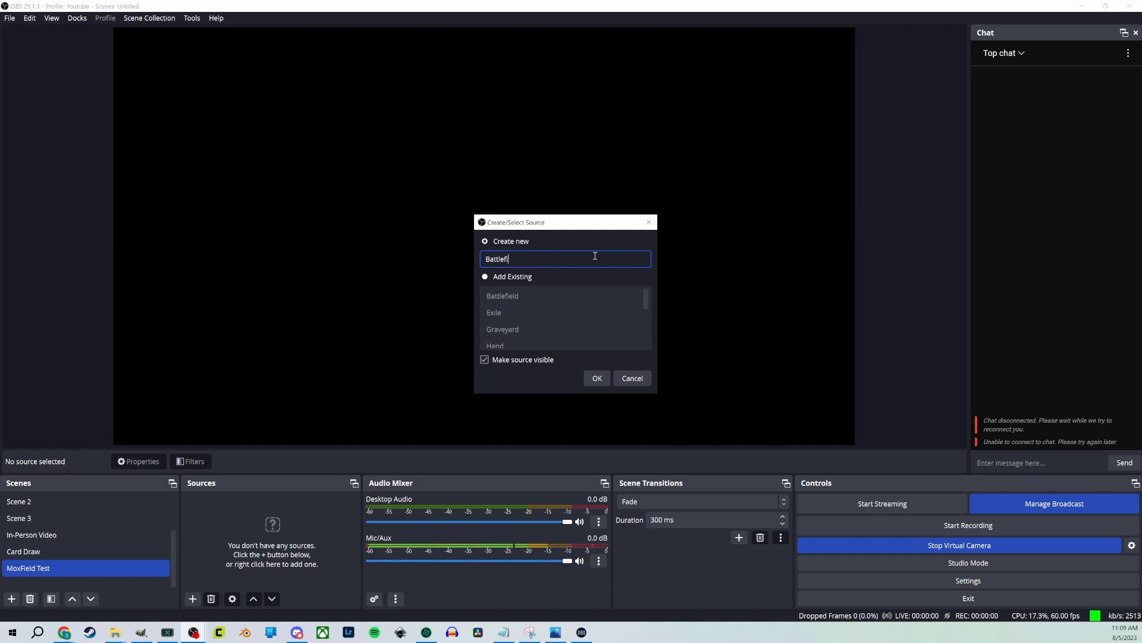
text(eld test)
click(597, 378)
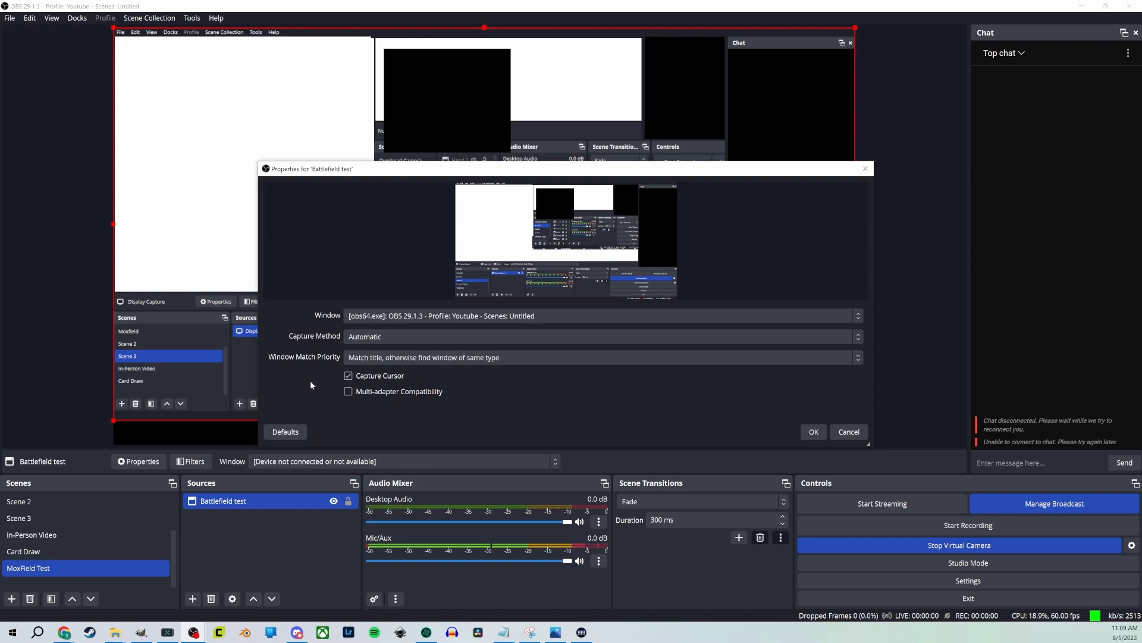
Set the source to capture the Moxfield Chrome window, matching title or otherwise same executable, with cursor capture off
click(484, 322)
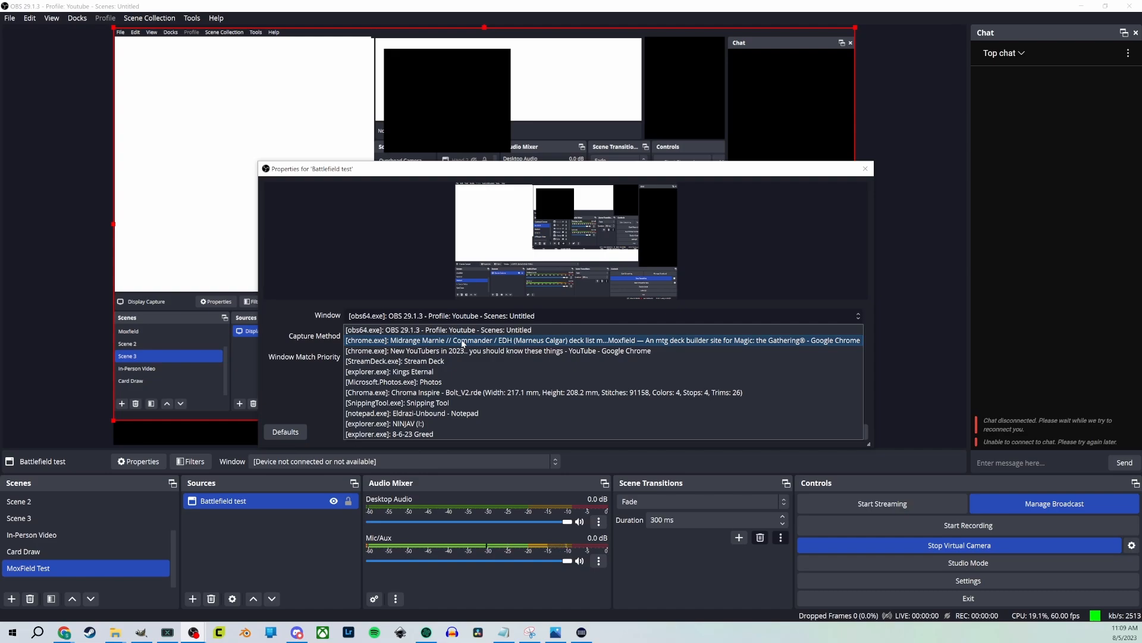
click(463, 341)
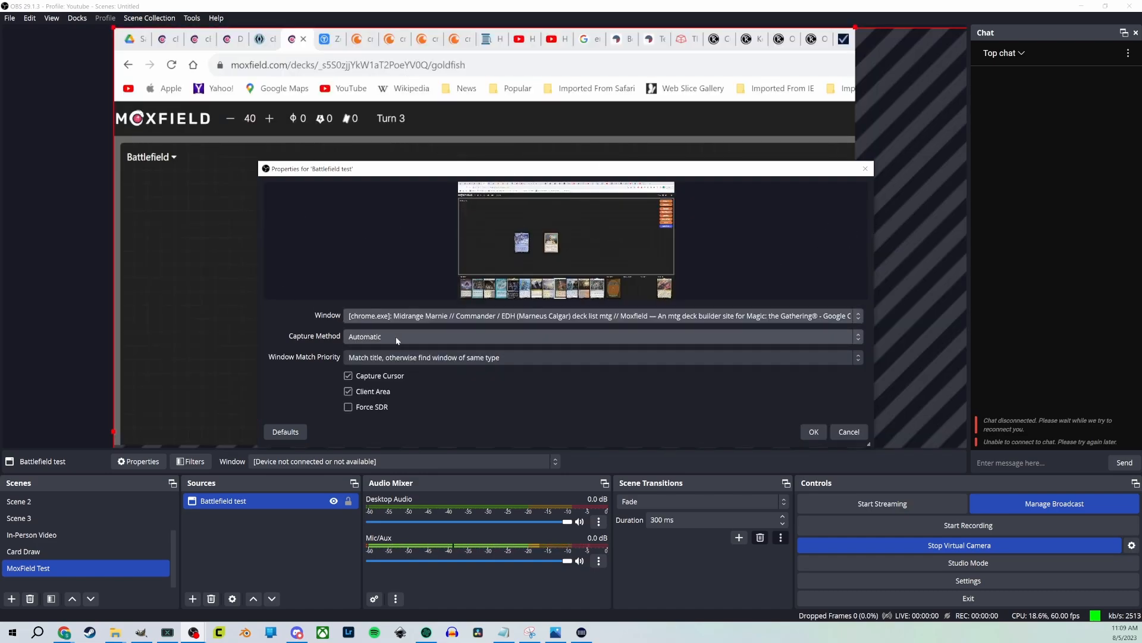
click(513, 356)
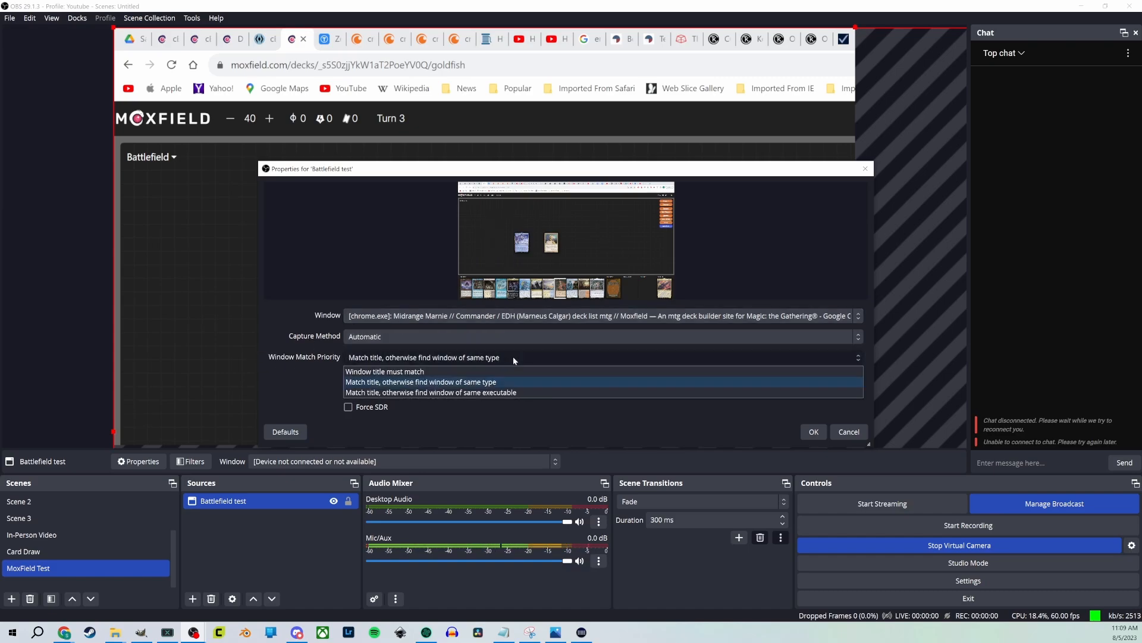
click(458, 394)
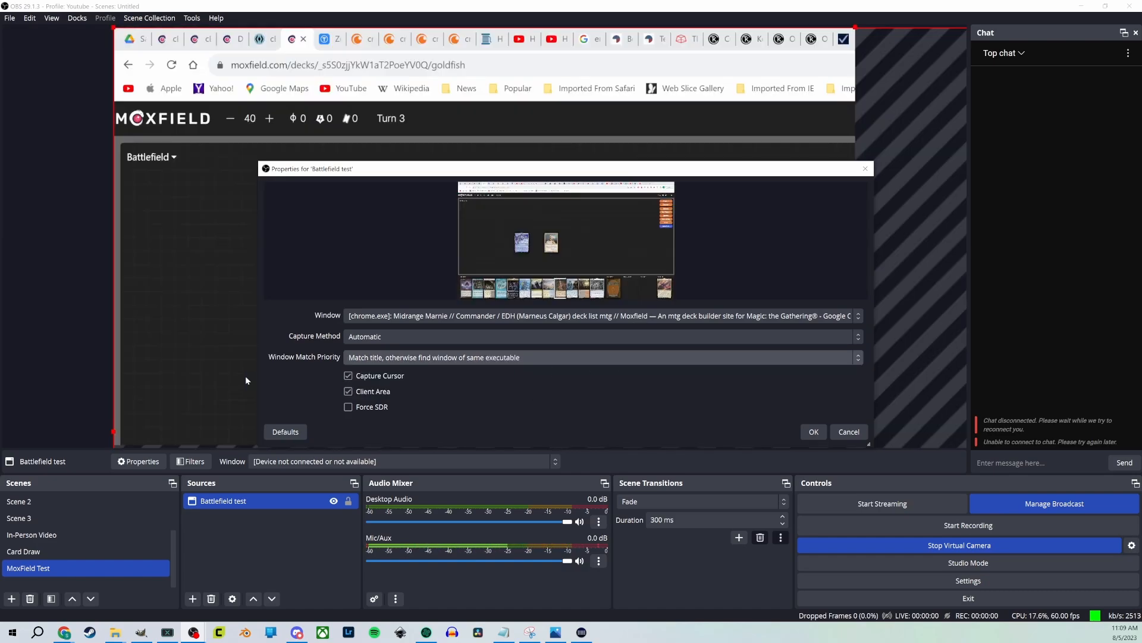
click(349, 376)
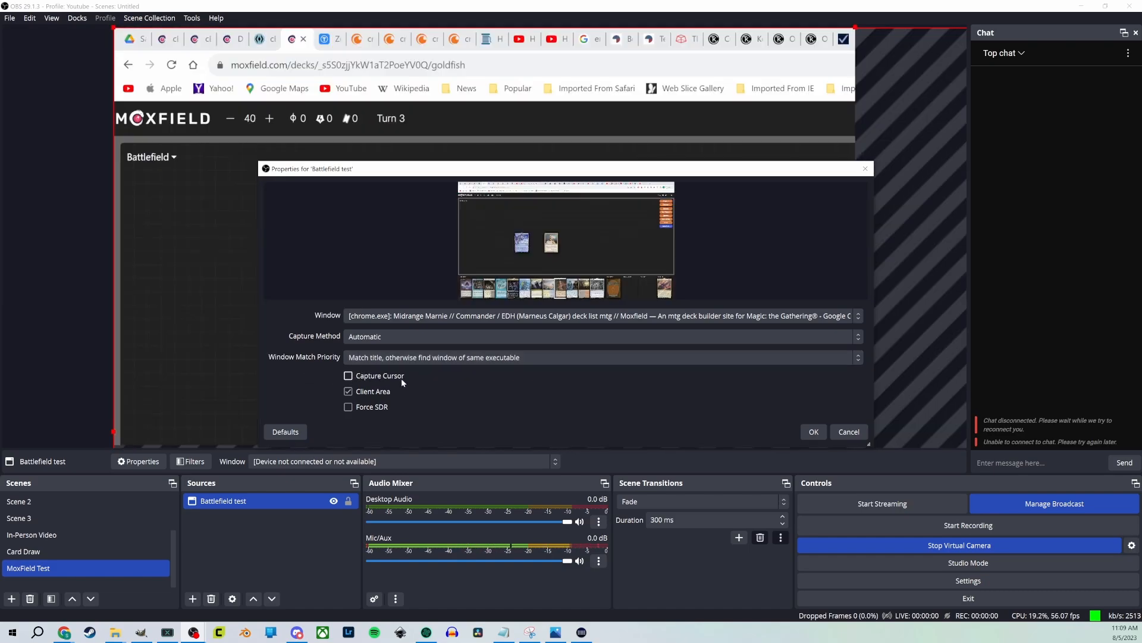
click(814, 431)
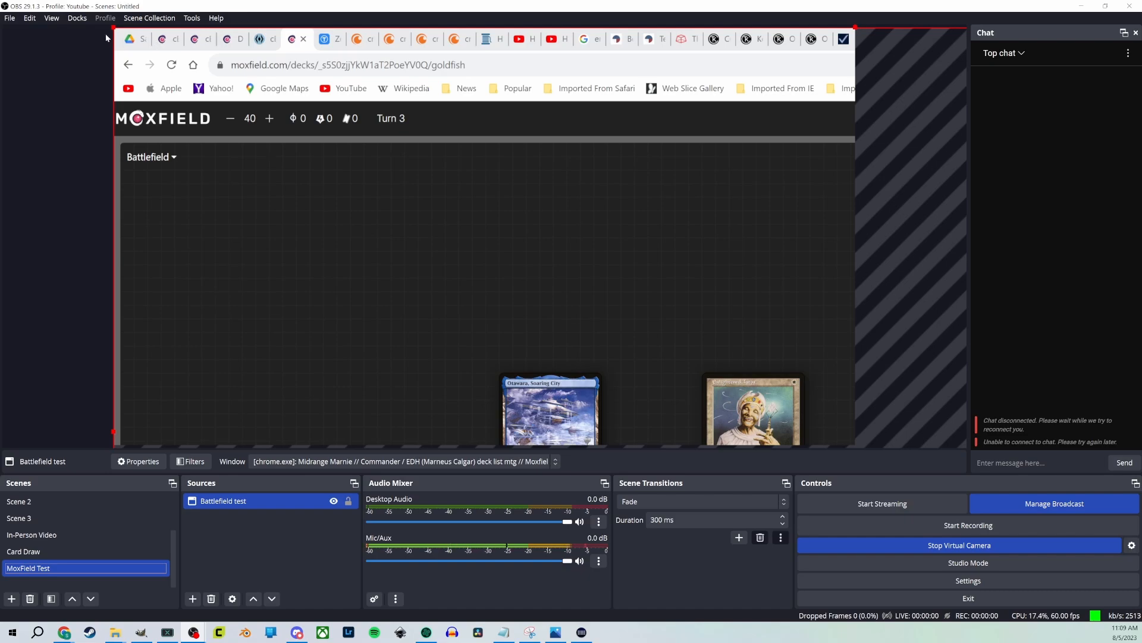
Scale the Battlefield test capture to the canvas width, aligned to the canvas's upper-left corner
drag(113, 27, 207, 77)
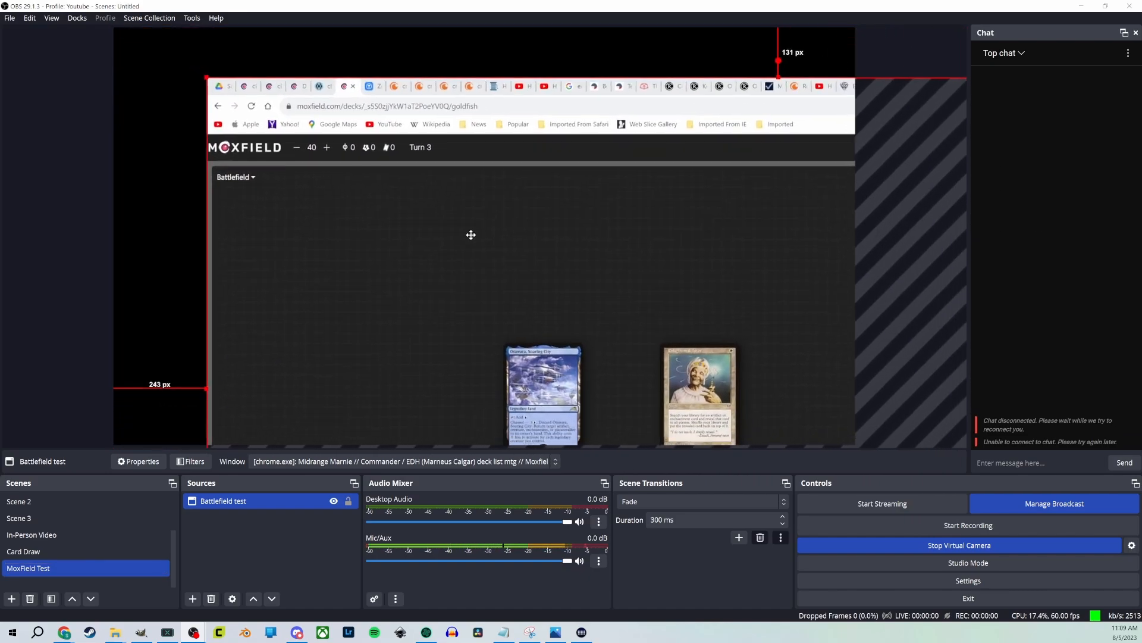
mouse_move(470, 235)
mouse_down()
mouse_move(119, 102)
mouse_move(478, 235)
mouse_up()
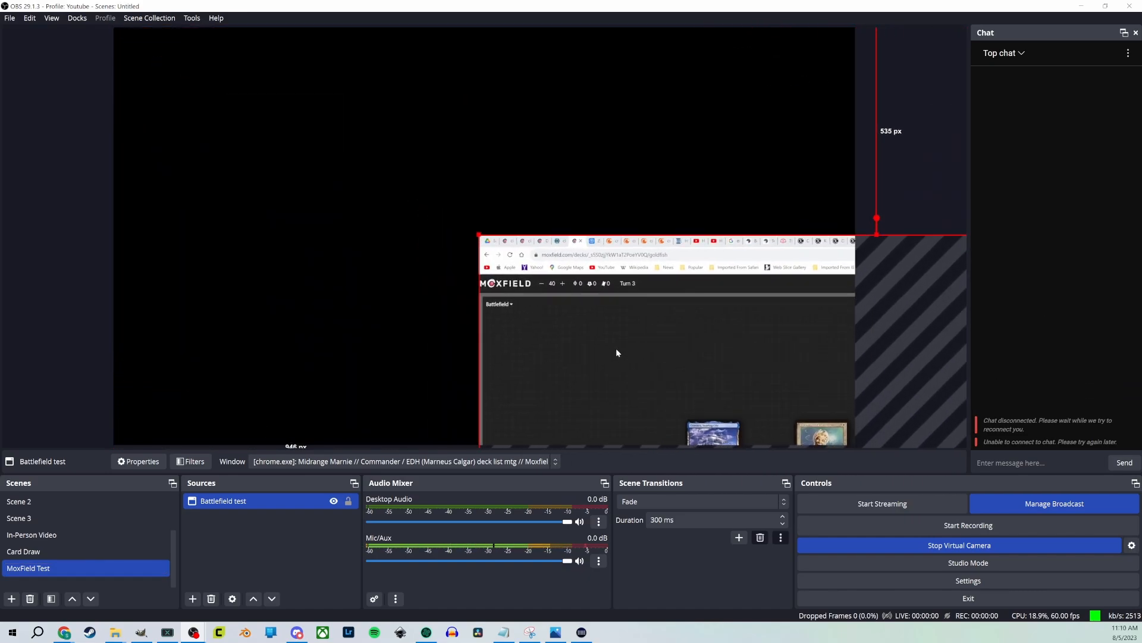
drag(616, 352, 316, 163)
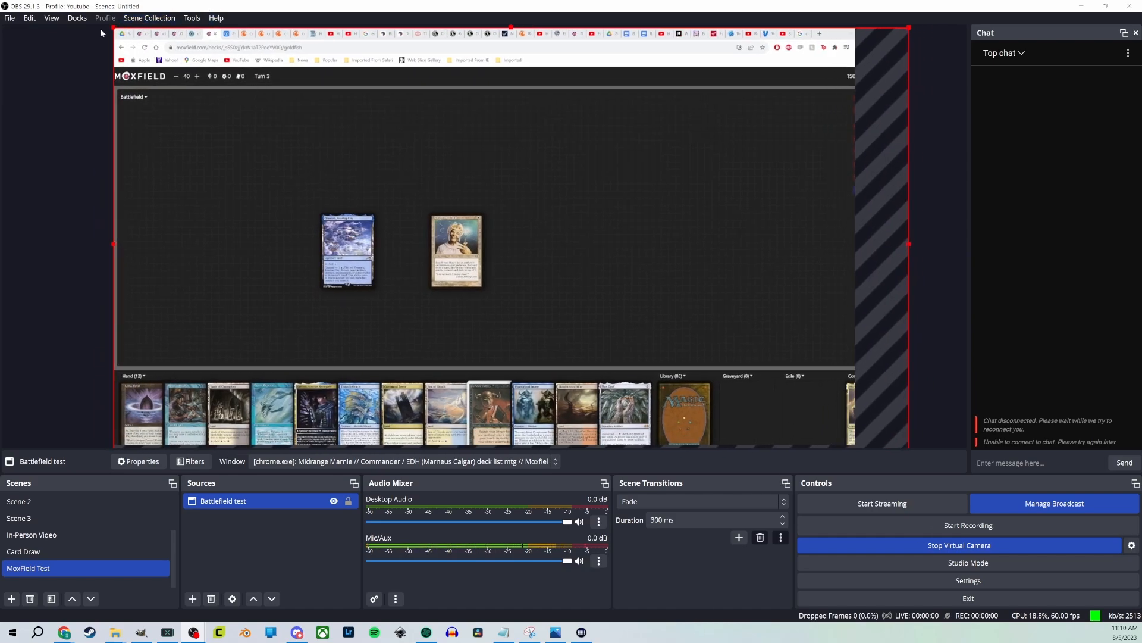
drag(117, 31, 281, 159)
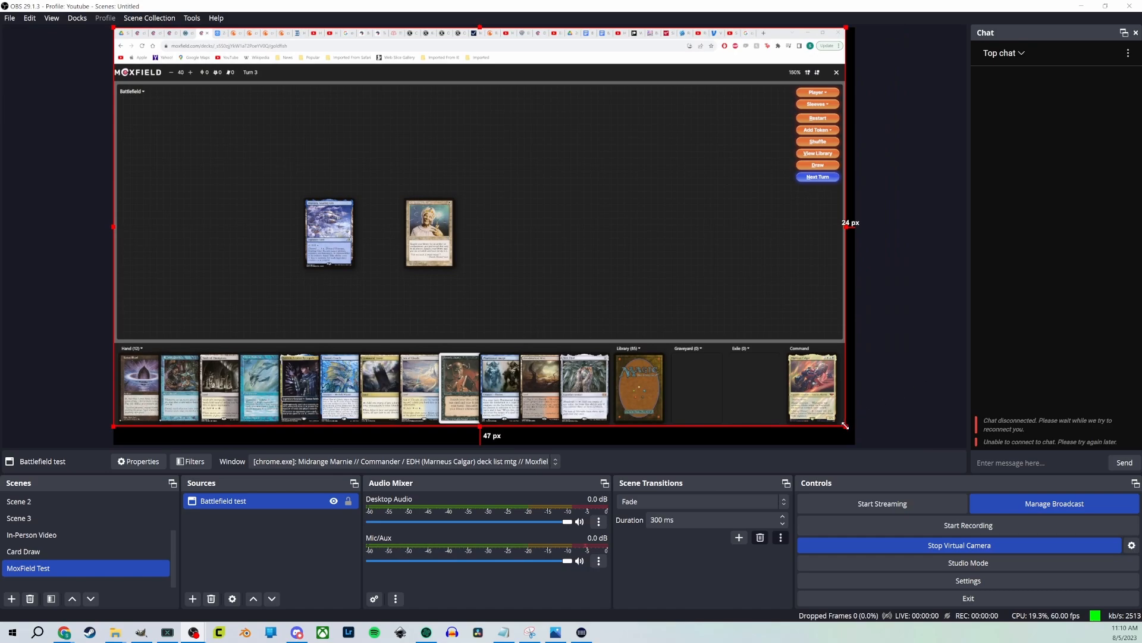
drag(845, 425, 857, 432)
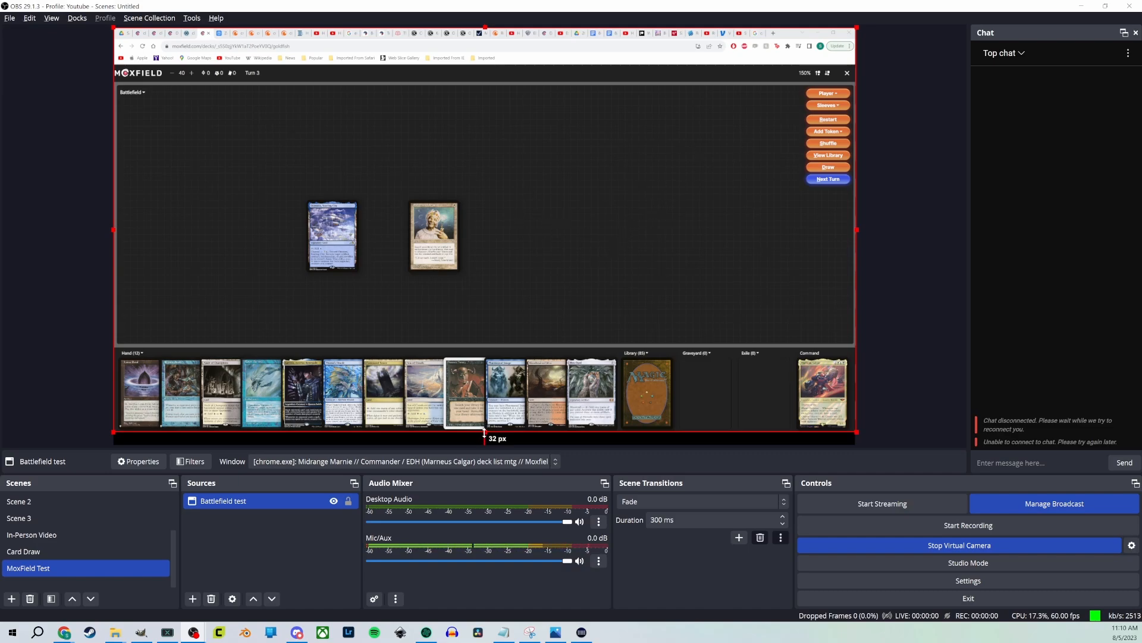
Crop all four edges of the capture to the battlefield area, cutting off the browser header, hand row and orange buttons
drag(485, 431, 500, 347)
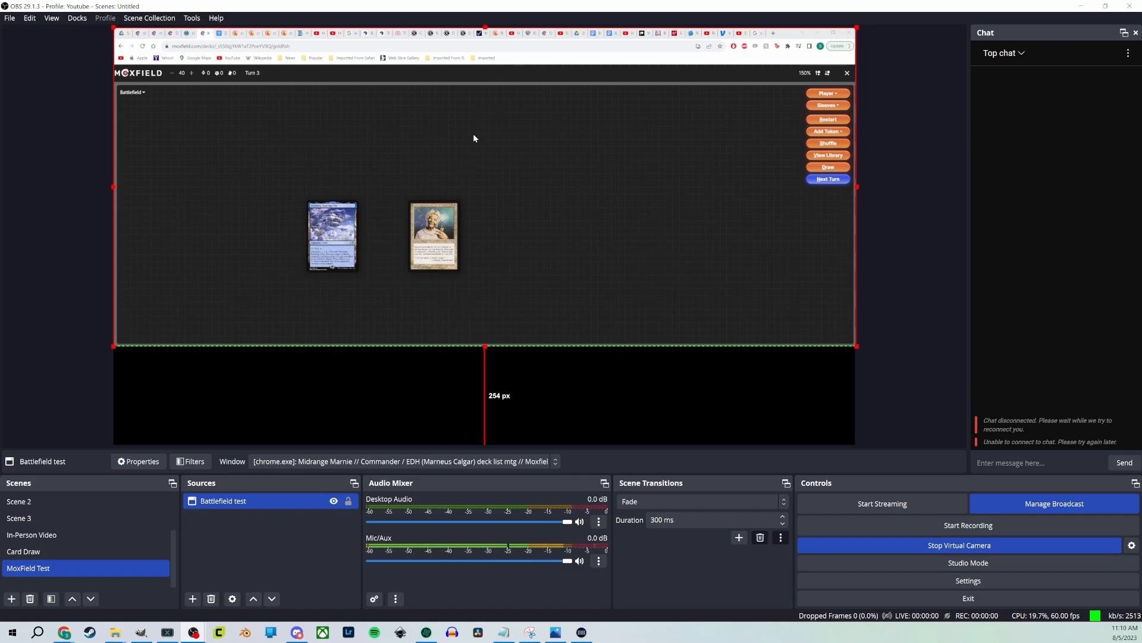
drag(482, 27, 477, 97)
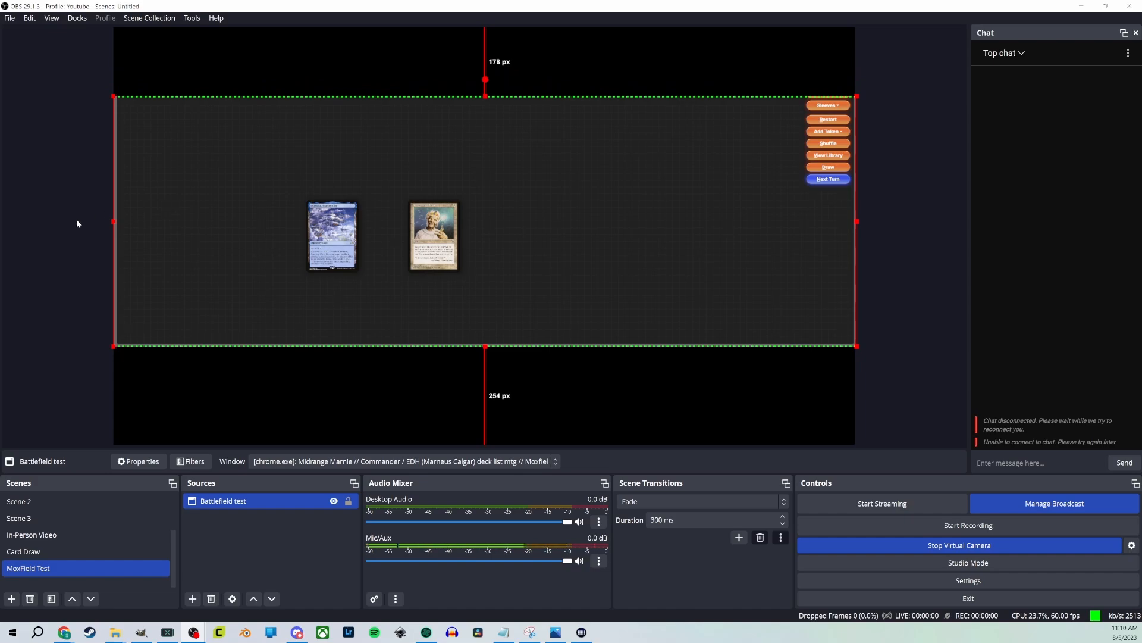
drag(114, 221, 123, 219)
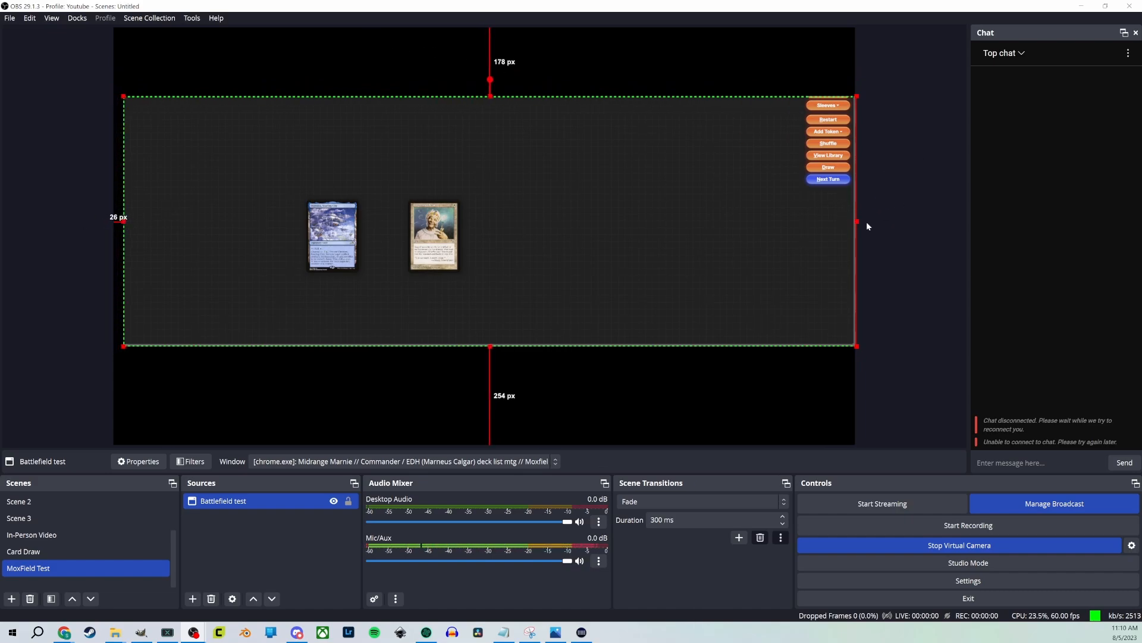
drag(855, 222, 590, 222)
Move the cropped battlefield capture to the canvas's upper-left corner and stretch it to fill the whole canvas
drag(348, 173, 341, 102)
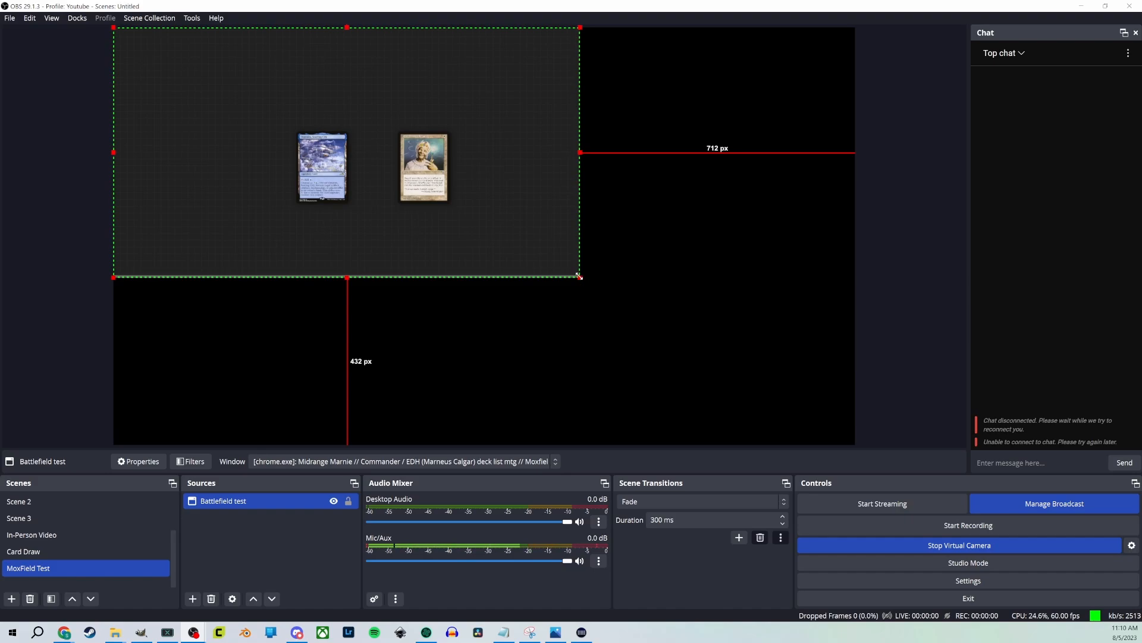
drag(581, 277, 737, 423)
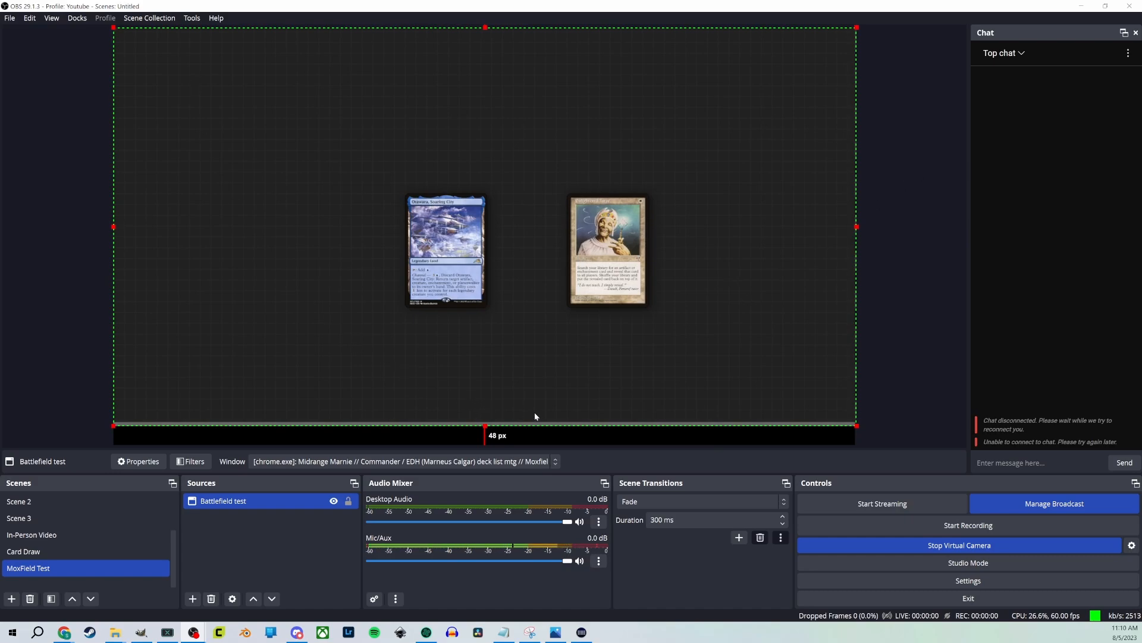
mouse_move(485, 425)
mouse_down()
mouse_move(485, 445)
mouse_move(485, 360)
mouse_move(490, 441)
mouse_up()
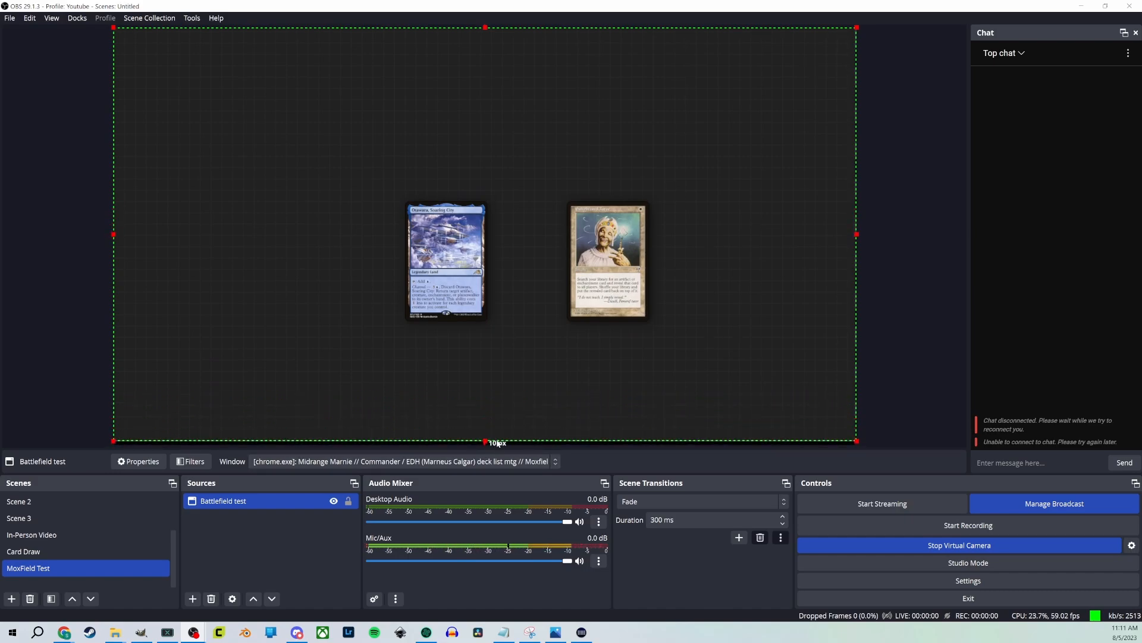
drag(486, 440, 488, 445)
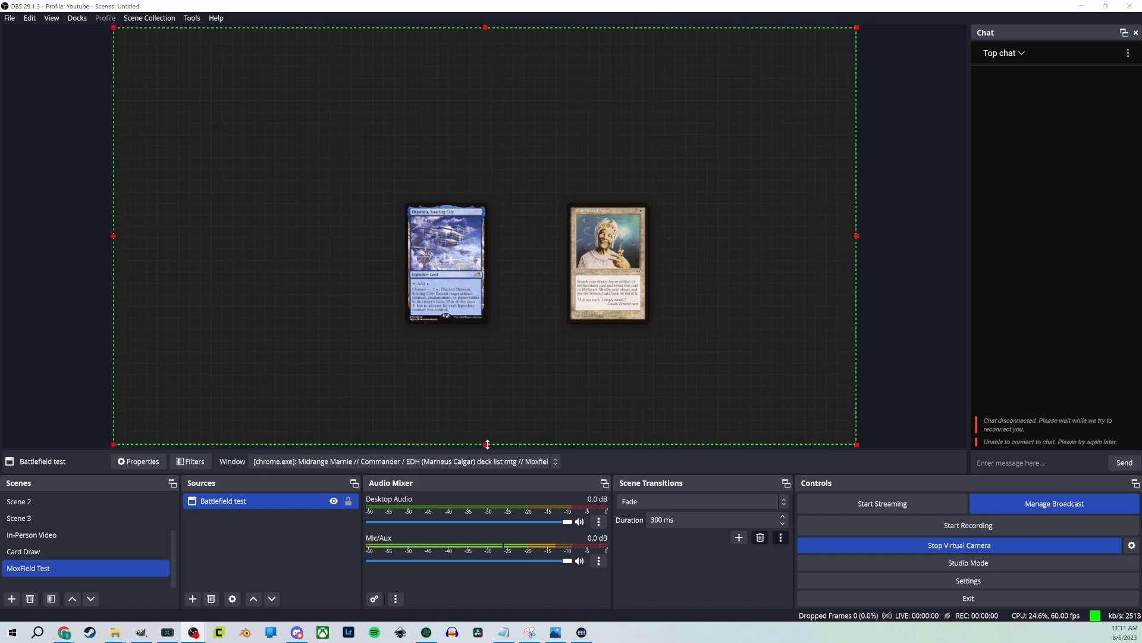
drag(857, 235, 854, 236)
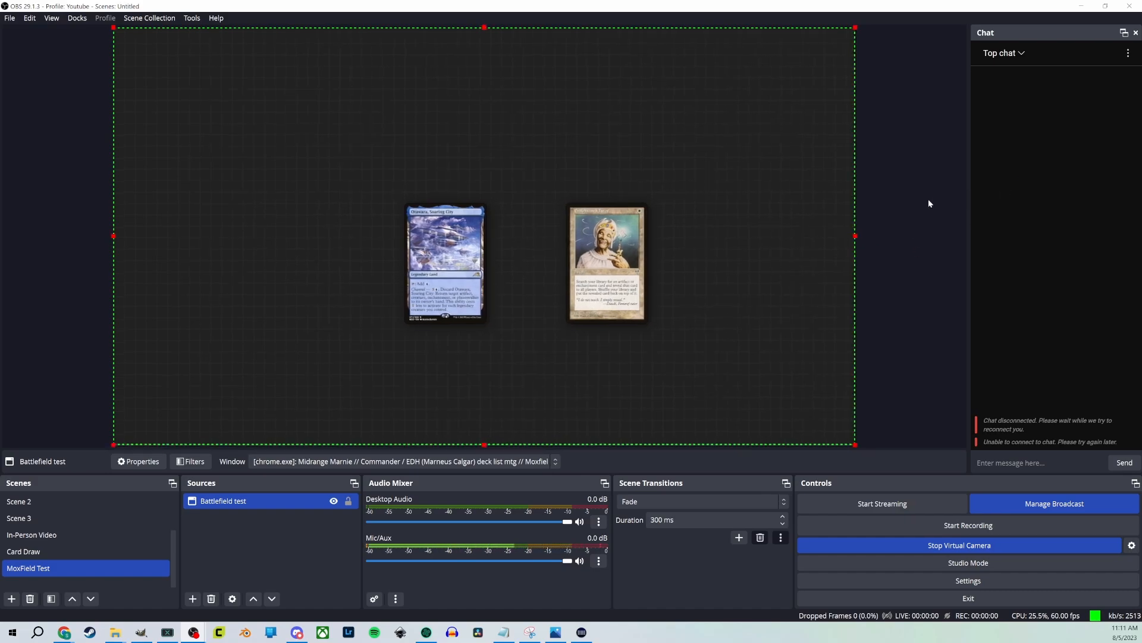
Compare the Moxfield page in Chrome with the cropped battlefield capture in OBS, and return to the maximized OBS window
click(1084, 4)
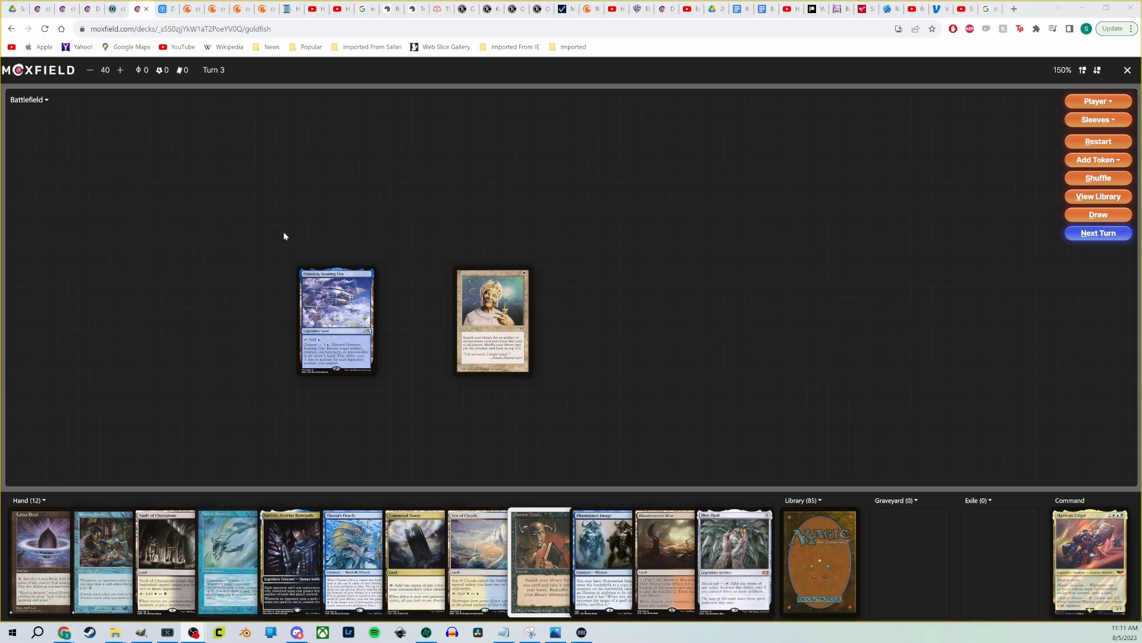
key(alt+Tab)
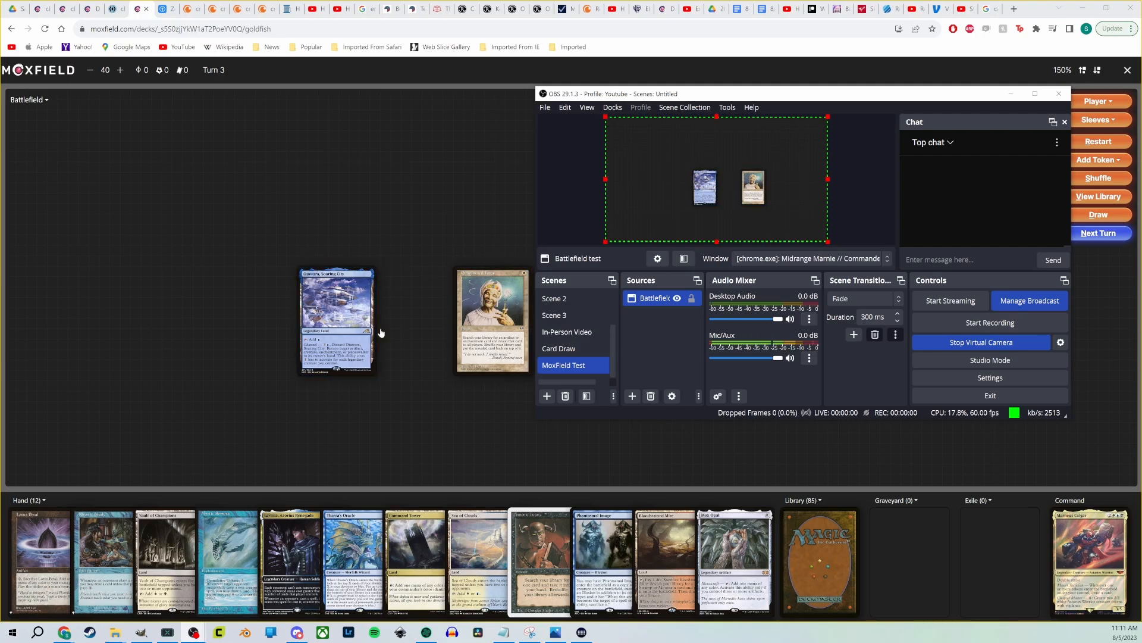
double_click(884, 97)
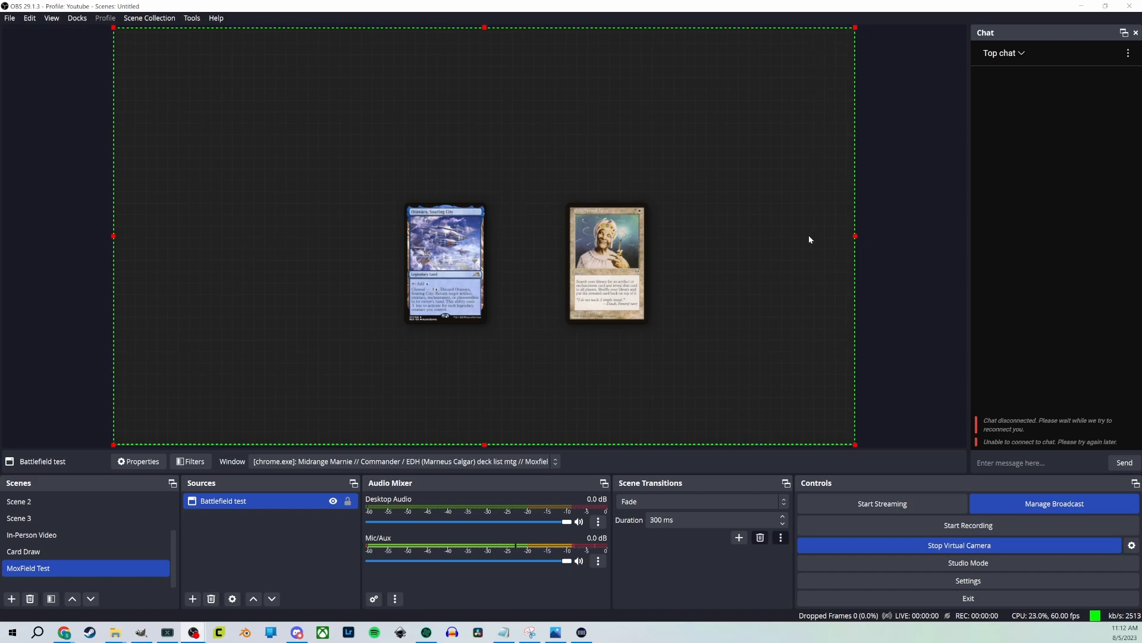
Add a new window capture source named "Library Test" to the MoxField Test scene
right_click(232, 504)
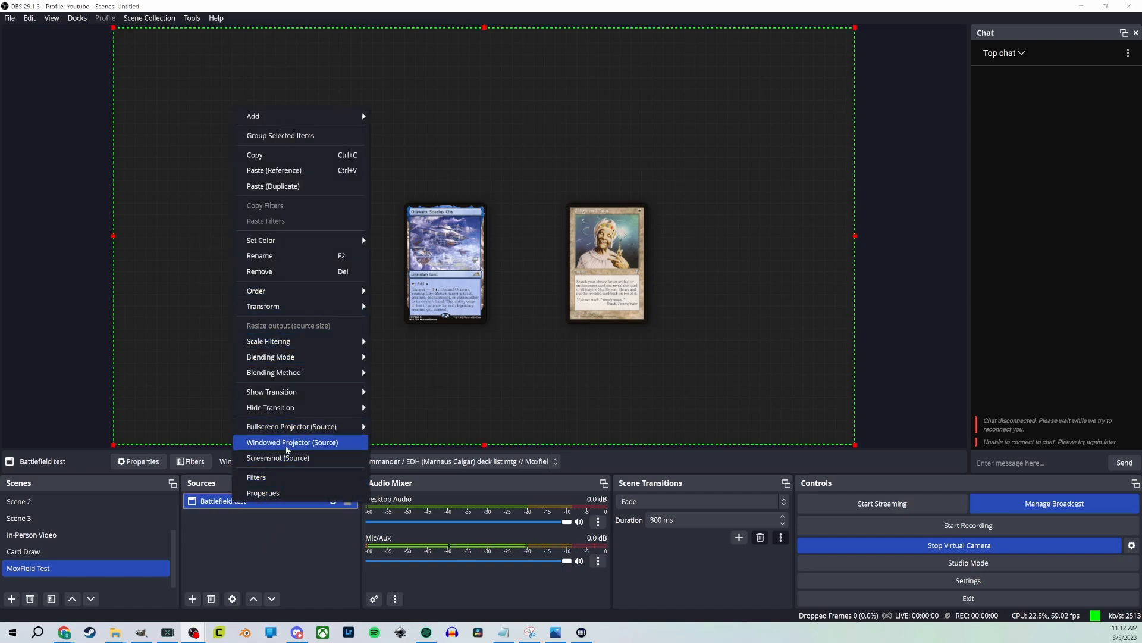
click(231, 556)
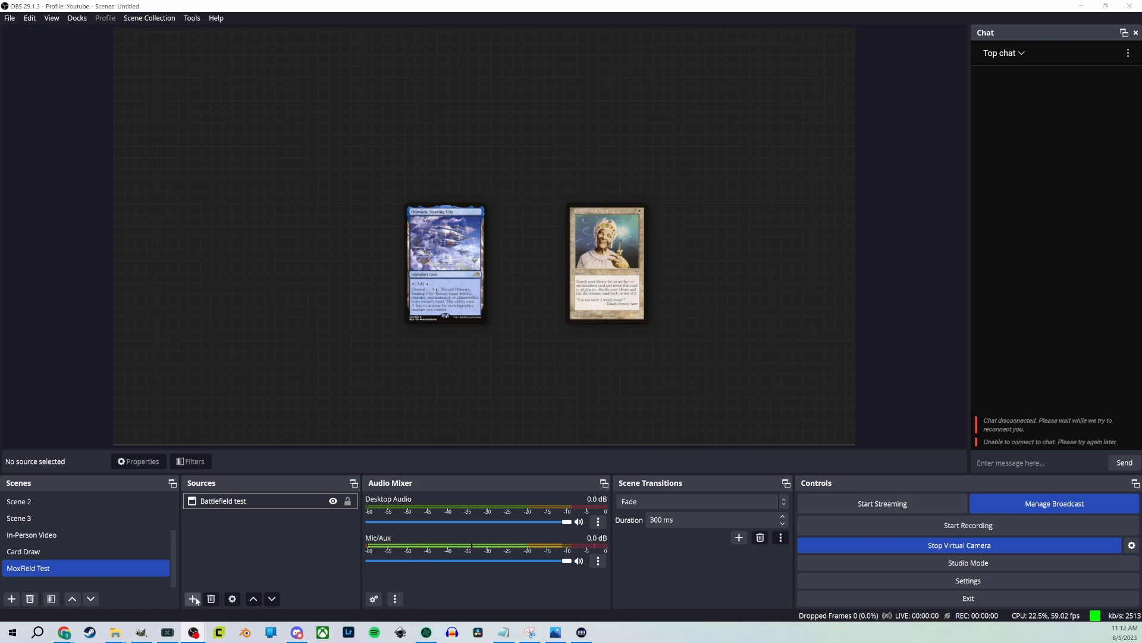
click(192, 600)
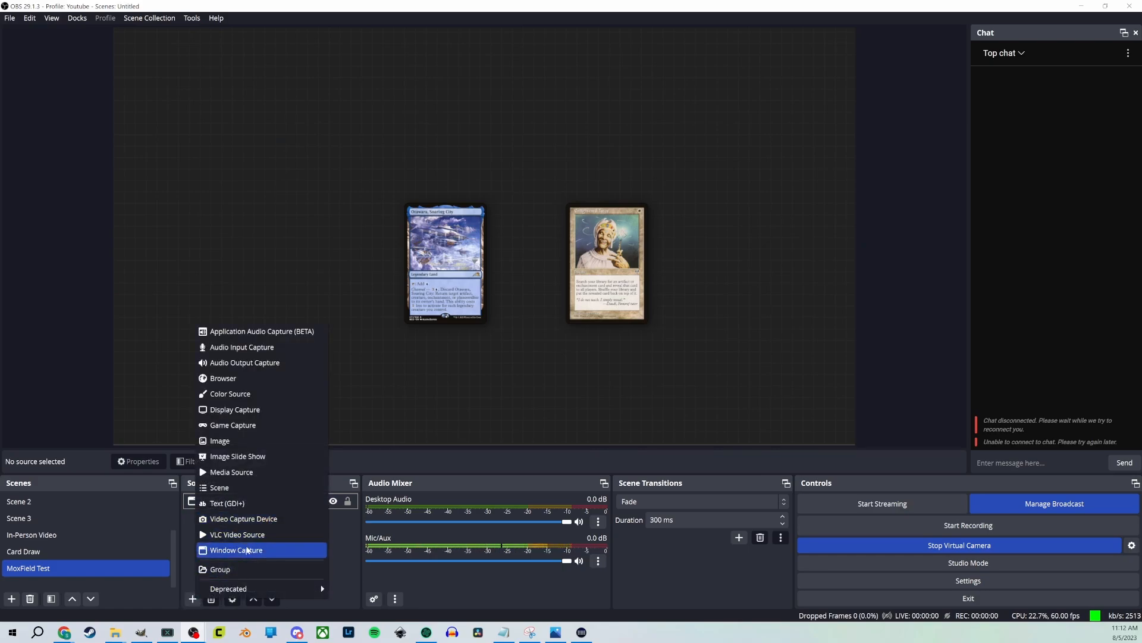
click(250, 550)
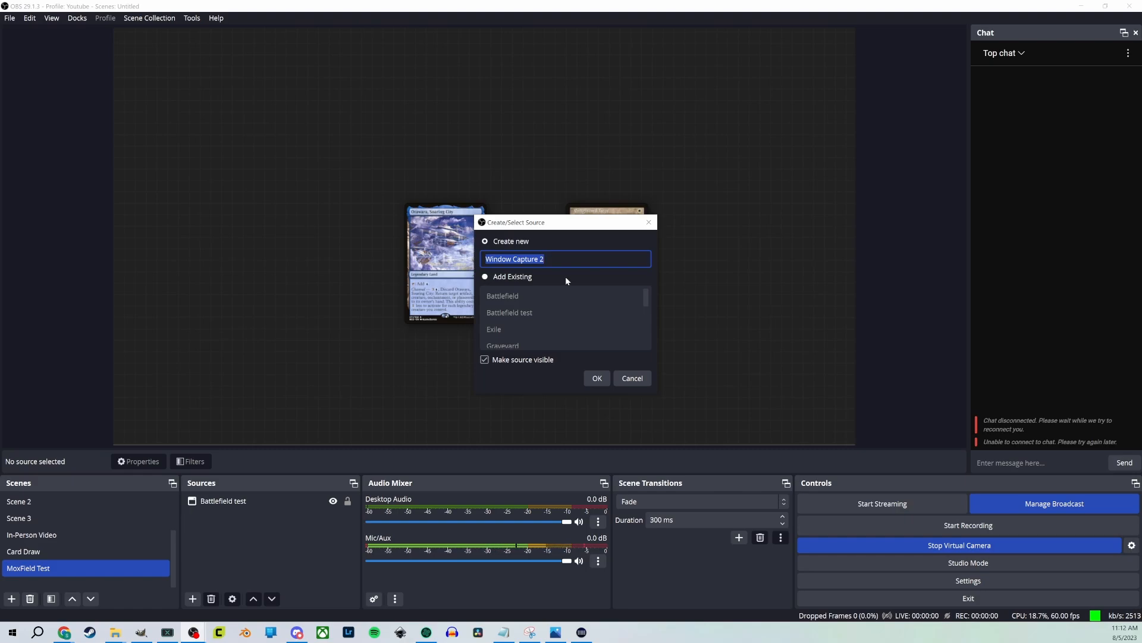
text(Librarb)
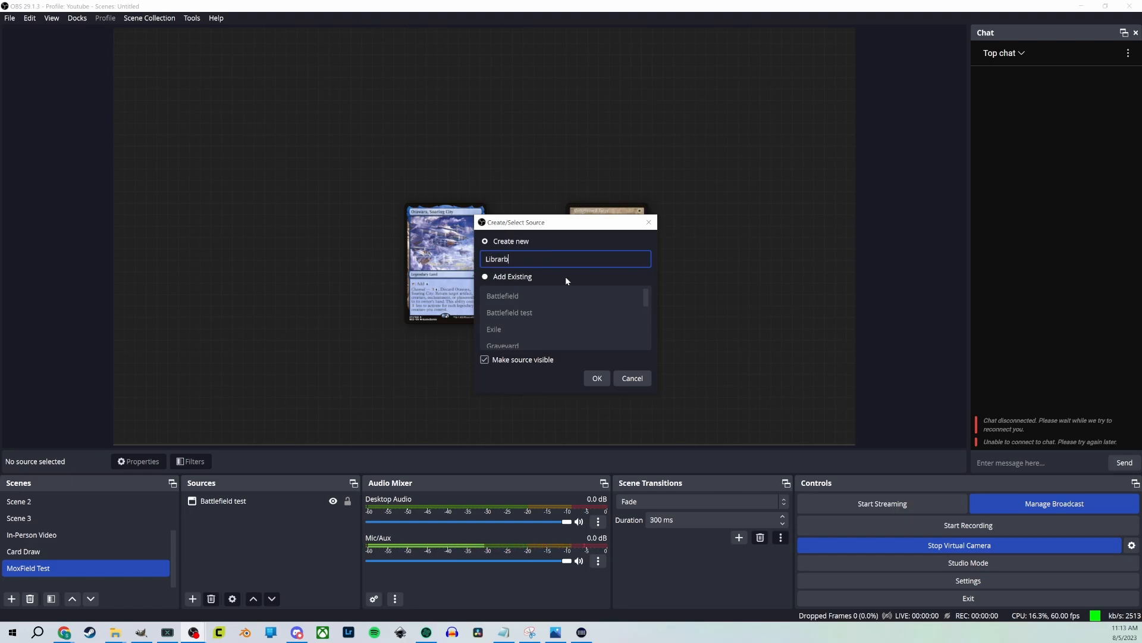
key(BackSpace)
text(y Test)
click(597, 378)
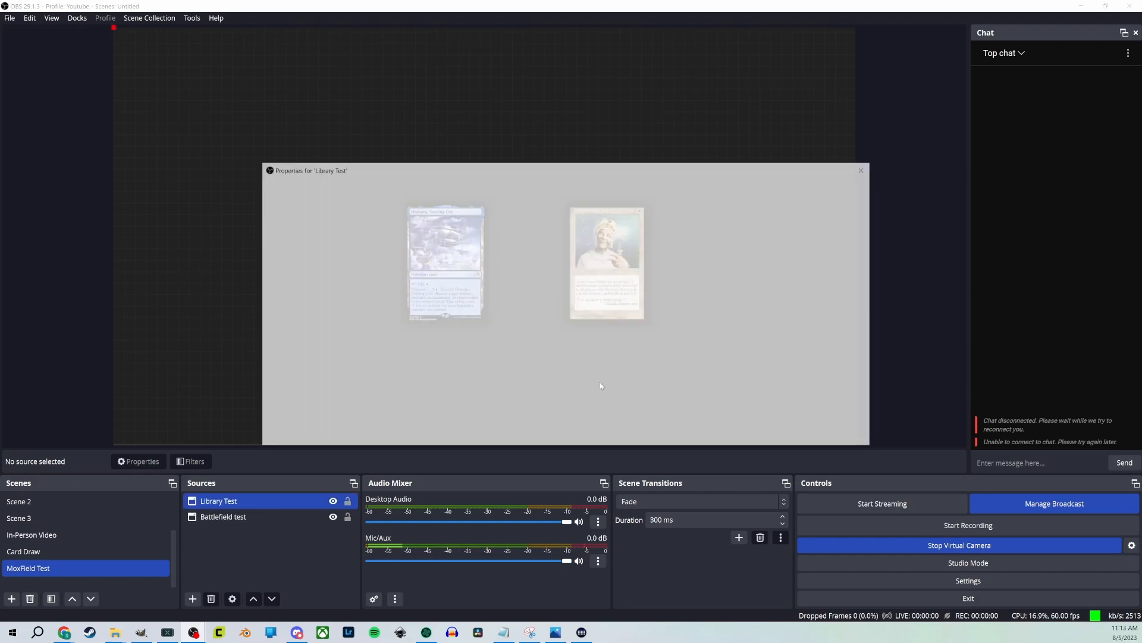
Set Library Test to capture the Chrome Moxfield window without the cursor, matching title, otherwise a window of the same executable
click(488, 318)
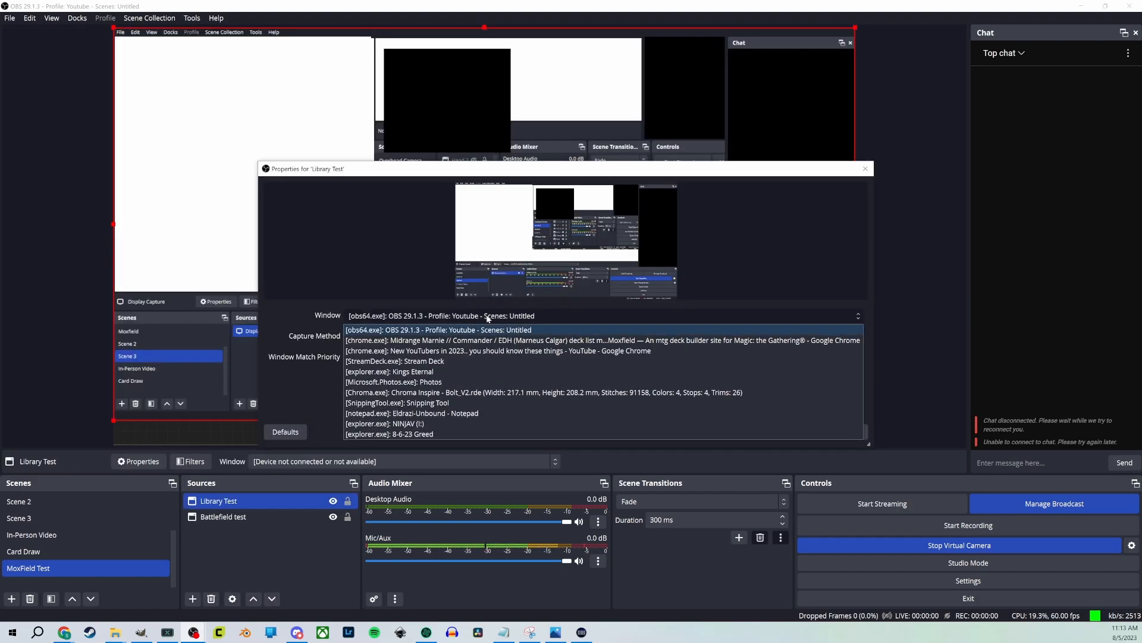
click(470, 340)
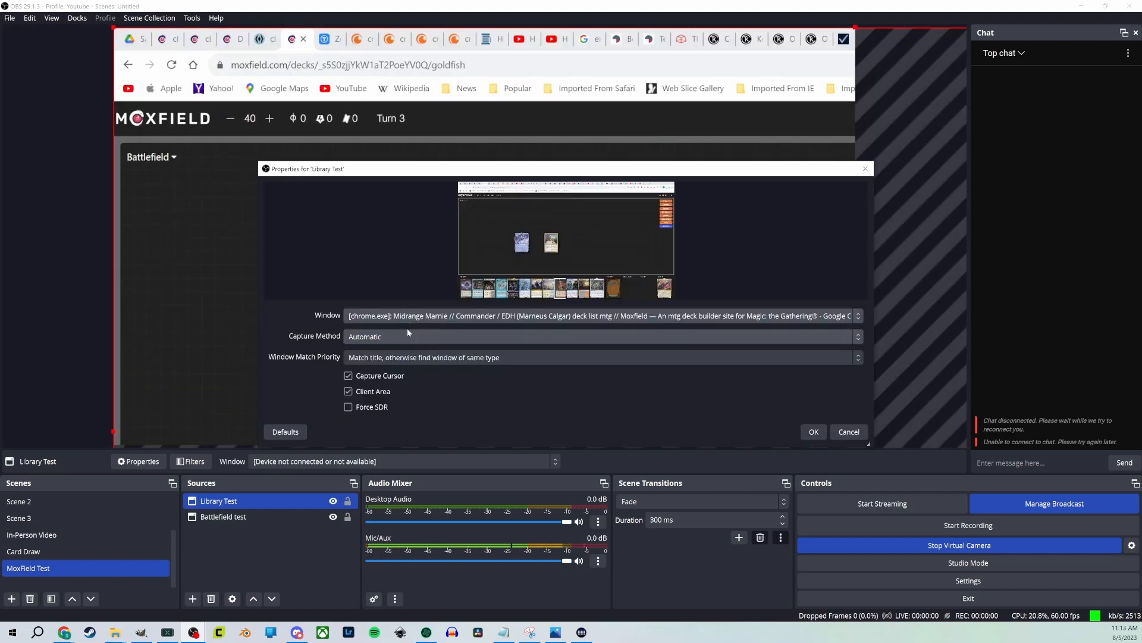
click(364, 375)
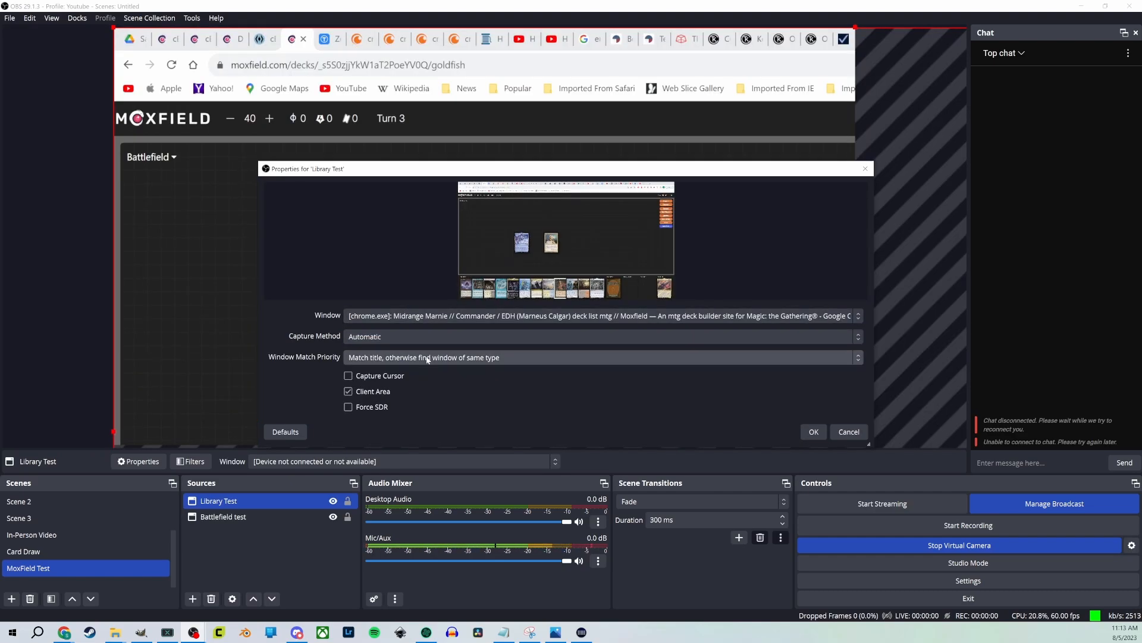
click(411, 358)
click(402, 393)
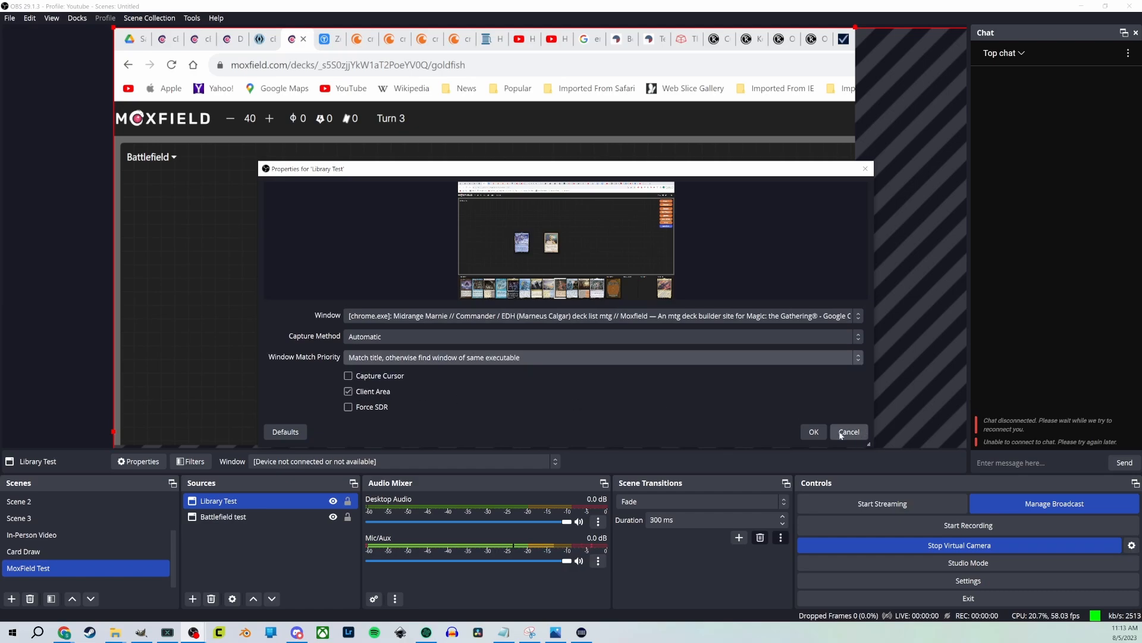
click(811, 430)
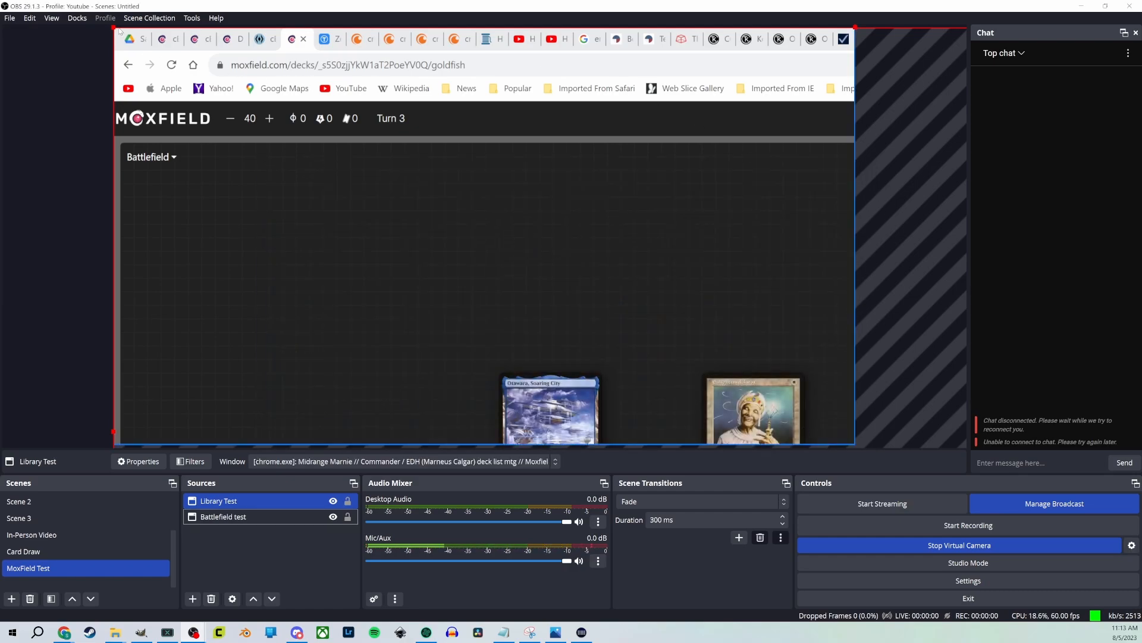
Crop the Library Test capture to the Library count label and place it, scaled down, near the canvas's right edge
drag(115, 28, 611, 339)
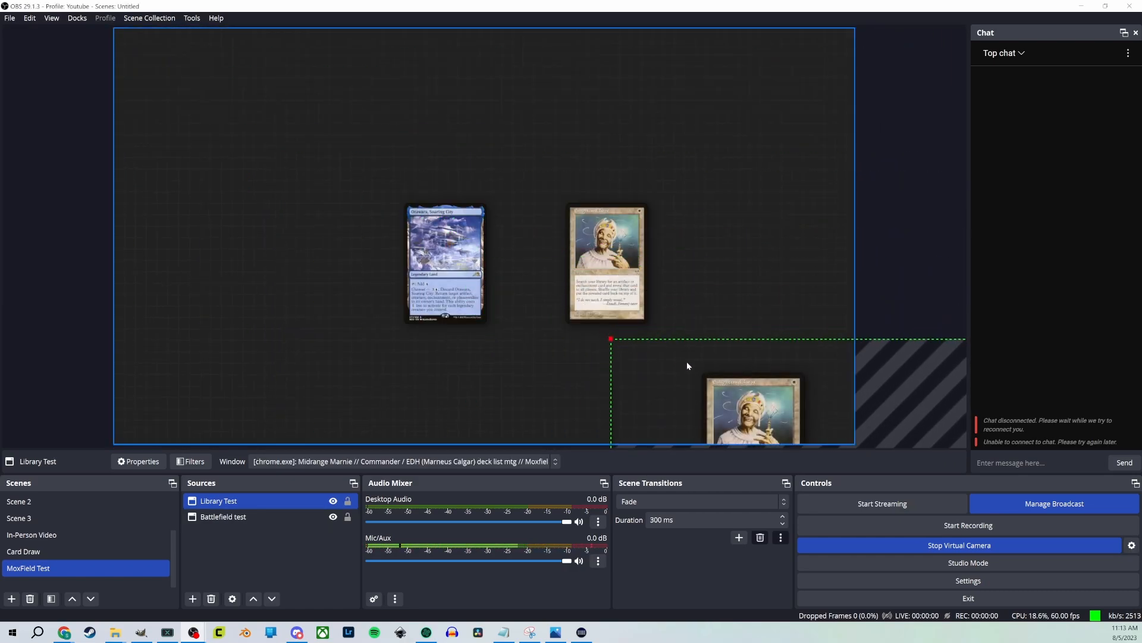
drag(687, 365, 539, 278)
drag(735, 371, 397, 185)
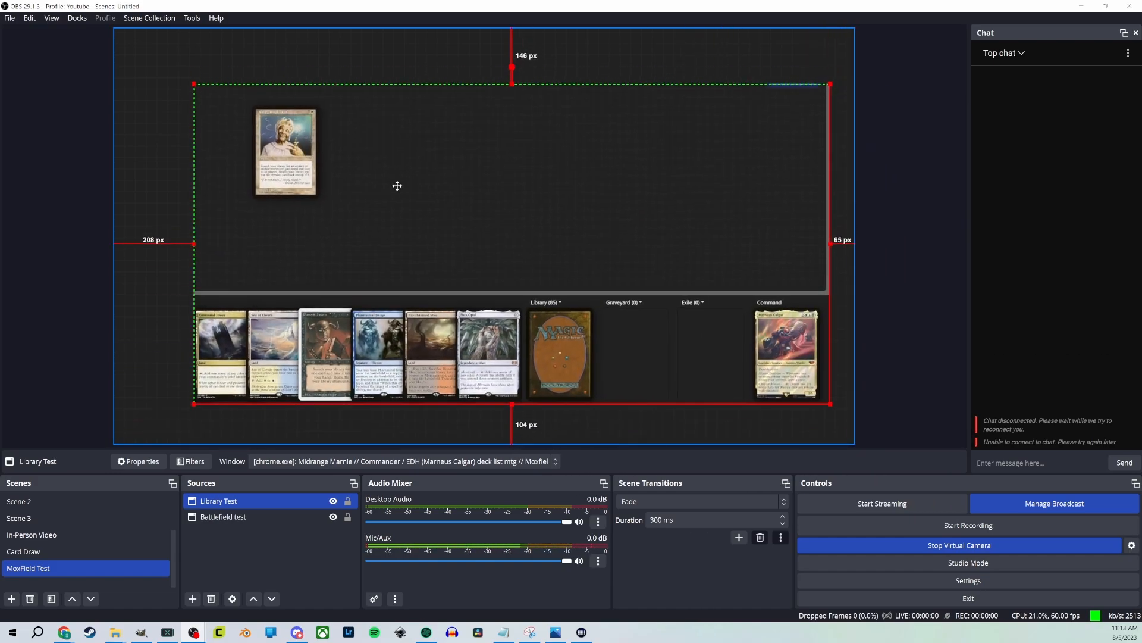
key(ctrl+z)
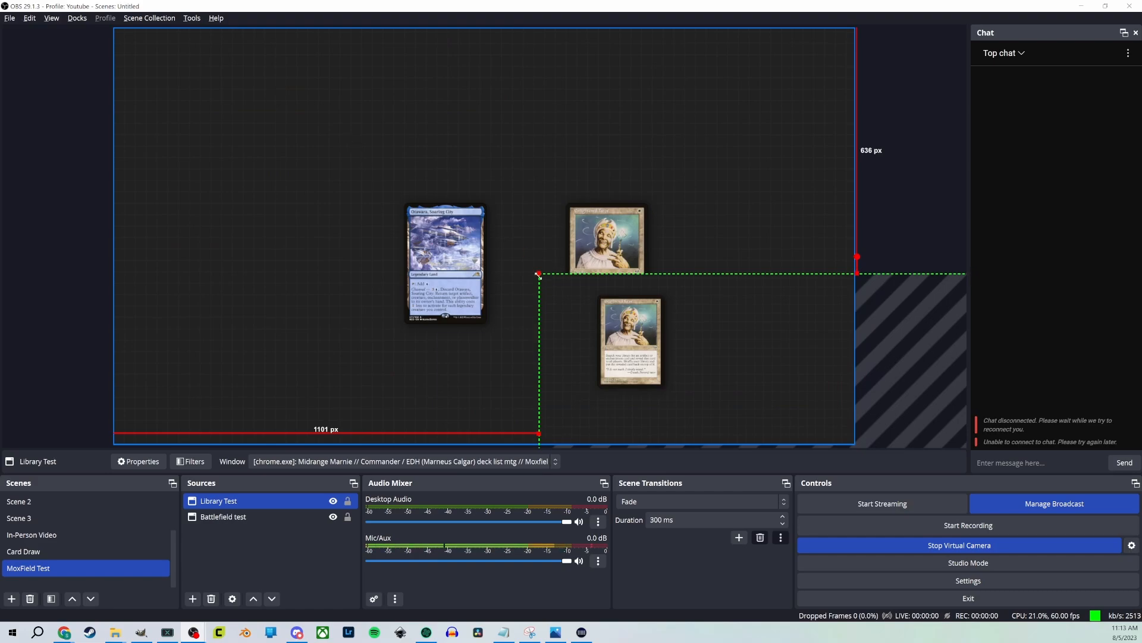
drag(573, 306, 498, 303)
drag(818, 411, 805, 298)
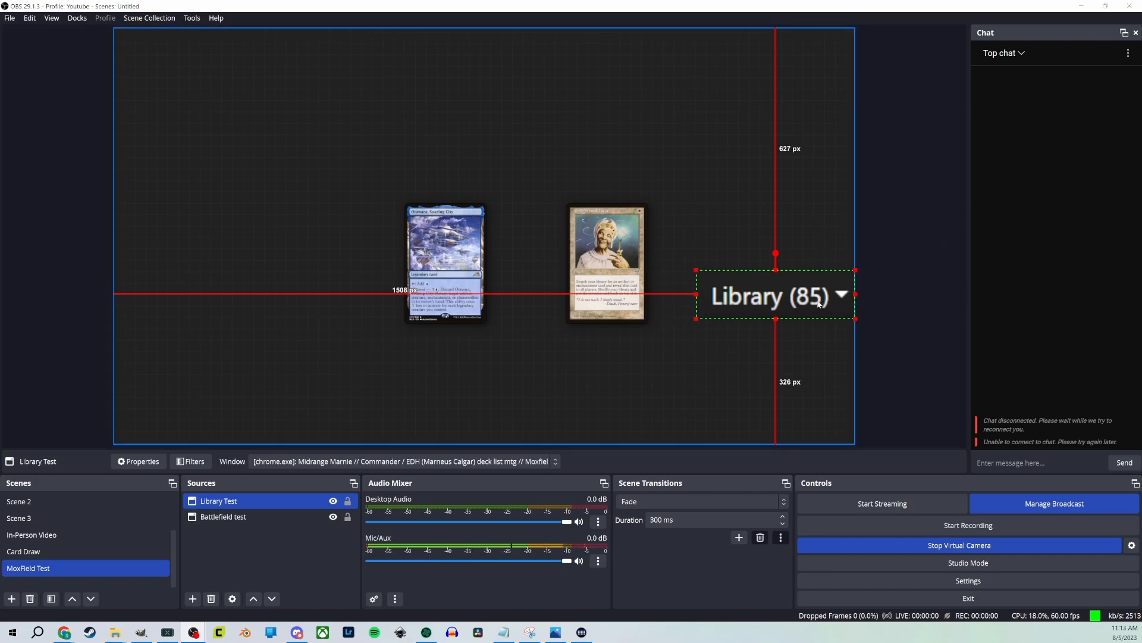
drag(857, 319, 774, 293)
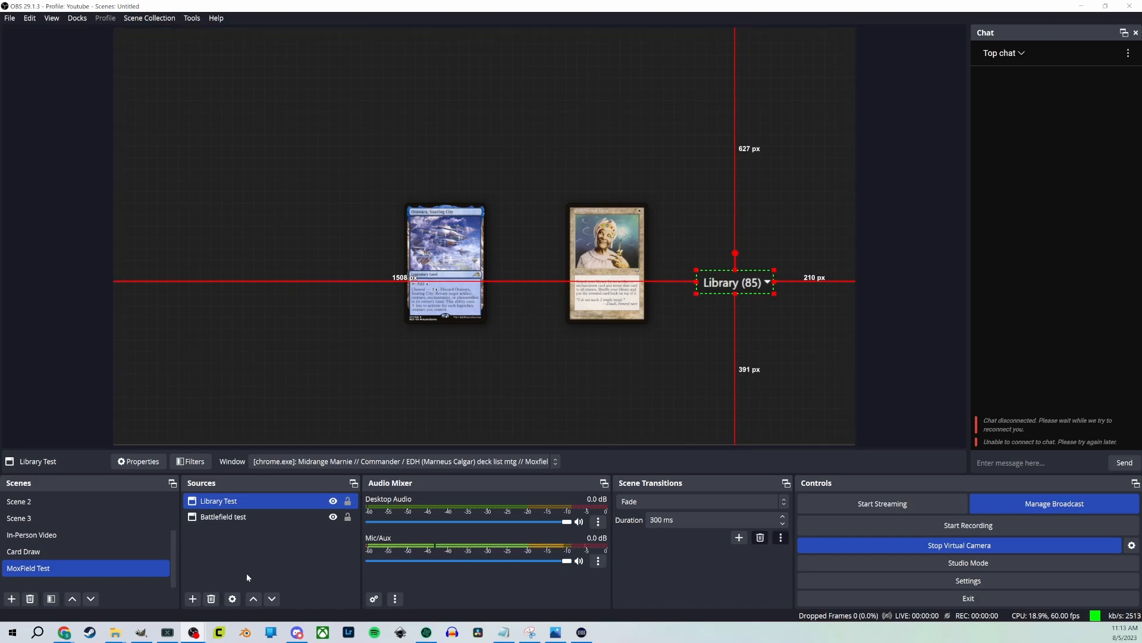
Add a "Hand test" window capture cropped to the Hand count label and place it just right of the Library label
click(192, 599)
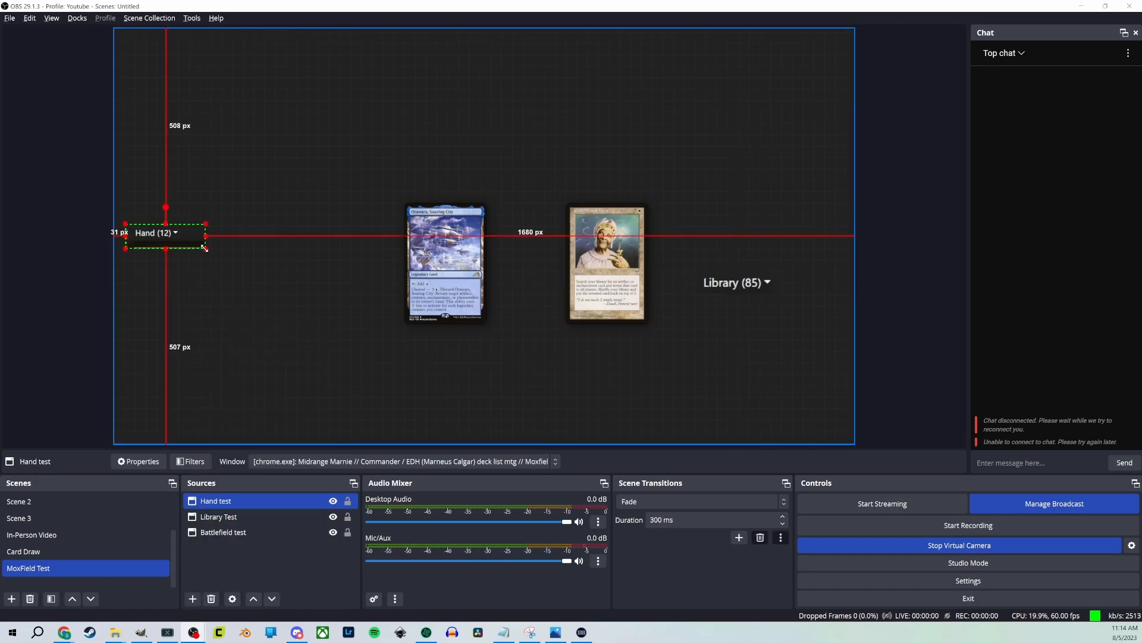
drag(160, 237, 801, 287)
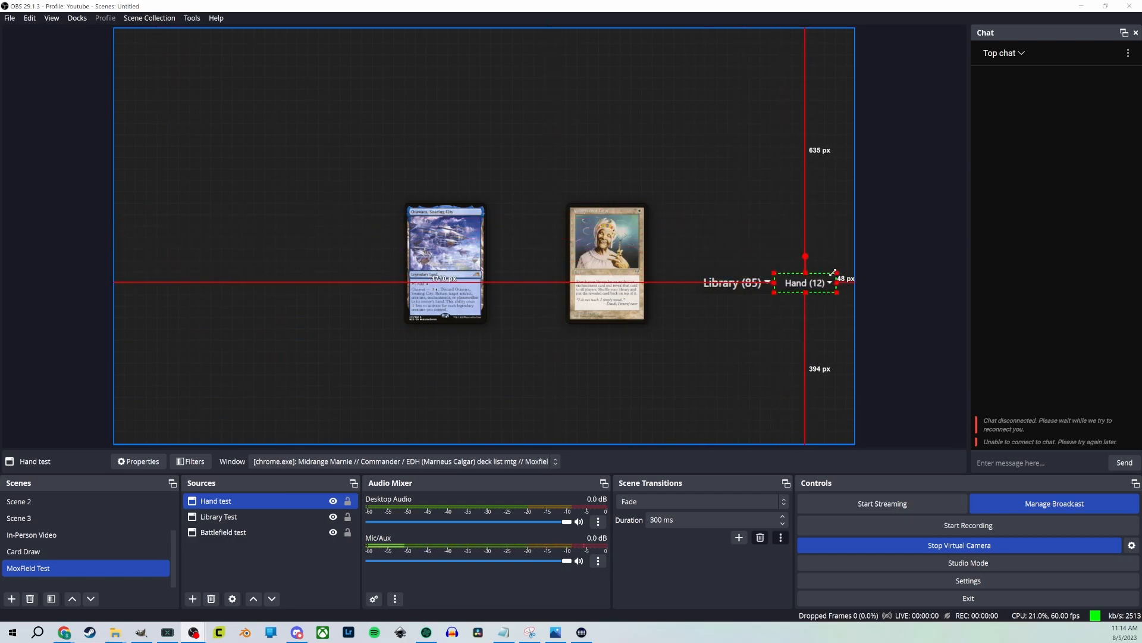
Enlarge the Hand label slightly so its text size comes closer to the adjacent Library label
click(756, 287)
click(811, 285)
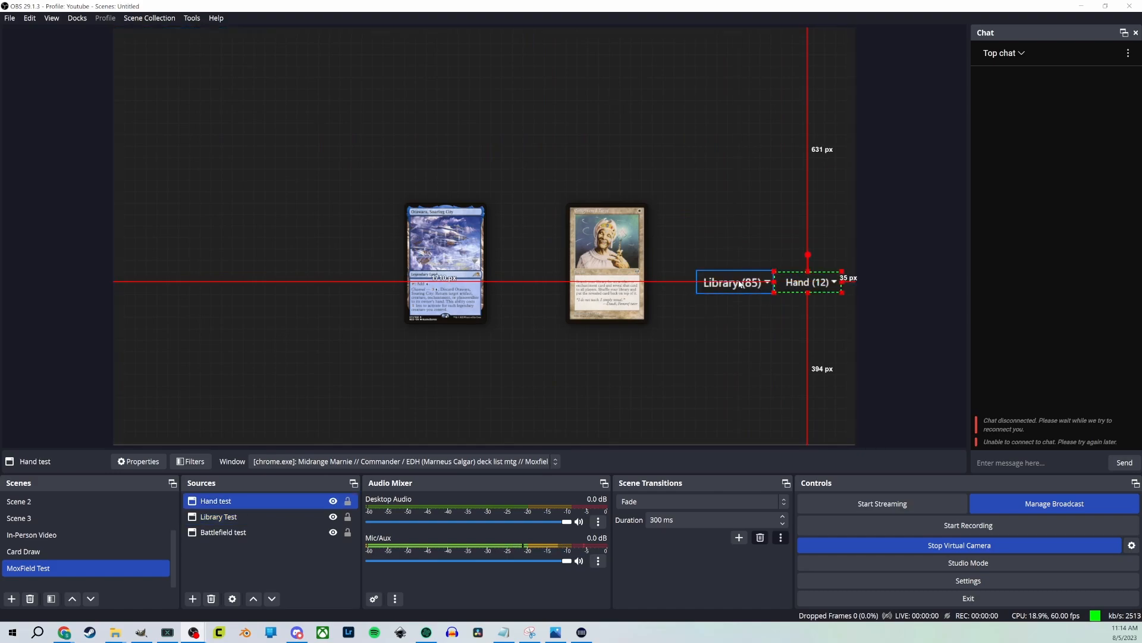
click(757, 284)
click(806, 287)
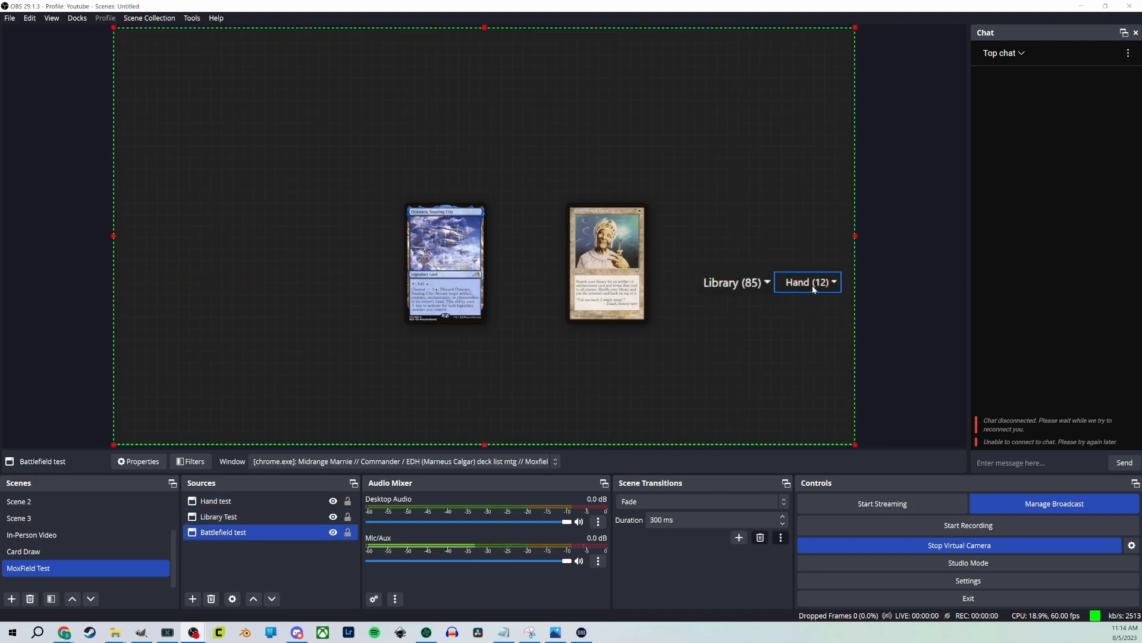
click(809, 281)
click(804, 284)
click(818, 287)
drag(844, 293, 848, 292)
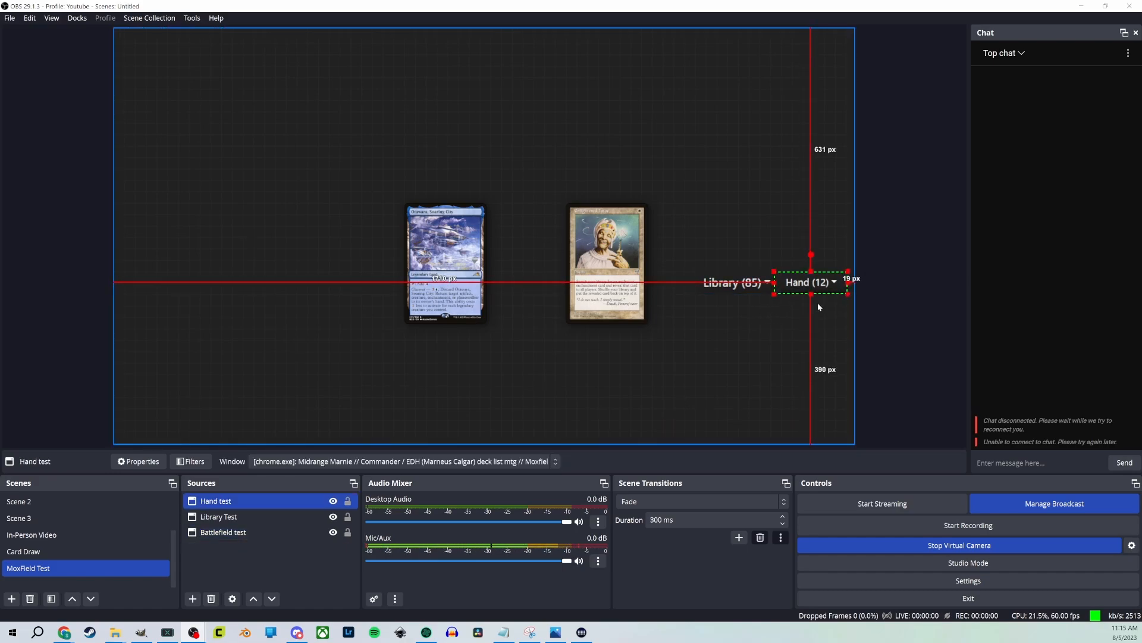
click(773, 301)
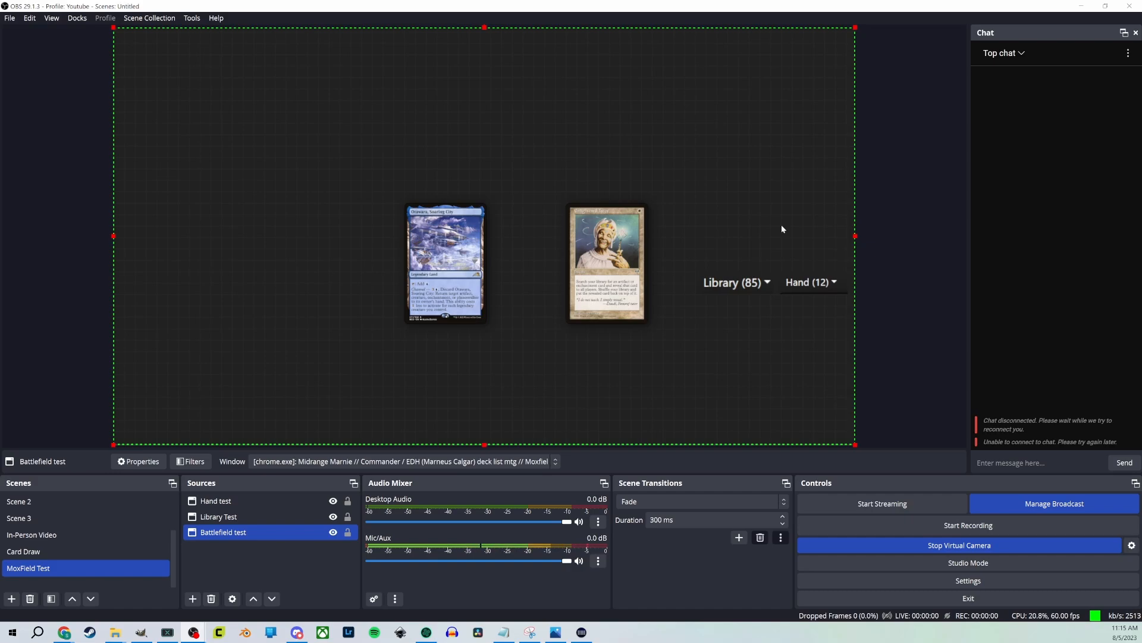
Add the existing Graveyard window capture to the scene as a visible source
click(192, 599)
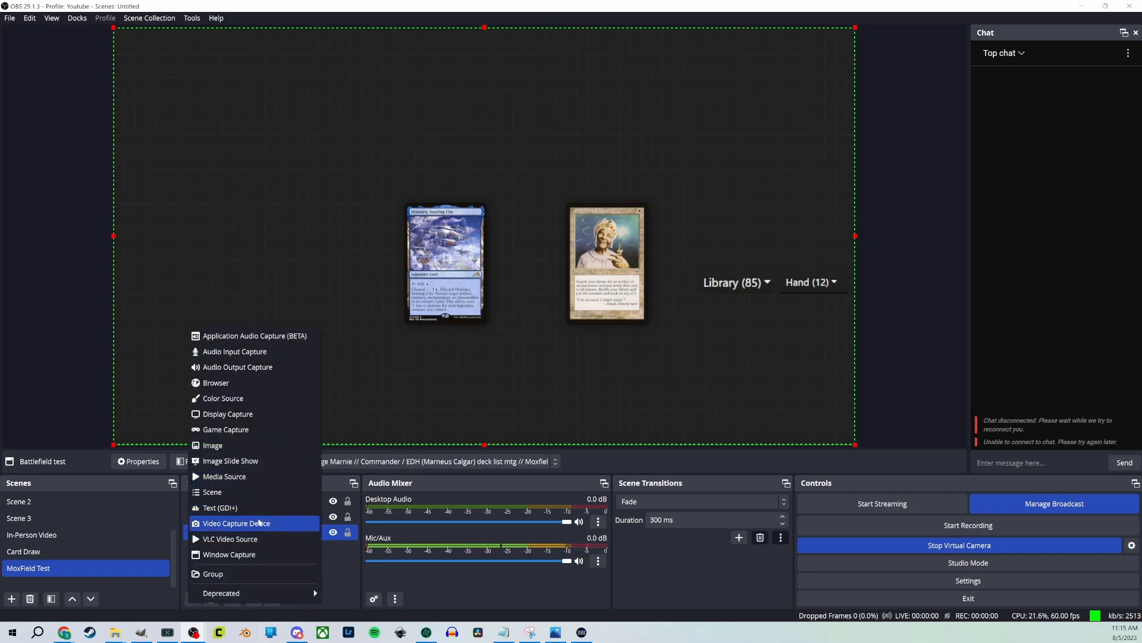
click(245, 553)
click(485, 277)
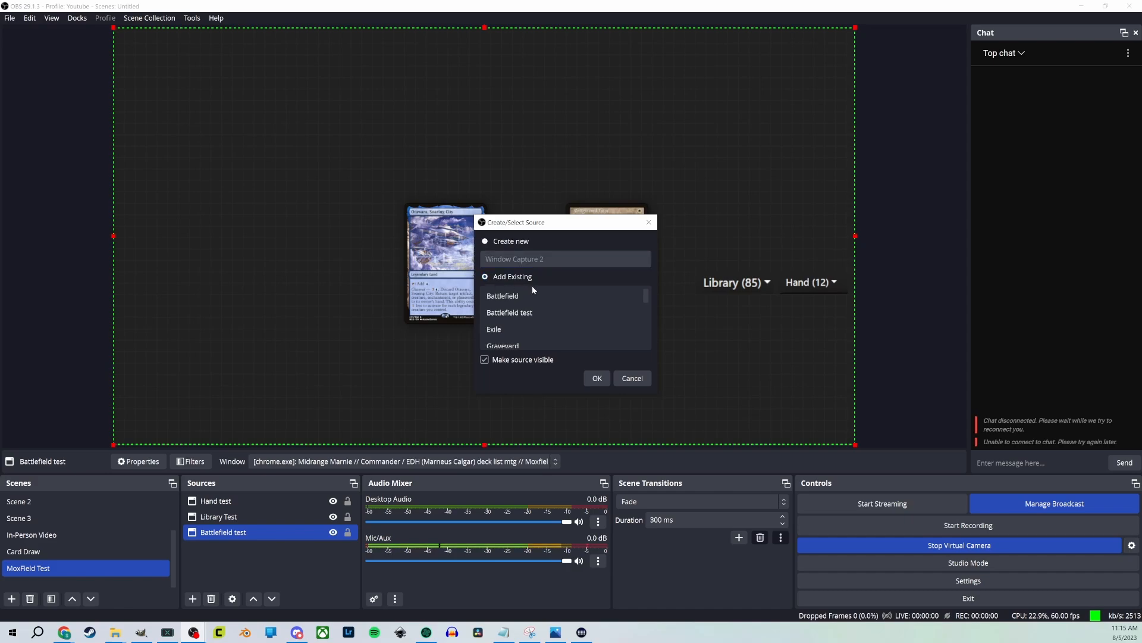
click(532, 296)
scroll(541, 305, down, 1)
click(535, 311)
click(513, 298)
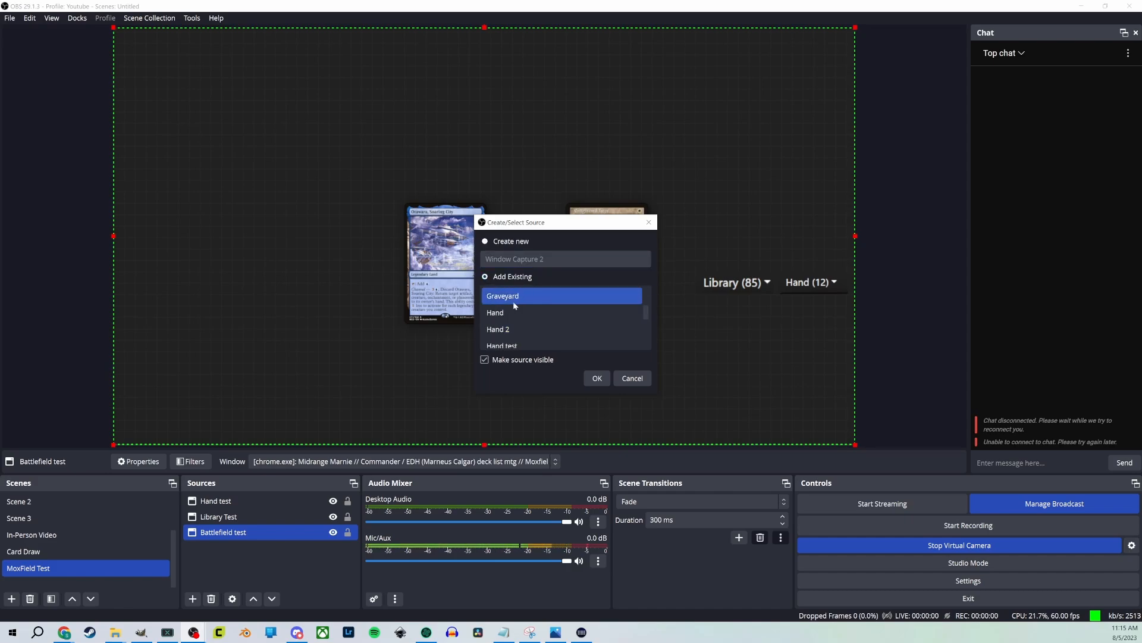
click(591, 377)
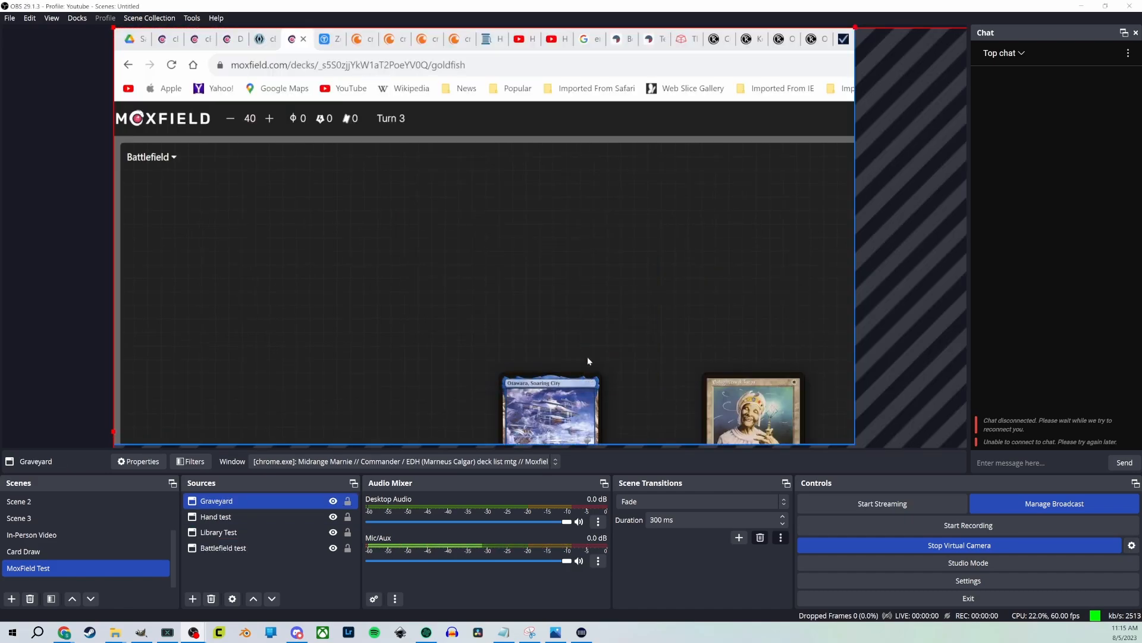
Crop the Graveyard capture to its label and upper card area, and place it at the canvas's right edge below the Hand label
drag(115, 28, 643, 352)
drag(698, 391, 285, 164)
drag(230, 125, 479, 196)
drag(837, 279, 589, 279)
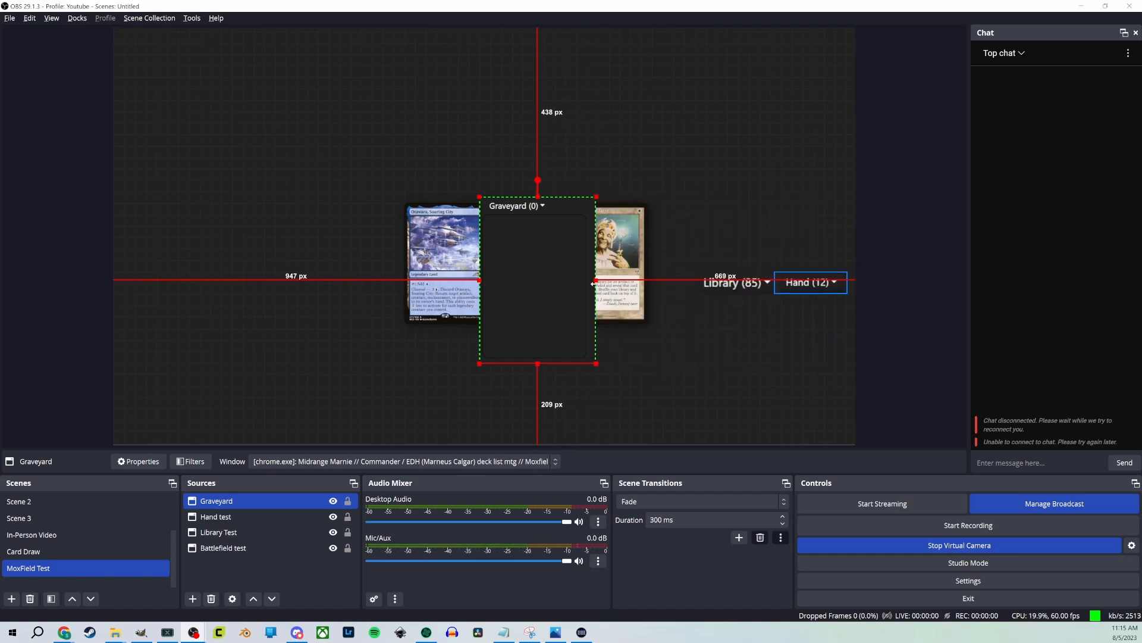
drag(533, 360, 540, 293)
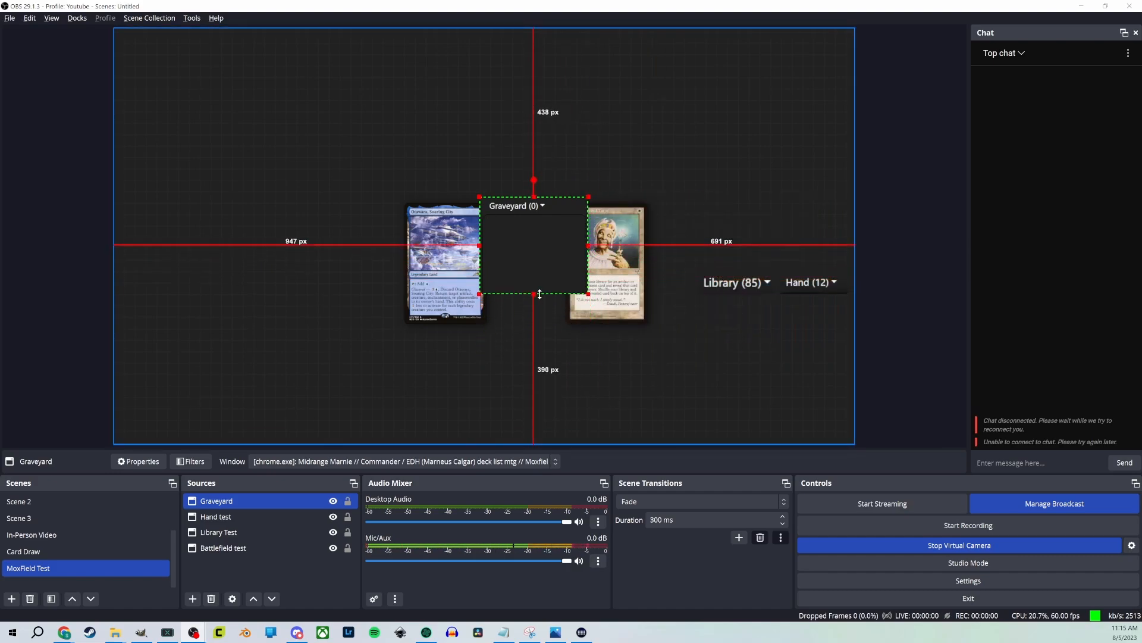
drag(538, 241, 794, 344)
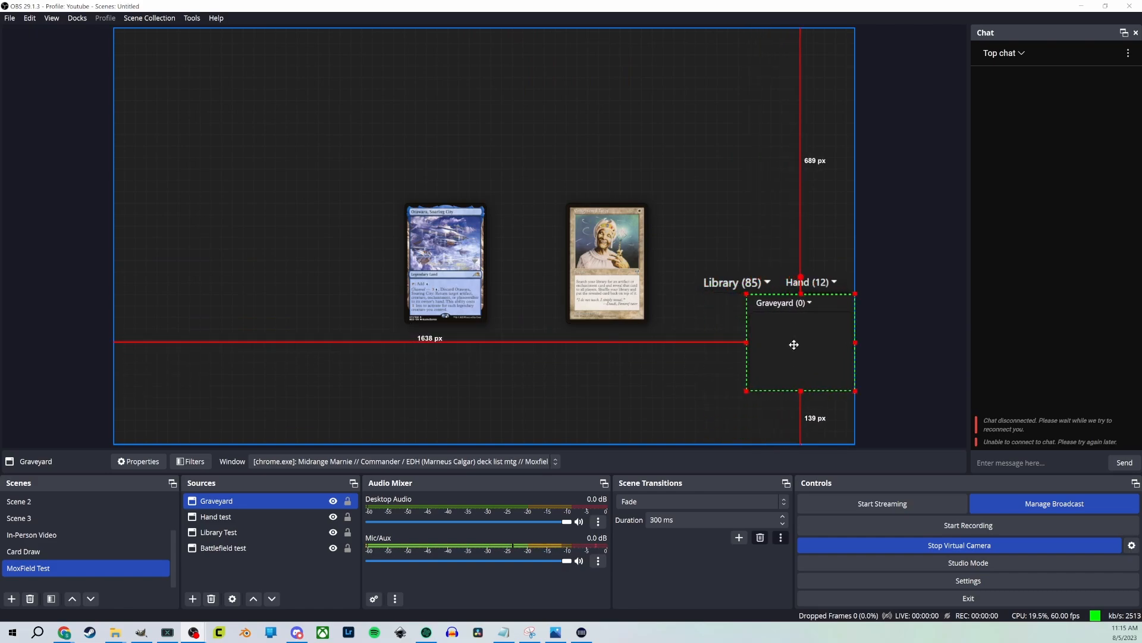
click(629, 338)
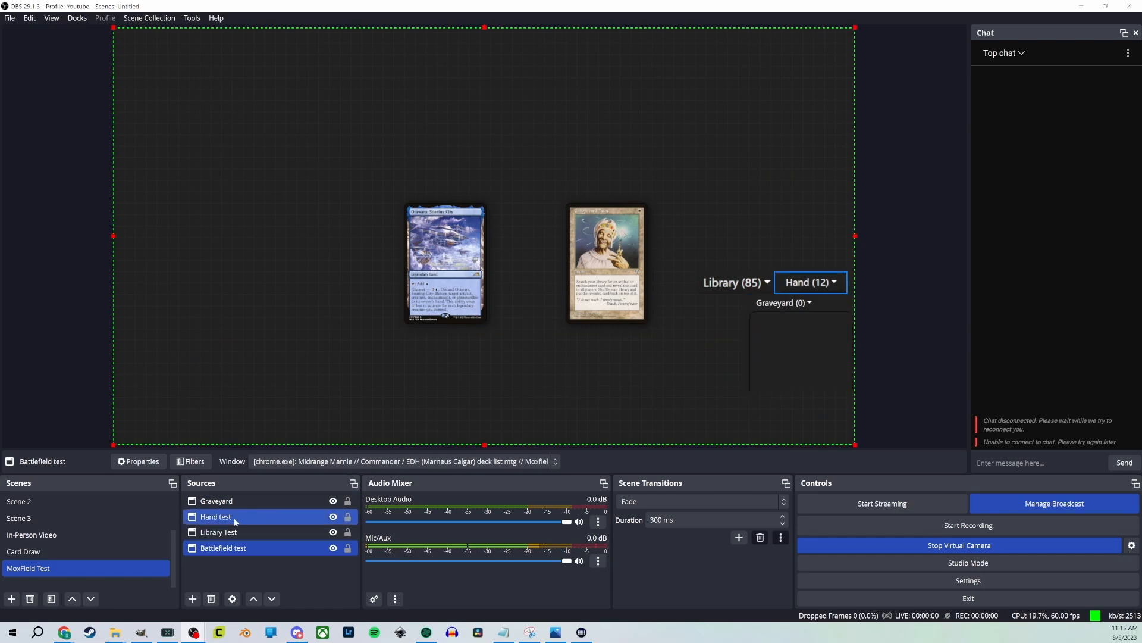
Add the existing Exile window capture to the scene as a visible source
click(194, 599)
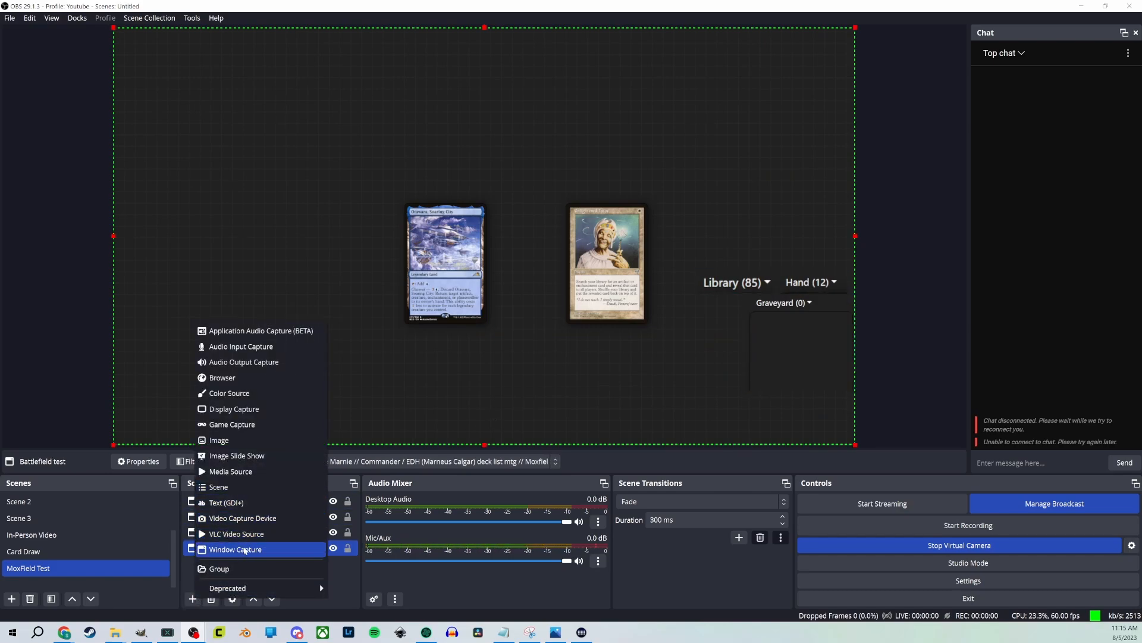
click(245, 550)
click(491, 280)
click(535, 327)
click(594, 377)
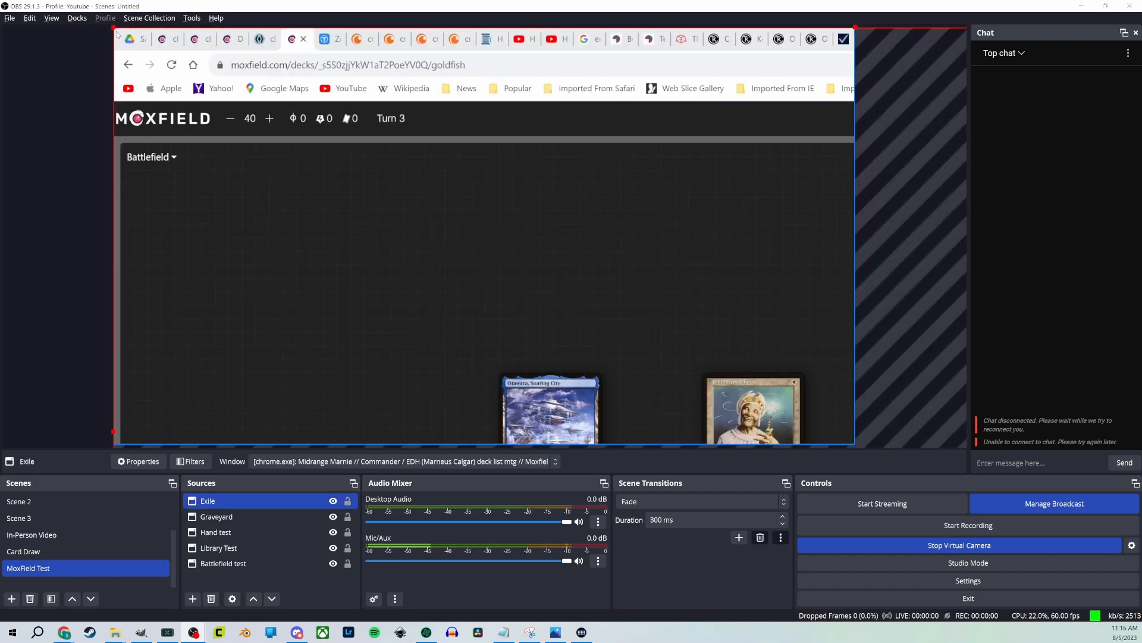
Crop the Exile capture to its label and upper card area, and place it in the canvas's lower-right corner
drag(117, 34, 409, 184)
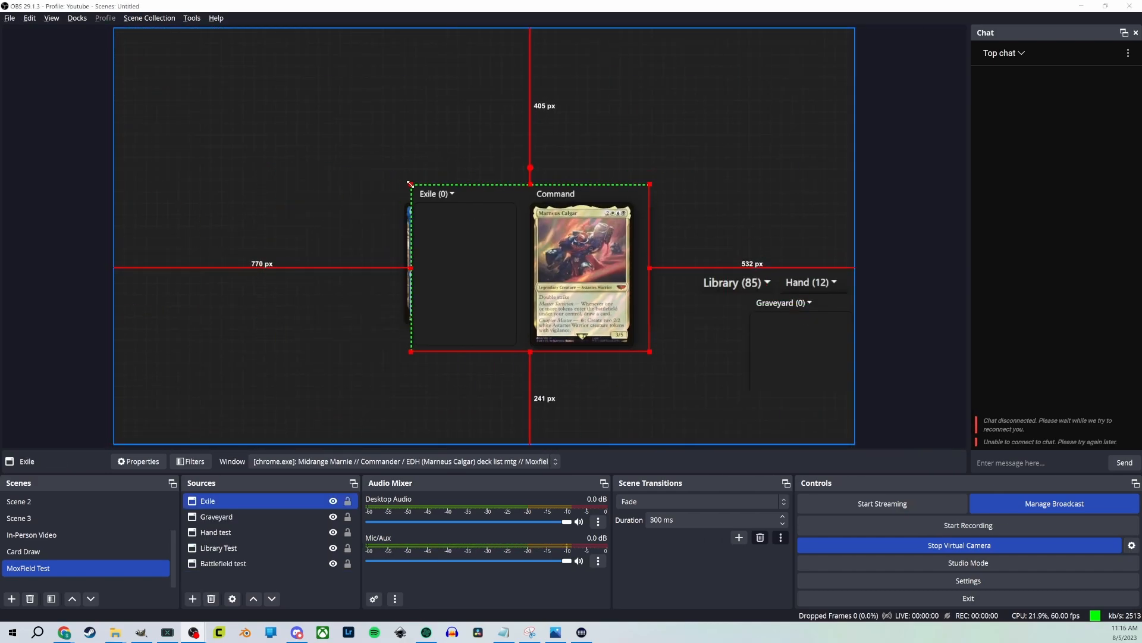
drag(649, 268, 518, 268)
drag(465, 351, 806, 405)
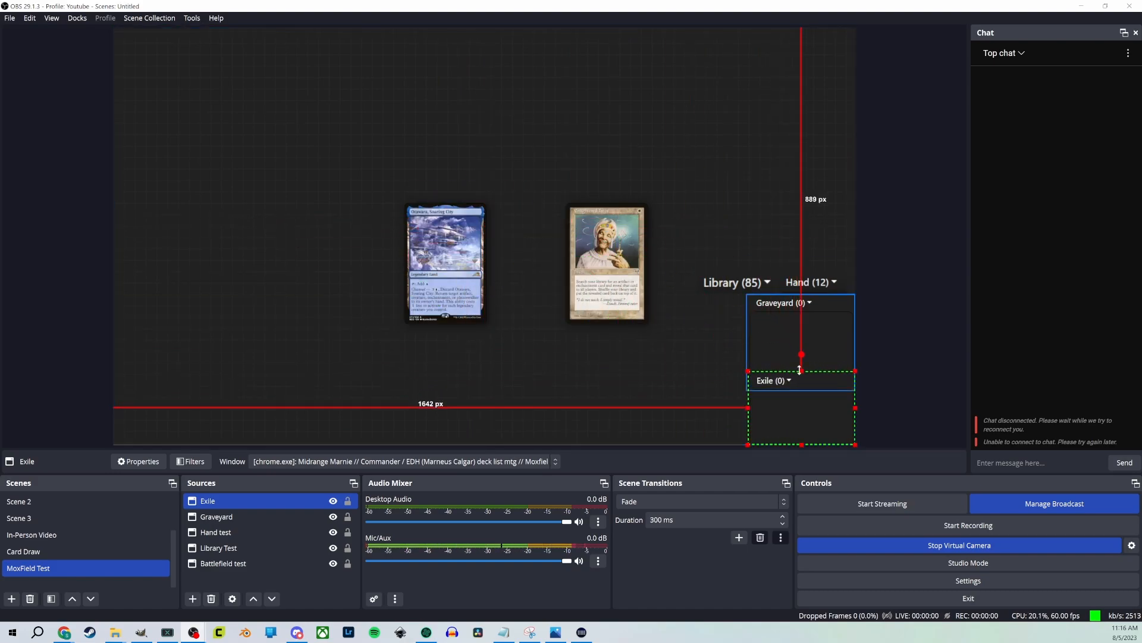
Stack the Hand, Library and Graveyard captures from top to bottom along the canvas's right edge, above Exile
mouse_move(811, 303)
mouse_down()
mouse_move(816, 319)
mouse_move(820, 307)
mouse_up()
drag(721, 285, 692, 215)
drag(791, 288, 782, 181)
drag(731, 341, 777, 301)
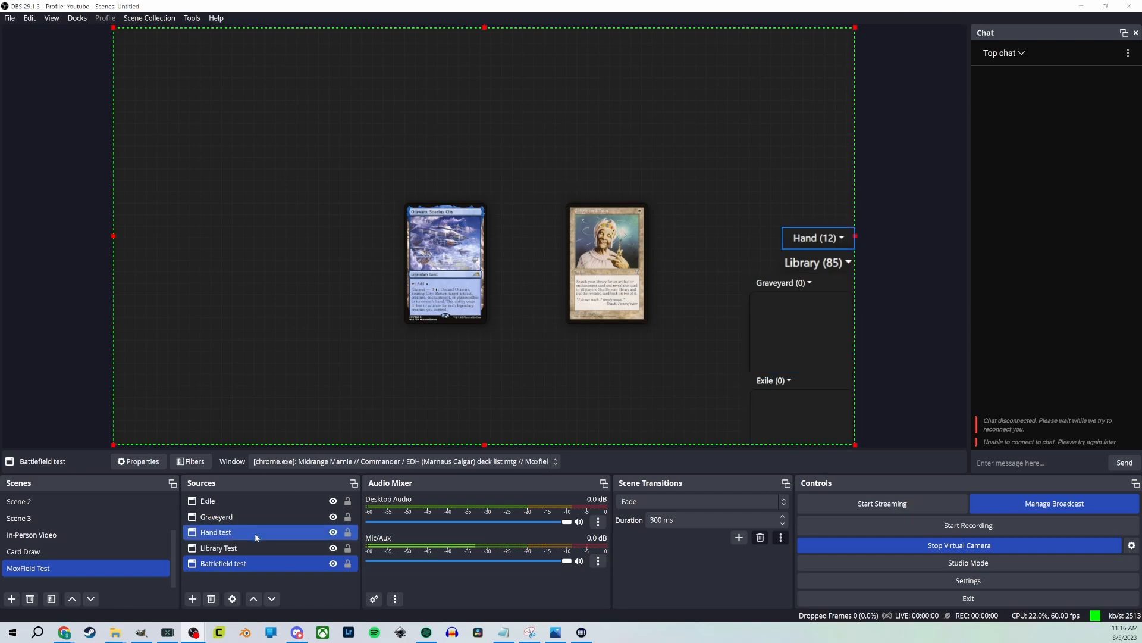
In the Moxfield playtest, move the white card from the battlefield to the graveyard and Bloodstained Mire to exile, checking the captures in OBS
click(68, 638)
click(157, 595)
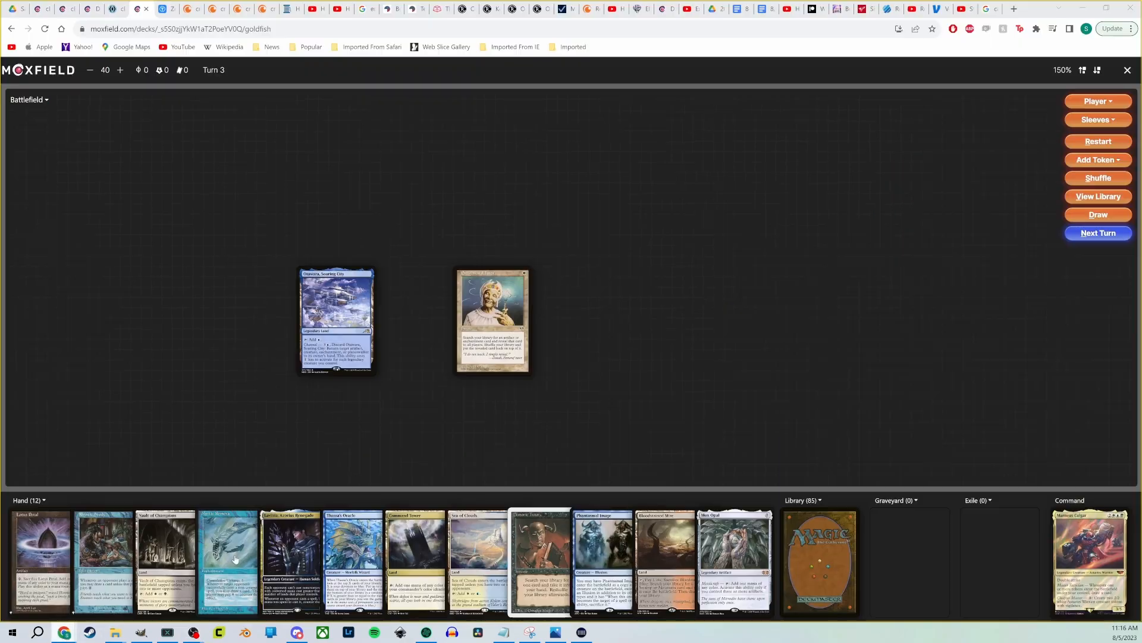
drag(469, 319, 890, 566)
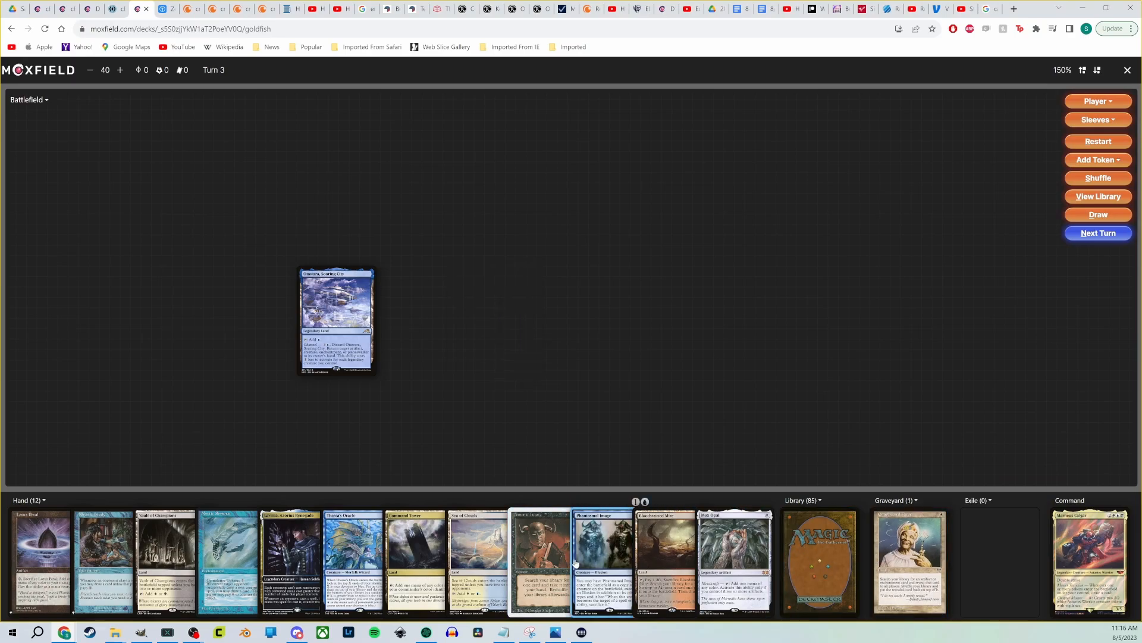
drag(655, 576, 988, 574)
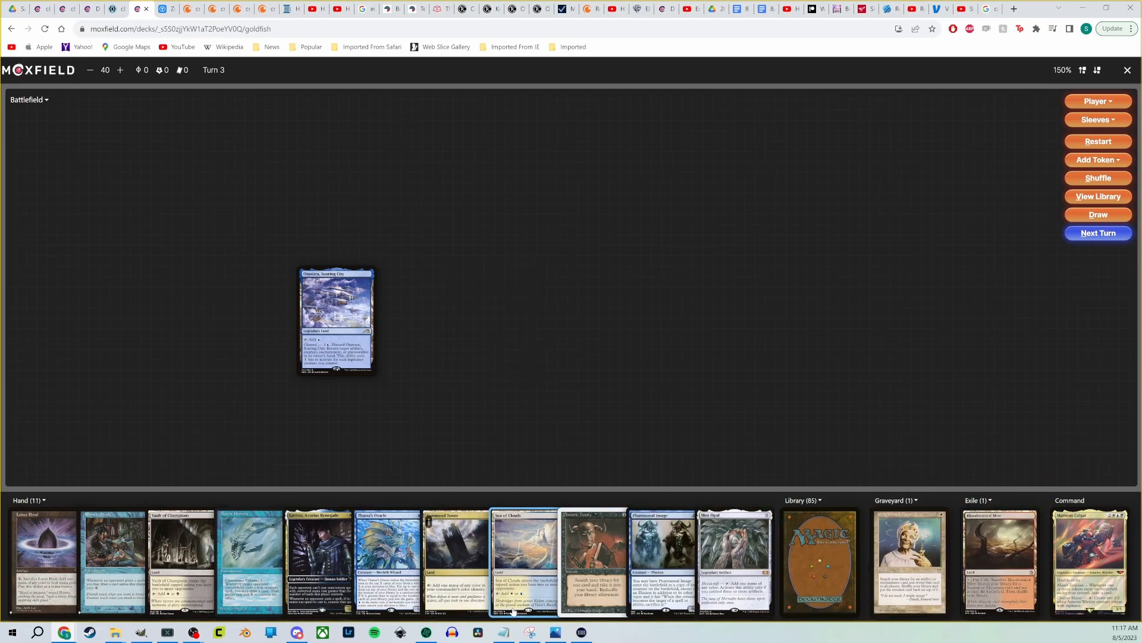
mouse_move(194, 632)
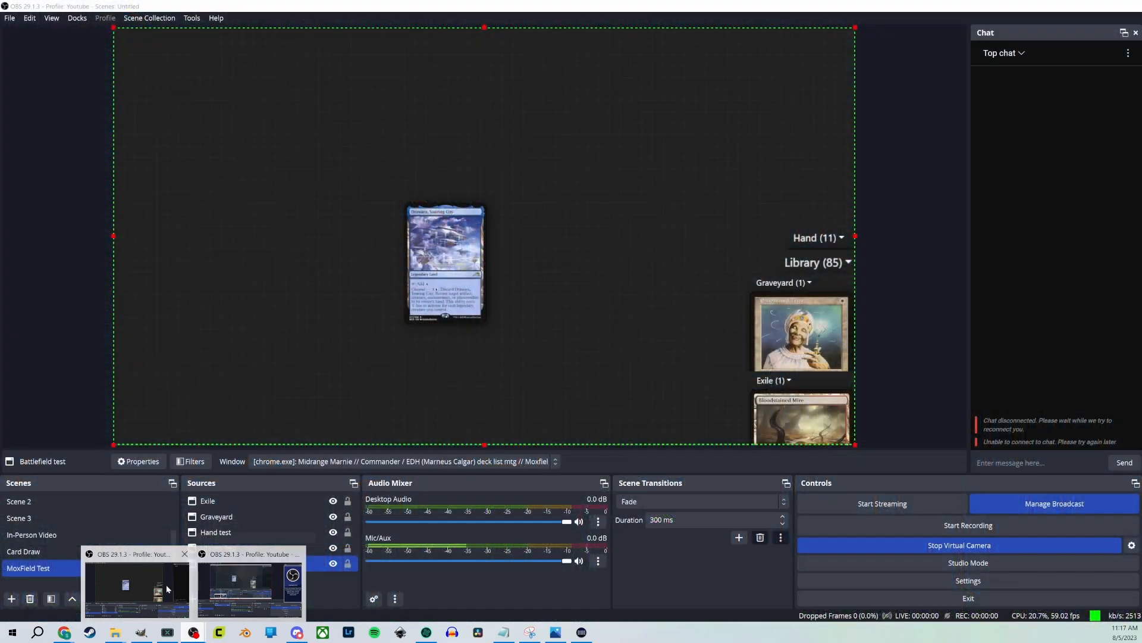
click(240, 580)
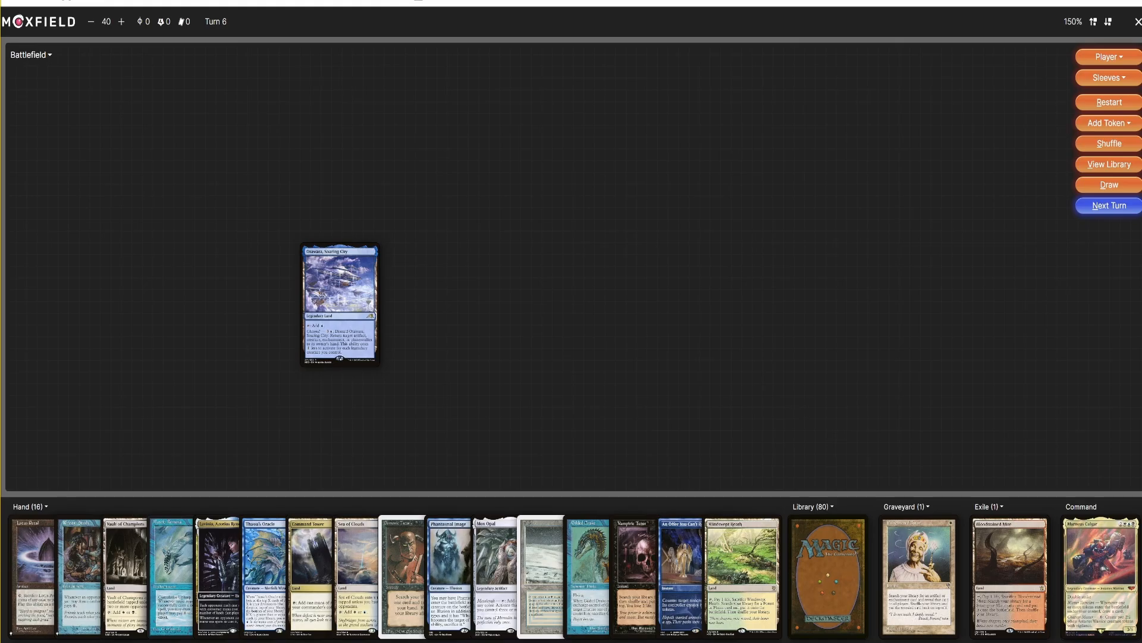
Open moxfield.com in a separate browser window over the current playtest
key(ctrl+t)
drag(949, 1, 632, 100)
click(612, 120)
text(mox)
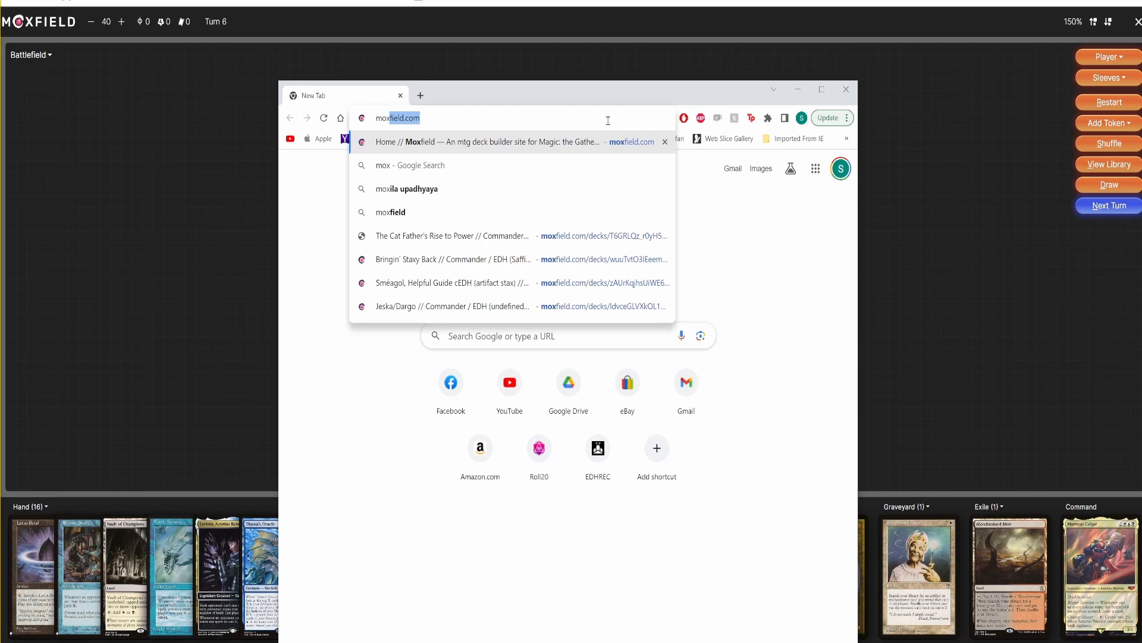
key(Return)
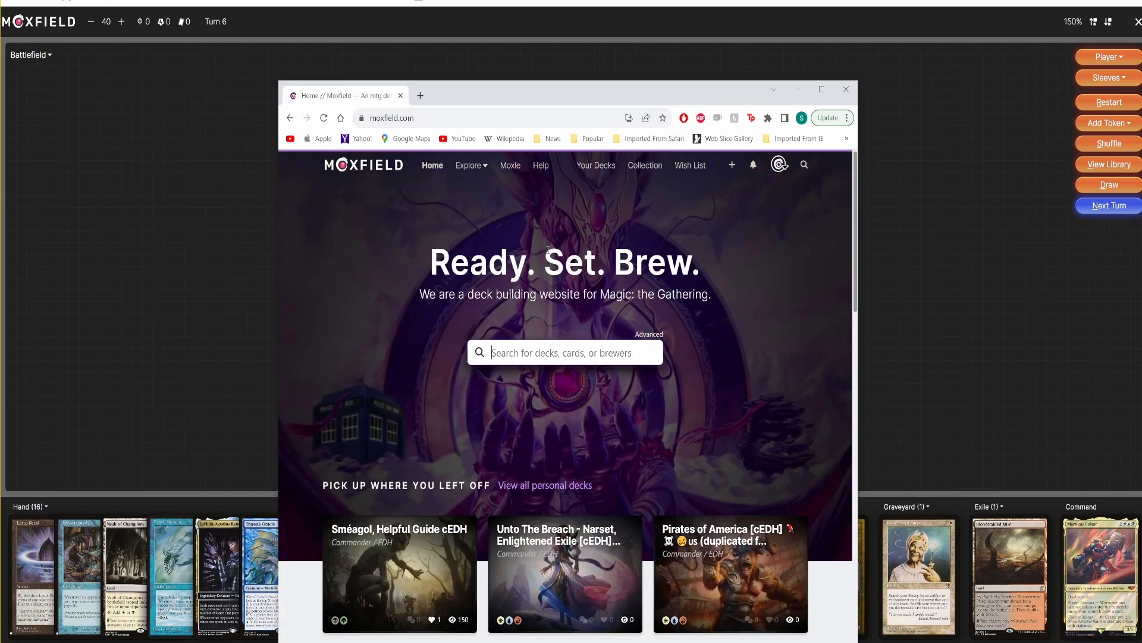
Open the "Sméagol, Helpful Guide cEDH" deck full-screen and start its playtest
scroll(385, 552, down, 1)
click(385, 553)
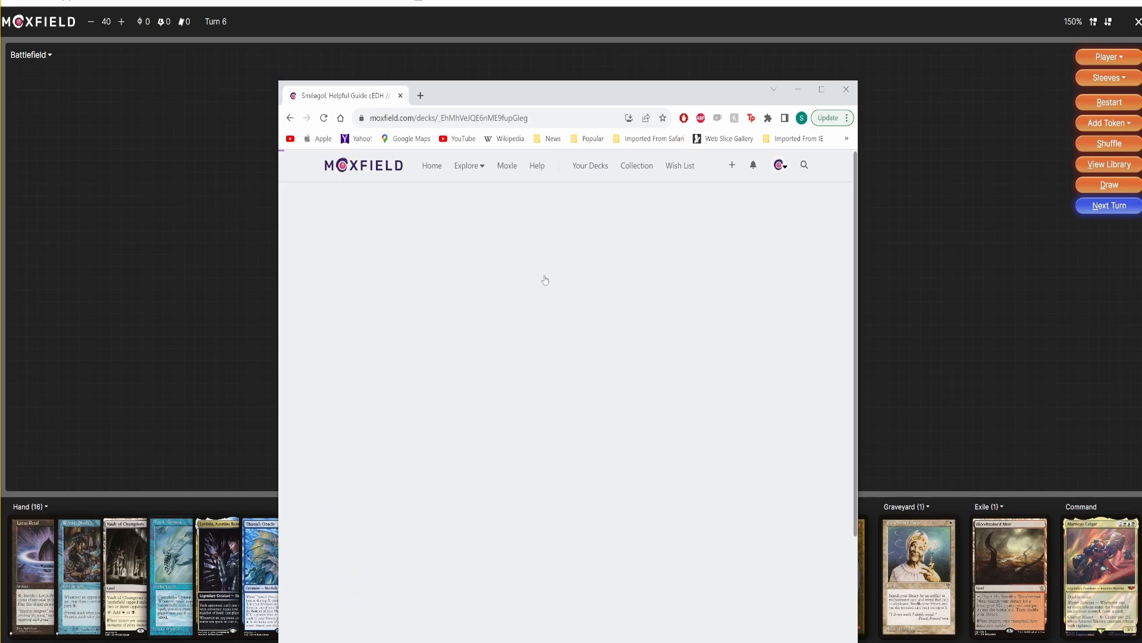
key(F11)
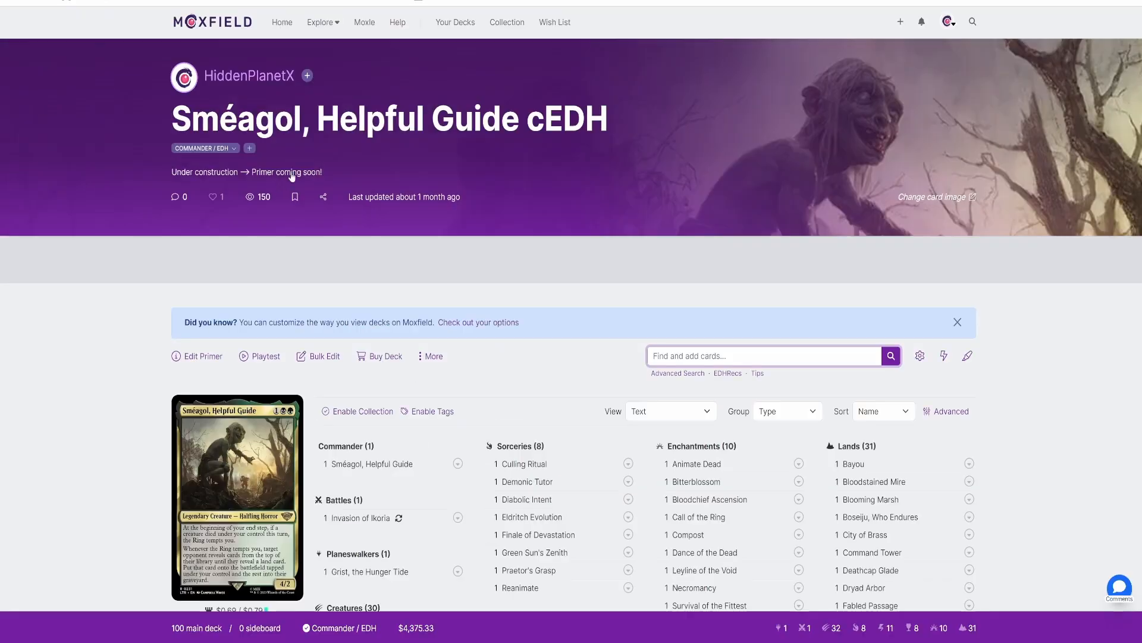
click(260, 356)
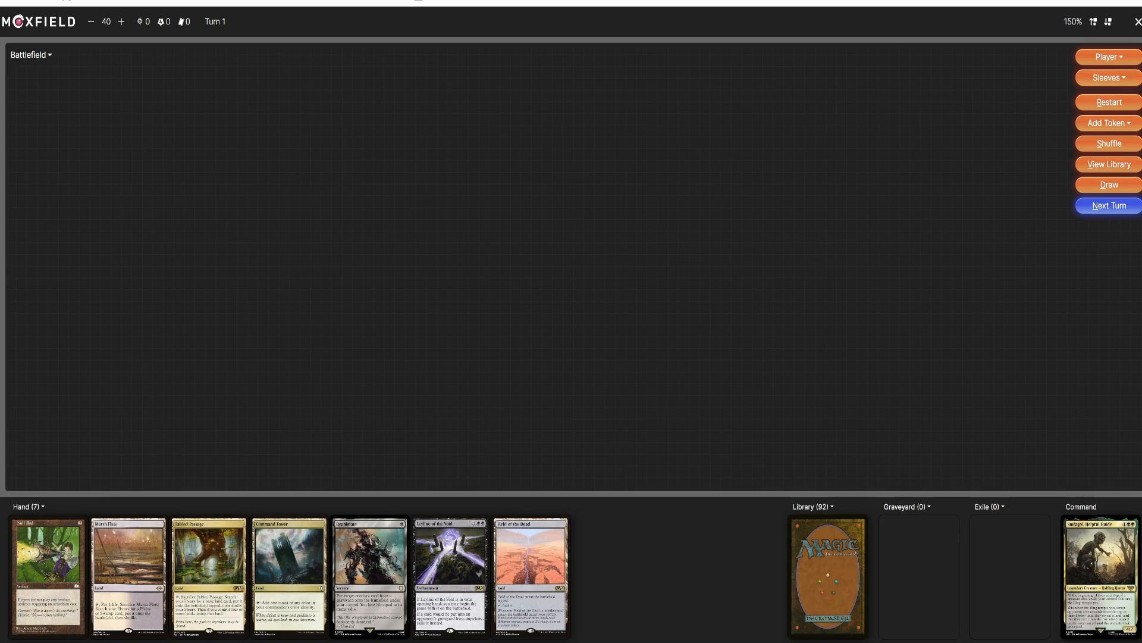
Switch to OBS and set the Exile capture's window to the Sméagol, Helpful Guide cEDH Chrome window
click(117, 613)
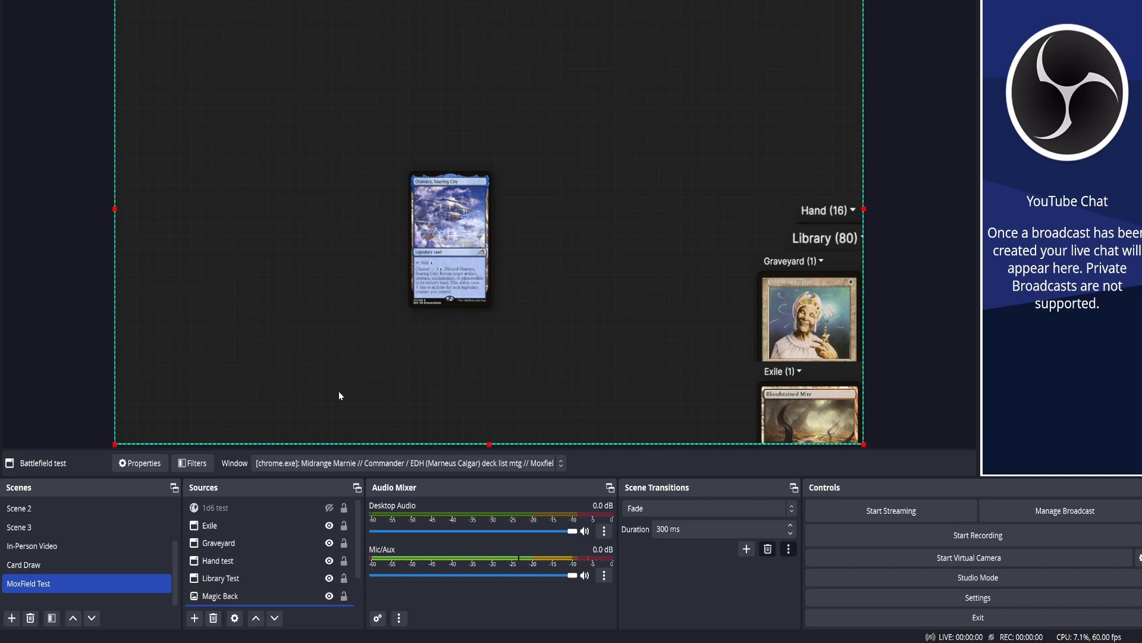
click(326, 464)
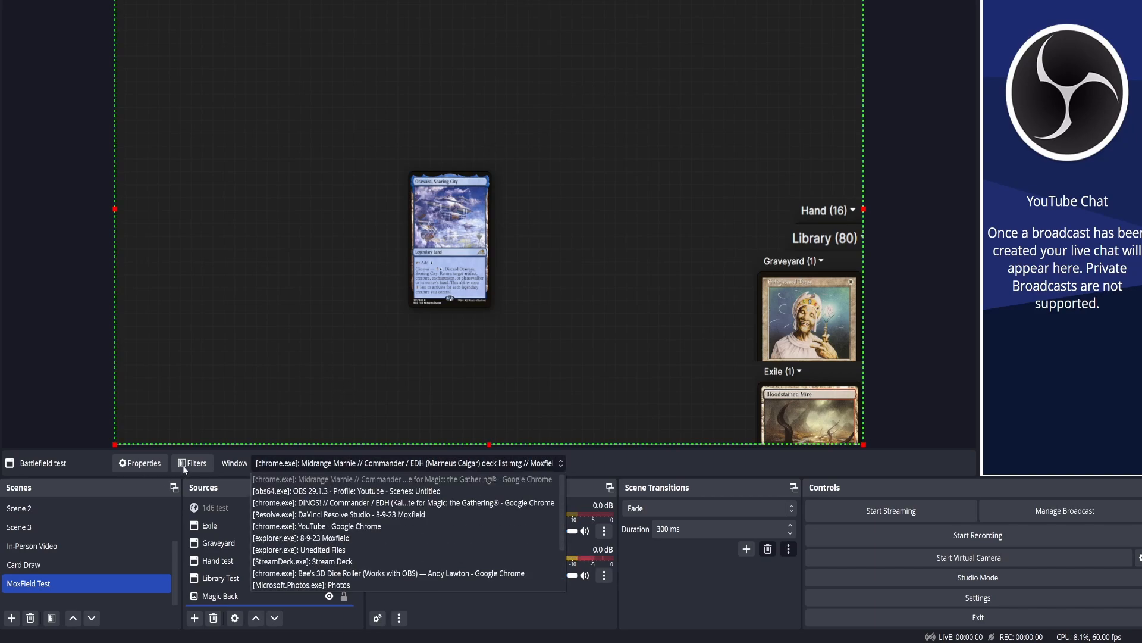
click(338, 401)
scroll(241, 533, down, 1)
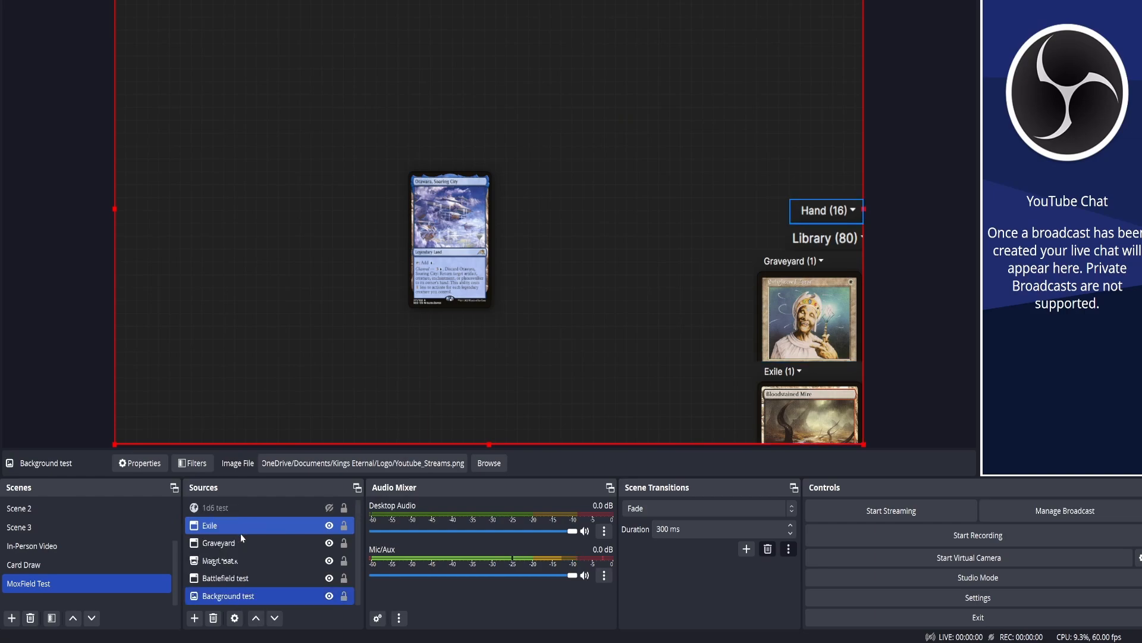
click(237, 527)
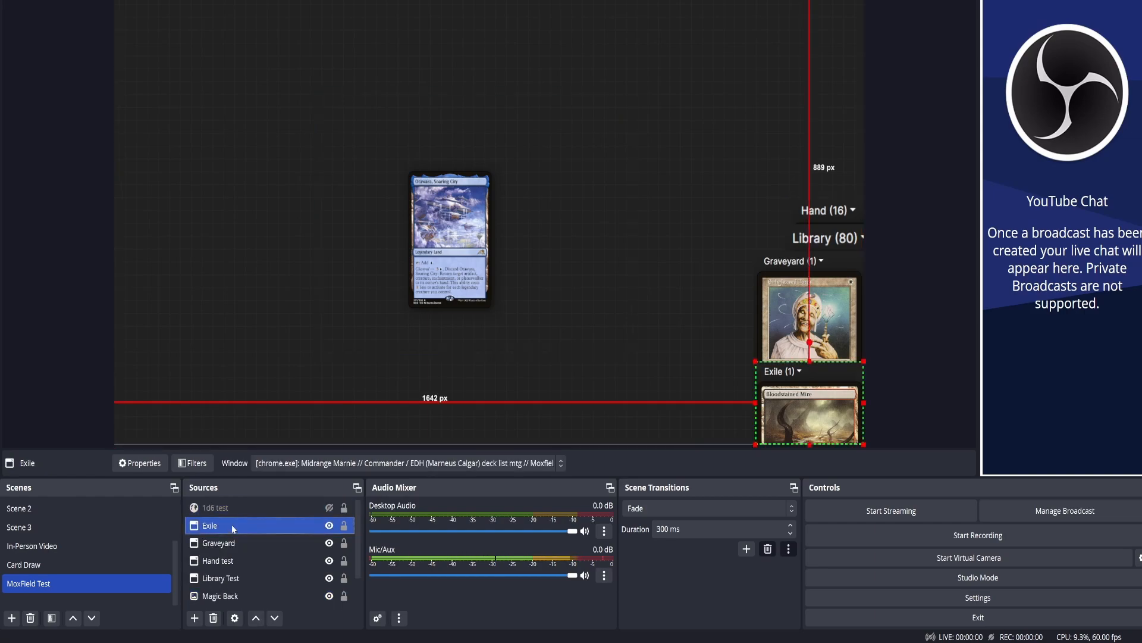
click(308, 465)
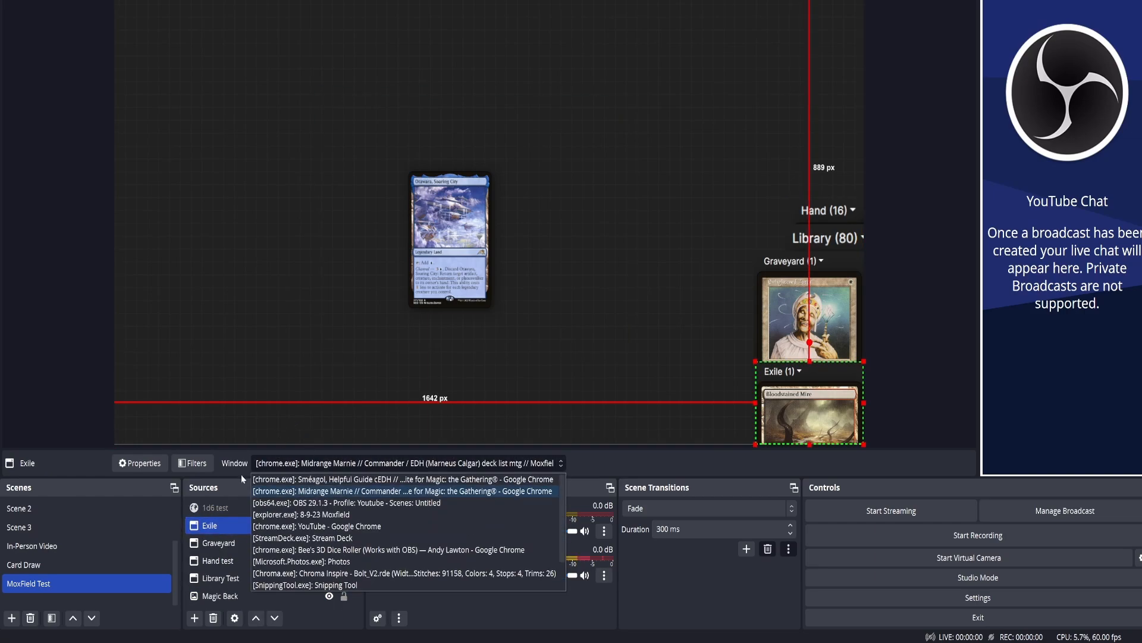
click(276, 491)
Set the captured window of the Graveyard and Hand test sources to the Sméagol, Helpful Guide cEDH Chrome window
click(244, 543)
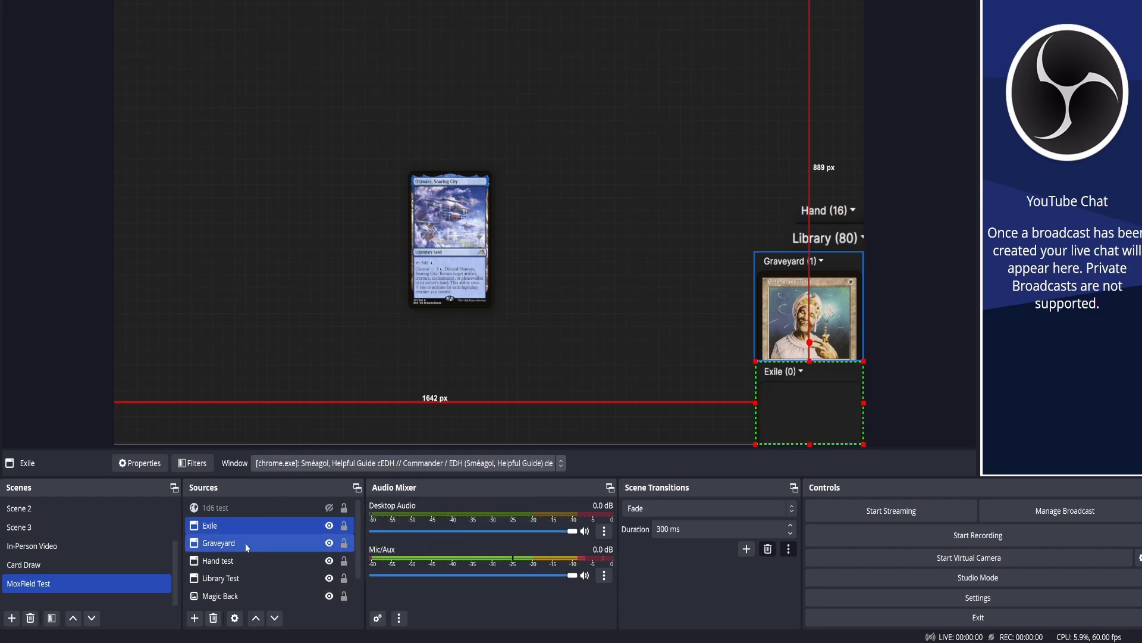
click(316, 471)
click(279, 489)
click(244, 560)
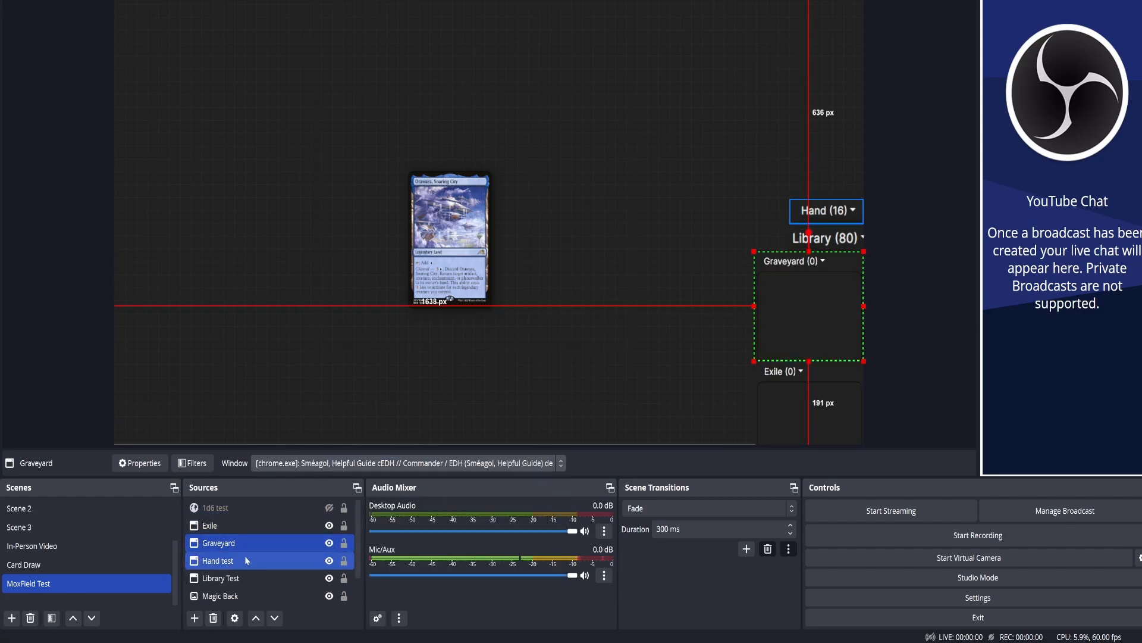
click(348, 463)
click(322, 484)
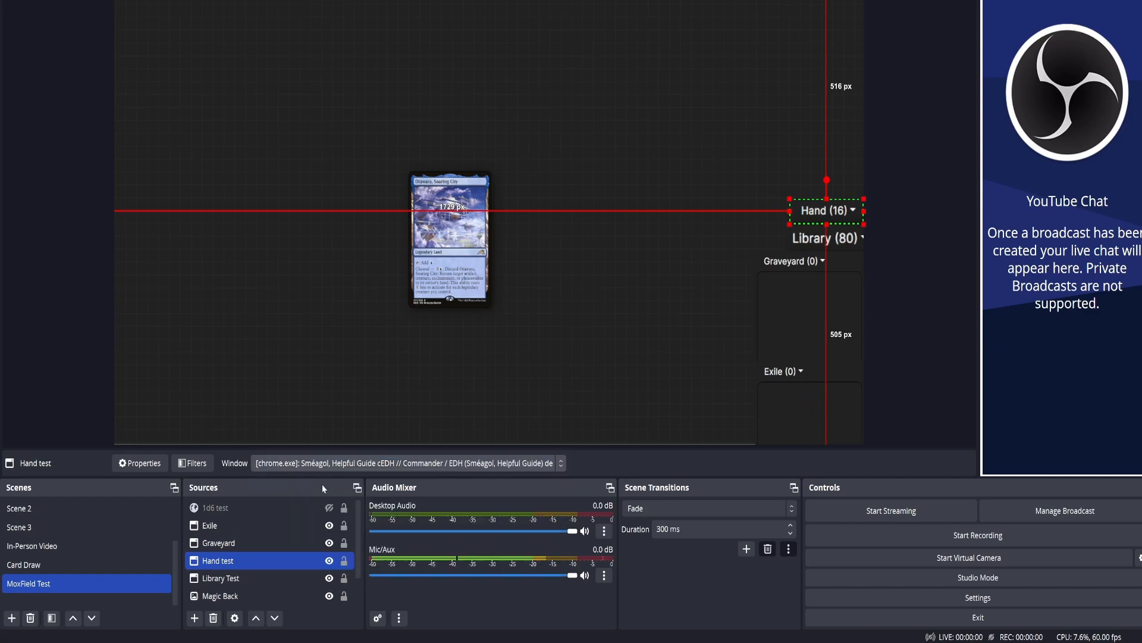
Set the captured window of the Library Test and Battlefield test sources to the Sméagol, Helpful Guide cEDH Chrome window
ctrl+click(230, 580)
click(332, 577)
click(334, 463)
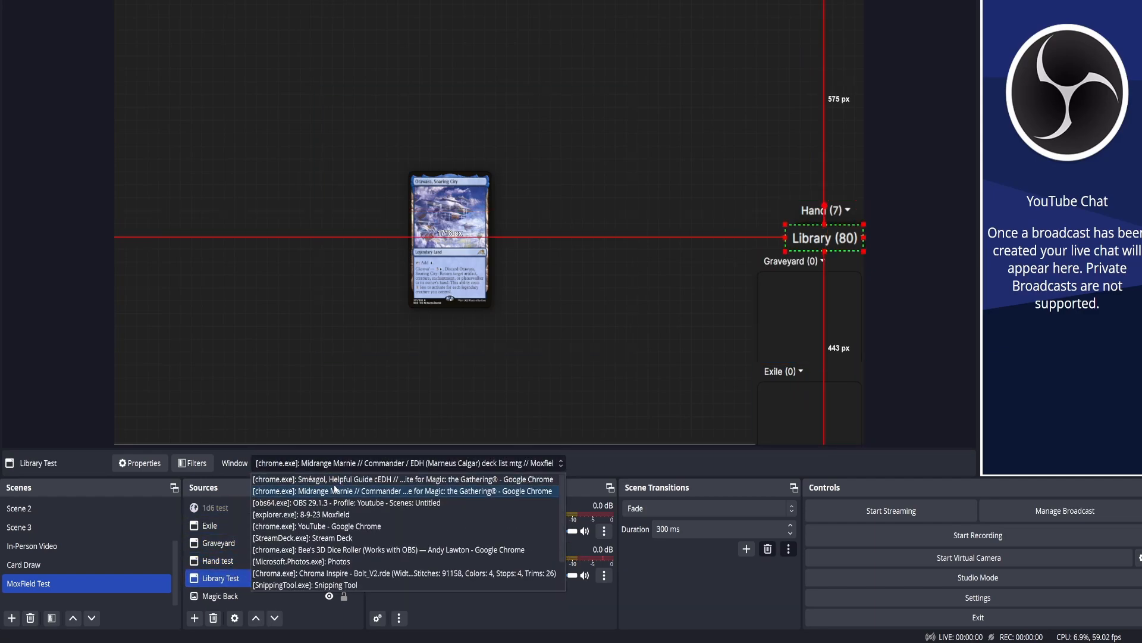
click(337, 483)
click(351, 464)
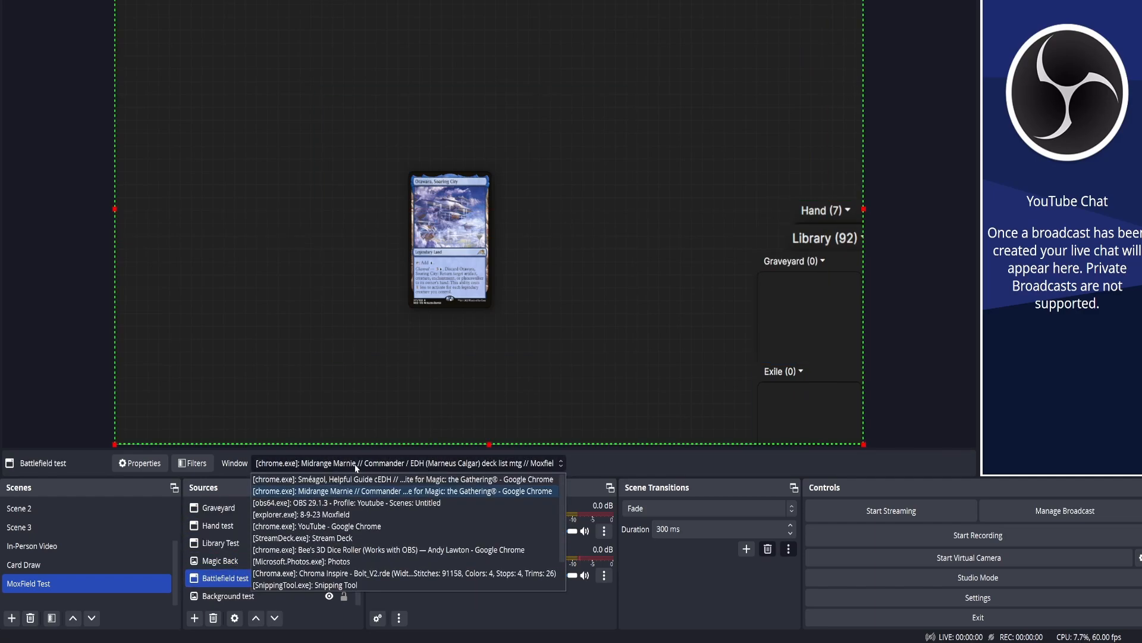
click(340, 480)
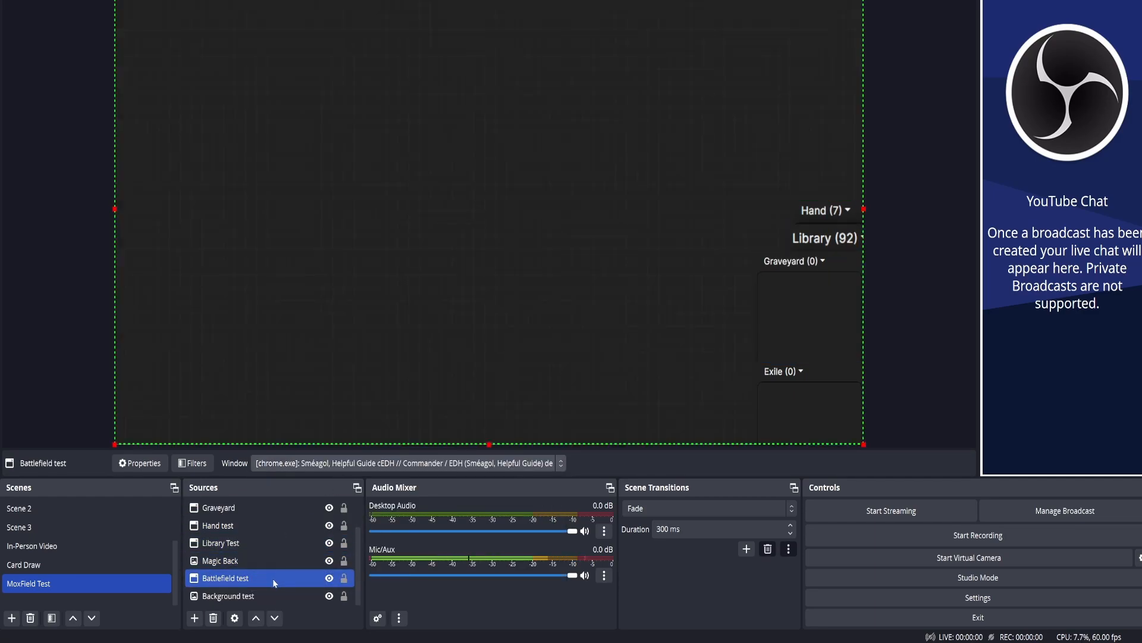
click(271, 565)
click(273, 542)
ctrl+click(259, 574)
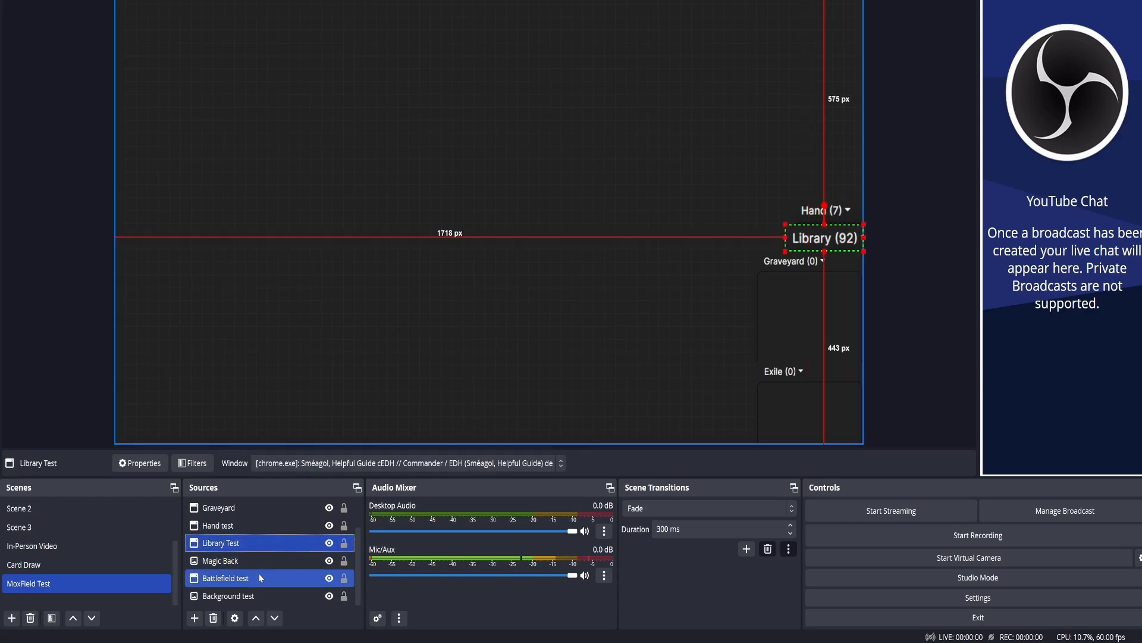
click(280, 538)
click(287, 508)
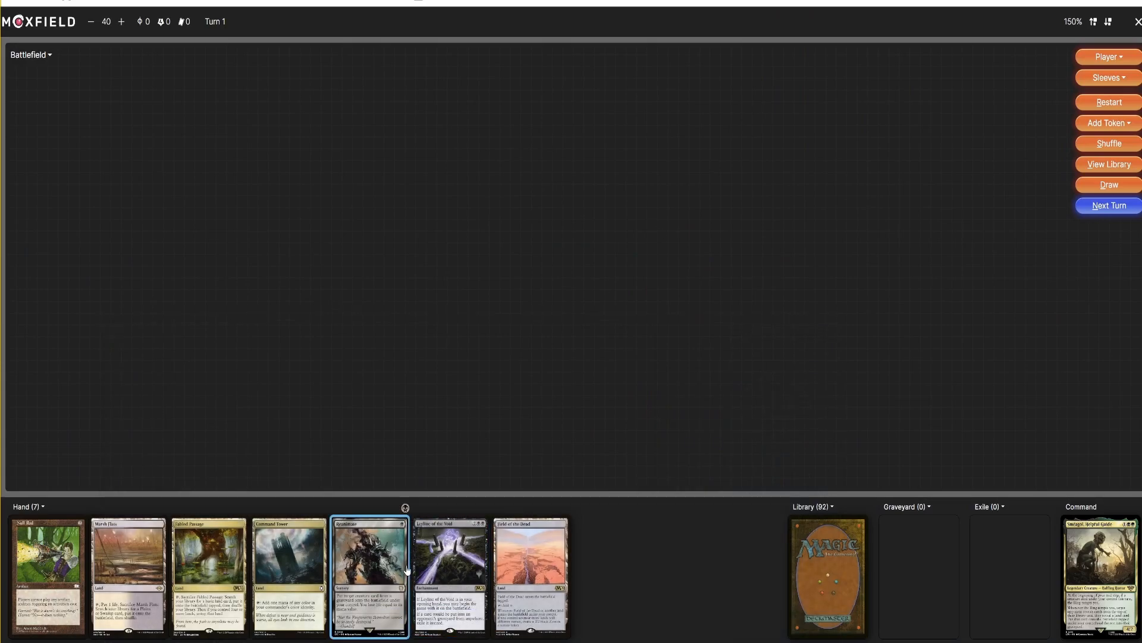
In the Sméagol playtest, put Leyline of the Void and the commander Sméagol on the battlefield, and Reanimate in the graveyard
drag(452, 575, 371, 269)
drag(388, 540, 919, 559)
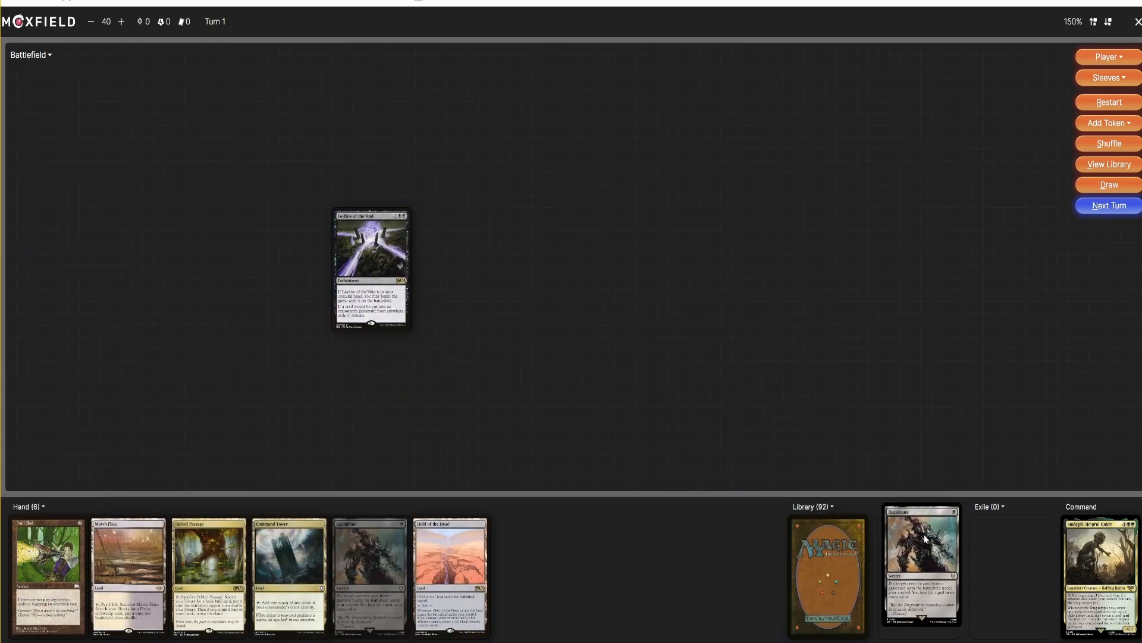
drag(1101, 554, 803, 238)
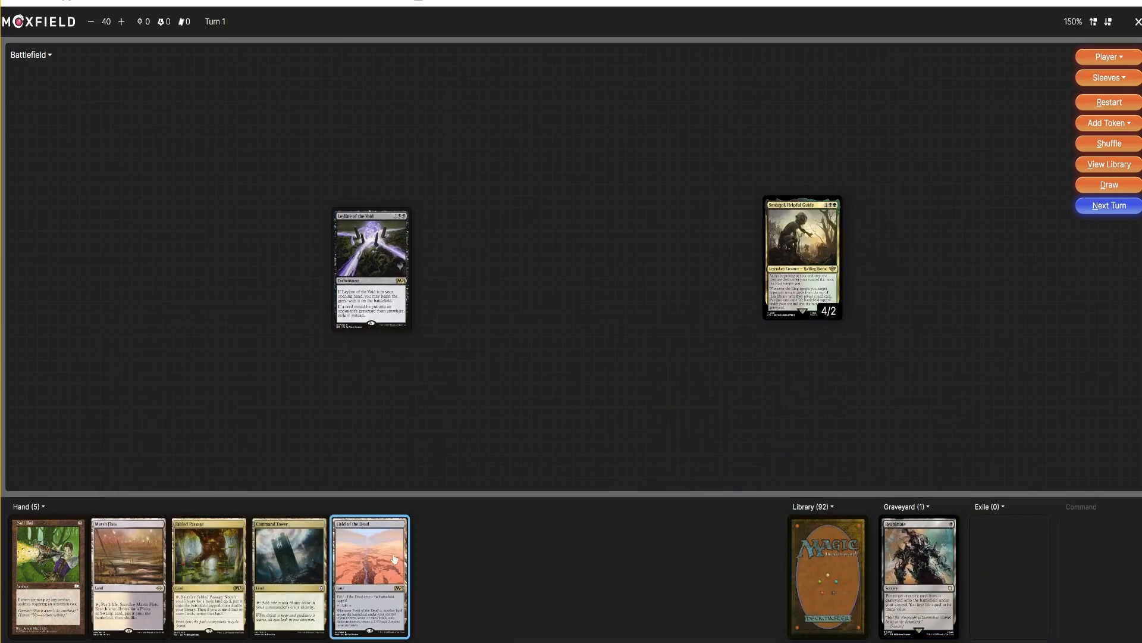
Move Field of the Dead from the hand to exile and shift Sméagol toward the battlefield's upper middle, then check the scene in OBS
drag(289, 571, 1065, 545)
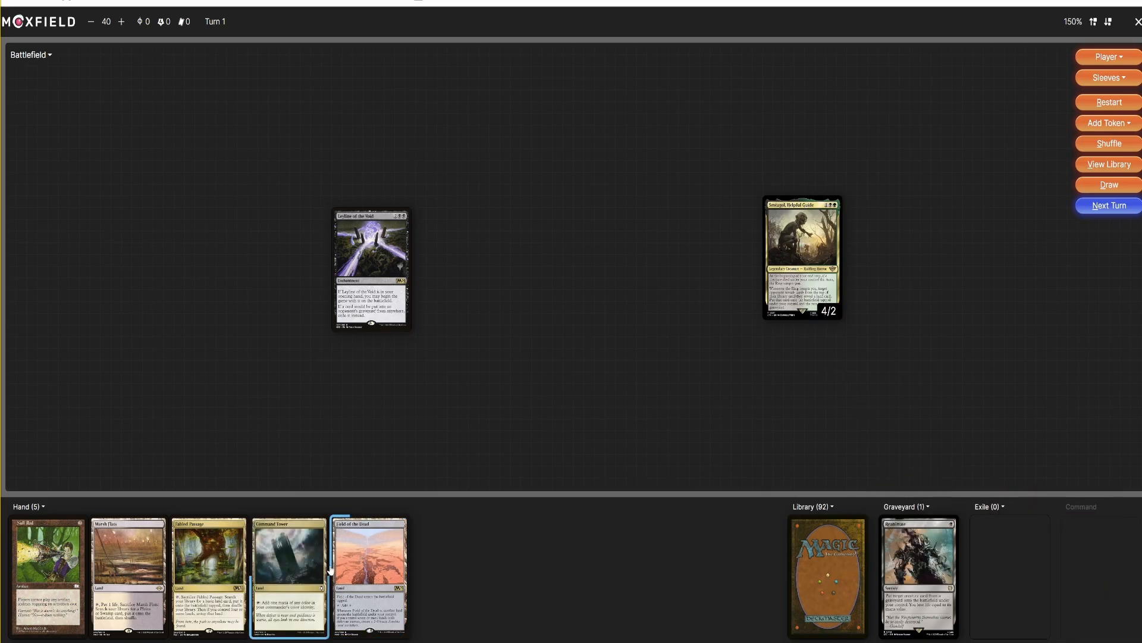
drag(387, 582, 1019, 588)
drag(804, 250, 645, 156)
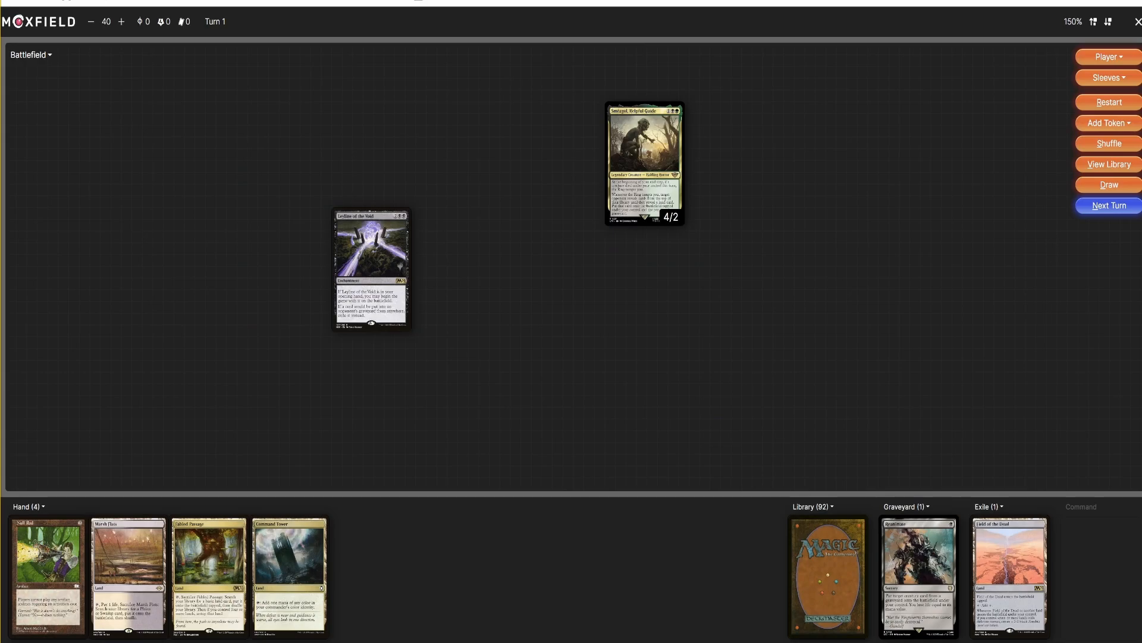
click(163, 600)
Open the Moxfield deck "The Cat Father's Rise to Power" in a new browser tab and start its playtest
key(ctrl+t)
text(m)
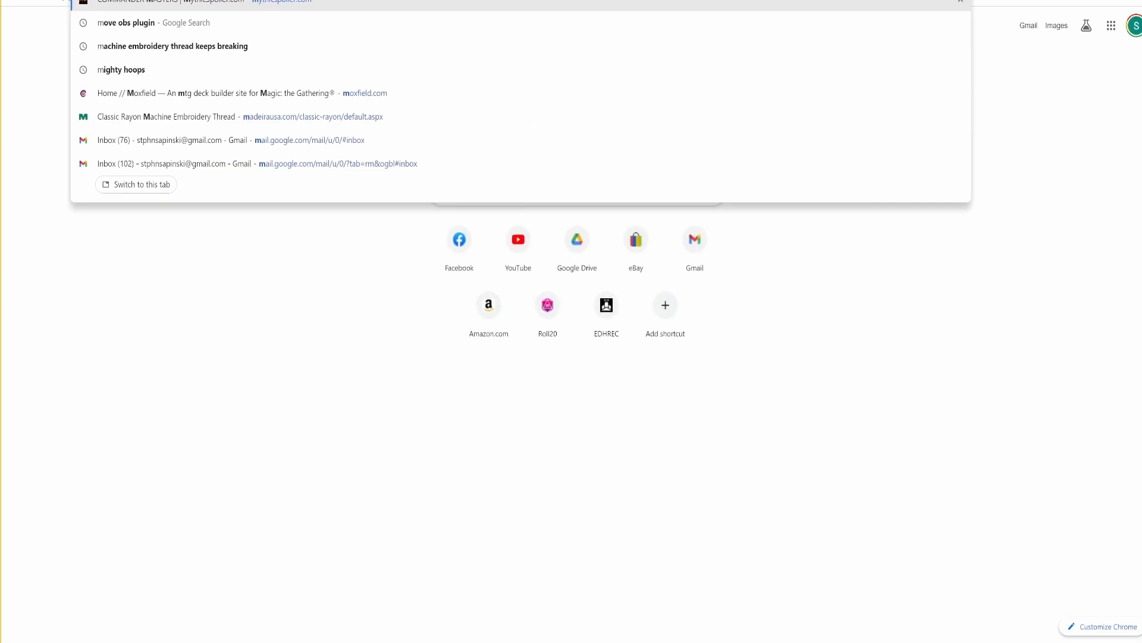
text(ox)
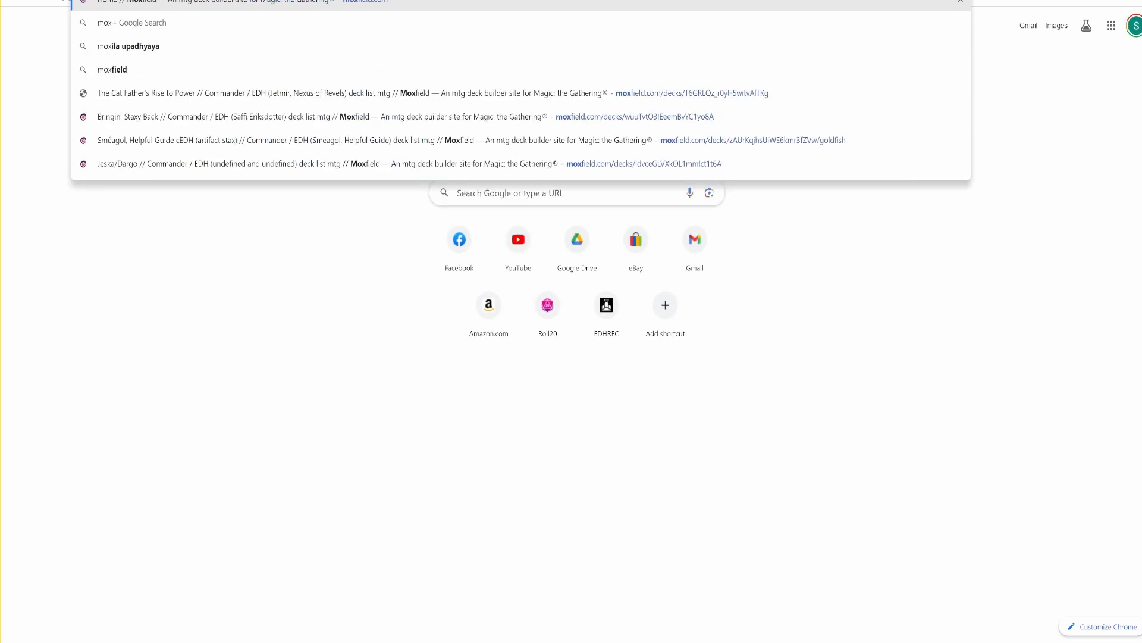
click(149, 93)
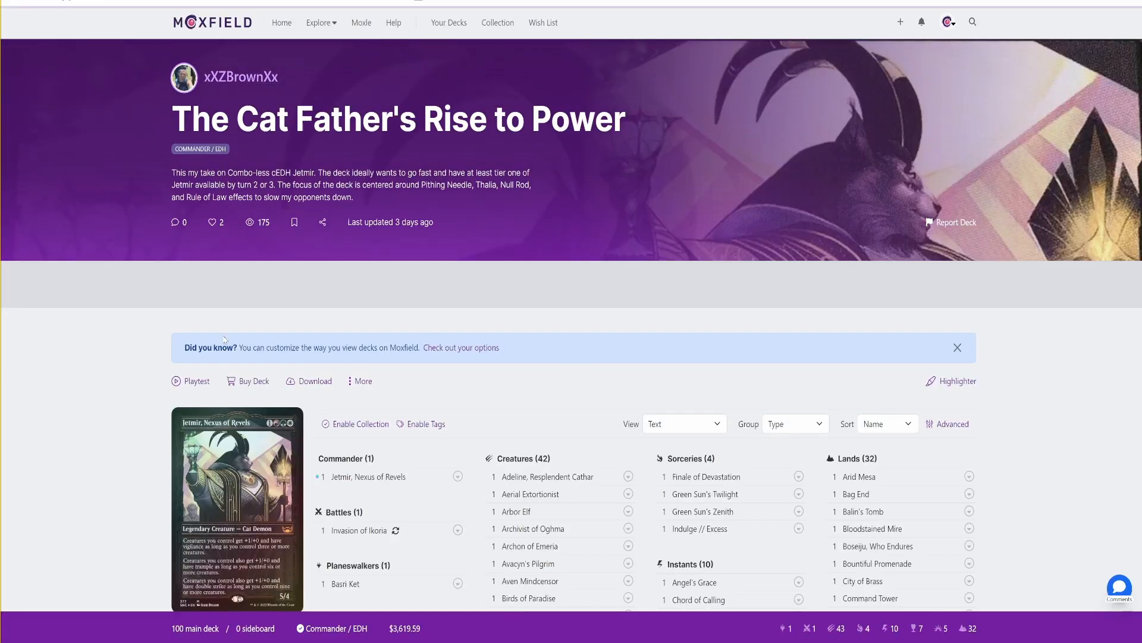
click(195, 383)
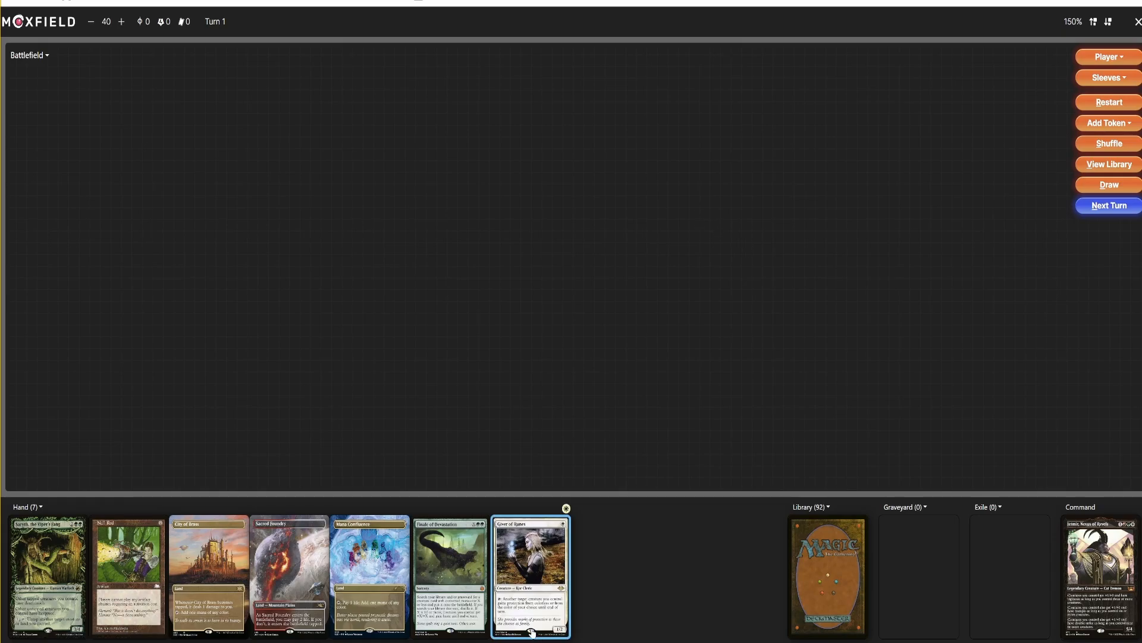
Play Finale of Devastation onto the battlefield, put Giver of Runes in the graveyard, and switch to OBS to check the captures
drag(457, 588, 919, 574)
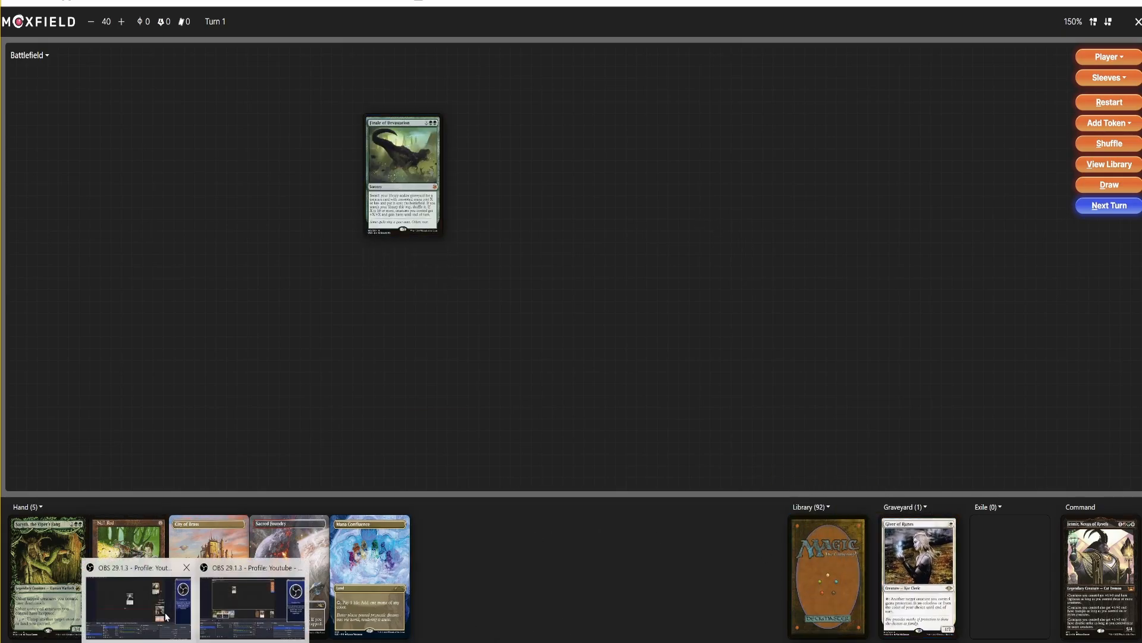
click(136, 597)
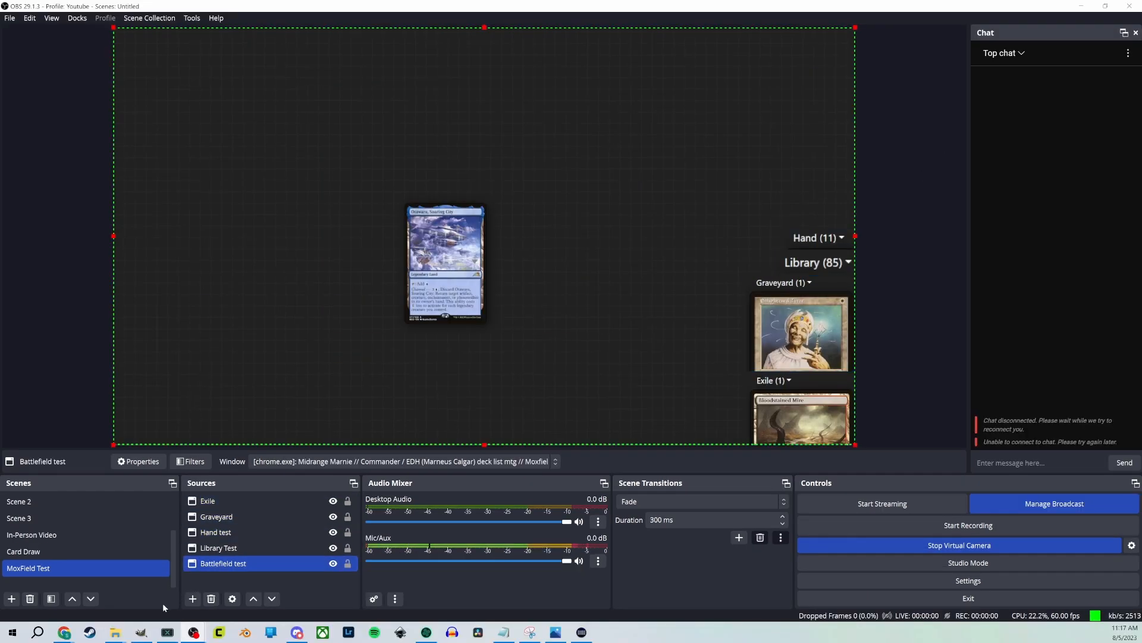
Add a new image source named "Background test" to the MoxField Test scene
click(191, 598)
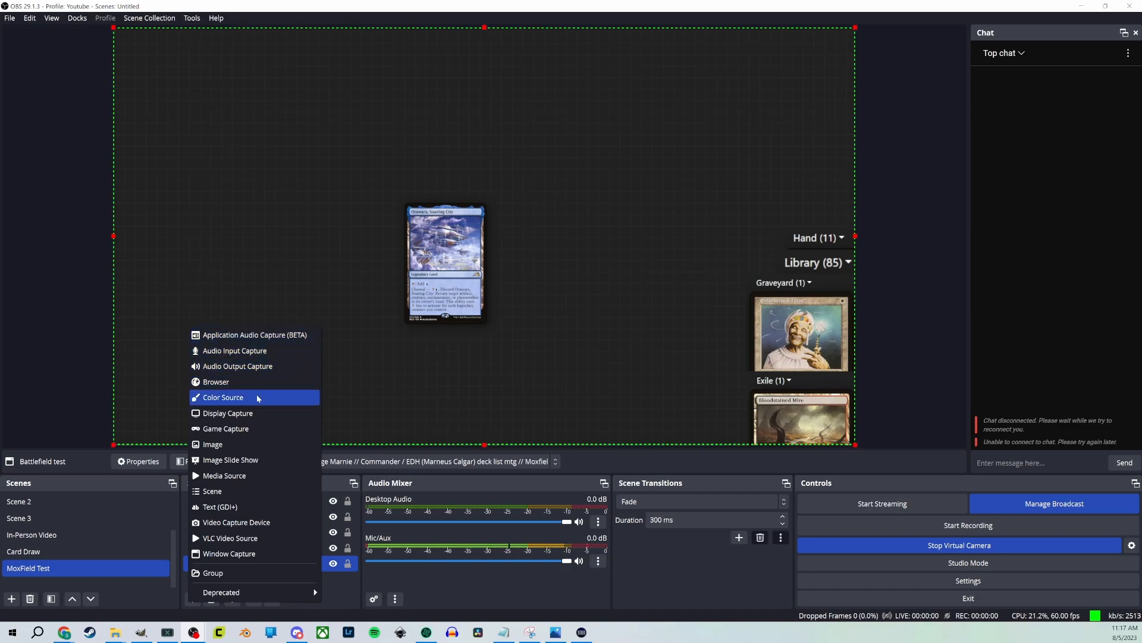
click(227, 445)
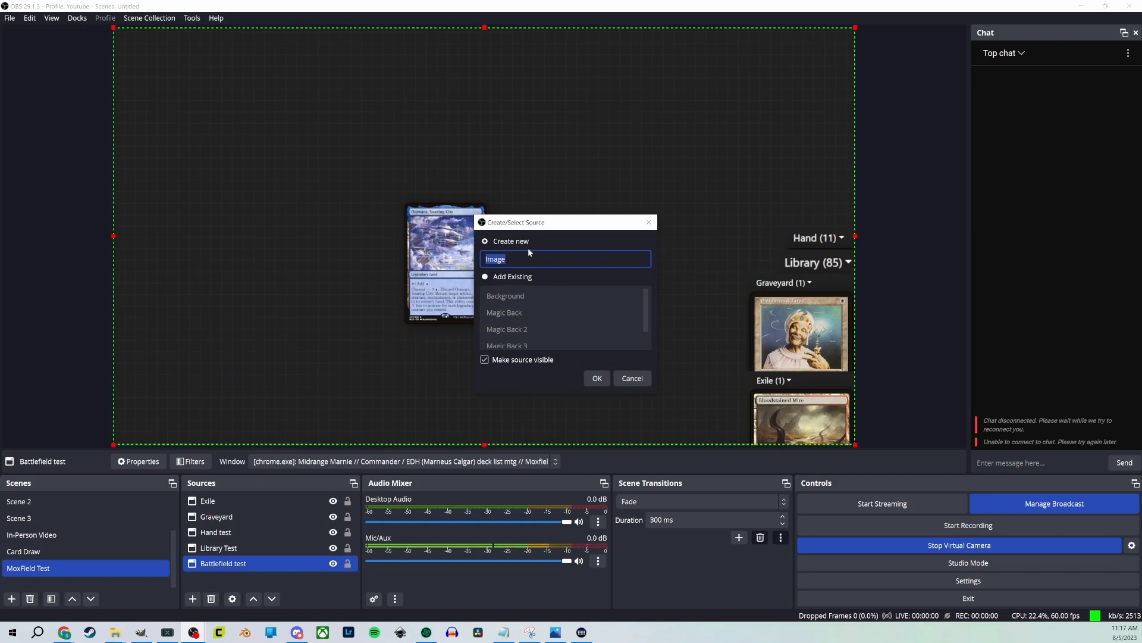
text(BAckground te)
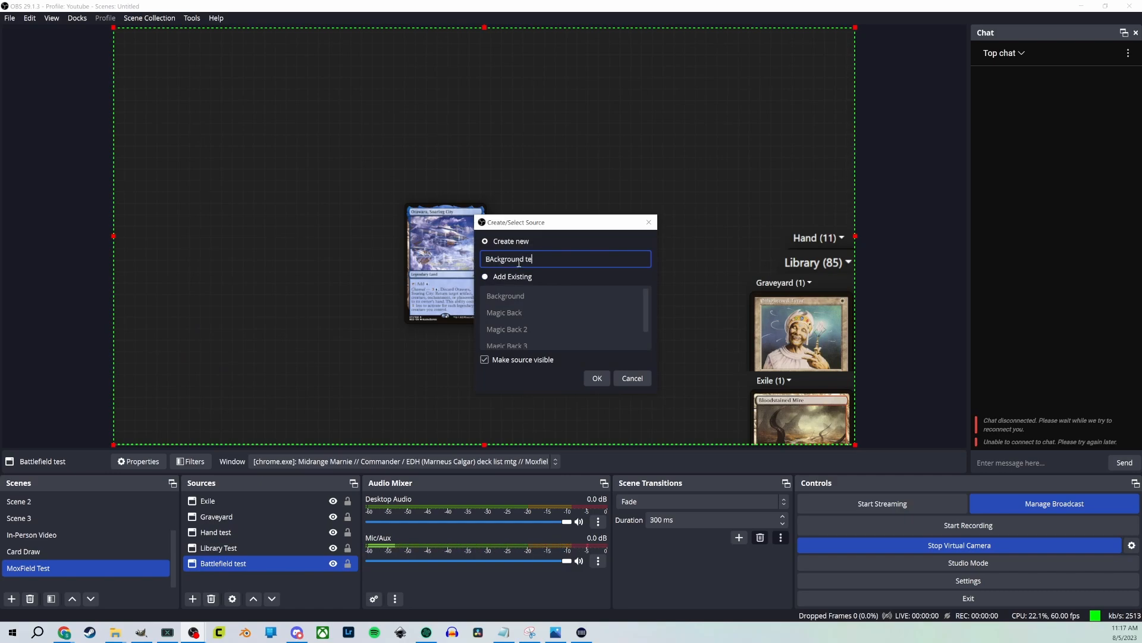
text(st)
click(492, 259)
key(BackSpace)
text(a)
click(599, 378)
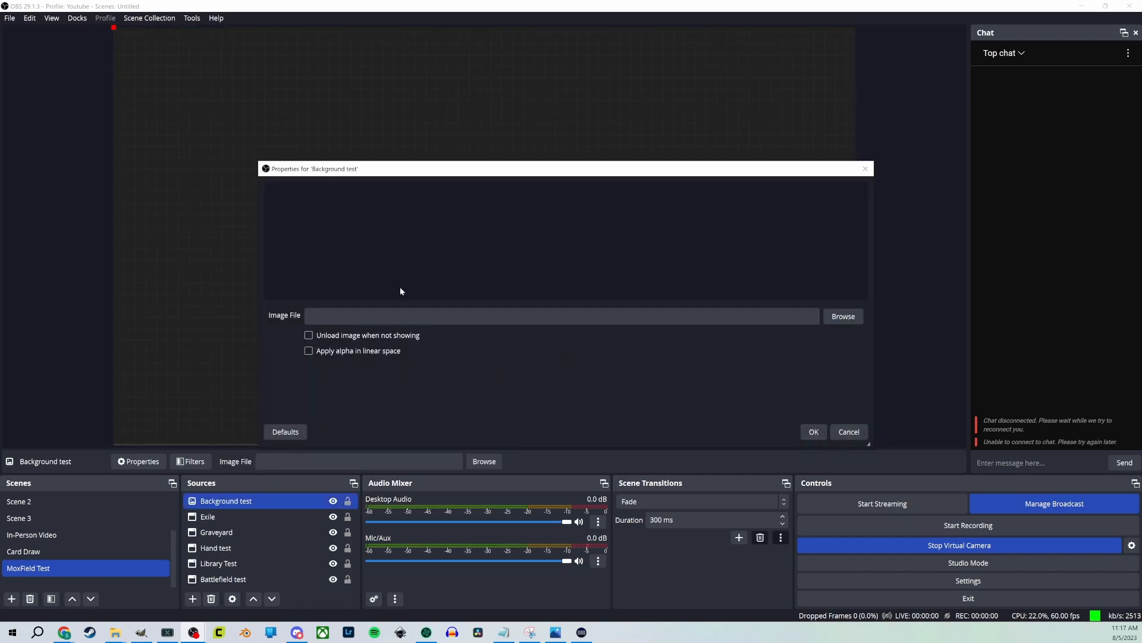
Load Youtube_Streams.png from the Logo folder into Background test and enlarge the image to fill the whole canvas
click(832, 321)
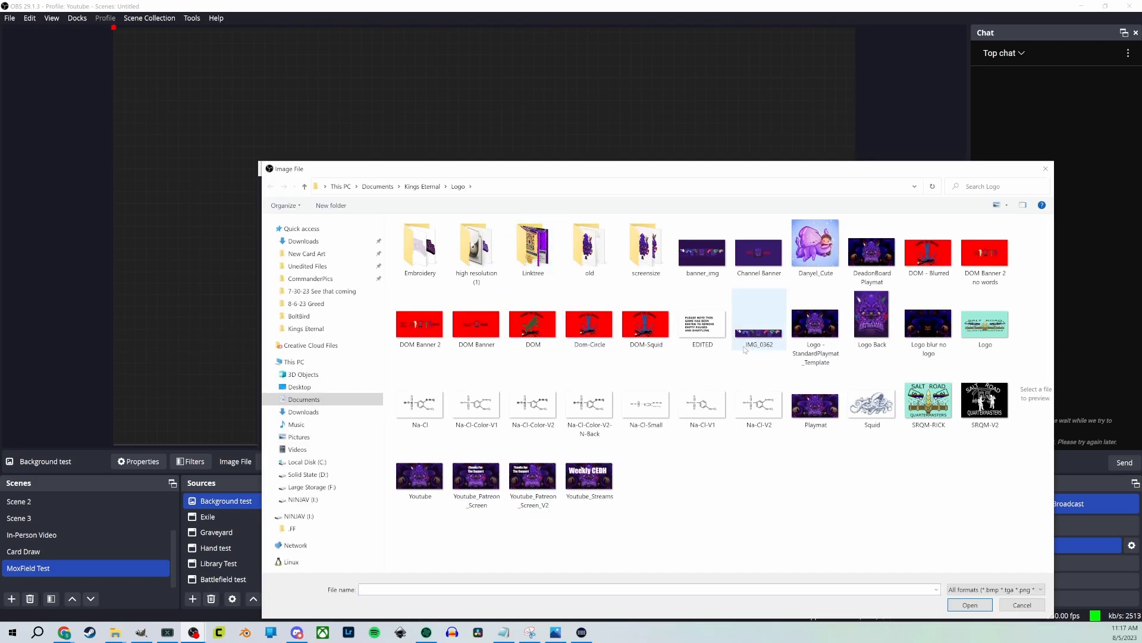
double_click(595, 480)
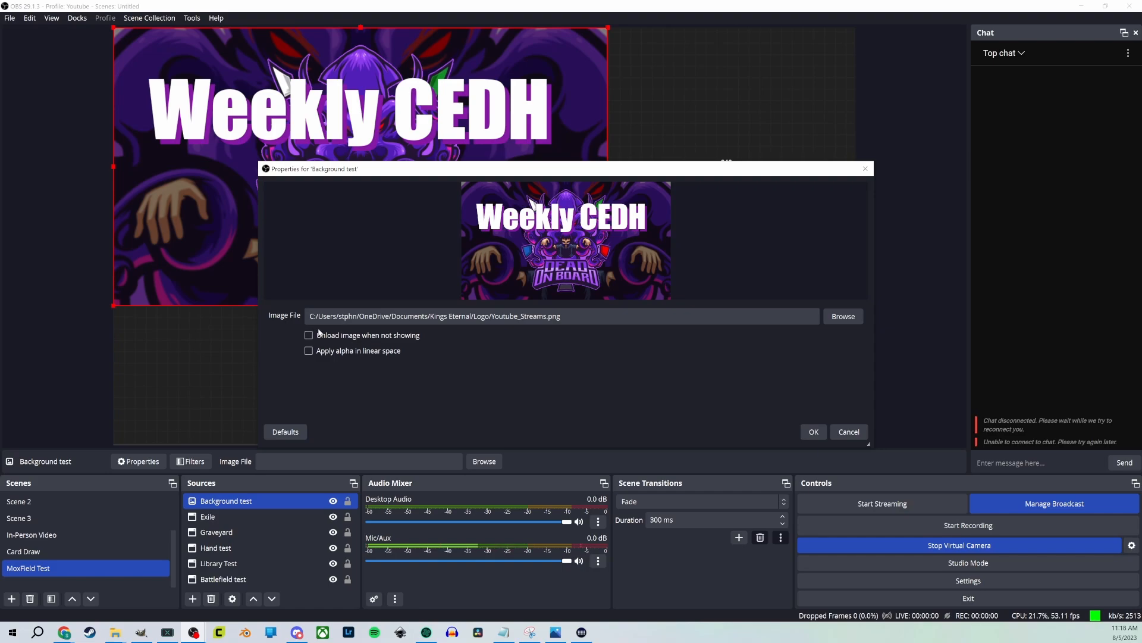
click(814, 432)
drag(607, 305, 855, 444)
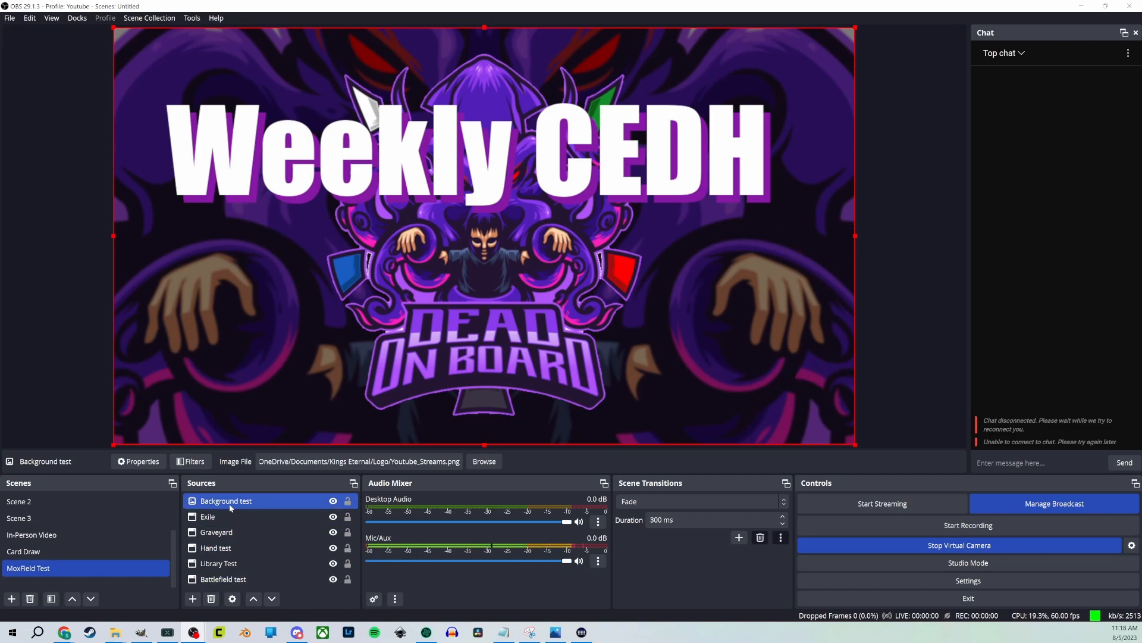
Reorder the sources so Background test is at the very bottom of the stack, beneath Battlefield test
ctrl+click(236, 517)
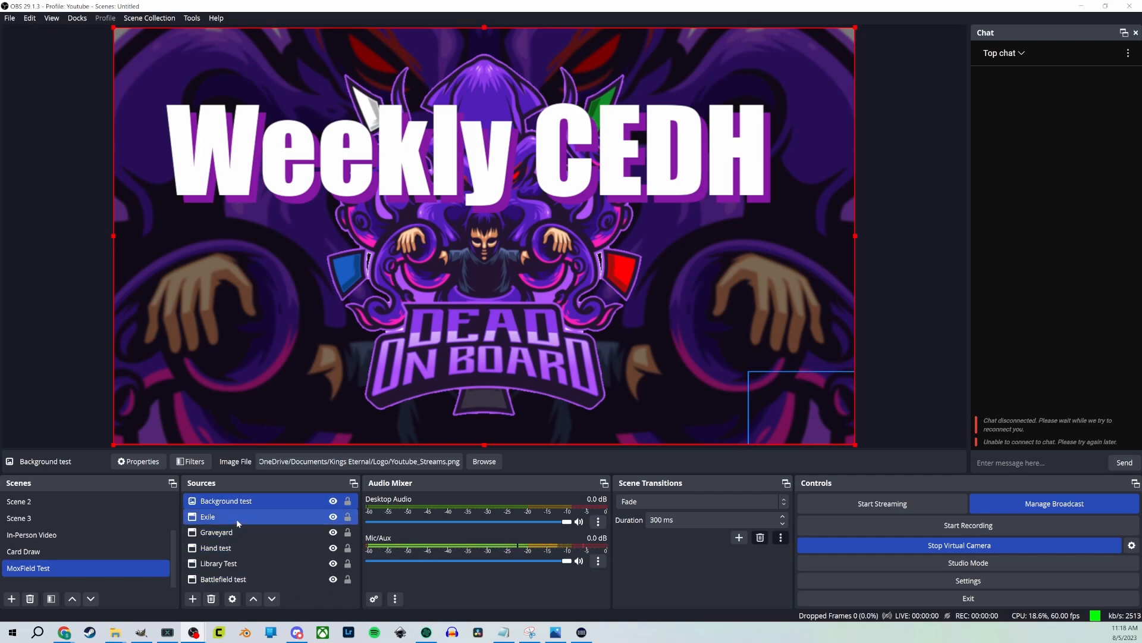
click(242, 503)
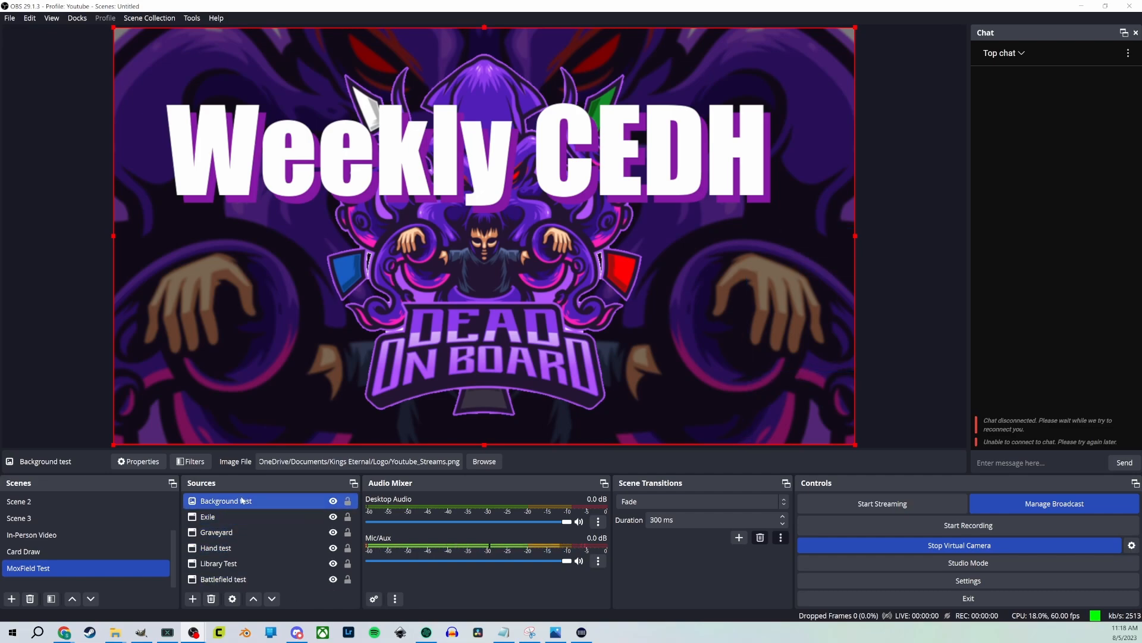
drag(291, 501, 250, 568)
ctrl+click(250, 515)
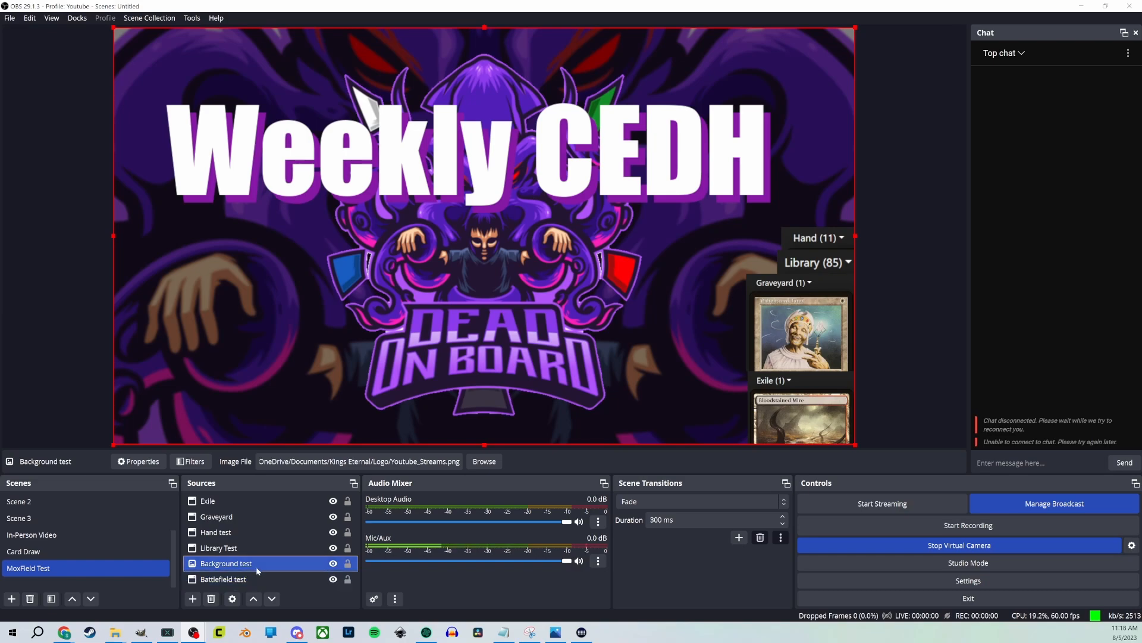
ctrl+click(290, 504)
ctrl+click(291, 506)
drag(251, 568, 245, 586)
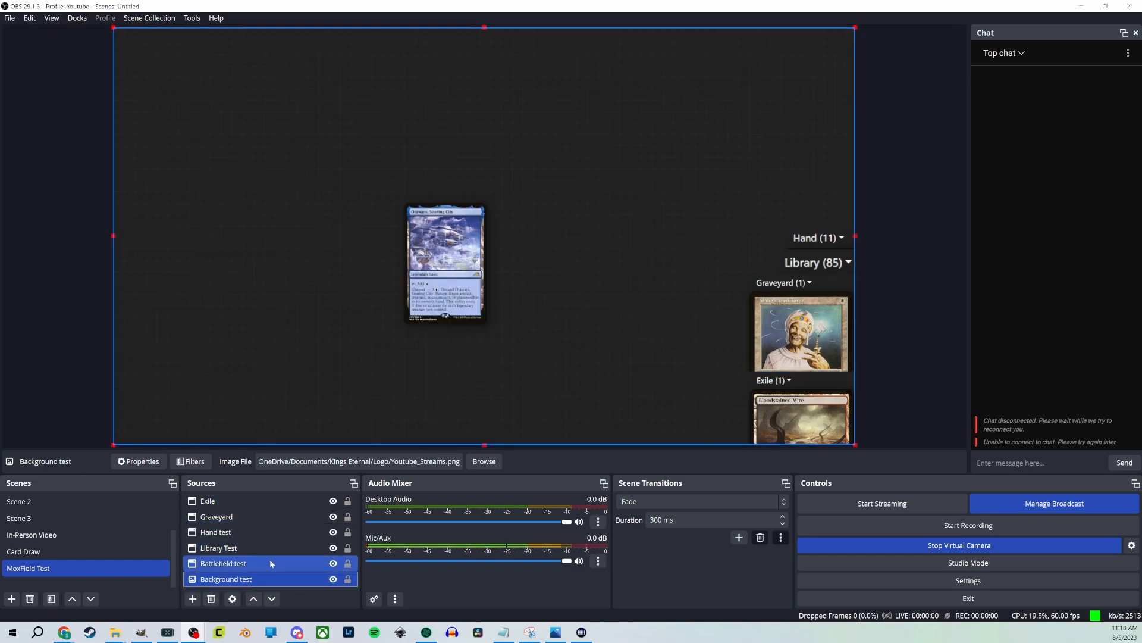
click(232, 583)
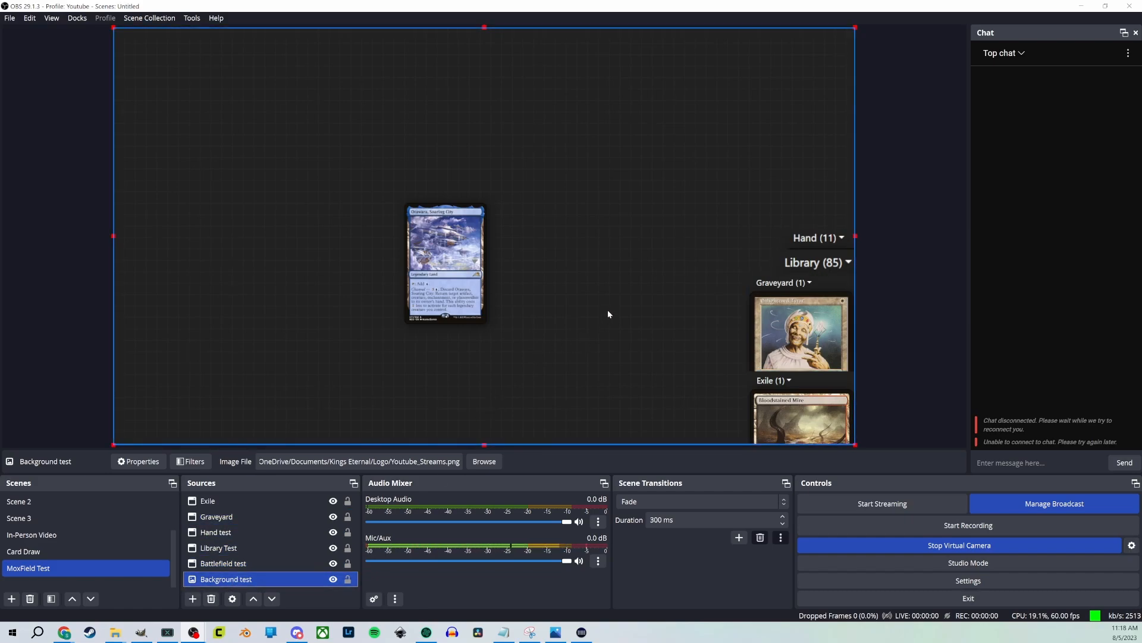
Add a Color Key effect filter to the Battlefield test source, keeping the default filter name
click(256, 563)
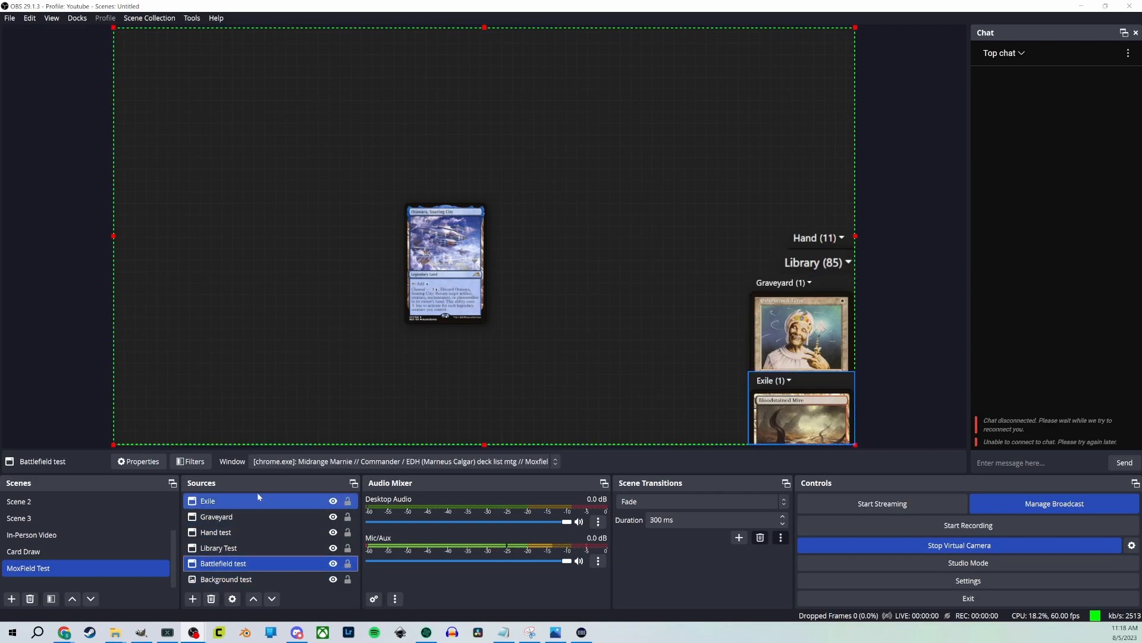
click(191, 462)
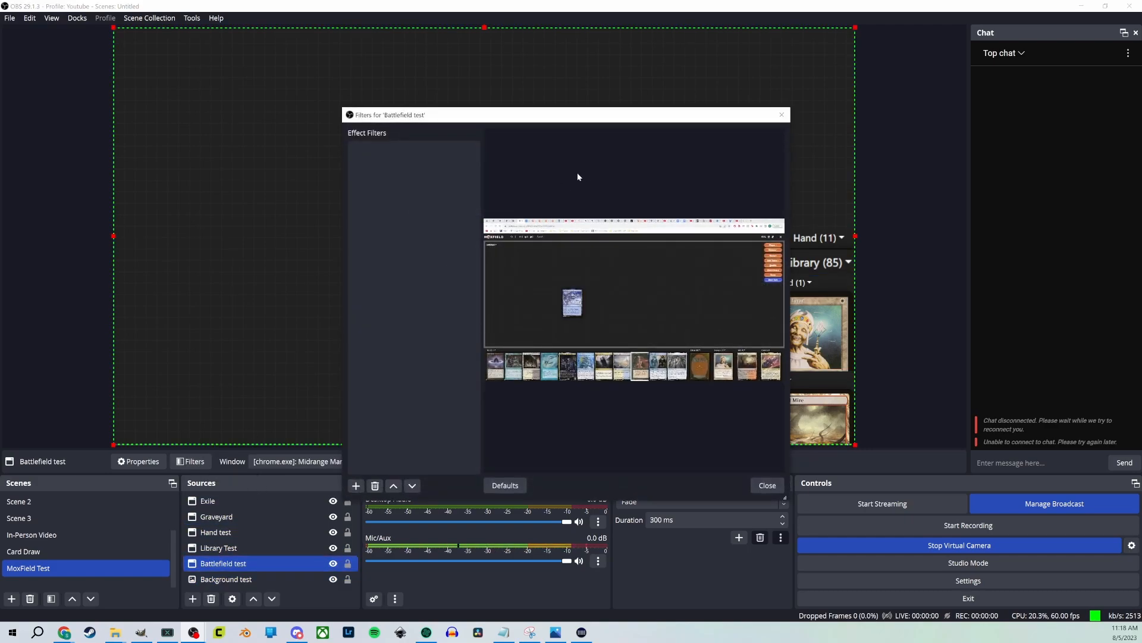
click(355, 484)
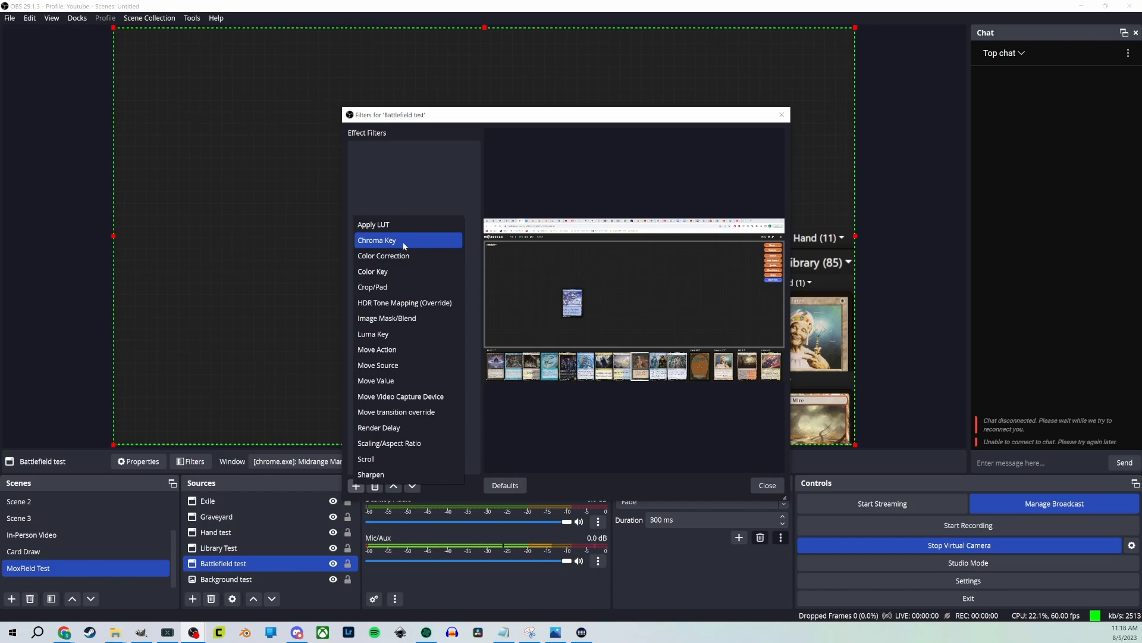
click(400, 272)
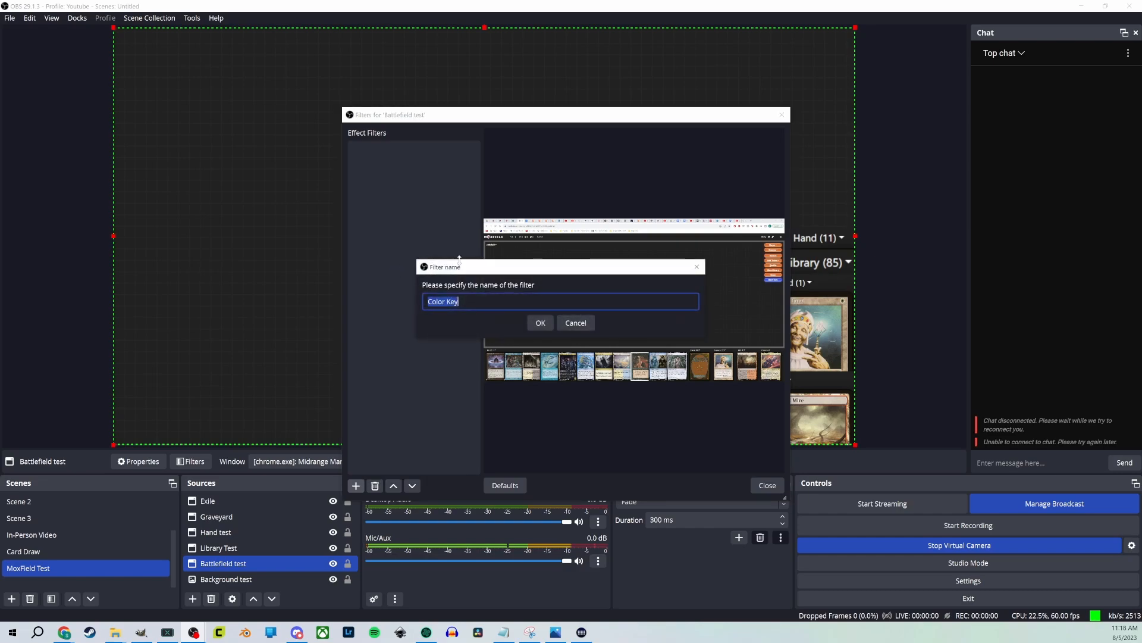
click(540, 322)
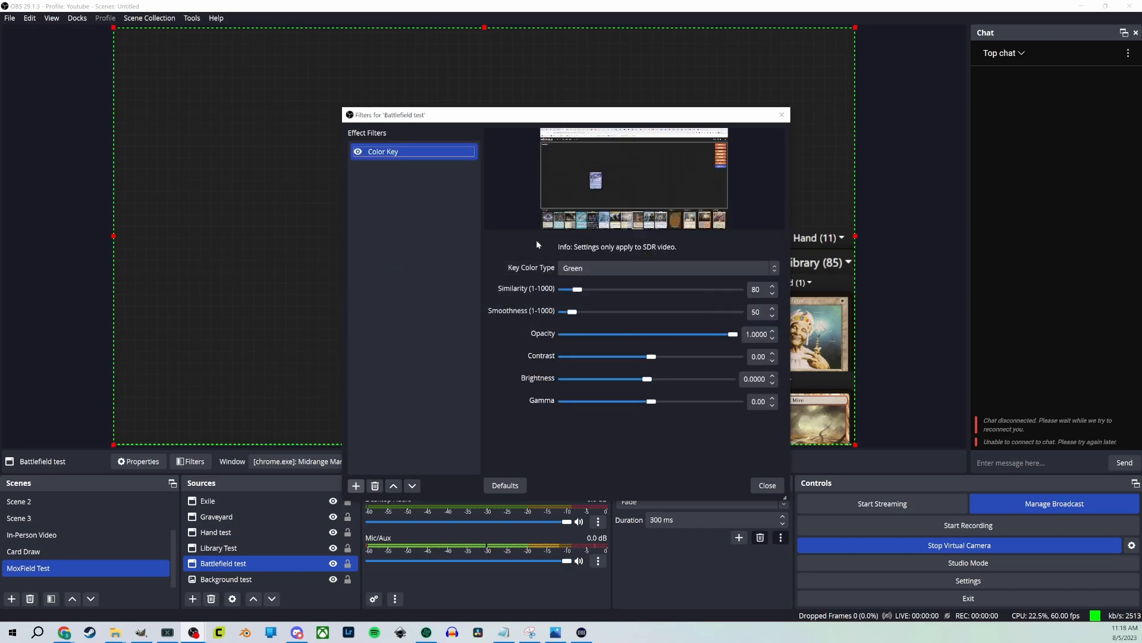
Set the Color Key filter to a custom key color, sampling the battlefield's dark gray background (#222222) from the screen
click(623, 267)
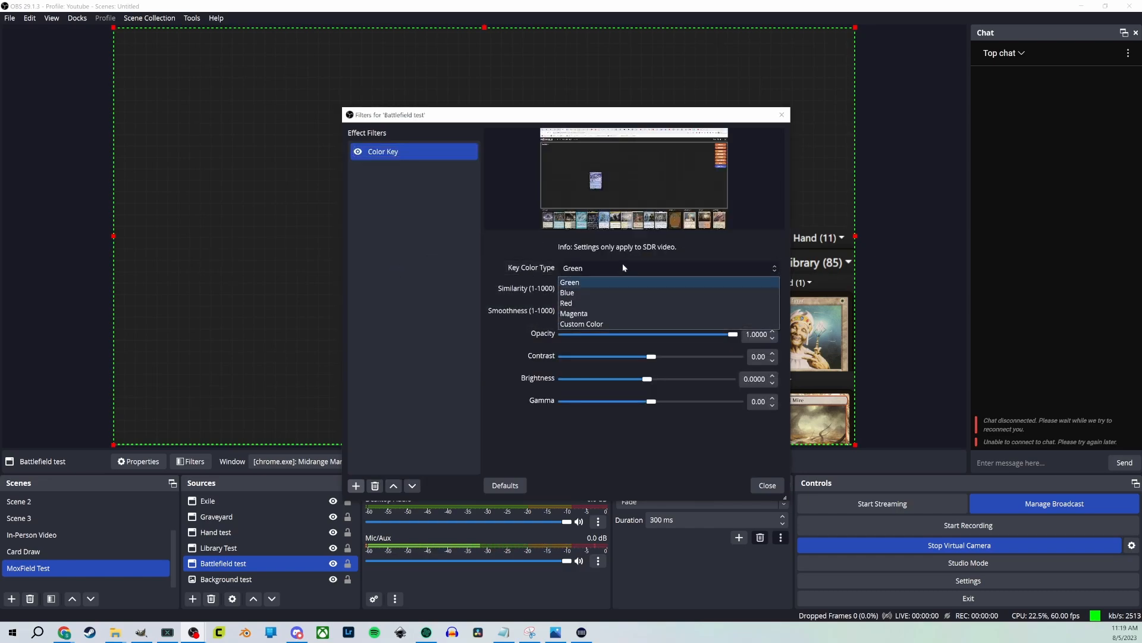
click(570, 324)
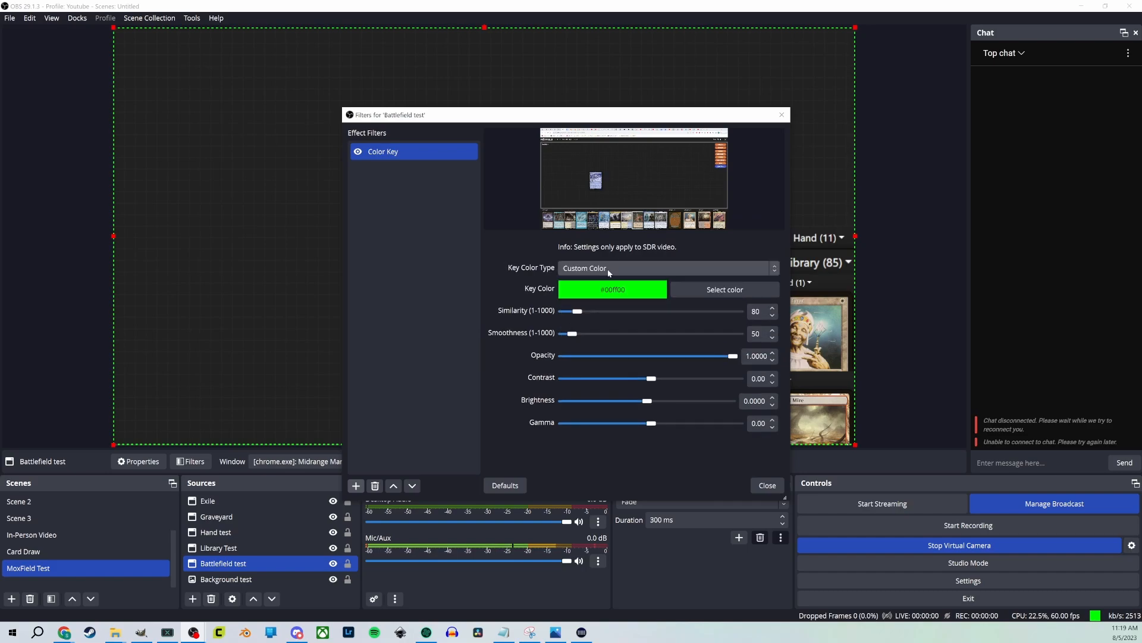
click(713, 292)
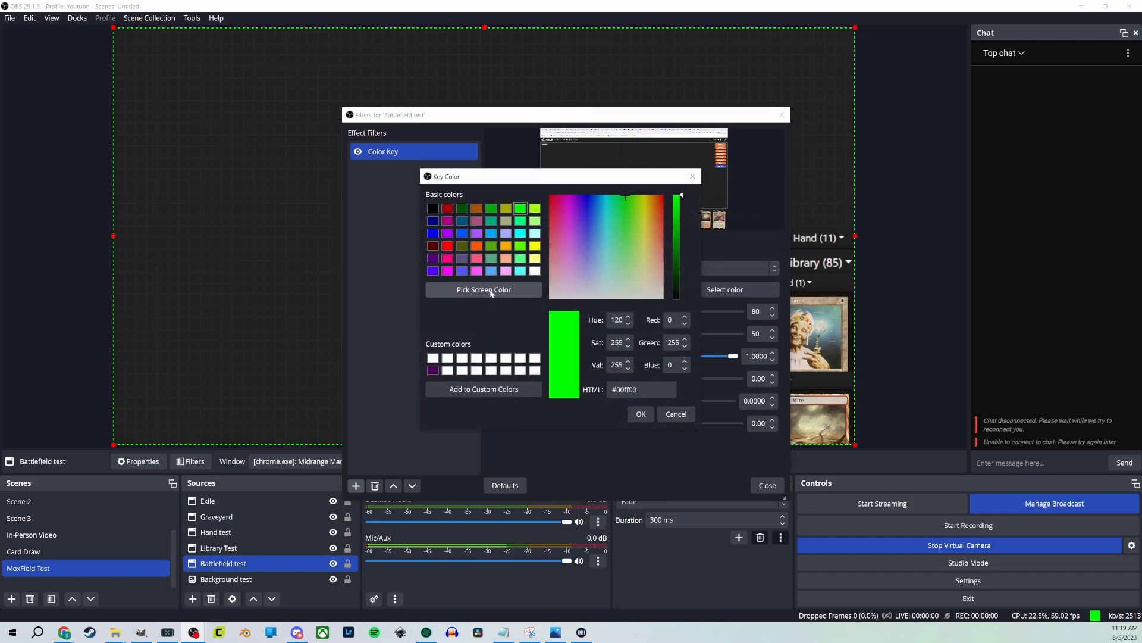
click(493, 291)
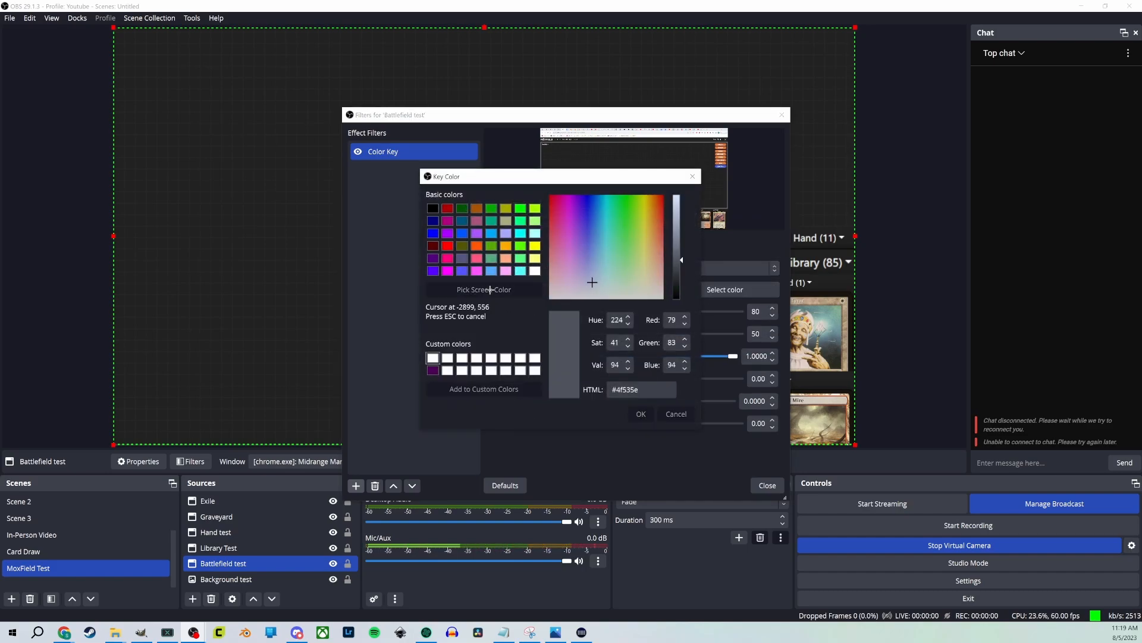
click(260, 257)
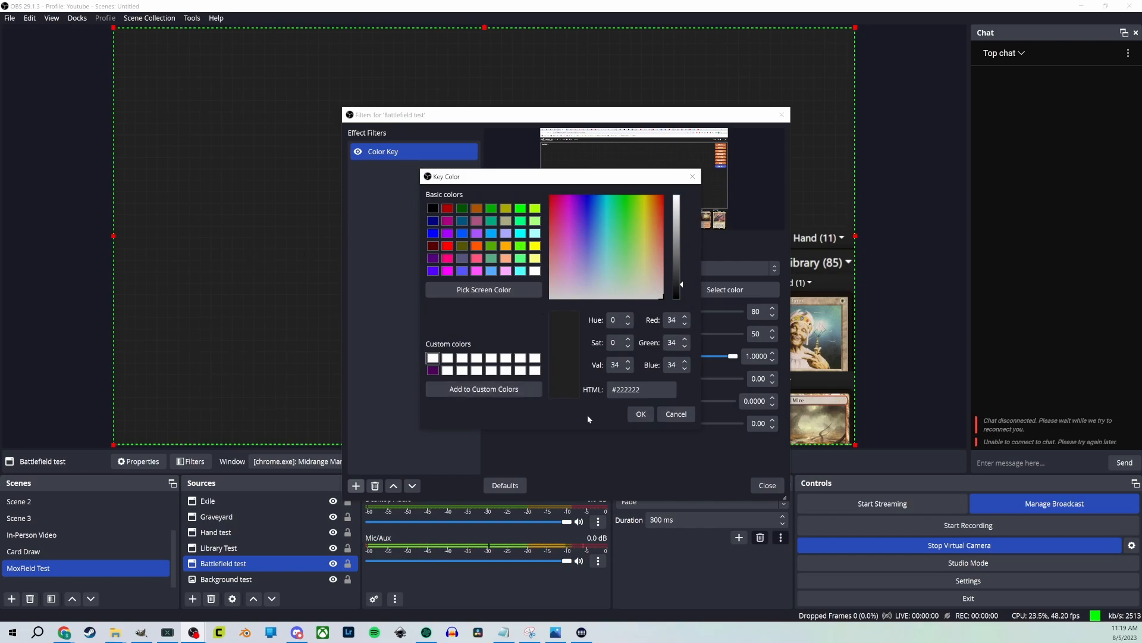
click(641, 415)
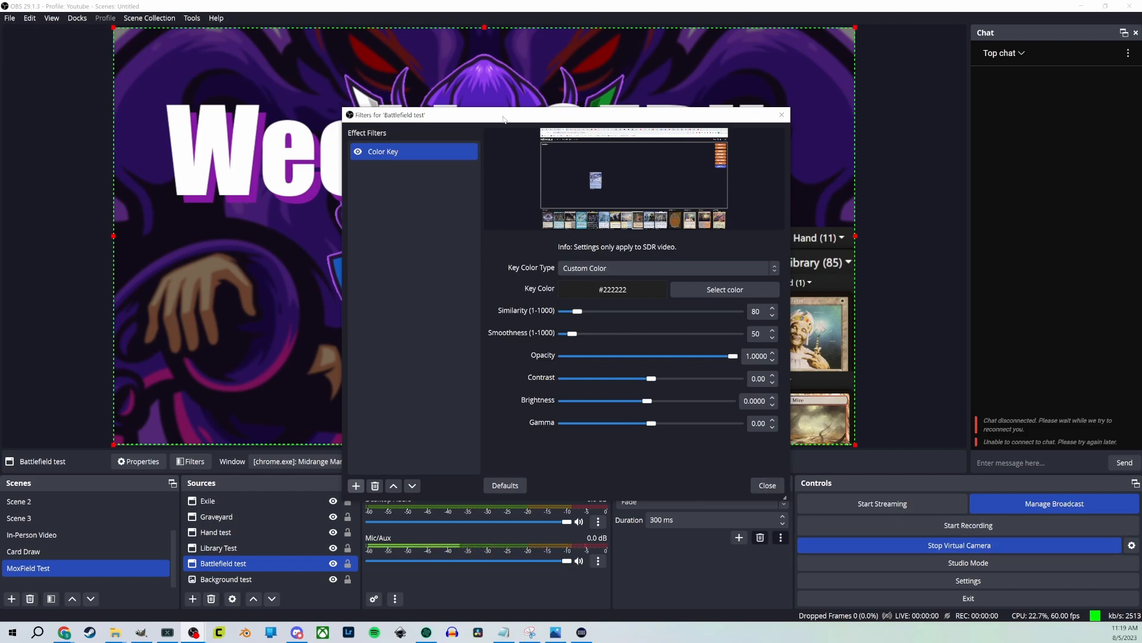
Move the filter window off the preview, reduce the Color Key's similarity and slightly lower its smoothness, and close the filters
drag(504, 119, 766, 89)
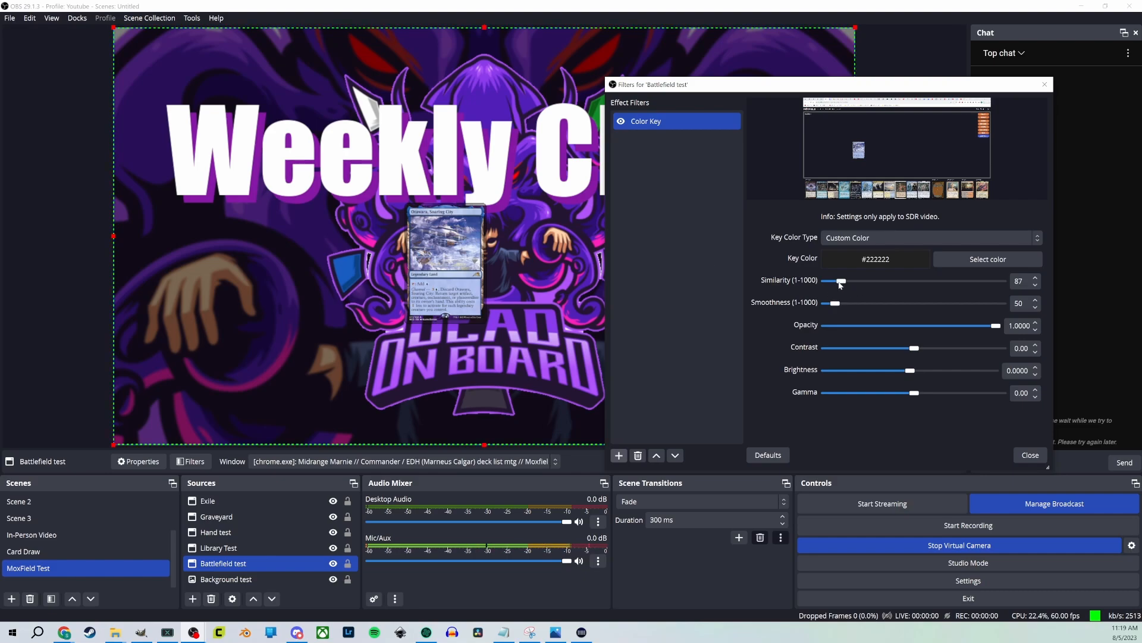
mouse_move(840, 284)
mouse_down()
mouse_move(850, 283)
mouse_move(829, 280)
mouse_up()
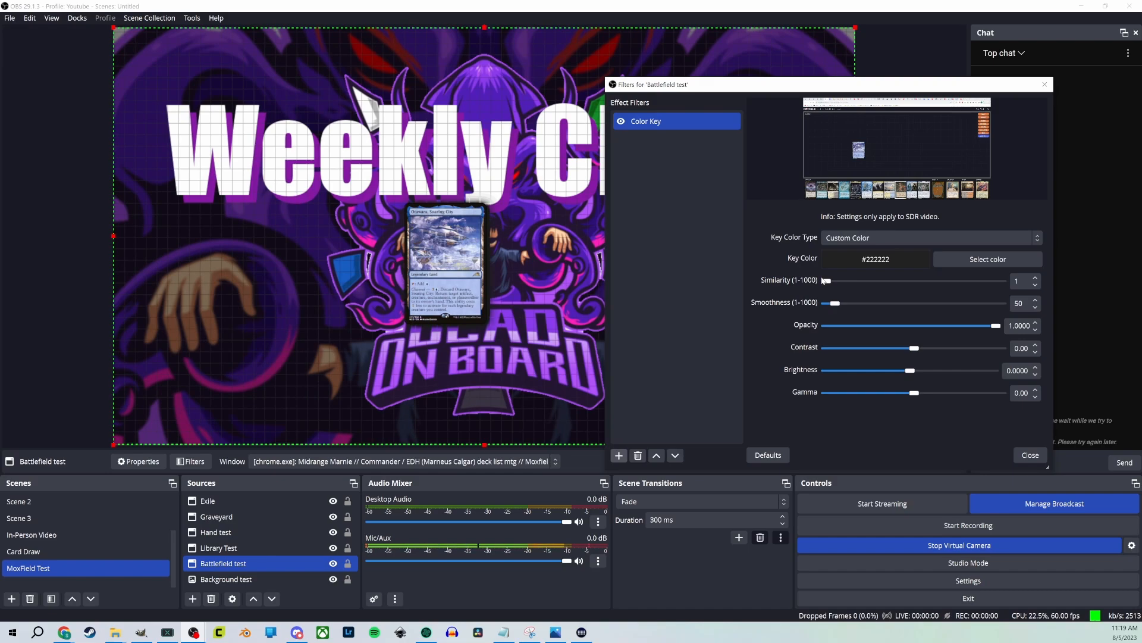
drag(823, 281, 831, 280)
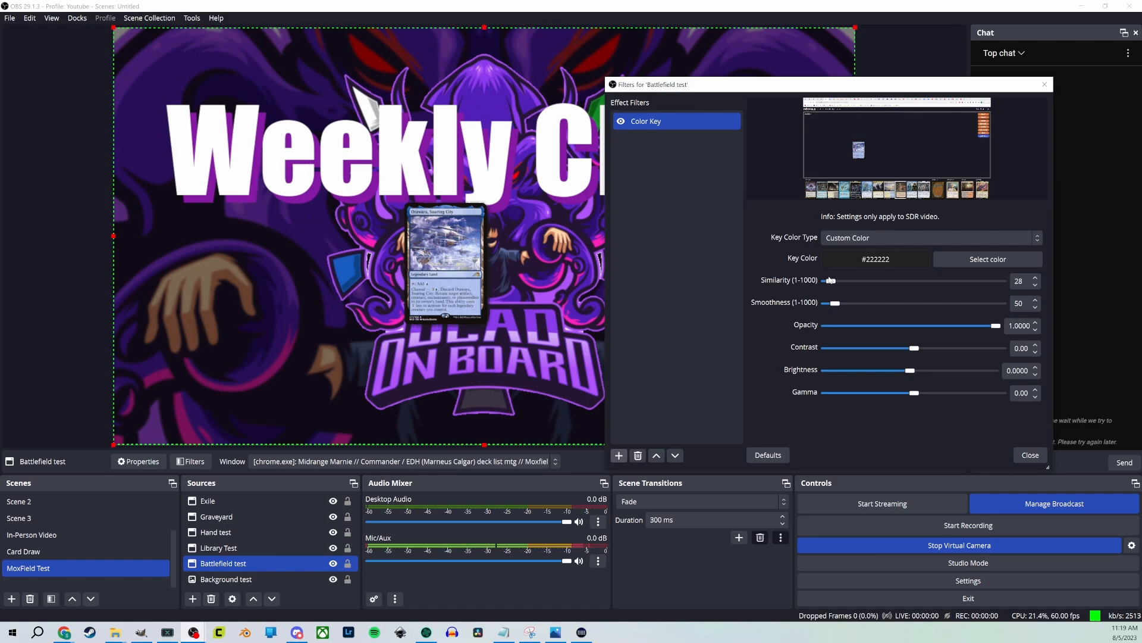
drag(831, 281, 833, 278)
drag(836, 303, 833, 304)
click(1025, 454)
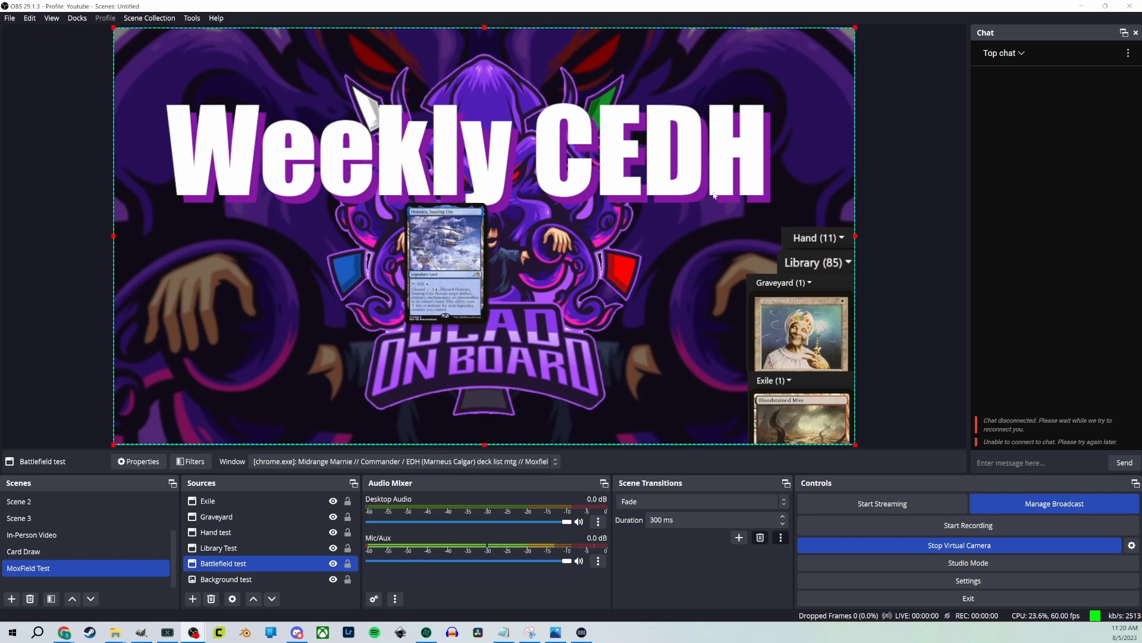
ctrl+click(246, 548)
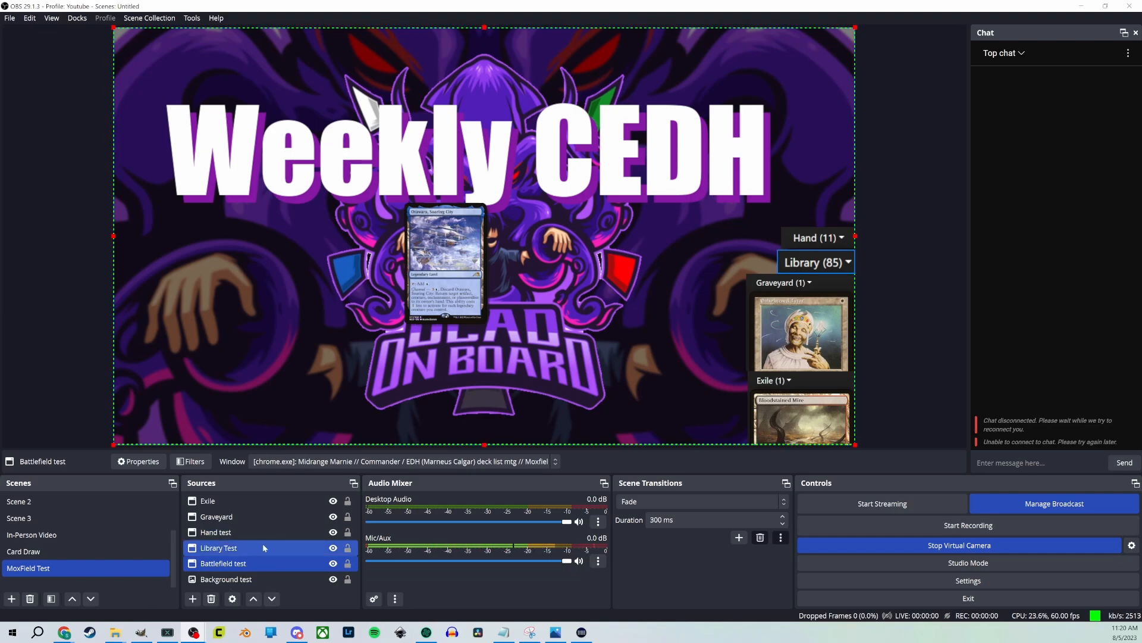
ctrl+click(263, 547)
click(262, 579)
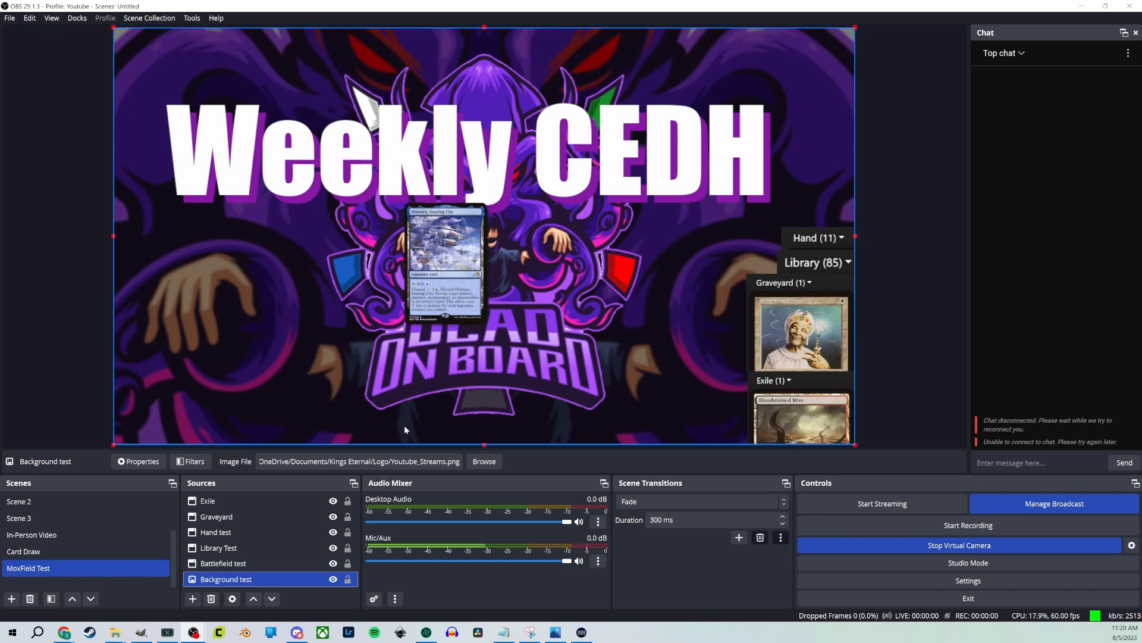
Examine the finished Moxfield scene's layout and its hidden 1d6 source, and return to the MoxField Test scene
ctrl+click(213, 533)
scroll(91, 542, up, 2)
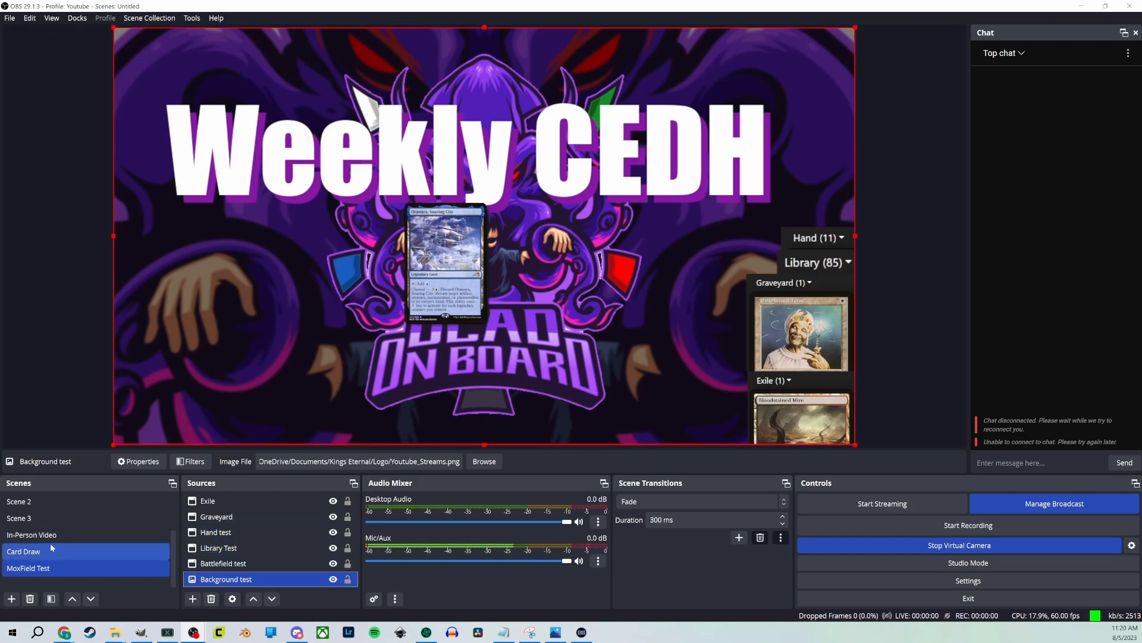
click(80, 531)
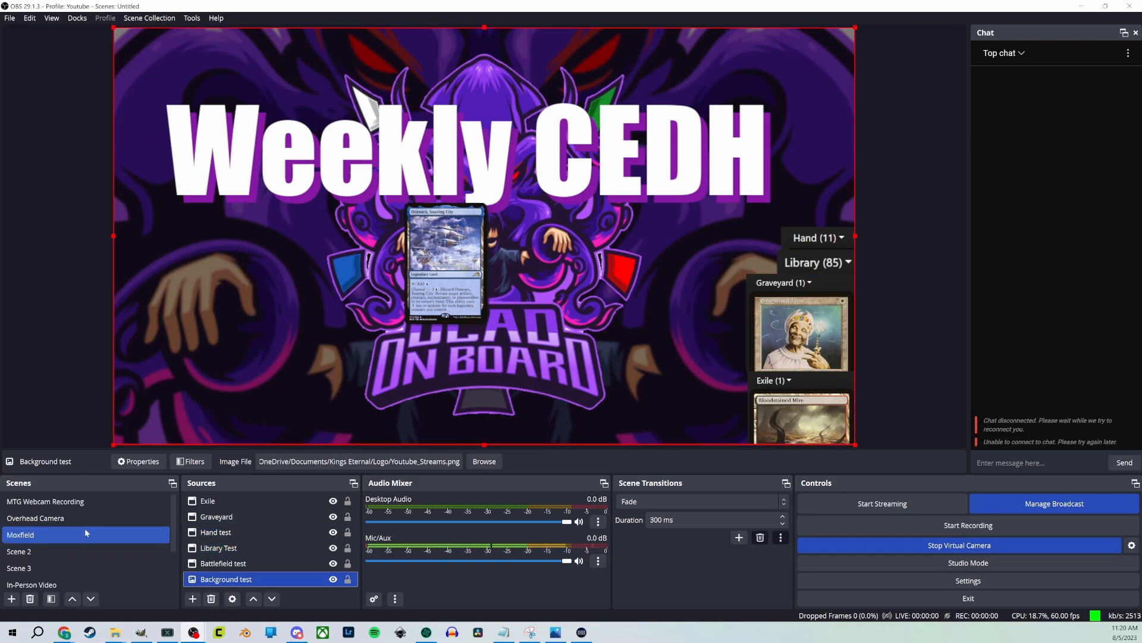
click(51, 530)
click(225, 520)
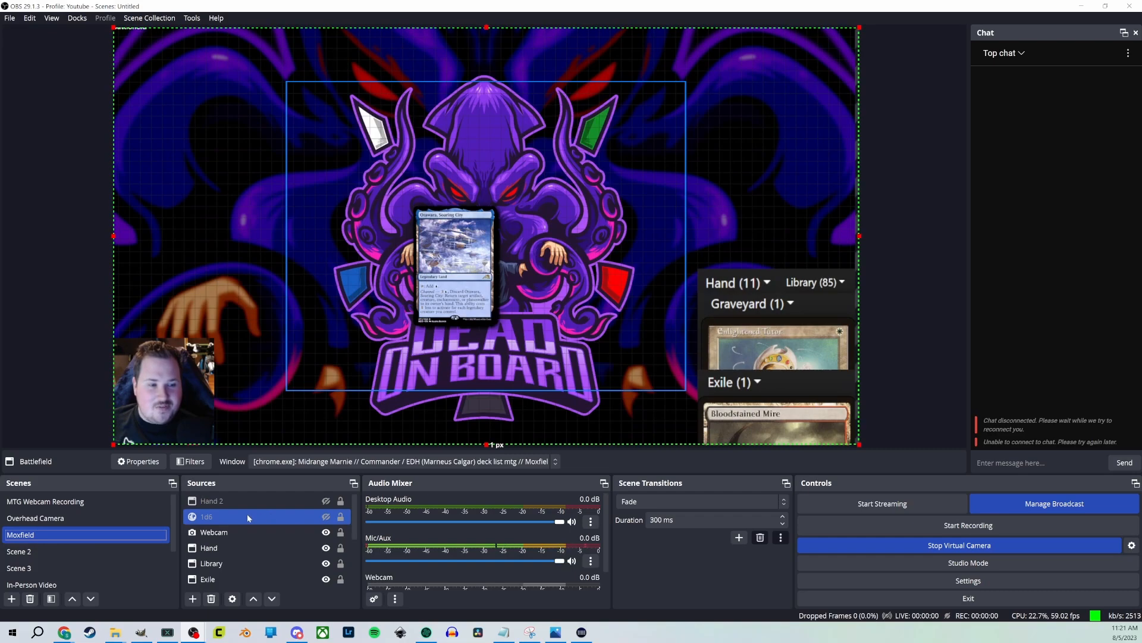
click(247, 513)
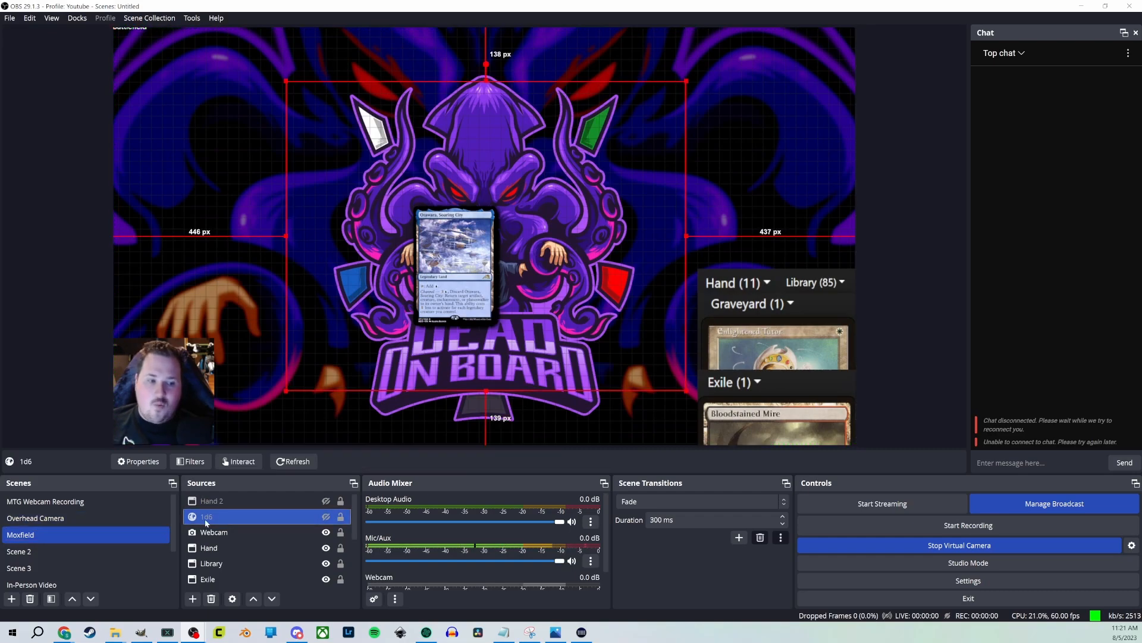
ctrl+click(260, 528)
click(234, 511)
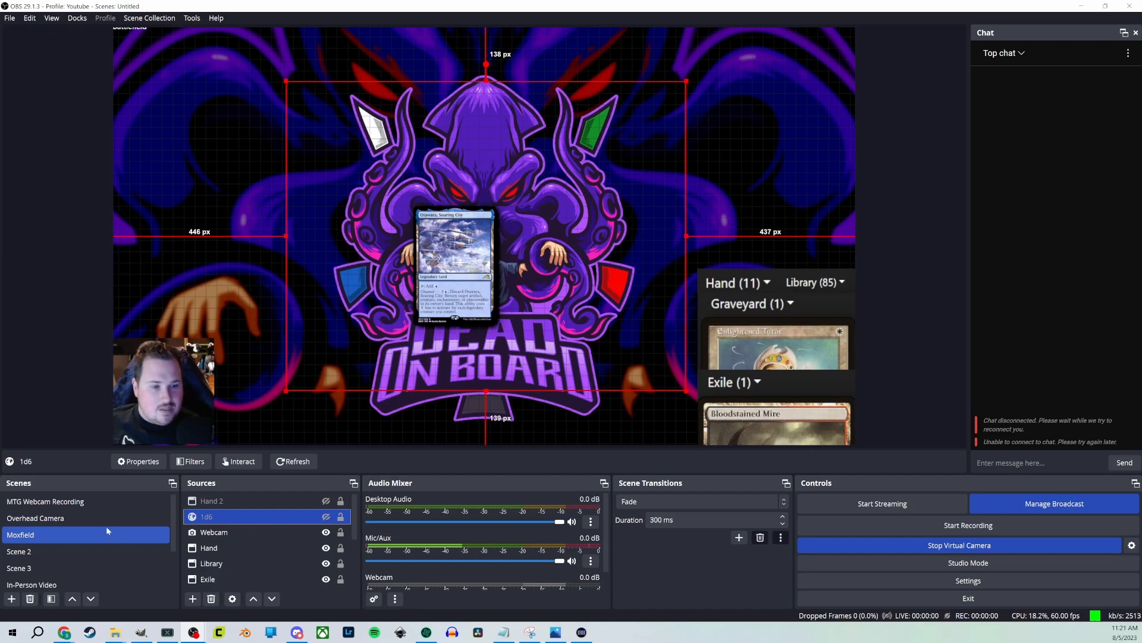
scroll(105, 526, down, 1)
click(42, 566)
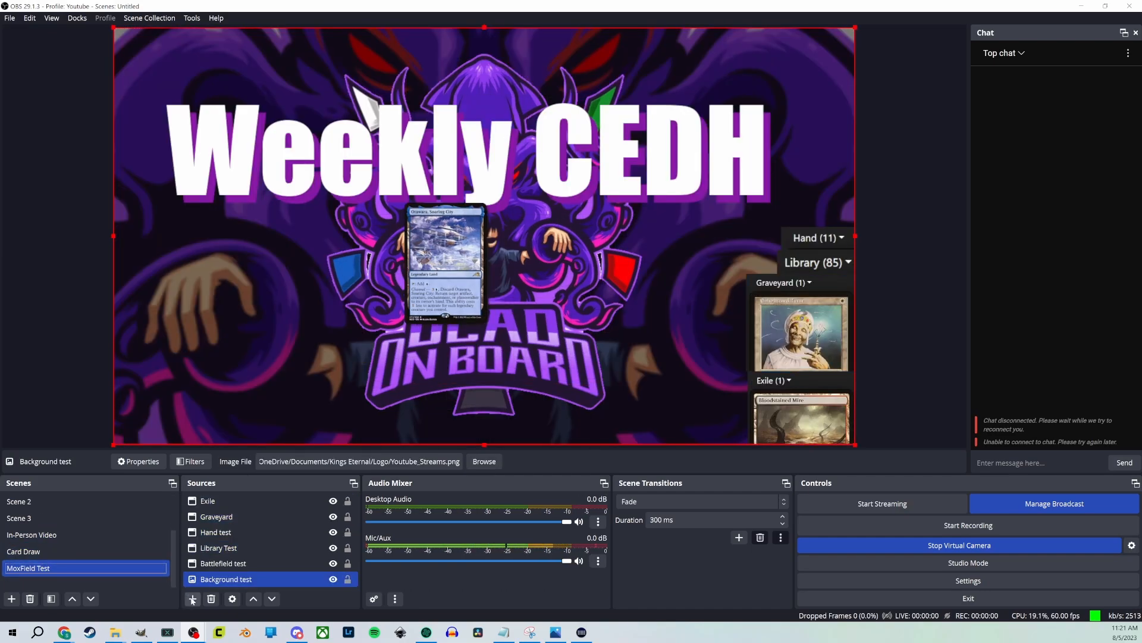
Add a new browser source named "1d6 test" to the MoxField Test scene
click(191, 598)
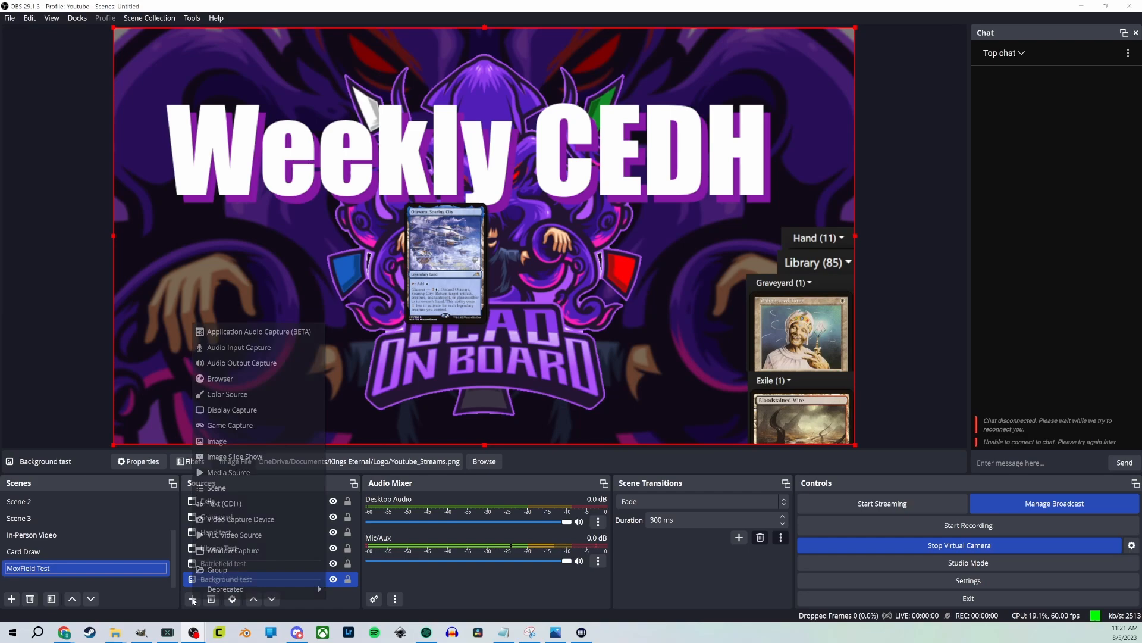
click(246, 382)
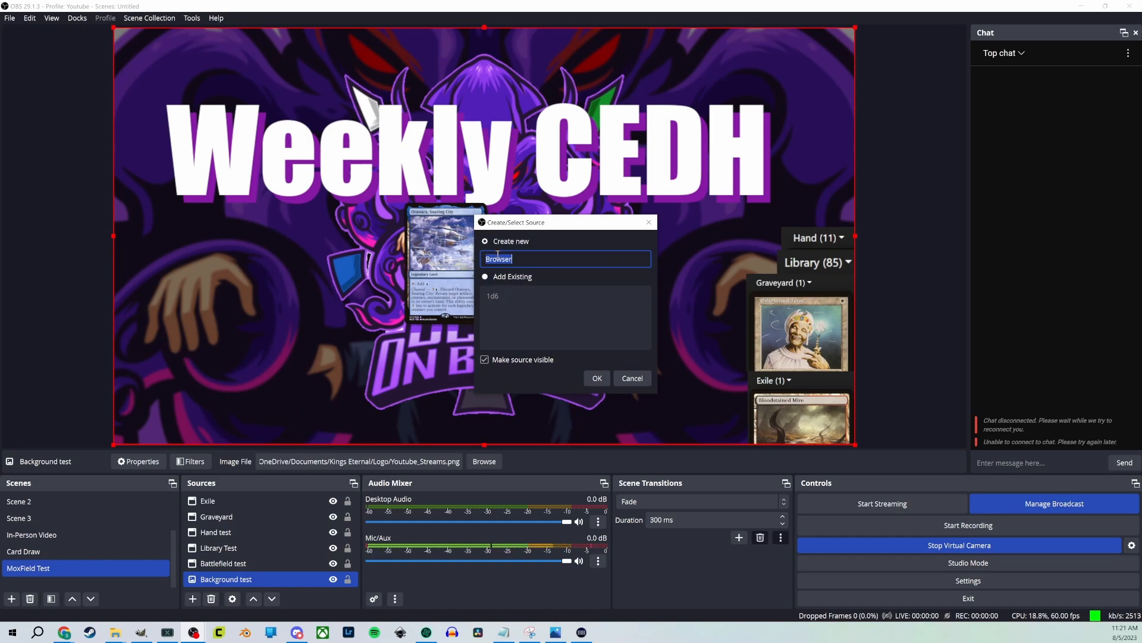
text(1d6 test)
click(598, 379)
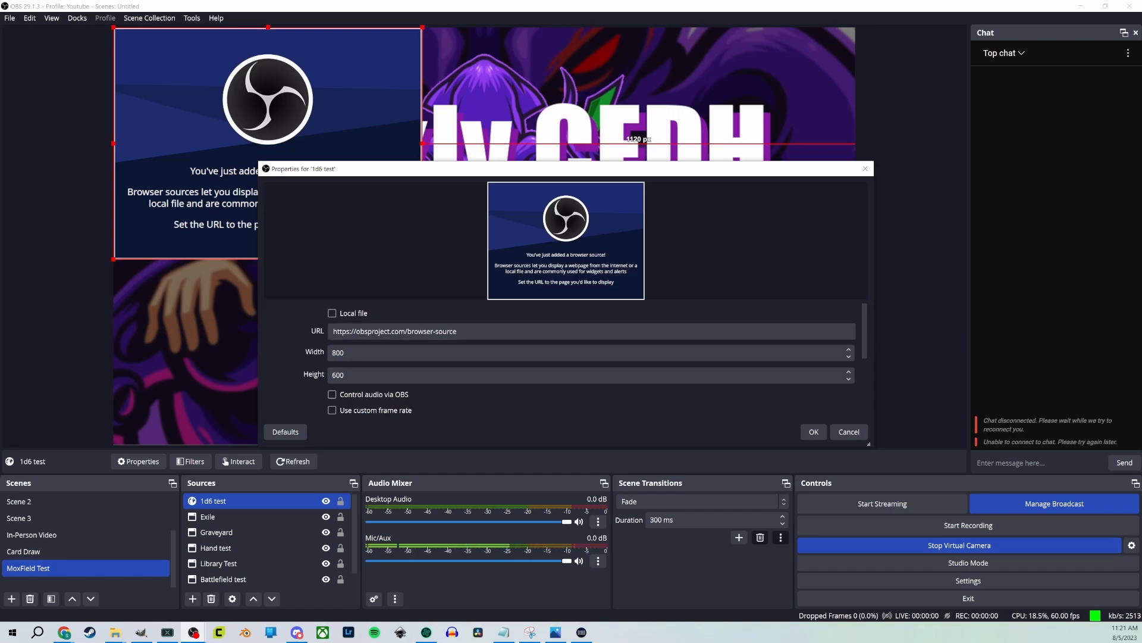
Find the example link on the Bee's Dice Roller page in the browser and paste it as the 1d6 test source's URL
drag(1141, 110, 562, 173)
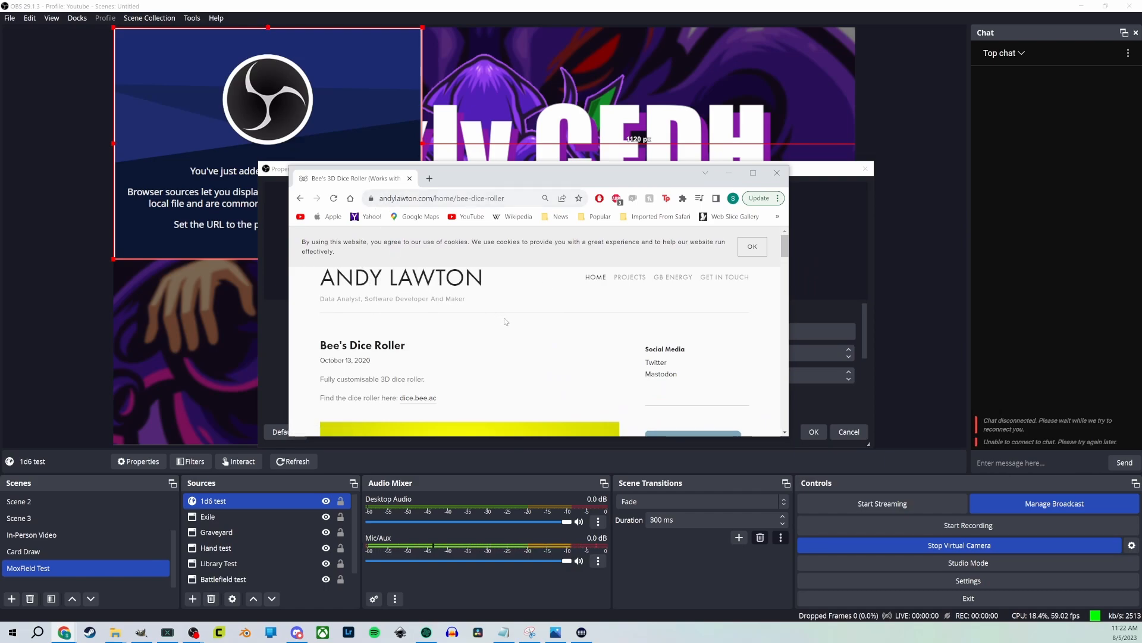
scroll(477, 321, down, 1)
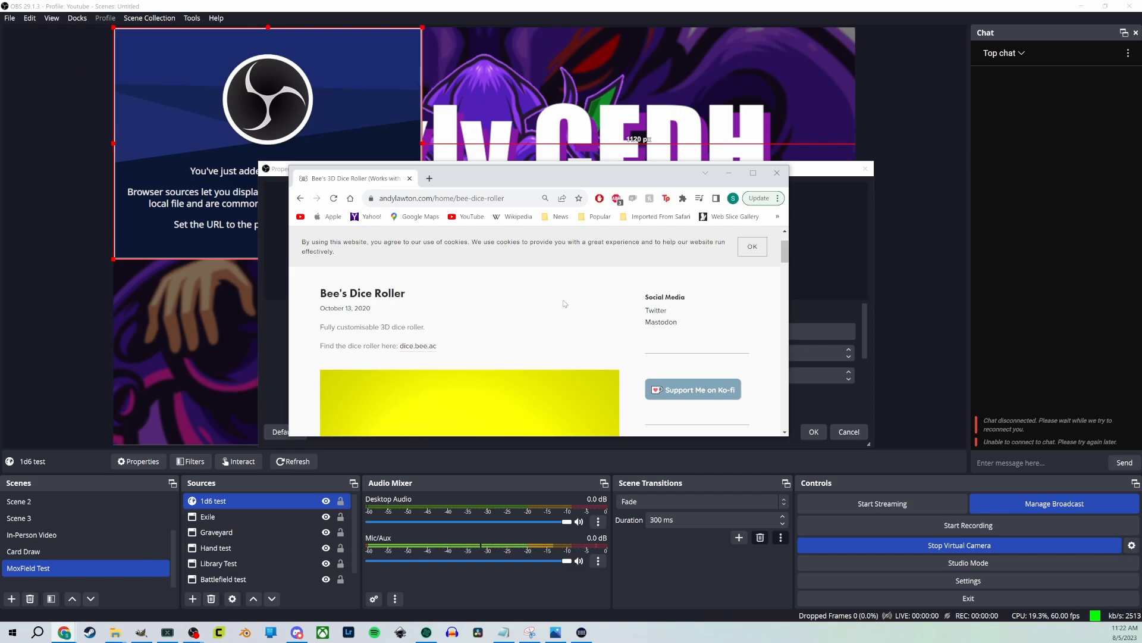
scroll(601, 328, down, 3)
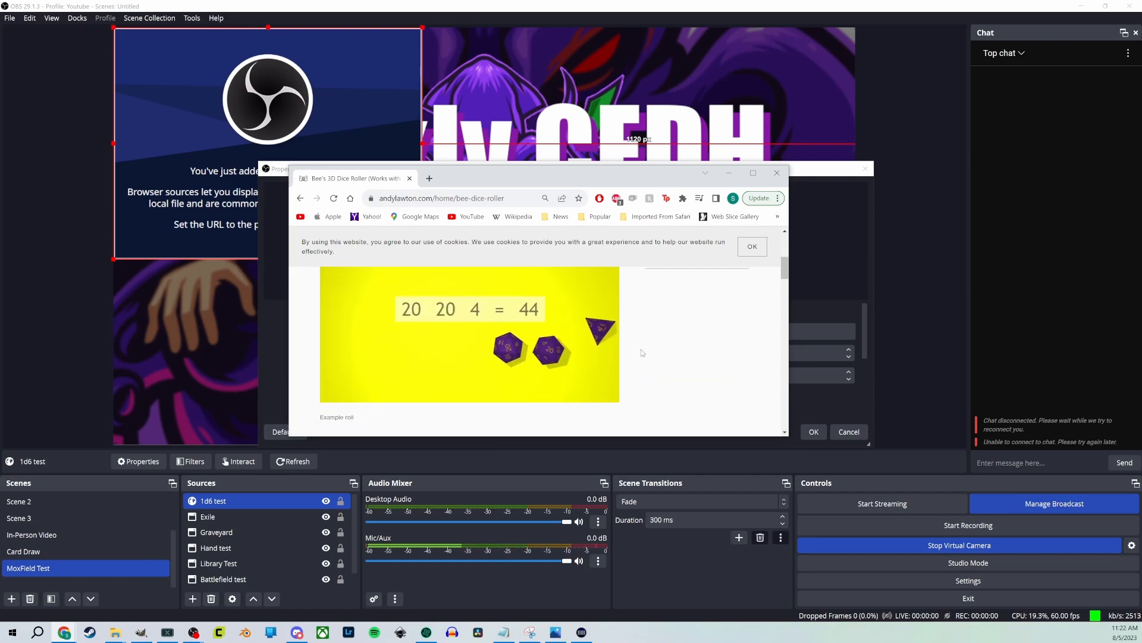
scroll(642, 353, down, 3)
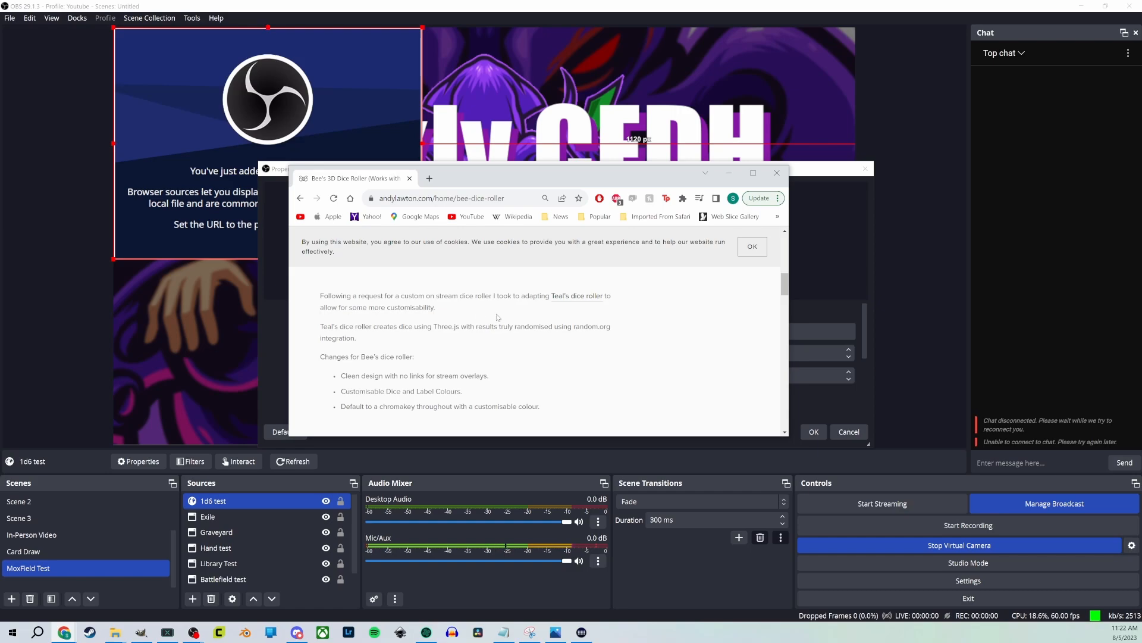
scroll(512, 318, down, 5)
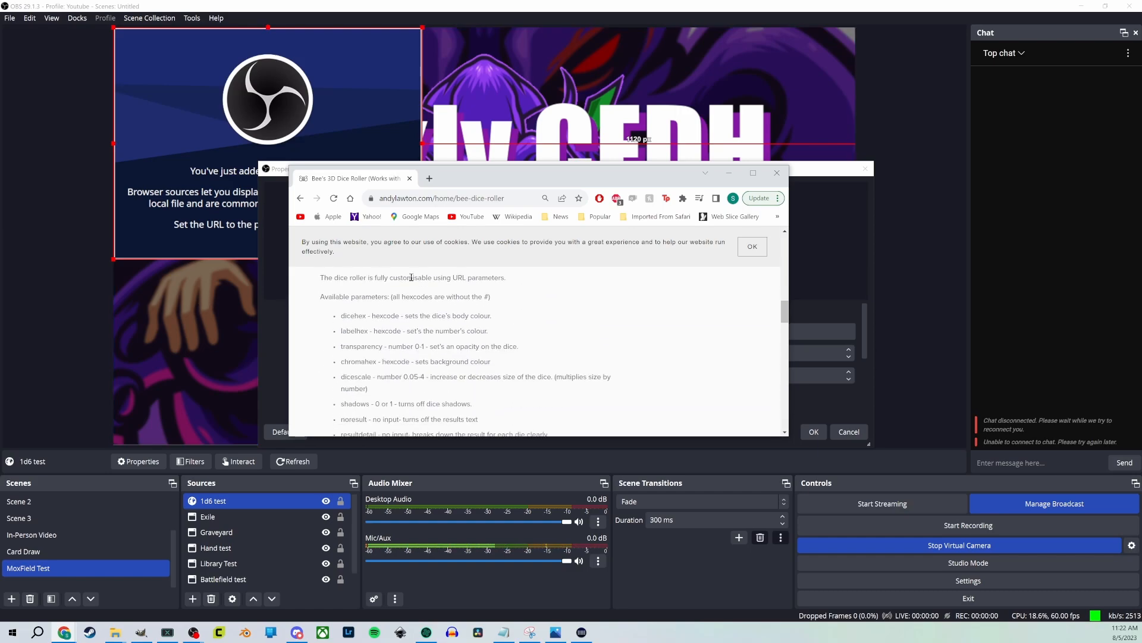
scroll(366, 339, down, 4)
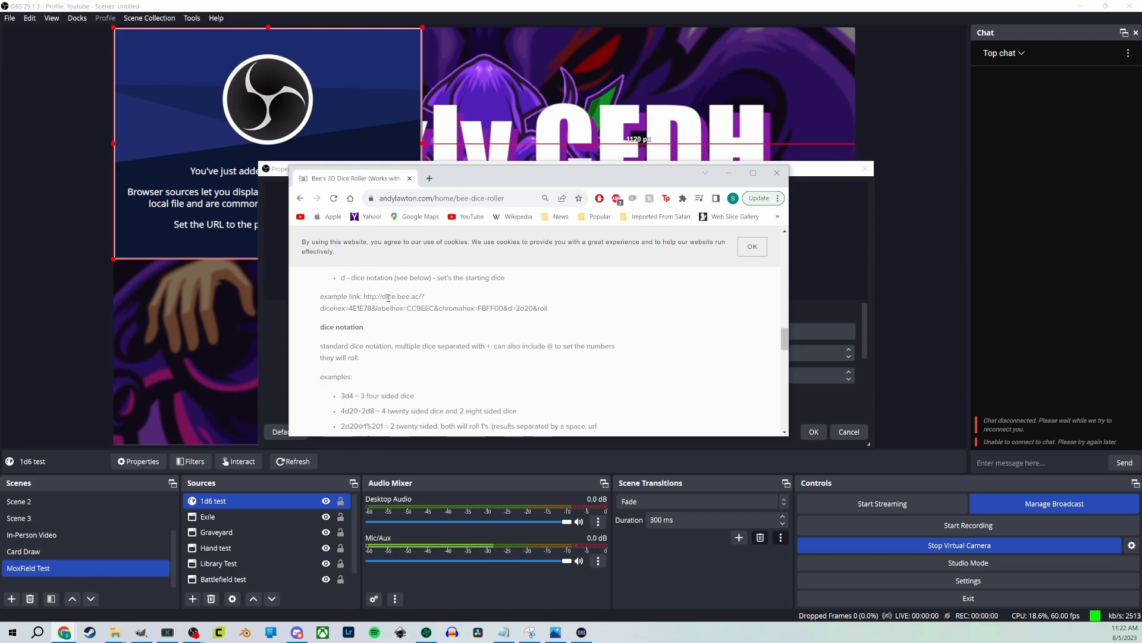
drag(548, 309, 364, 296)
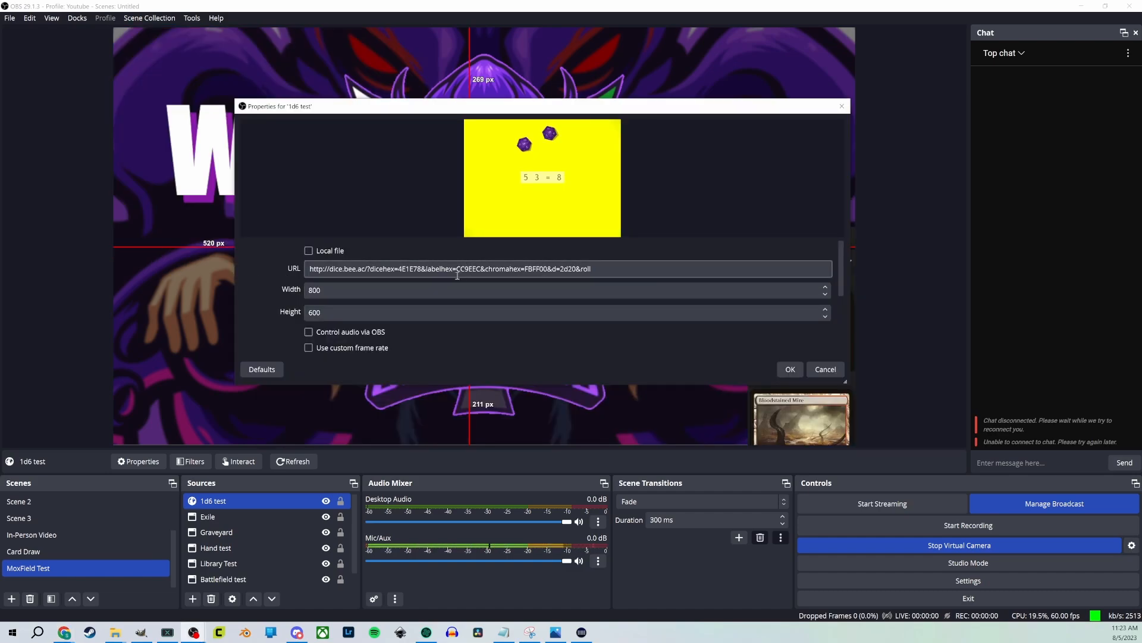
Enable refreshing the browser when the scene becomes active for the 1d6 test source, accept its properties, and toggle its visibility off and on
scroll(282, 282, down, 4)
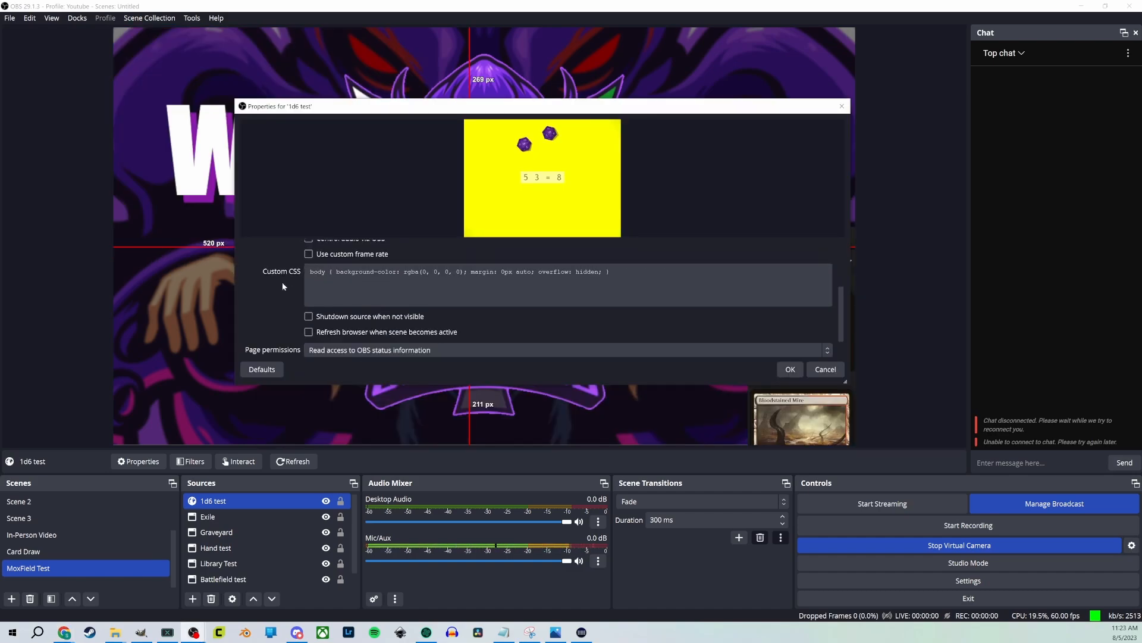
scroll(282, 286, down, 1)
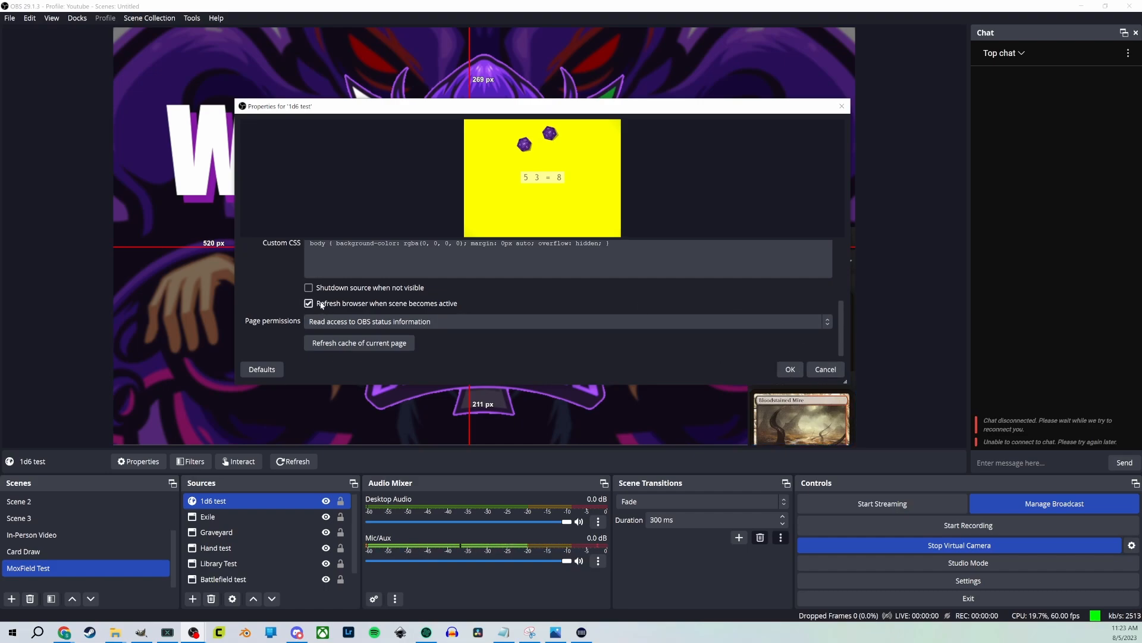
click(790, 370)
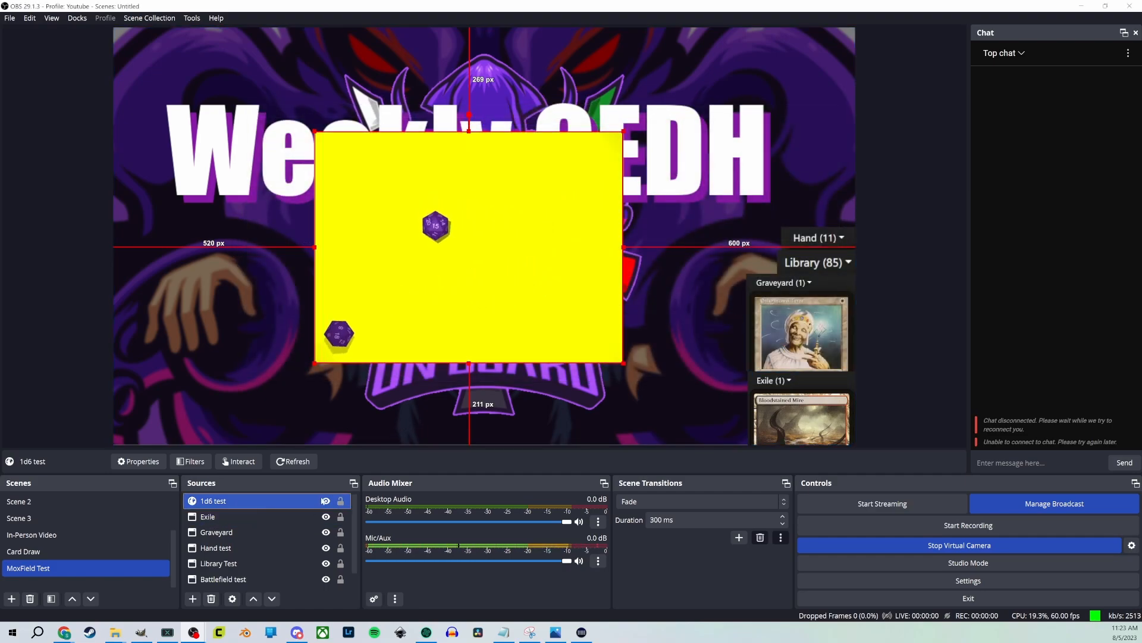
click(326, 501)
click(326, 501)
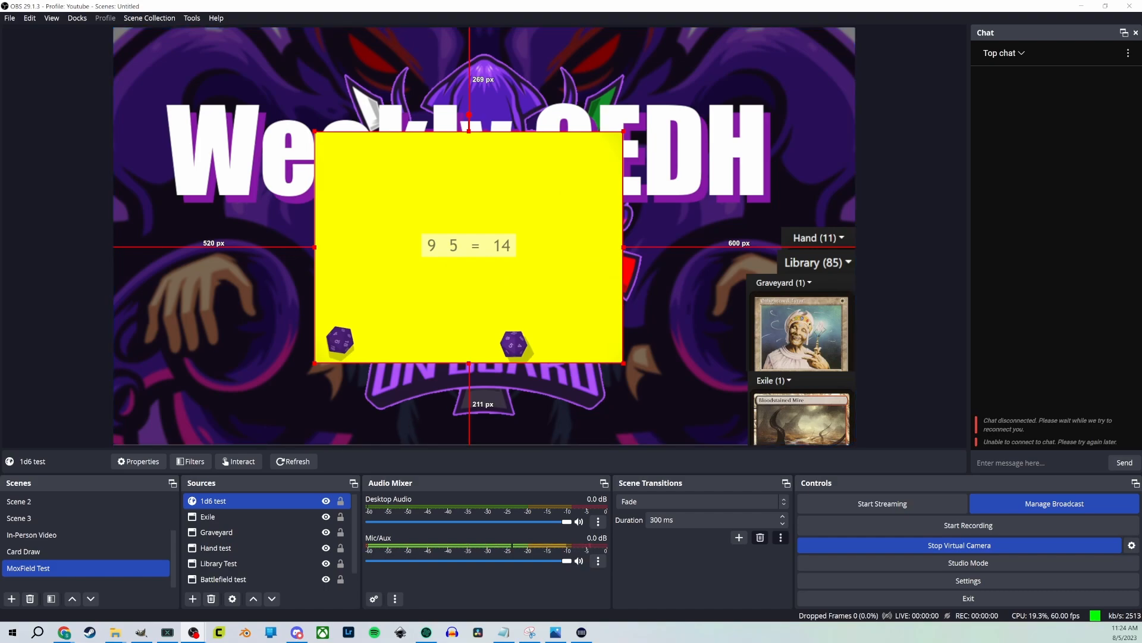
Copy the dice roller URL from the 1d6 source's properties in the Moxfield scene and review its shutdown and refresh options
scroll(49, 546, up, 1)
click(63, 530)
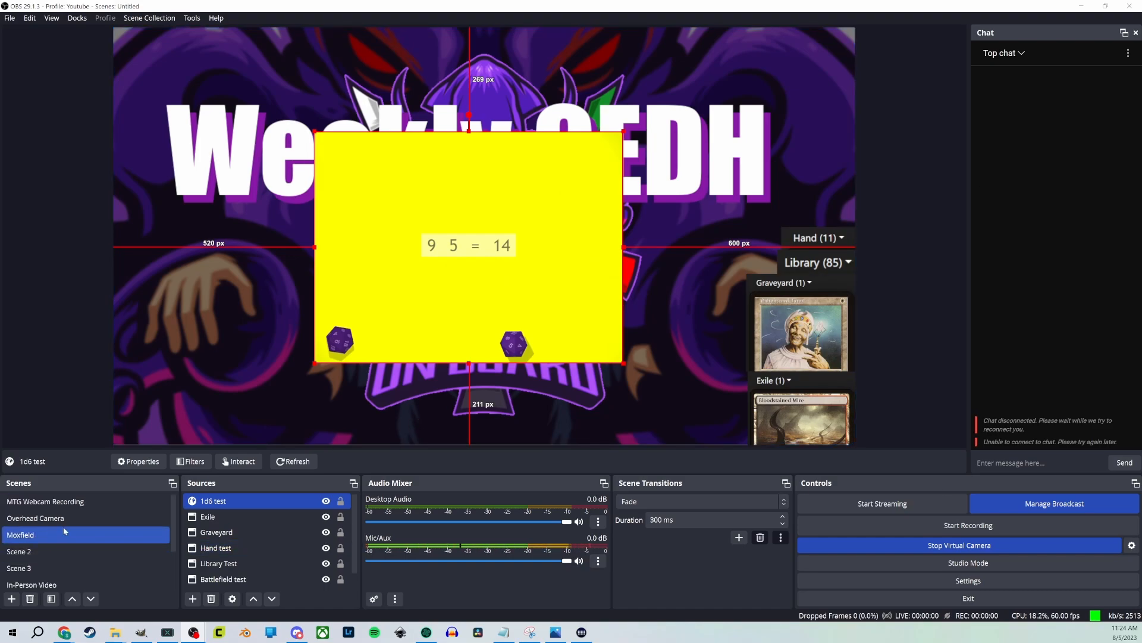
click(11, 519)
click(58, 533)
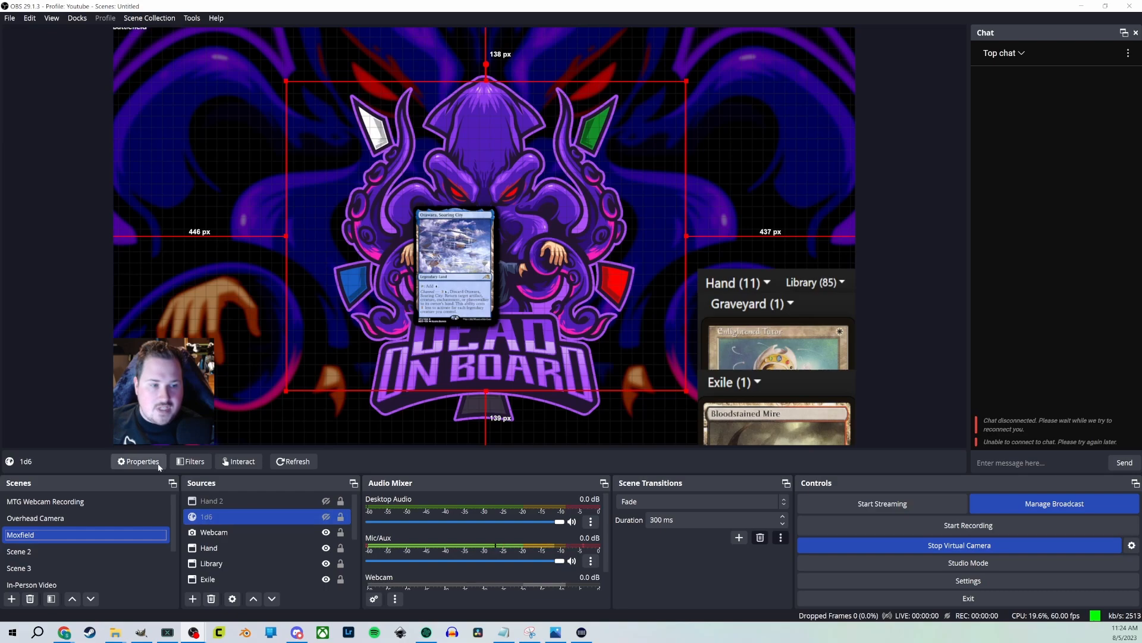
click(138, 461)
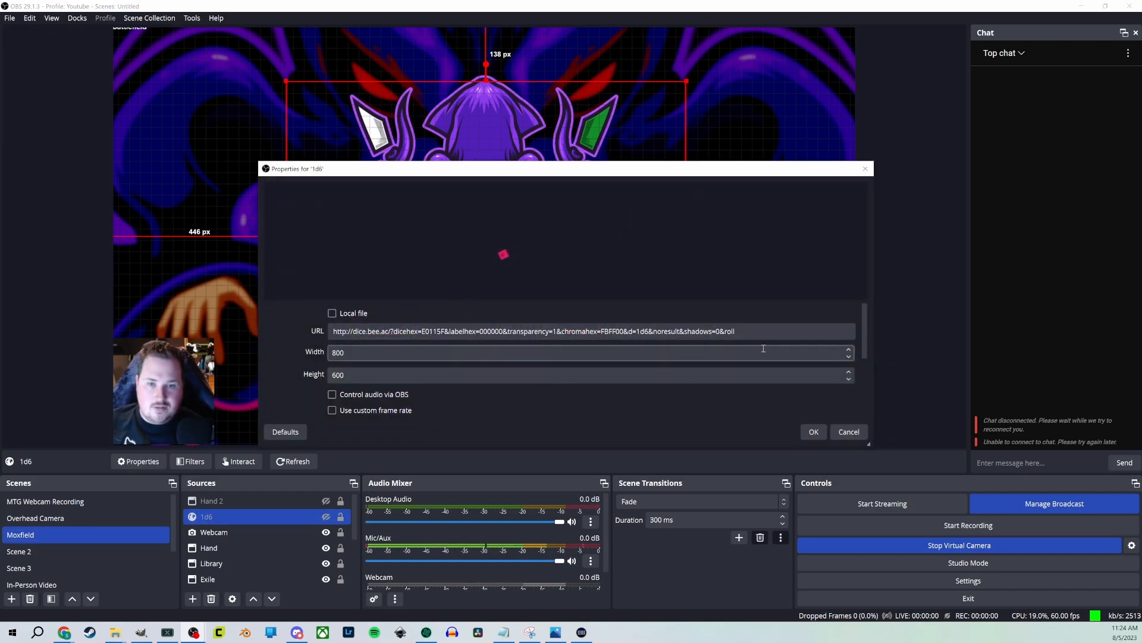
triple_click(348, 330)
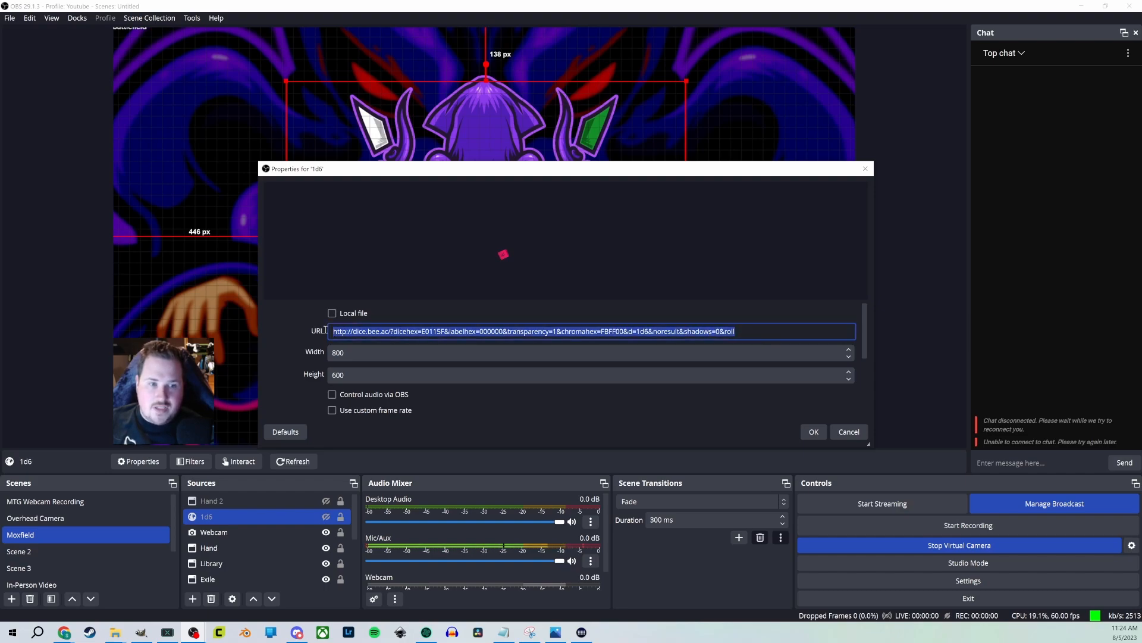
click(544, 412)
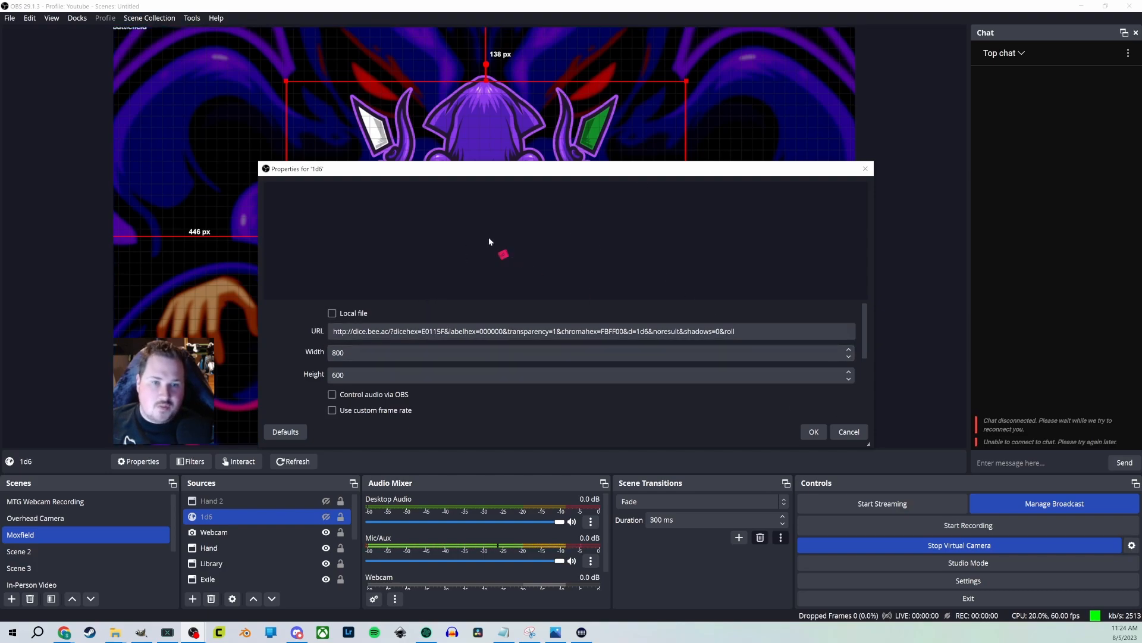
click(750, 336)
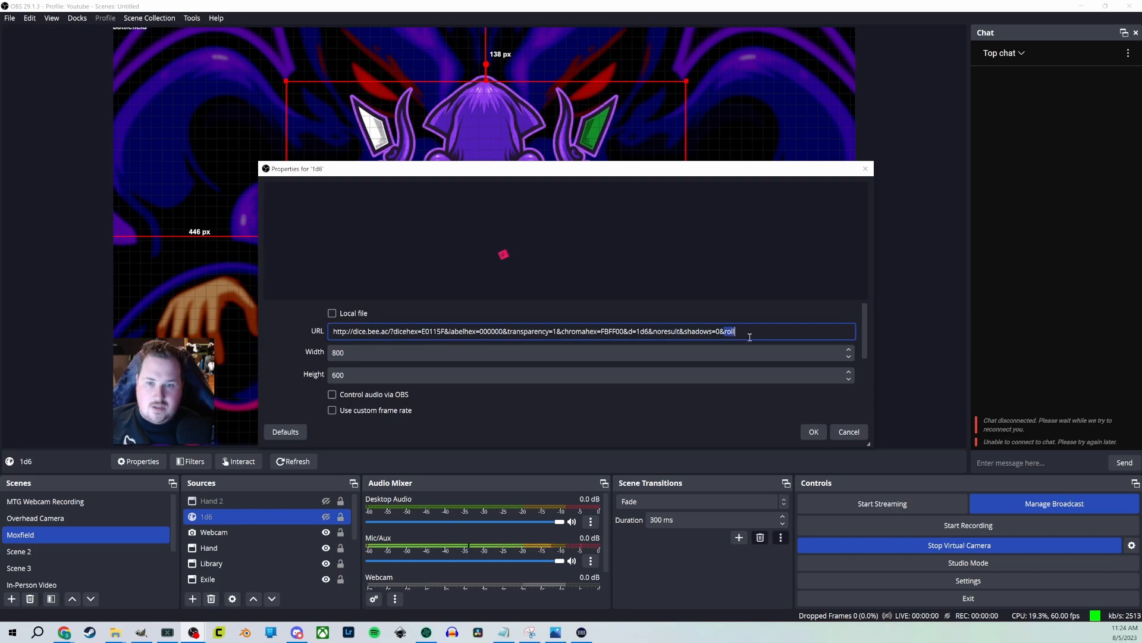
key(ctrl+a)
scroll(509, 300, down, 2)
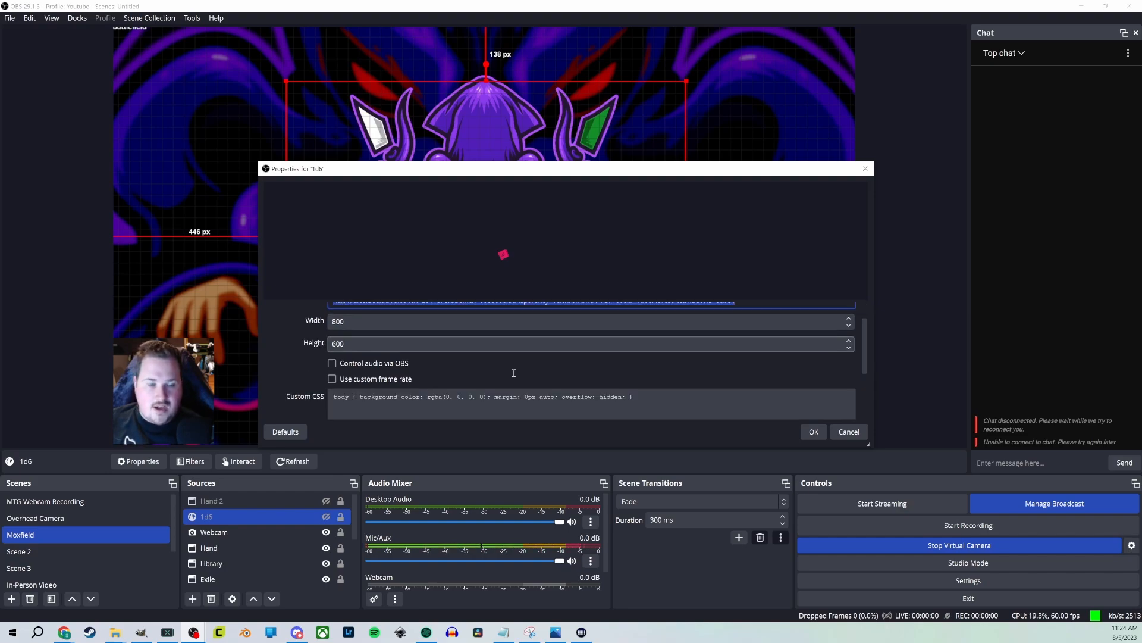
scroll(512, 371, down, 3)
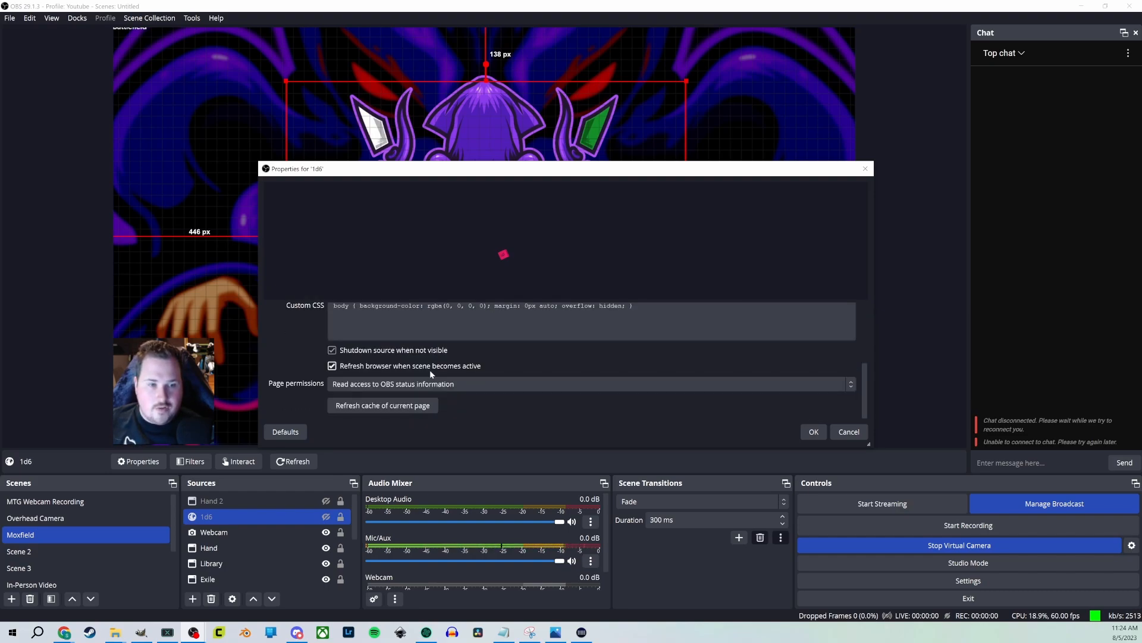
click(813, 432)
scroll(91, 533, down, 2)
click(48, 569)
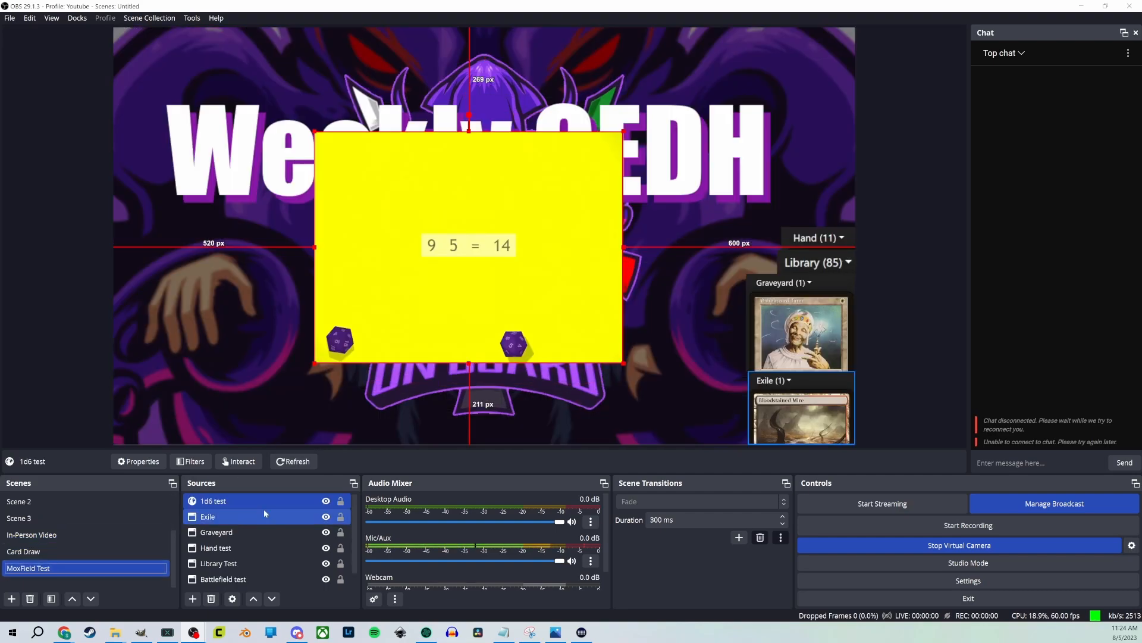
click(138, 461)
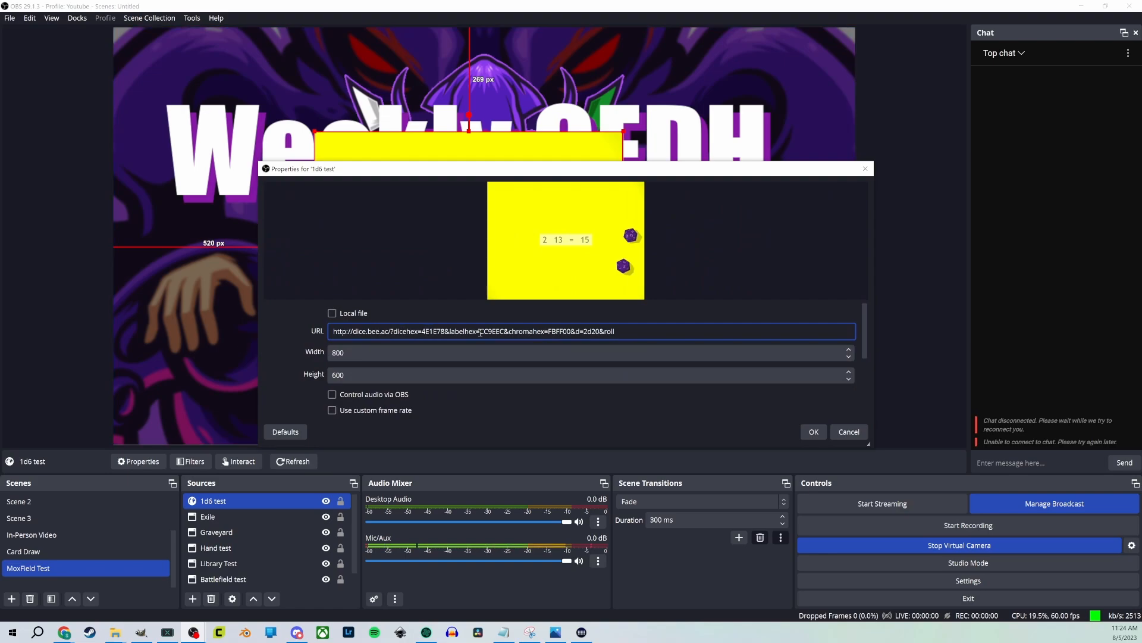
key(ctrl+a)
key(ctrl+v)
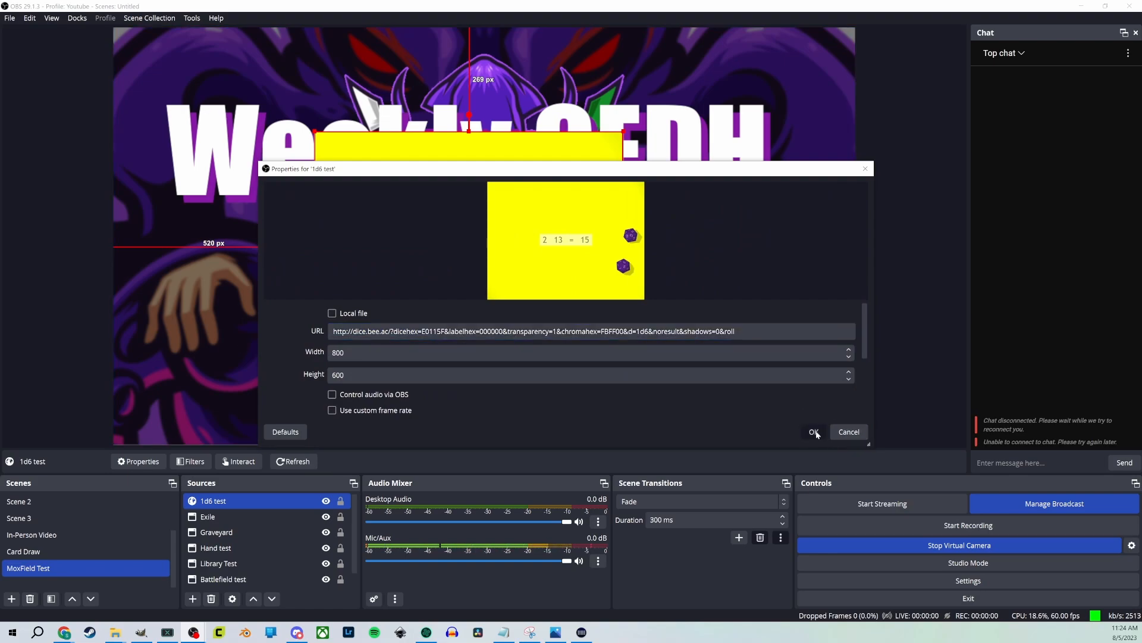
click(813, 432)
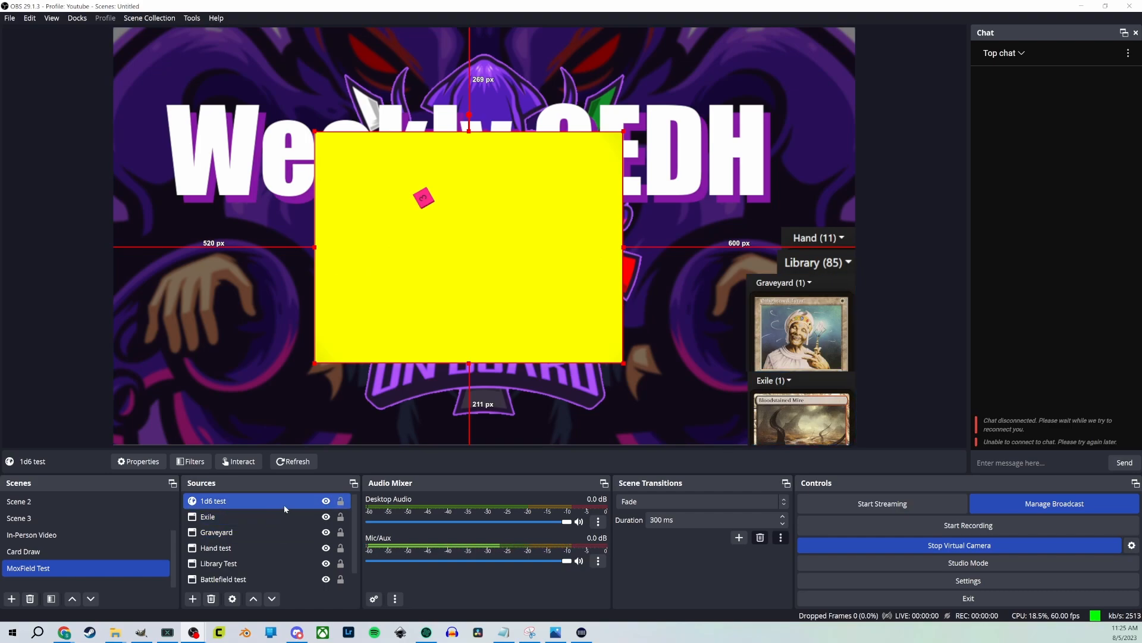
Add a Color Key effect filter to the 1d6 test source, keeping the default filter name
click(190, 461)
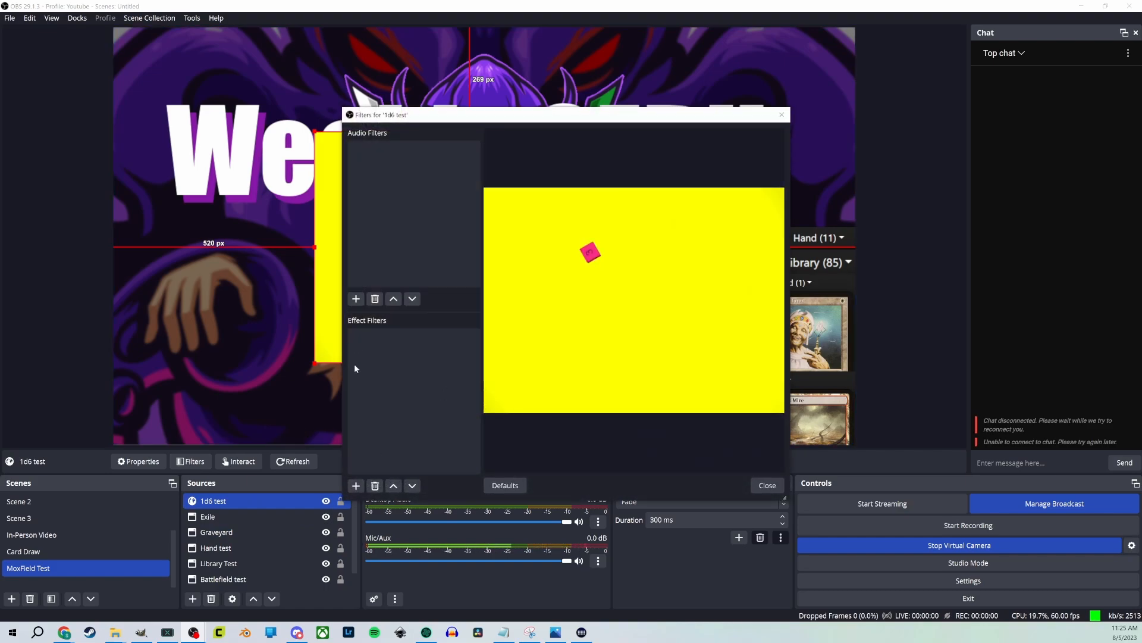
click(356, 485)
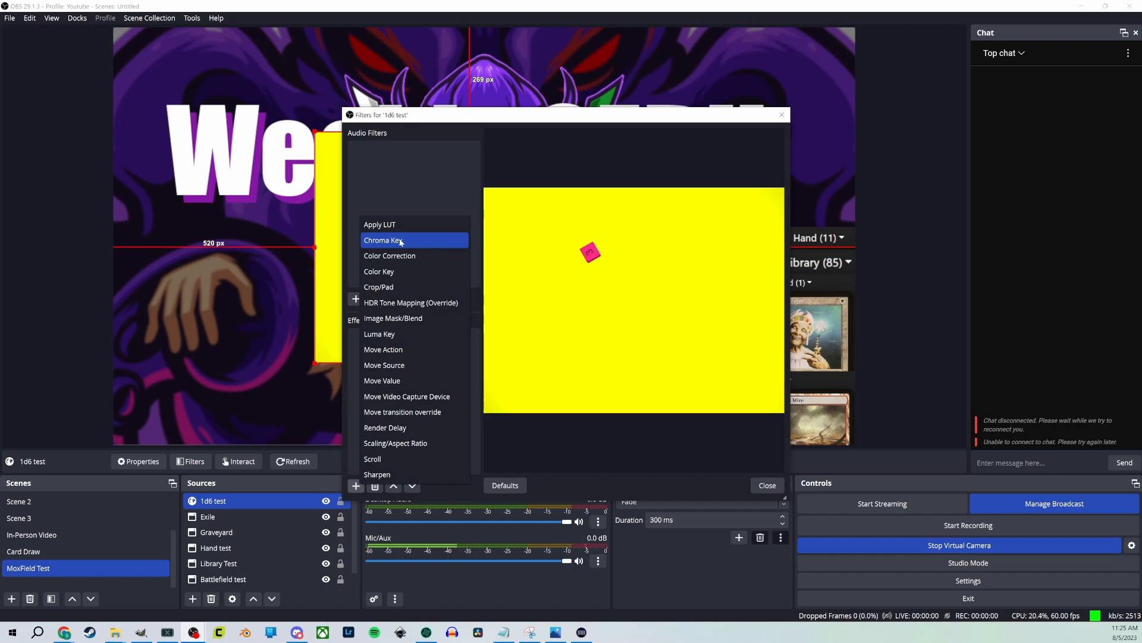
click(391, 271)
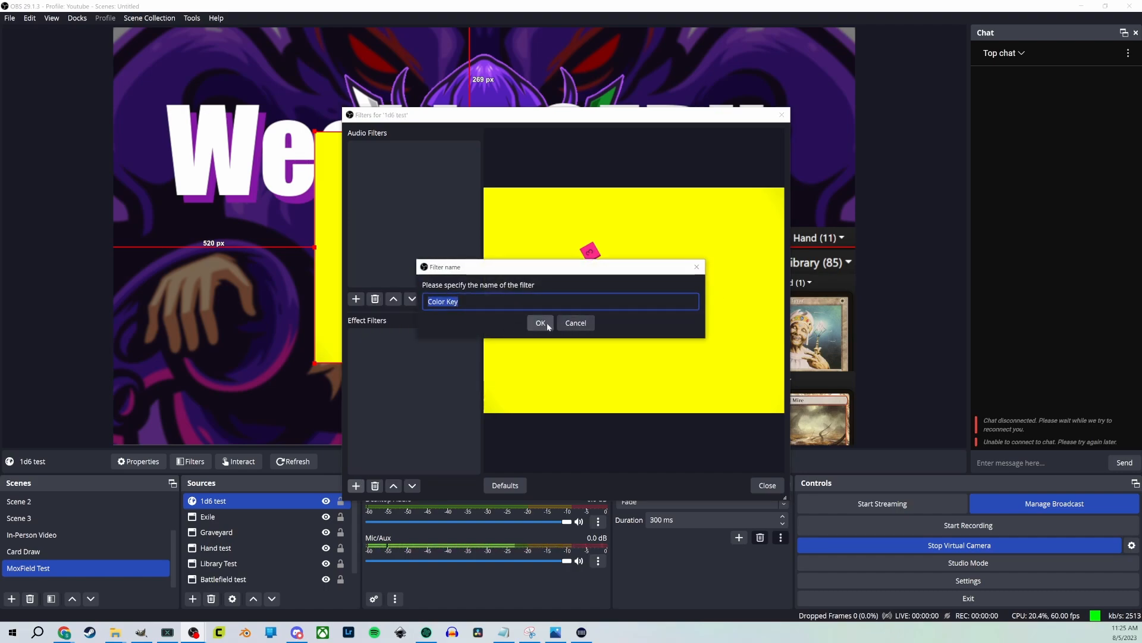
click(541, 323)
Set the Color Key to a custom color sampled from the dice roller's yellow background (#ffff00), close the filters, and hide the 1d6 test source
click(618, 270)
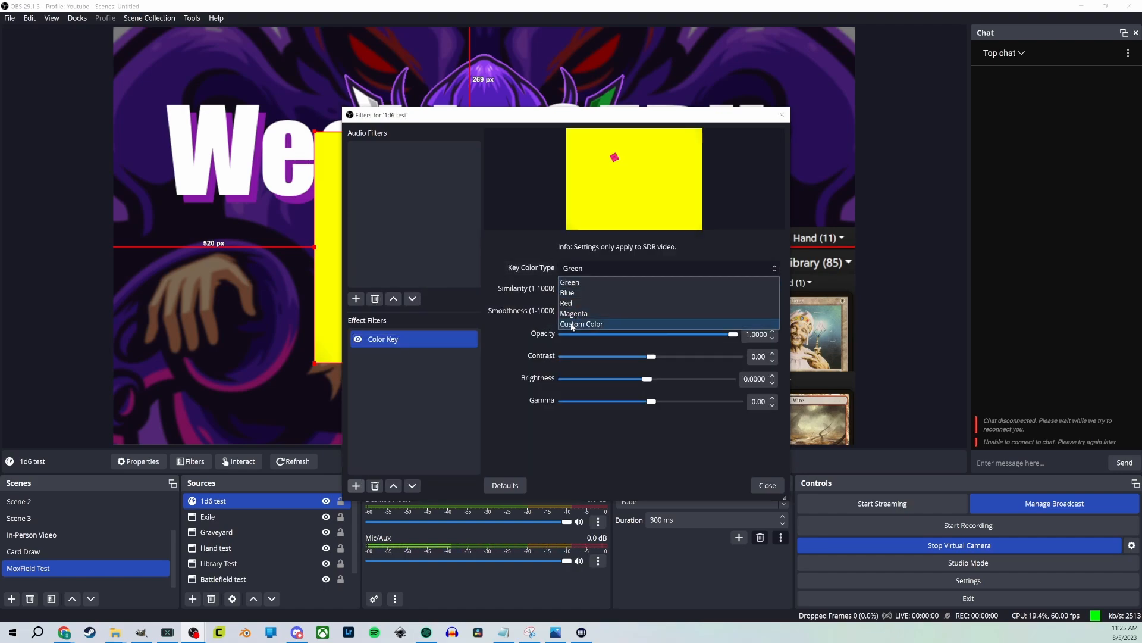
click(589, 325)
click(725, 289)
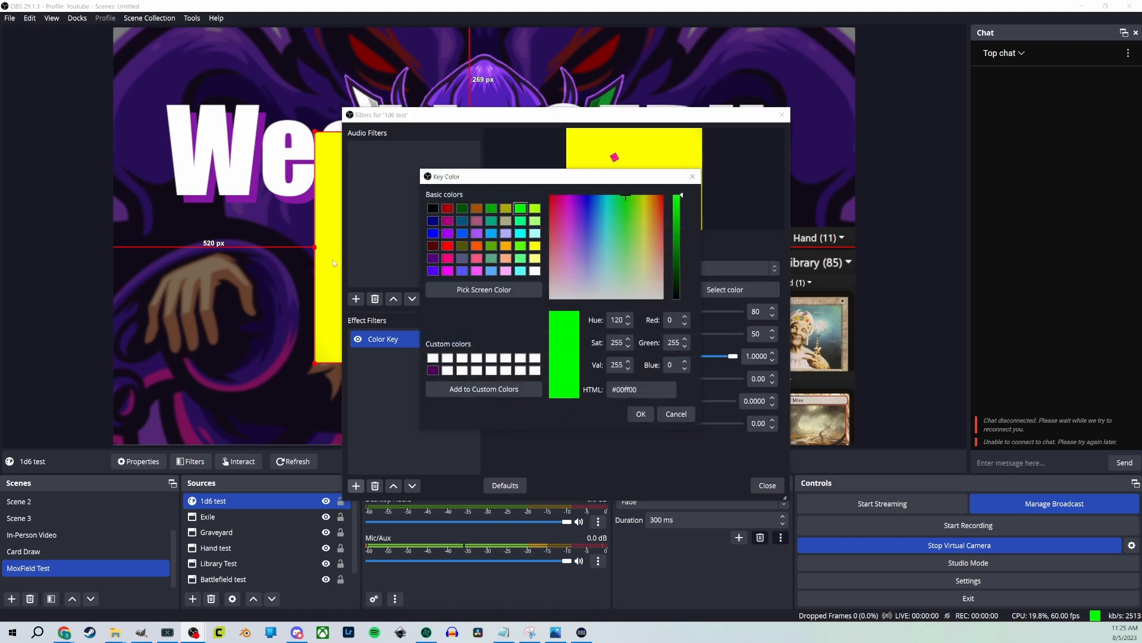
click(492, 296)
click(327, 277)
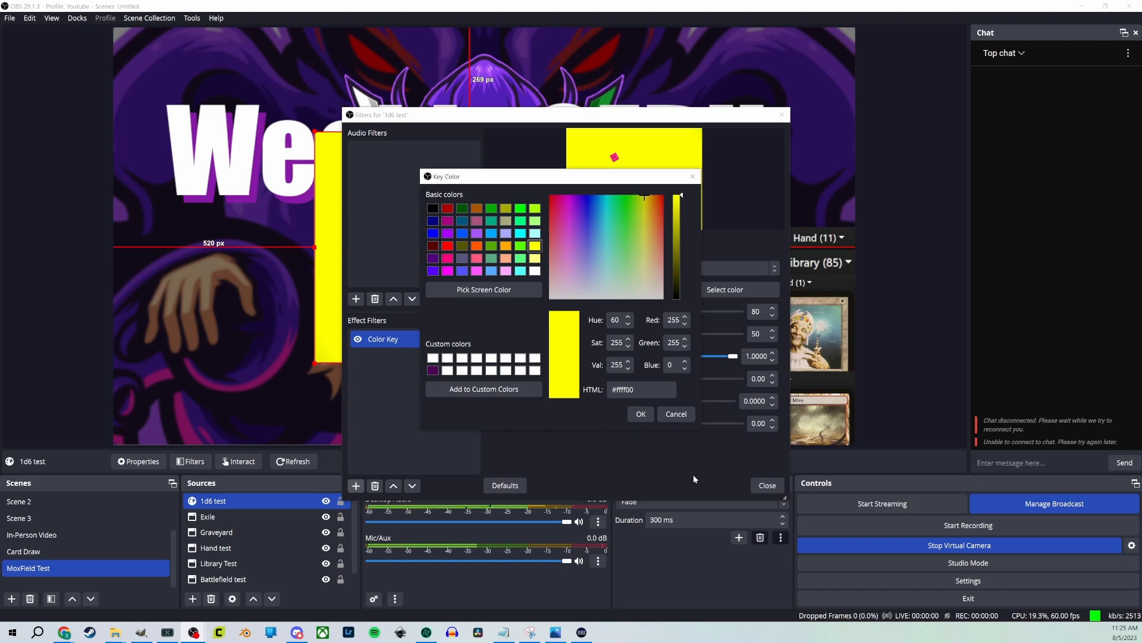
click(641, 413)
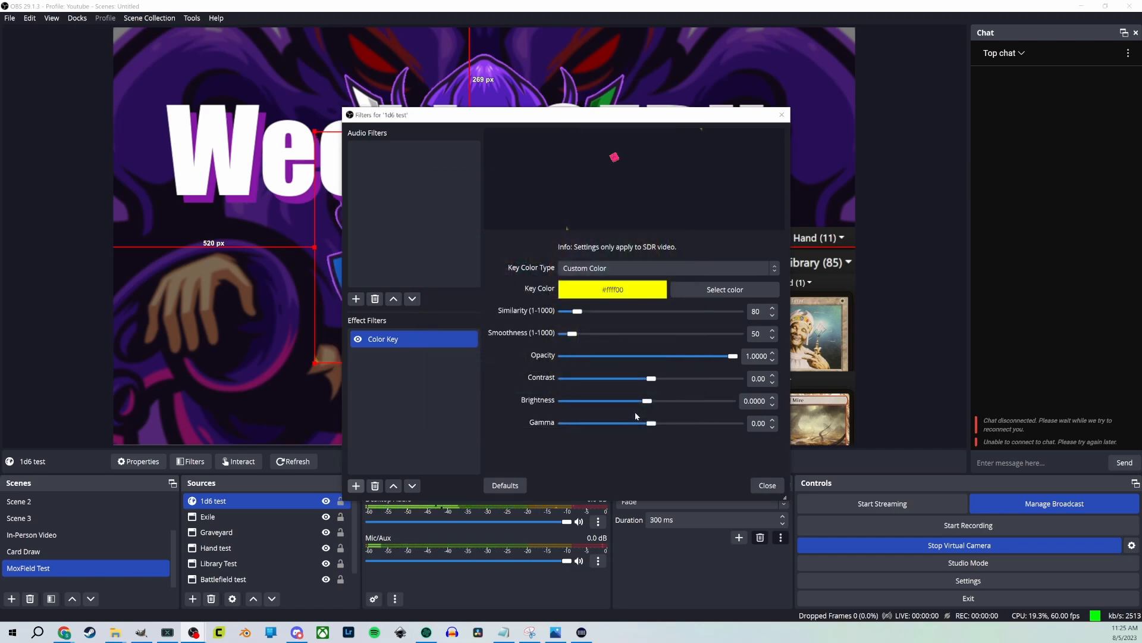
click(764, 485)
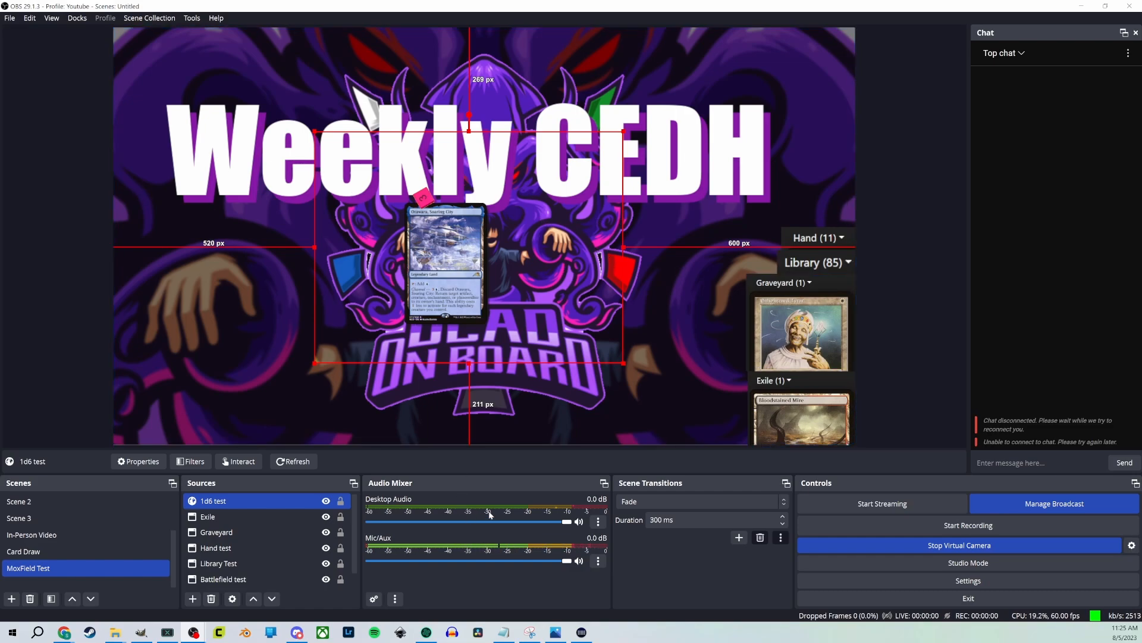
click(326, 501)
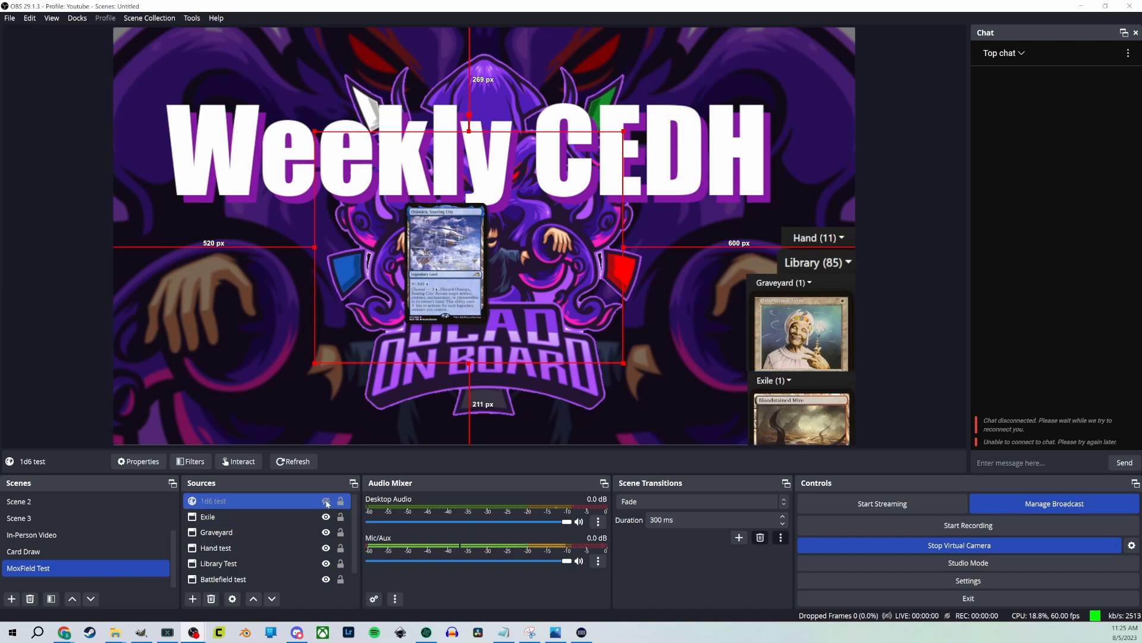
Make the 1d6 test source visible so the die rolls over the battlefield, keeping only that source selected
click(326, 502)
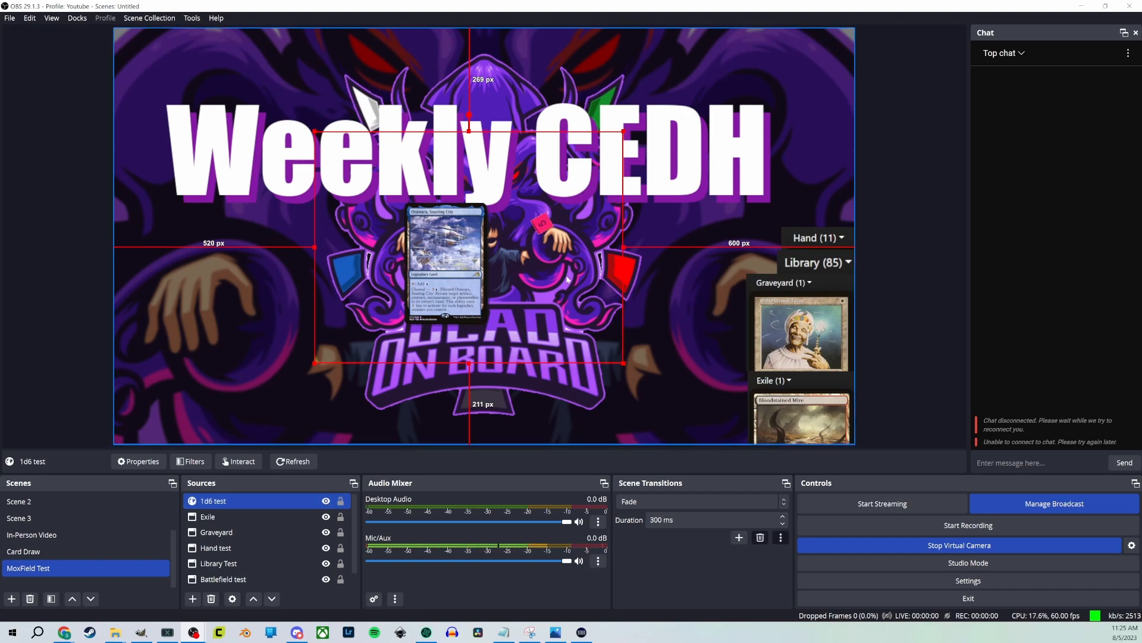
ctrl+click(257, 517)
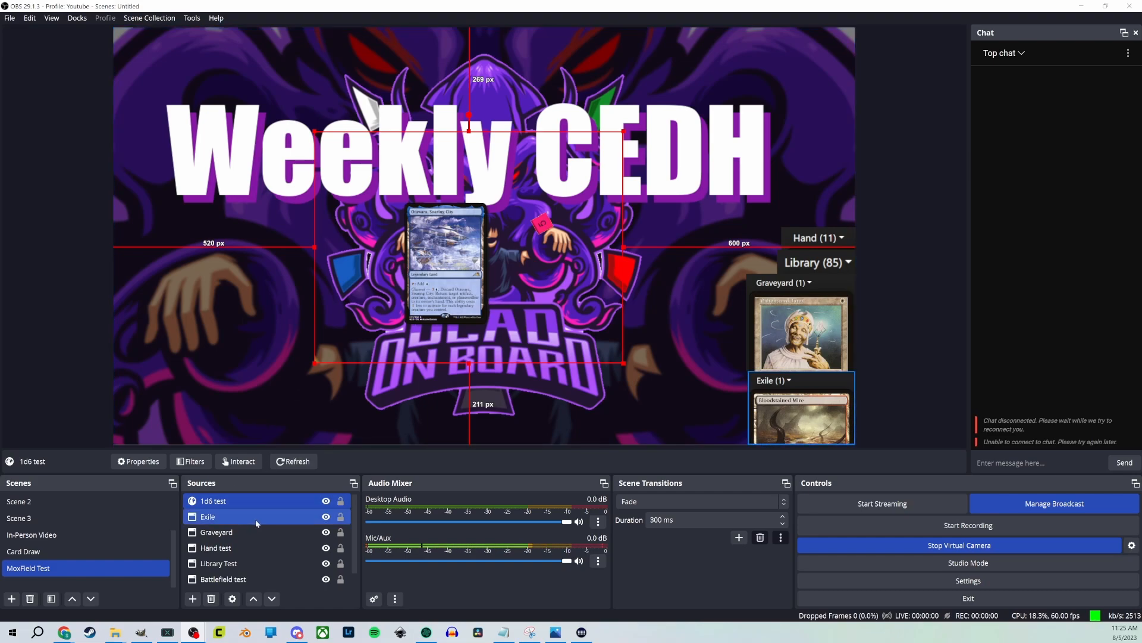
ctrl+click(245, 517)
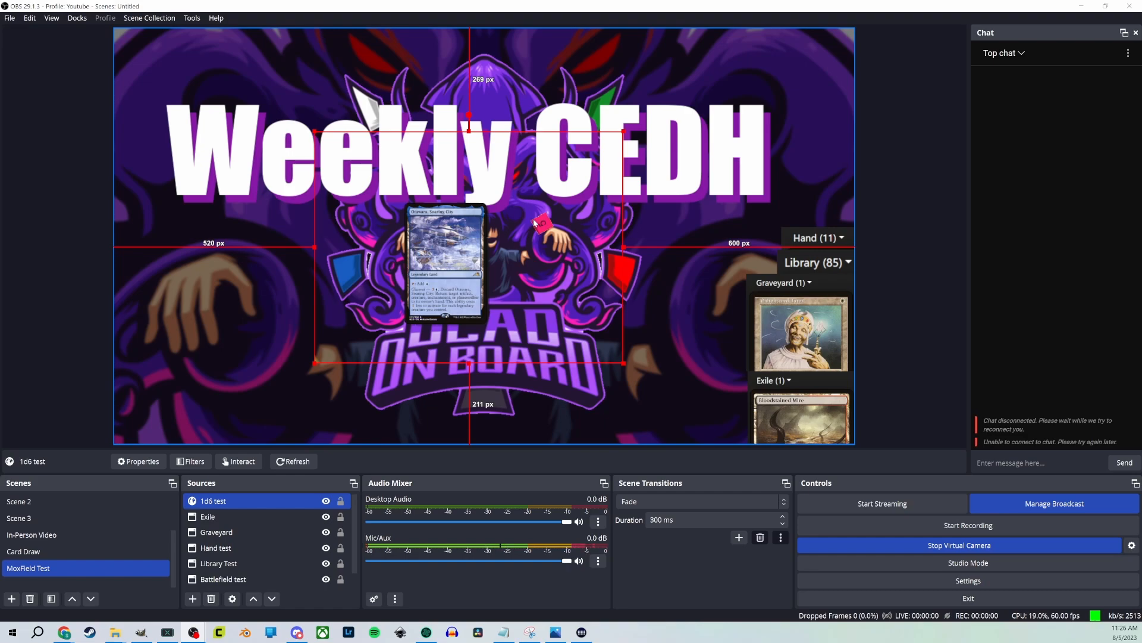
Assign hotkey Q to show and hotkey W to hide the 1d6 test source in the MoxField Test scene, and save the settings
click(12, 20)
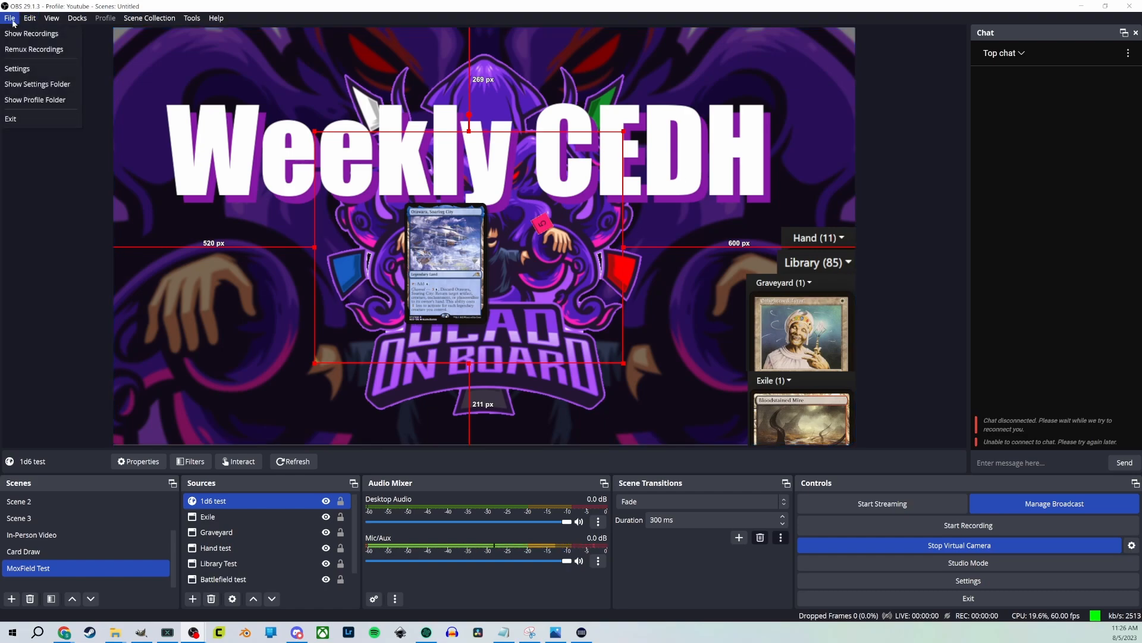
click(32, 74)
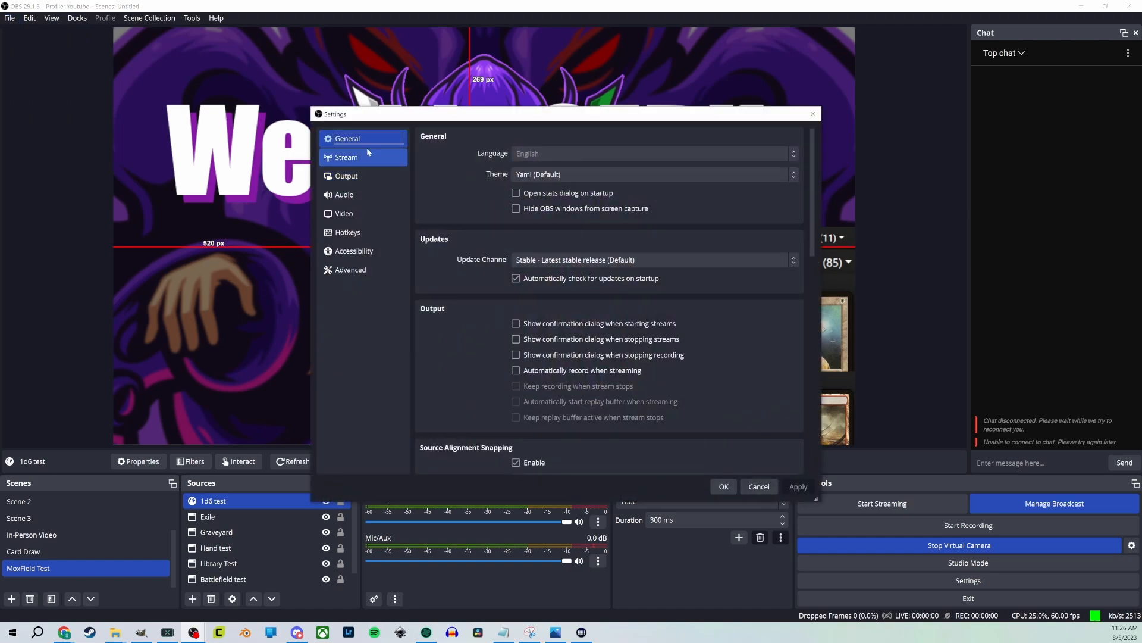
click(368, 233)
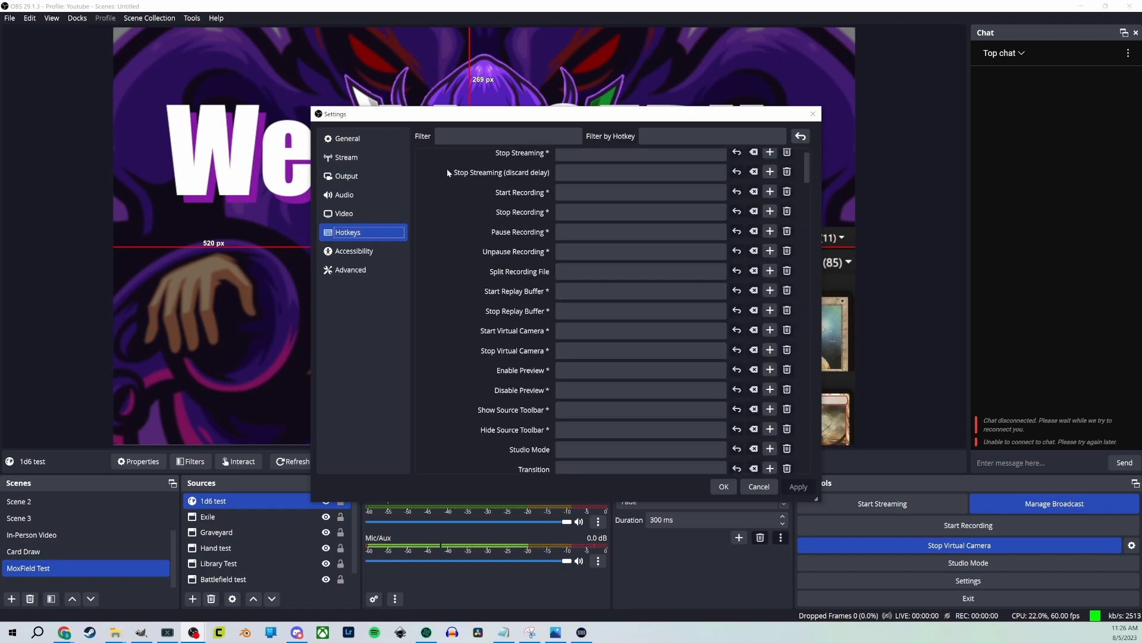
scroll(467, 206, down, 7)
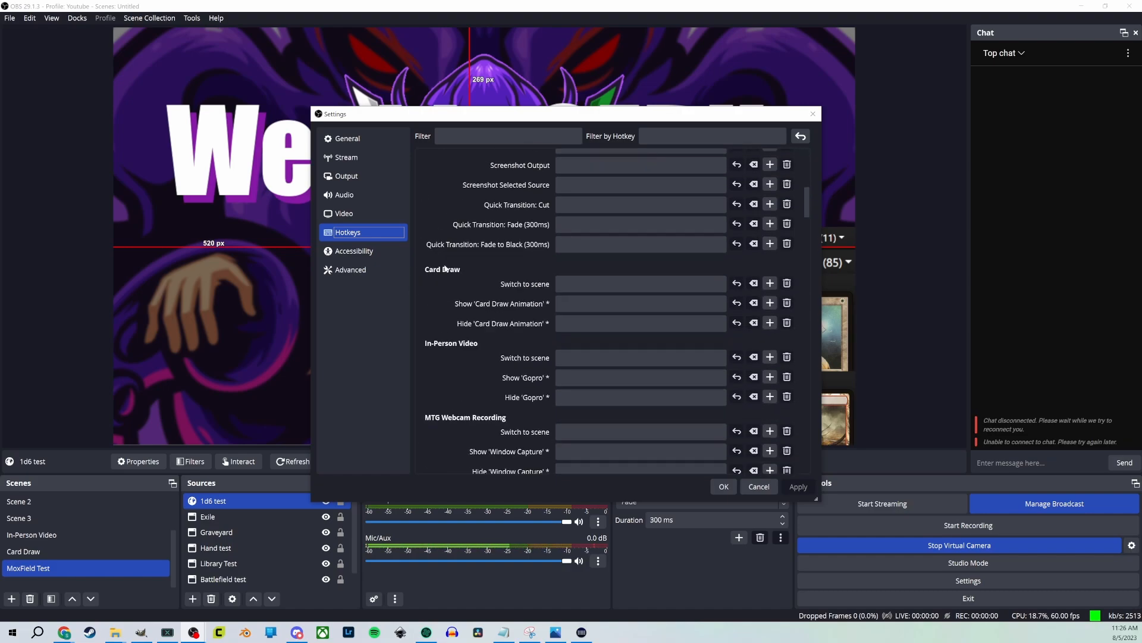
scroll(447, 269, down, 4)
scroll(447, 271, down, 1)
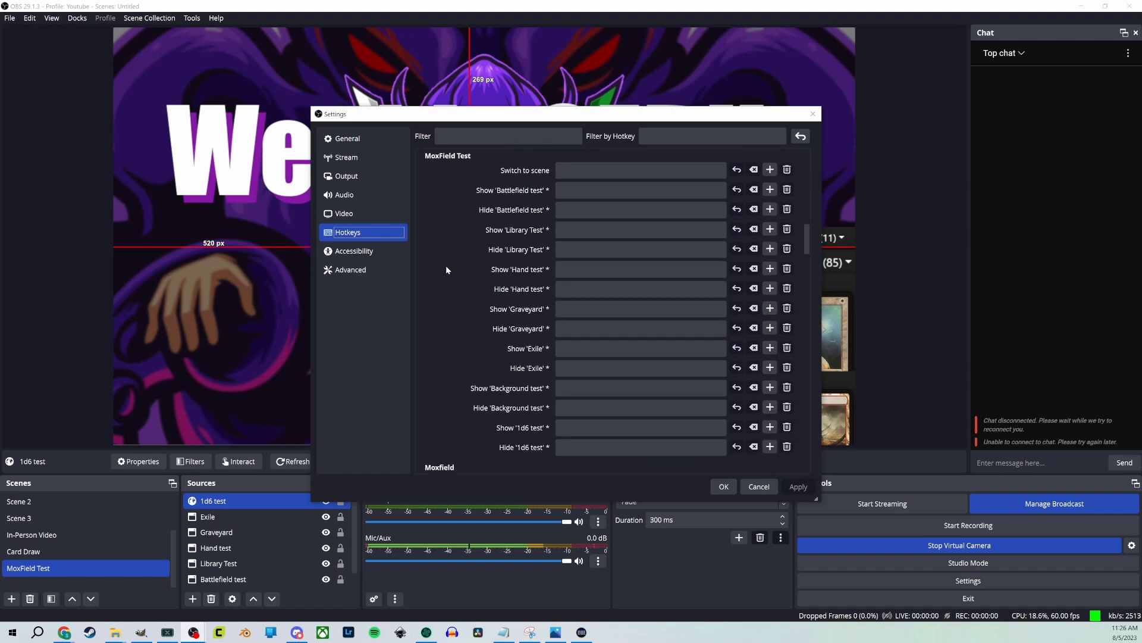
scroll(476, 253, down, 1)
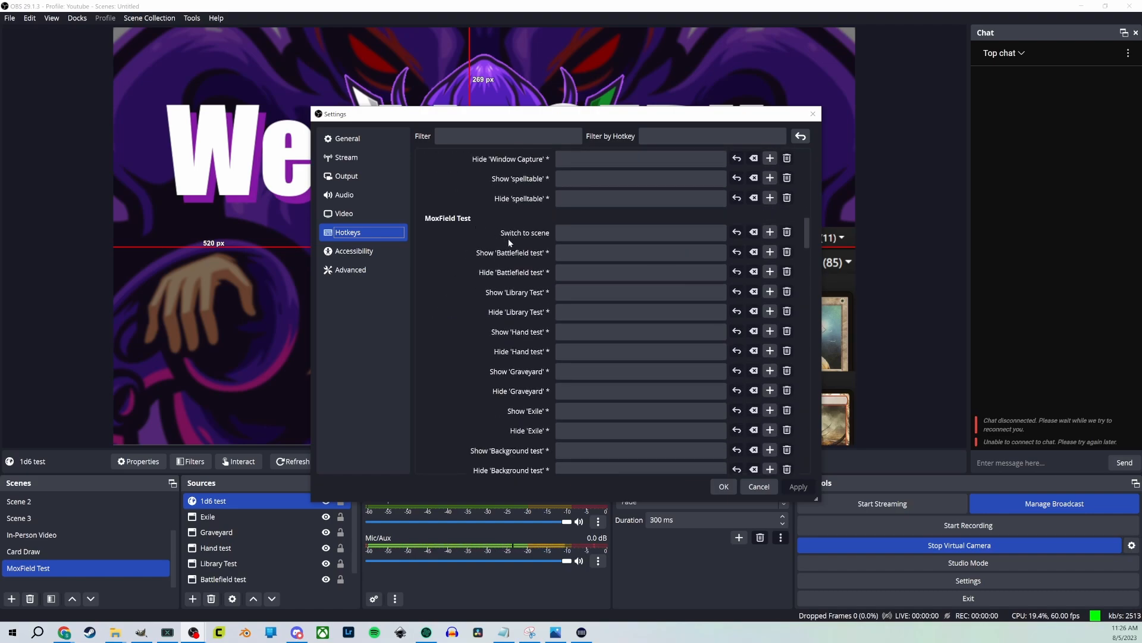
scroll(509, 242, down, 3)
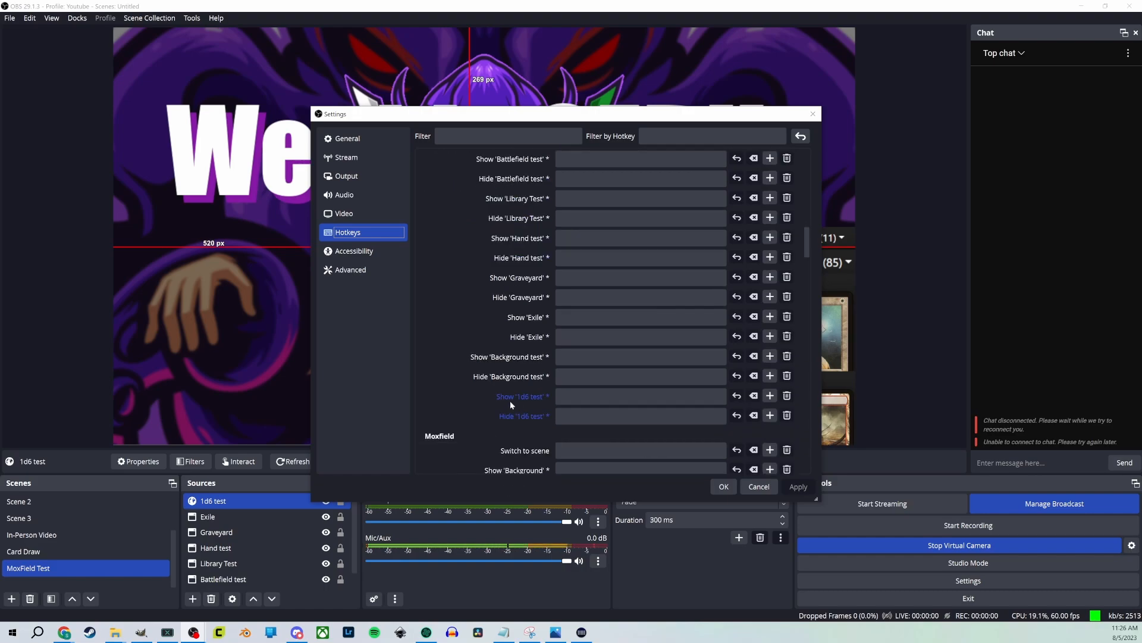
click(610, 398)
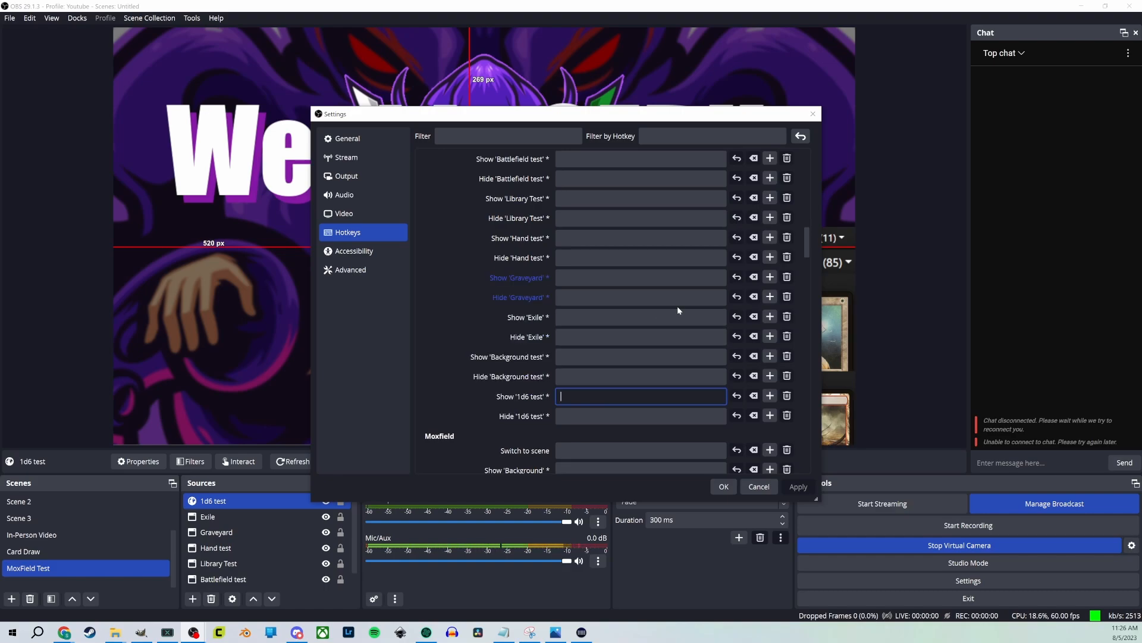
key(q)
click(587, 420)
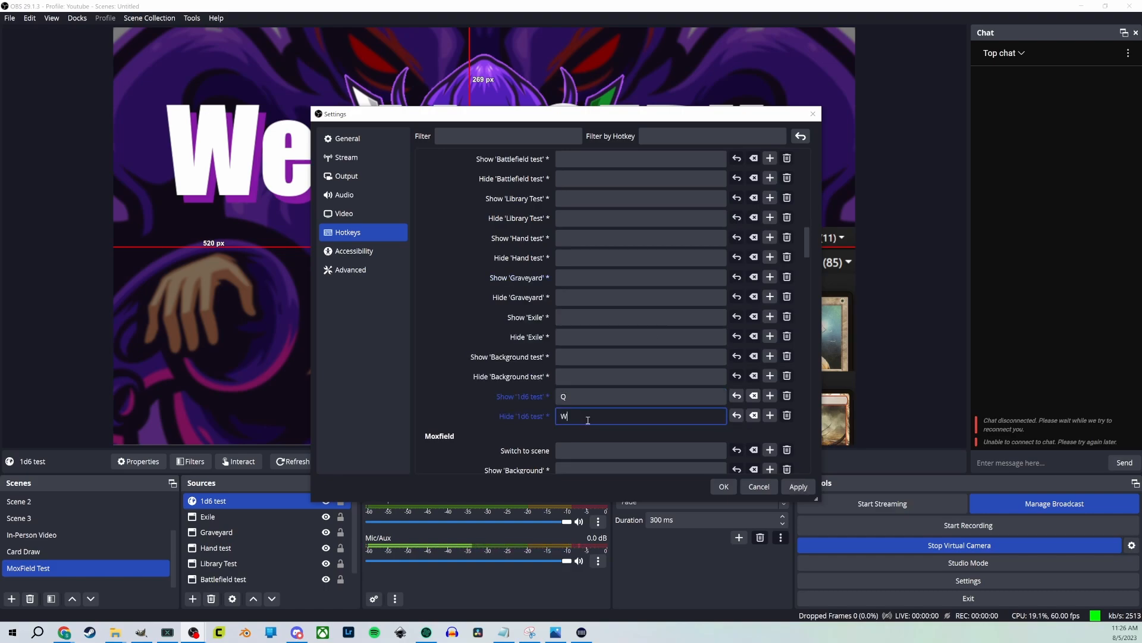
key(w)
click(724, 487)
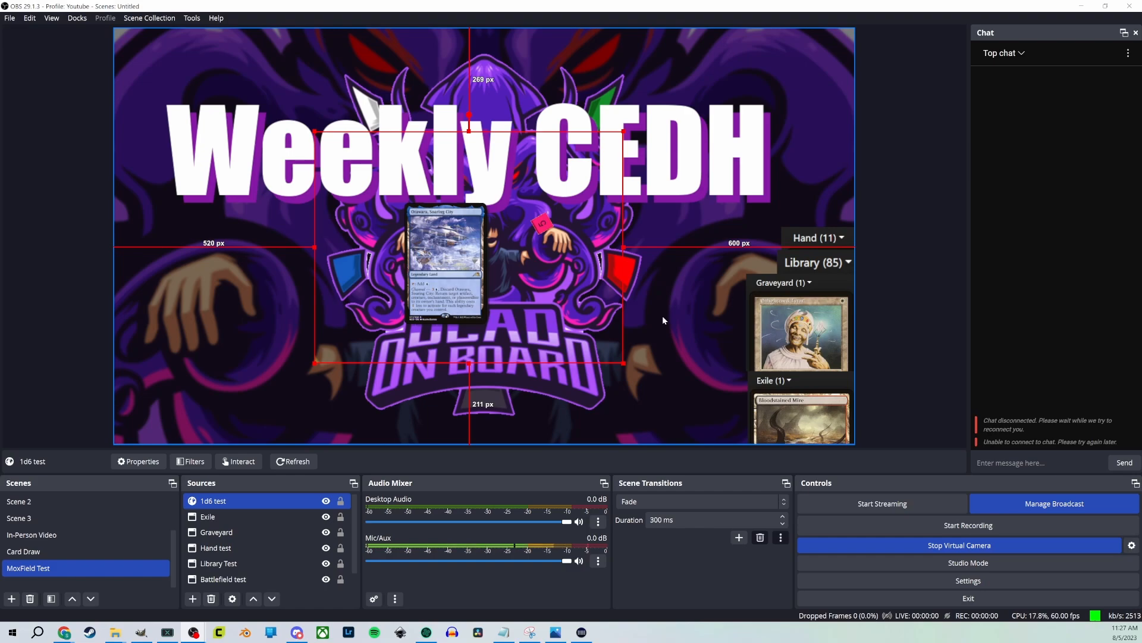
Try the new dice hotkeys until the 1d6 test source is hidden, and select the Battlefield test source in the preview
key(1)
click(663, 320)
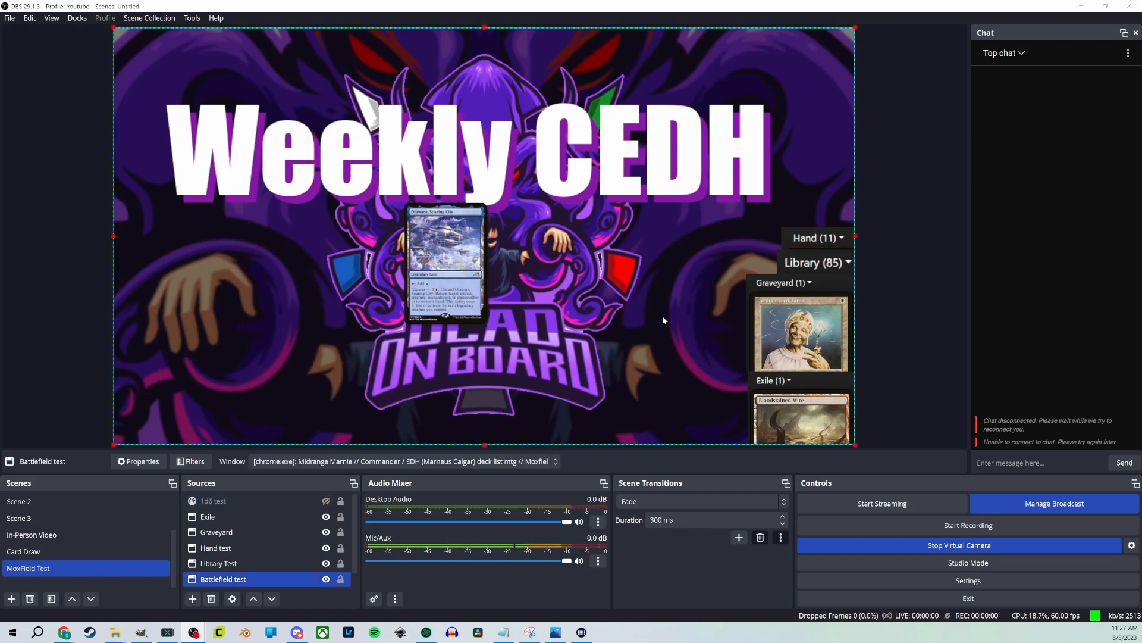
key(1)
key(F1)
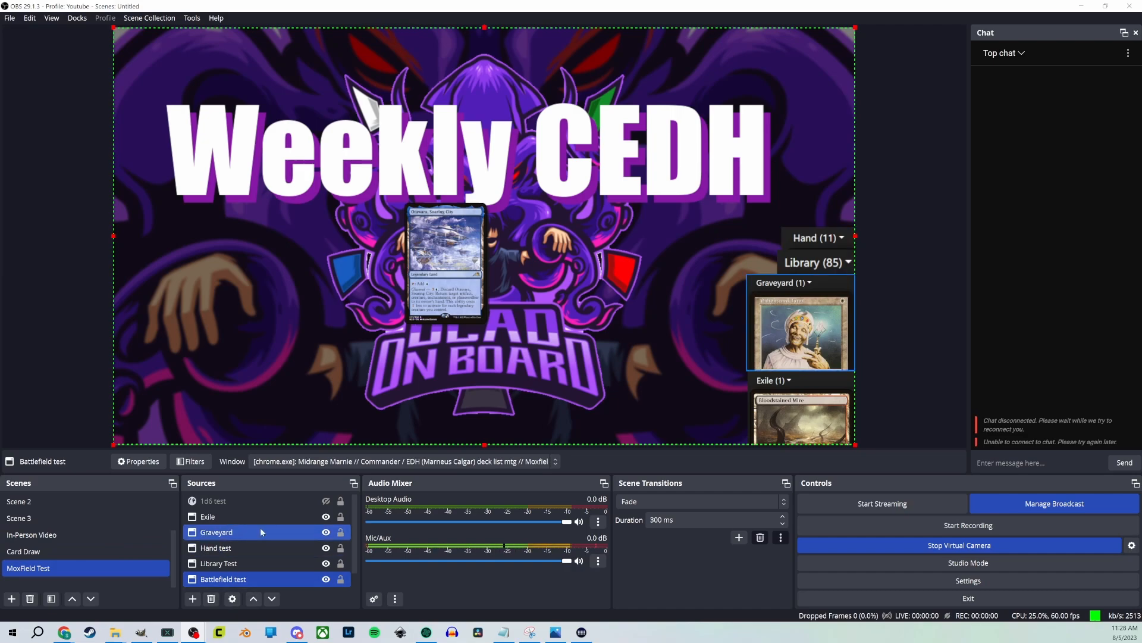
Add the existing Magic Back image as a visible source in the MoxField Test scene
scroll(259, 527, down, 1)
click(192, 600)
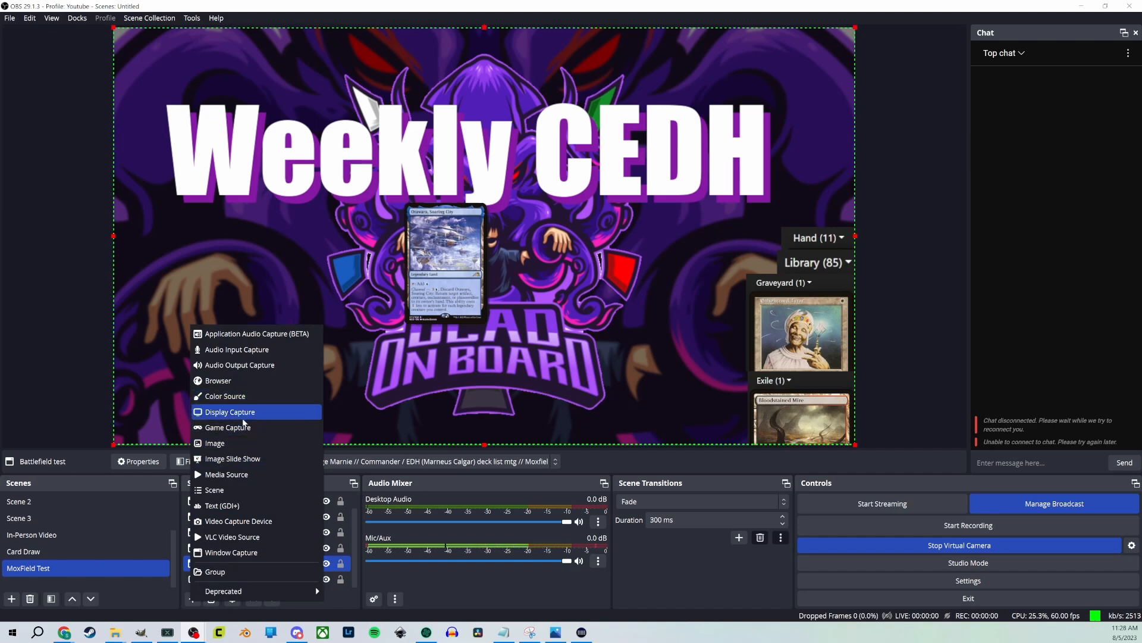
click(232, 443)
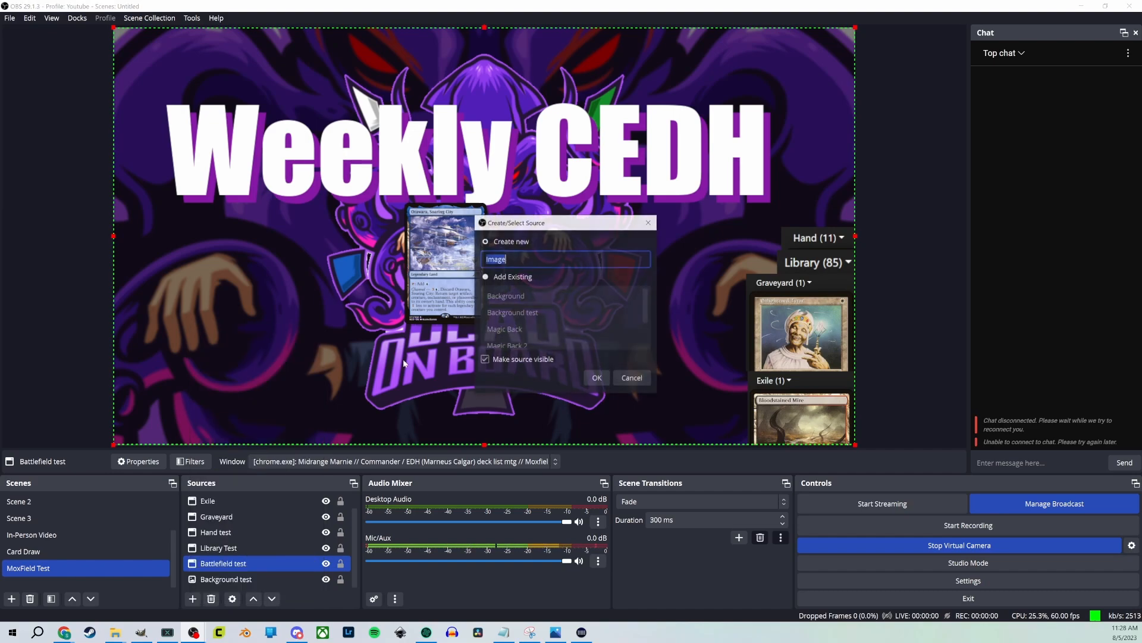
click(489, 276)
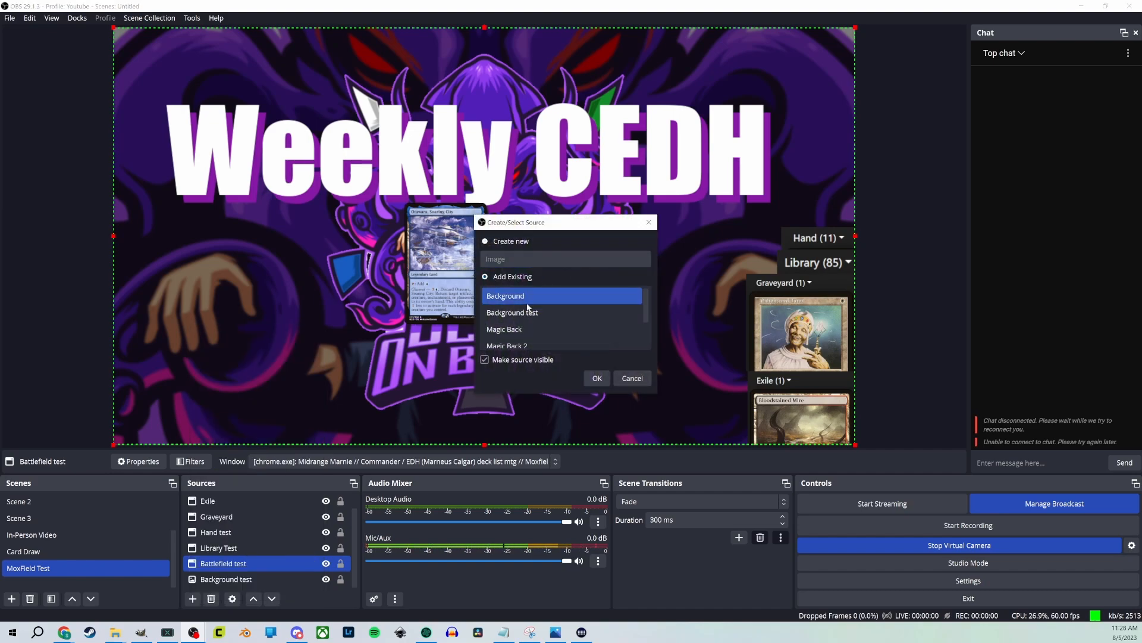
click(552, 332)
click(526, 331)
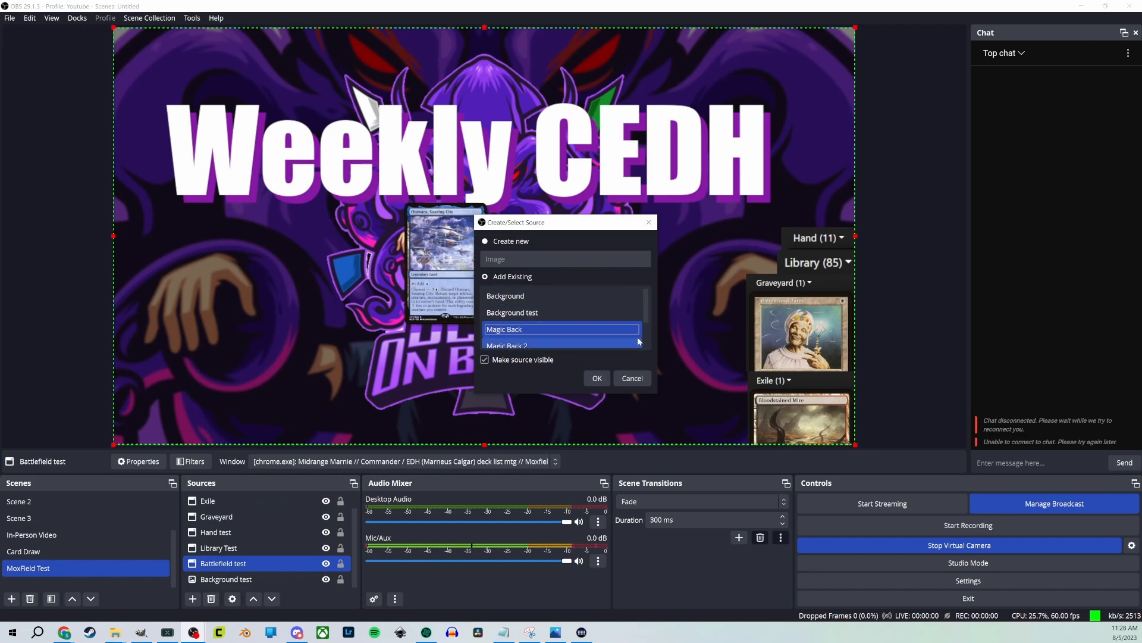
click(595, 379)
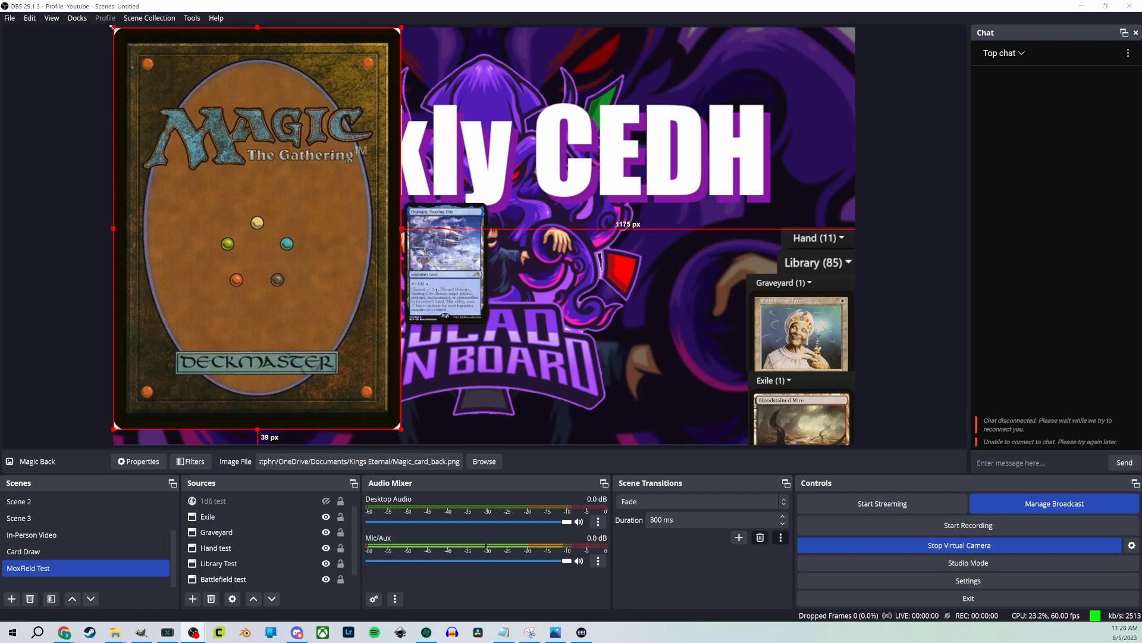
Shrink the Magic Back image to roughly the width of the graveyard card and place it over the Graveyard overlay
drag(115, 28, 299, 287)
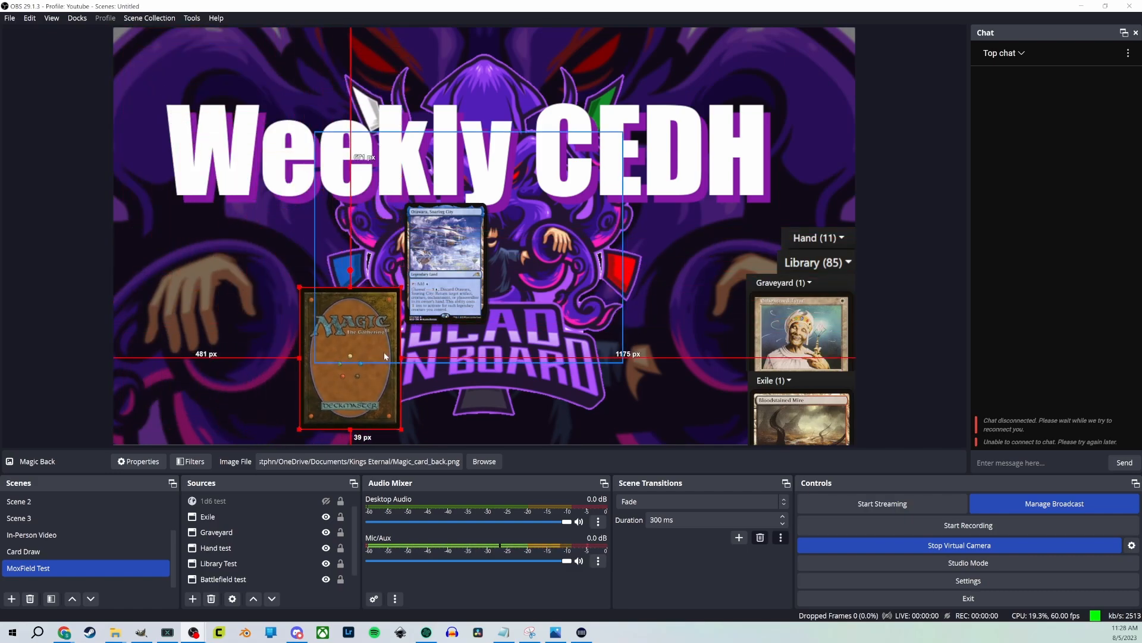
drag(350, 359, 804, 359)
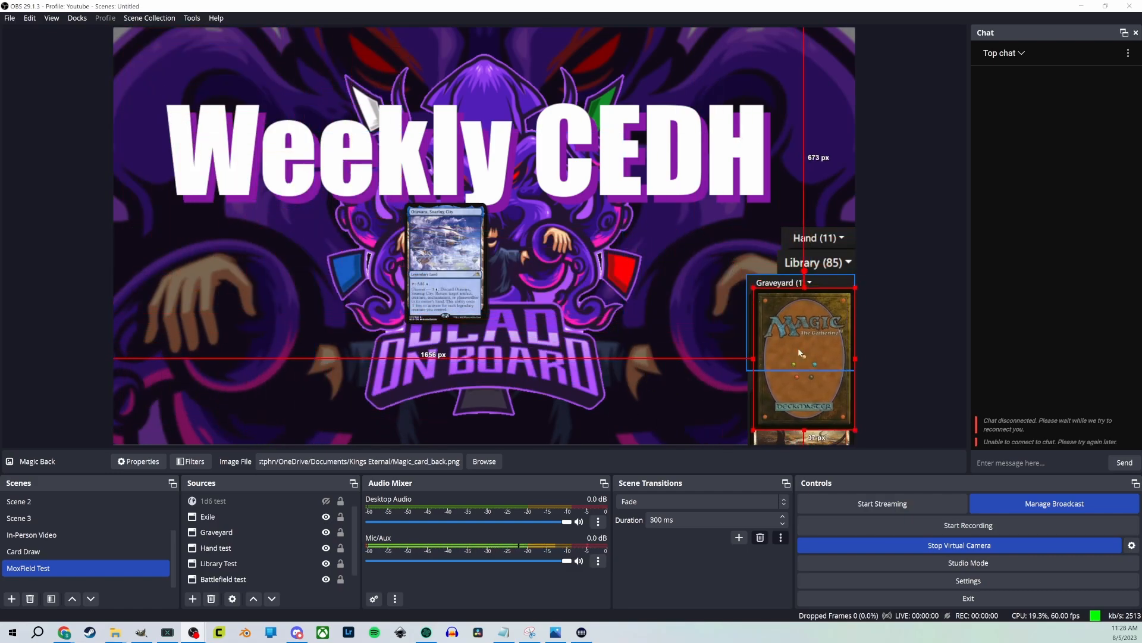
drag(753, 287, 763, 301)
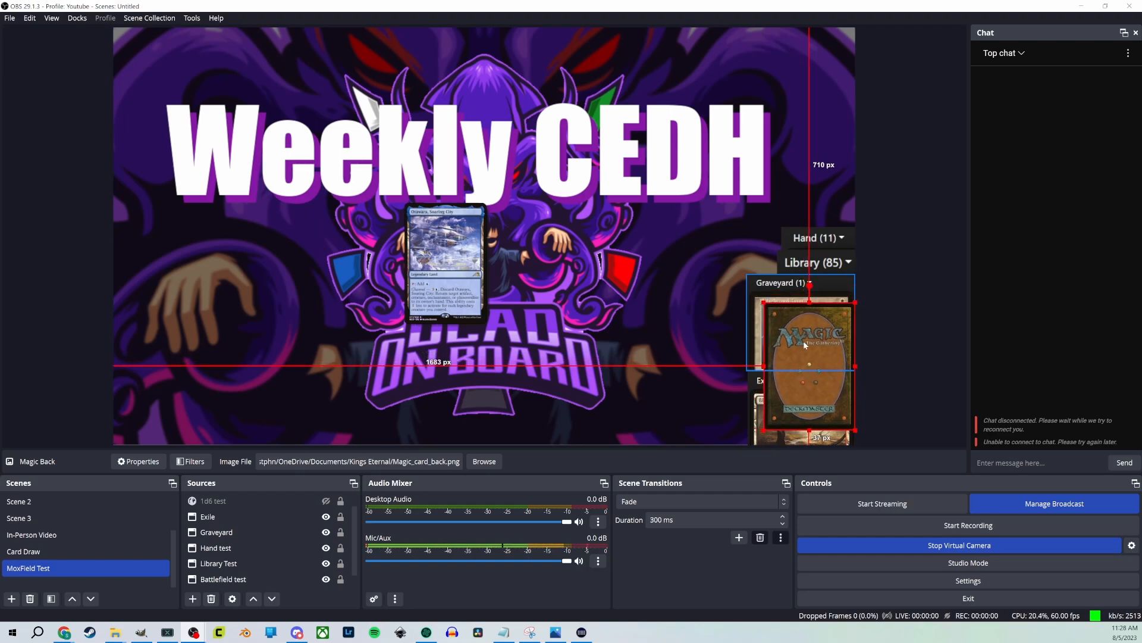
drag(803, 341, 798, 336)
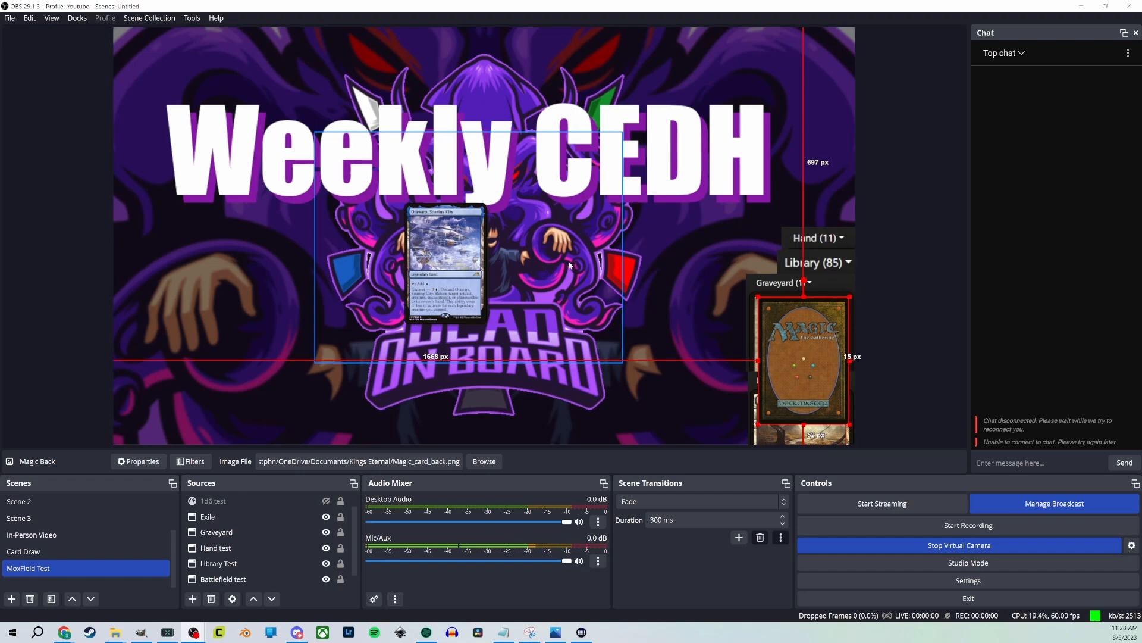
scroll(238, 539, up, 1)
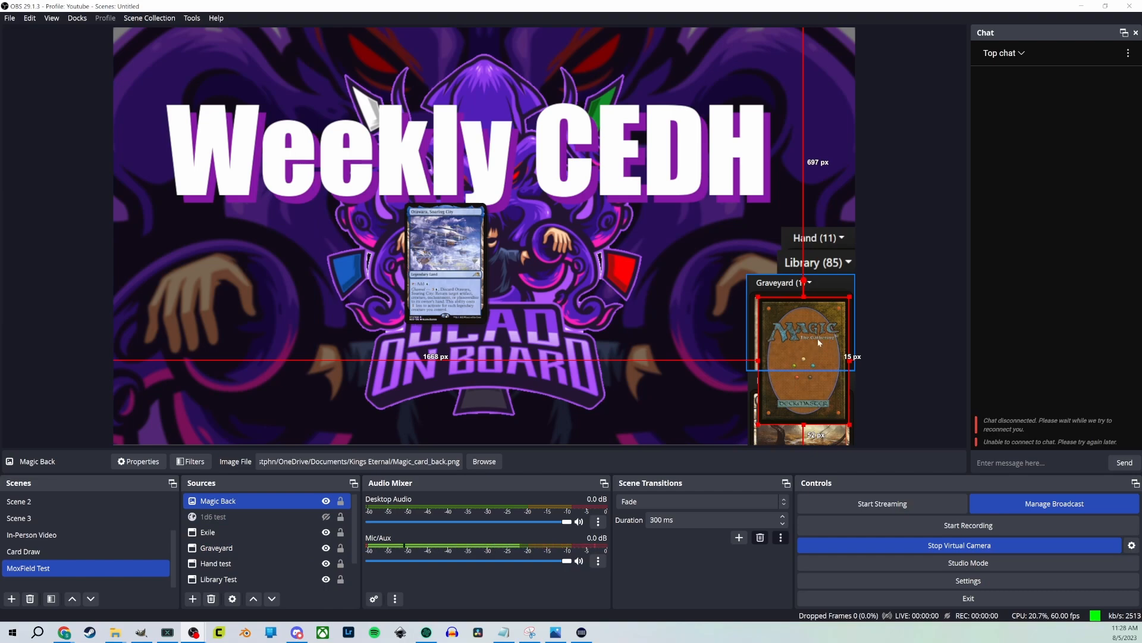
mouse_move(819, 343)
mouse_down()
mouse_move(375, 346)
mouse_move(382, 529)
mouse_move(386, 464)
mouse_move(771, 304)
mouse_move(815, 344)
mouse_up()
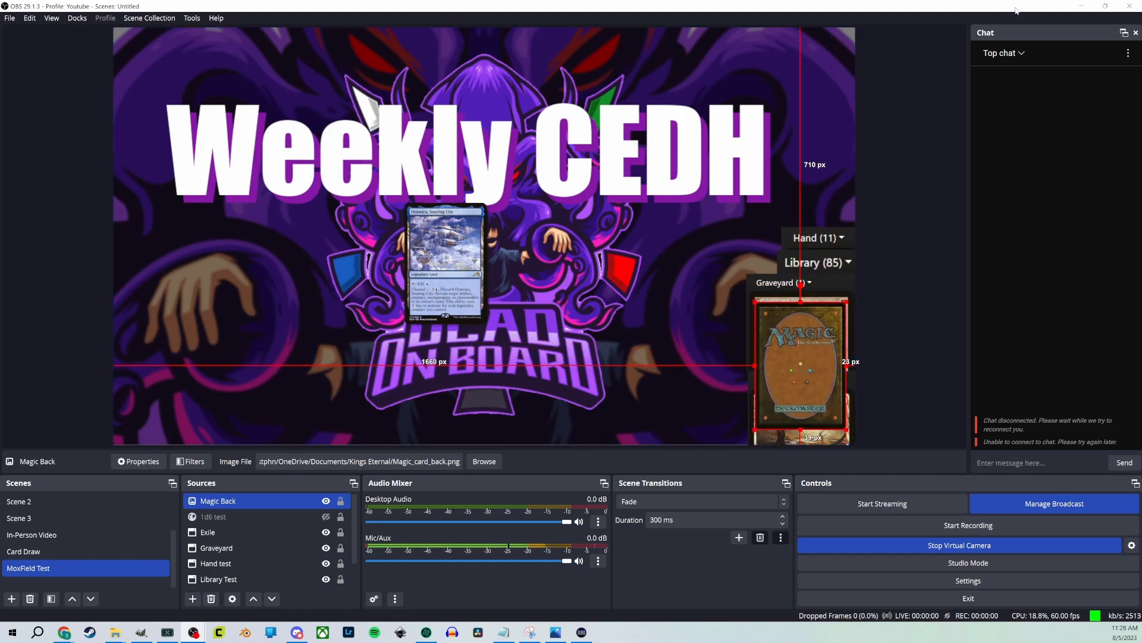
Switch to the Moxfield playtest in Chrome, draw a card, and advance to turn 5, tapping the land on the battlefield during turn 4
key(alt+Tab)
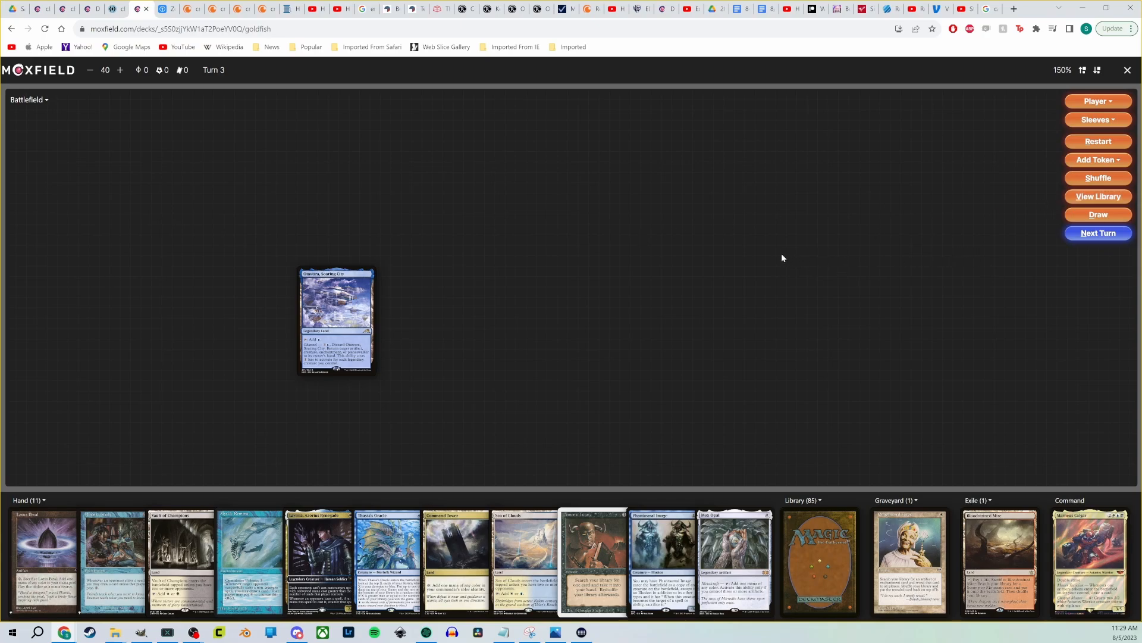
key(d)
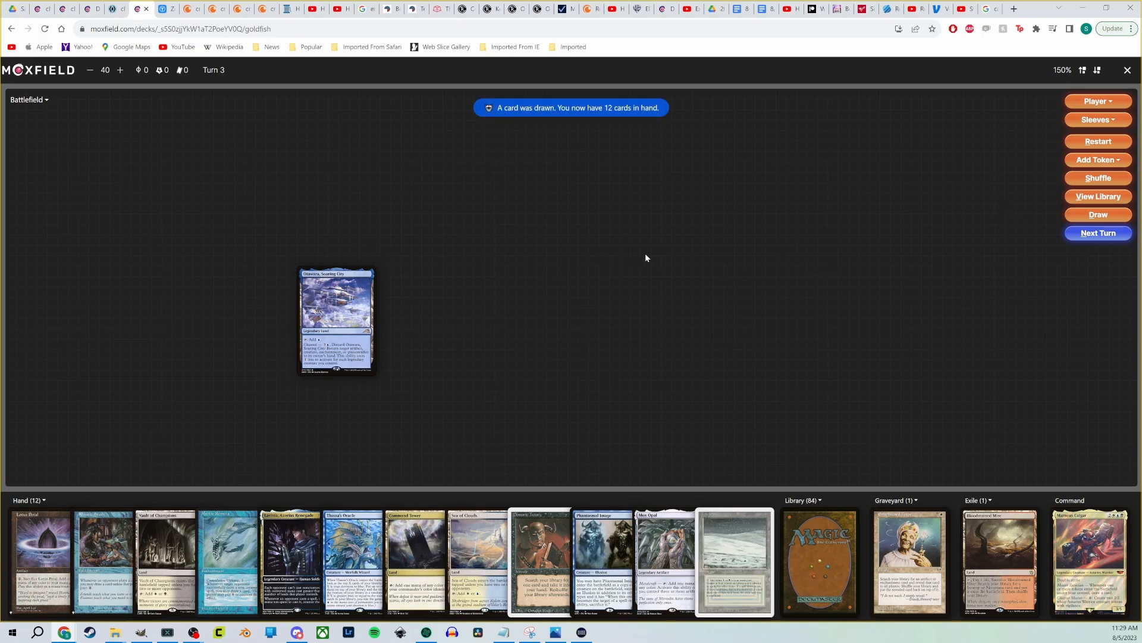
key(n)
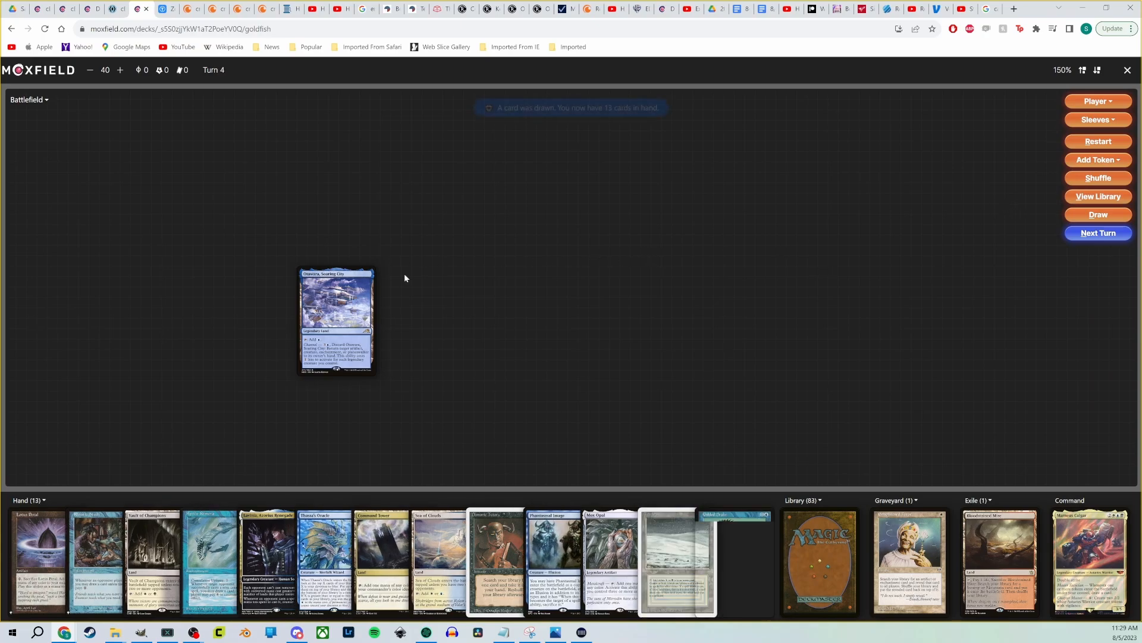
click(309, 283)
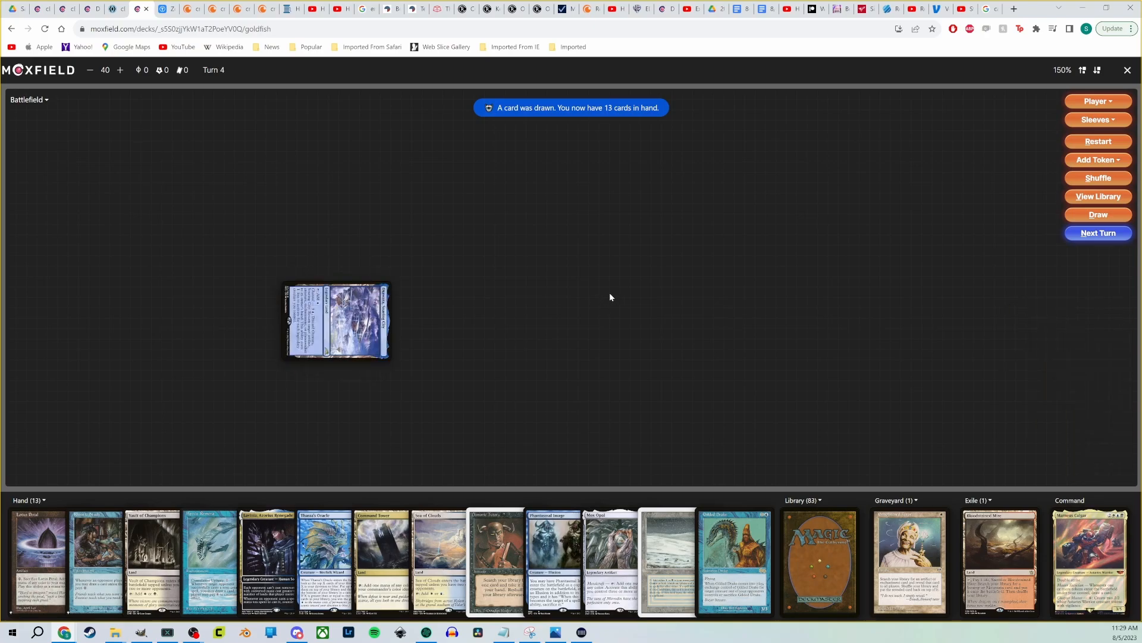
key(n)
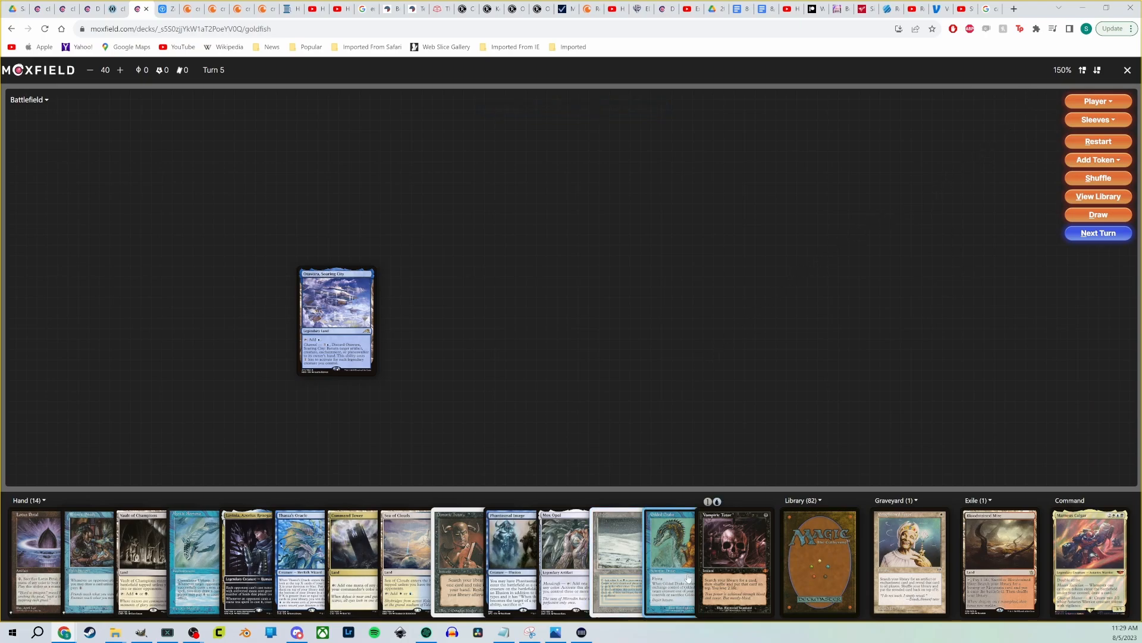
Return to OBS and nudge the Magic Back image into closer alignment with the graveyard card
key(alt+Tab)
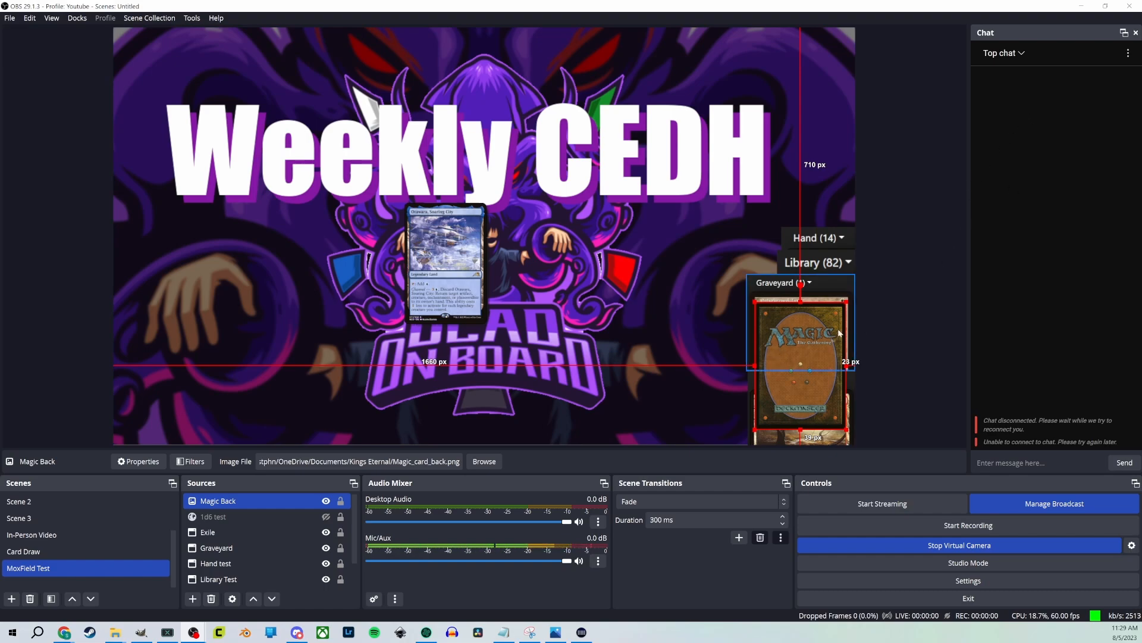
drag(785, 351, 802, 337)
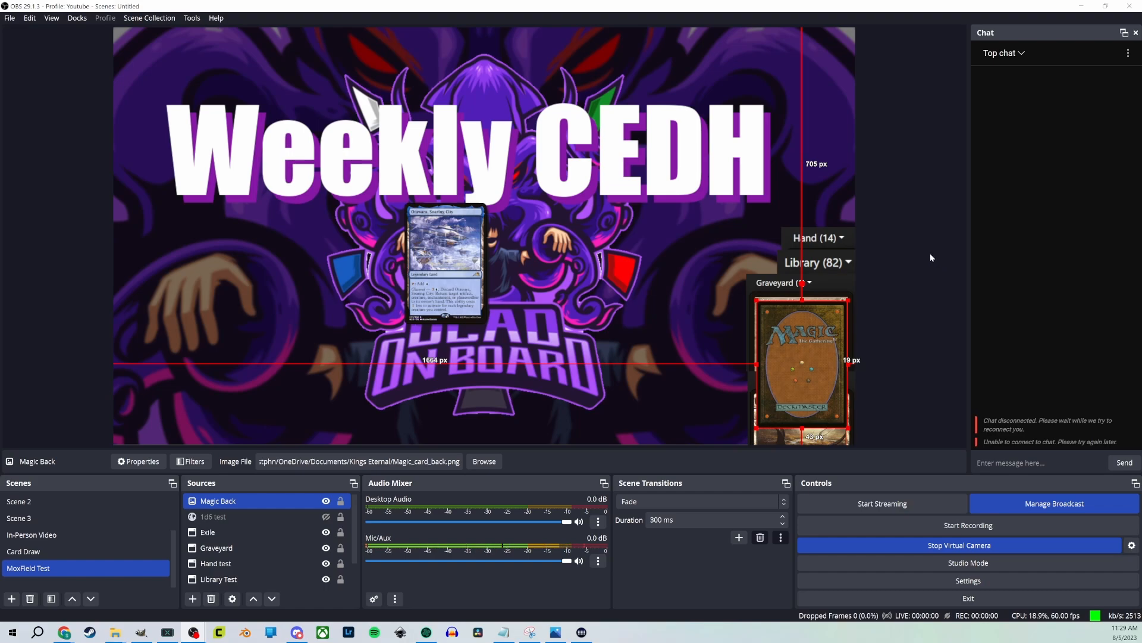
Switch to the Move 2.9.3 plugin page on the OBS Forums in Chrome, accept its cookies, and view the plugin overview
click(64, 632)
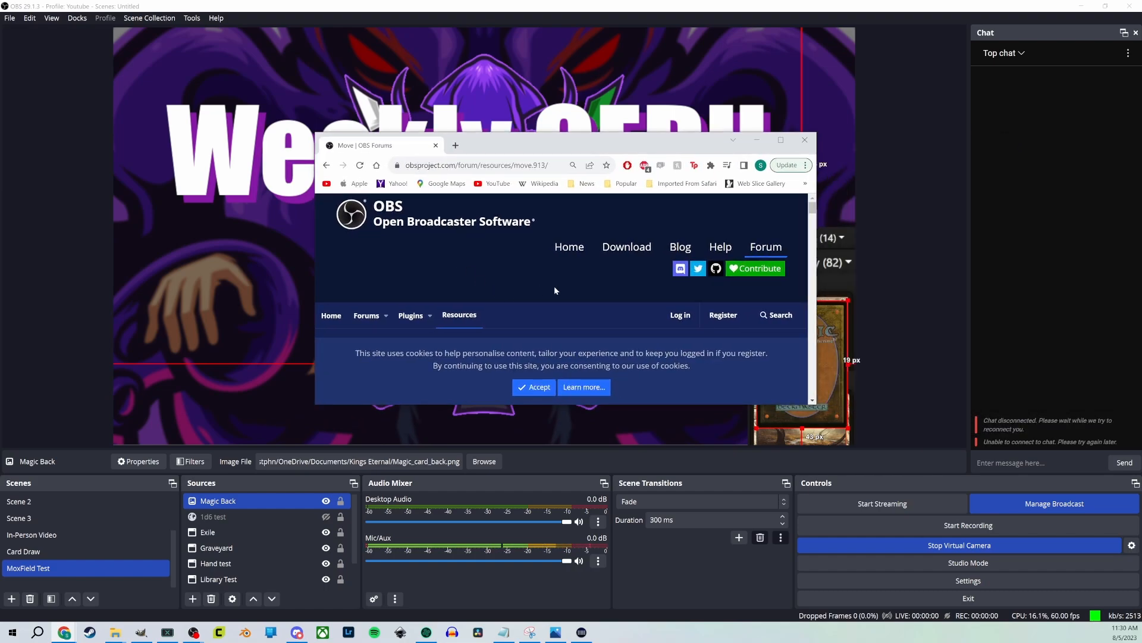
click(534, 387)
scroll(614, 267, down, 1)
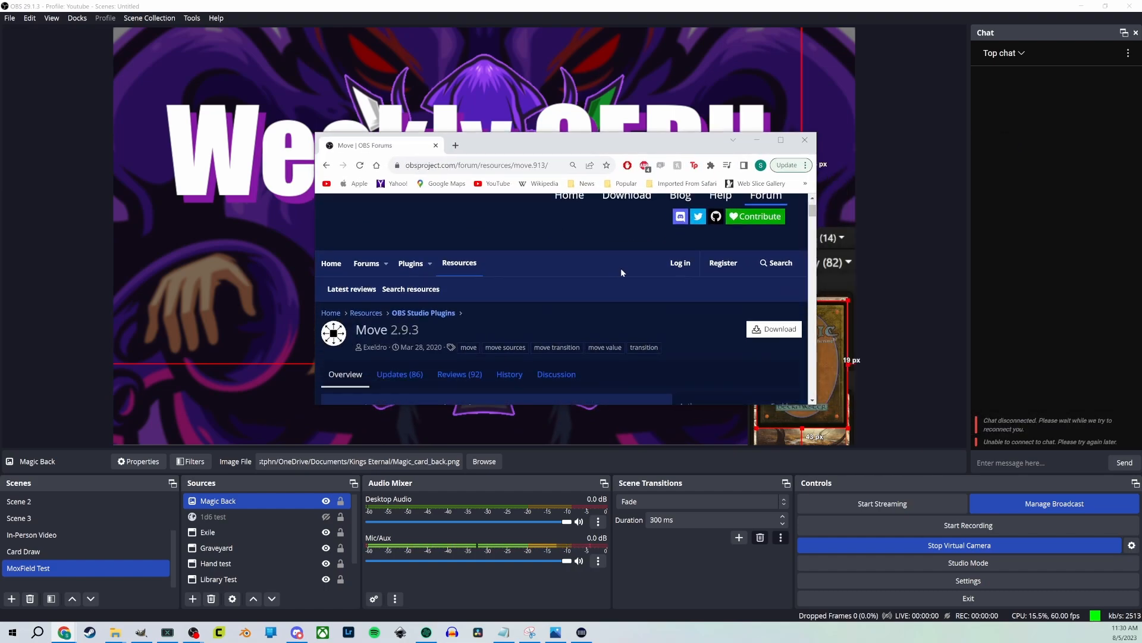
Review the Move 2.9.3 download files, highlight the windows-installer.zip option, and return to OBS without downloading
scroll(621, 268, down, 1)
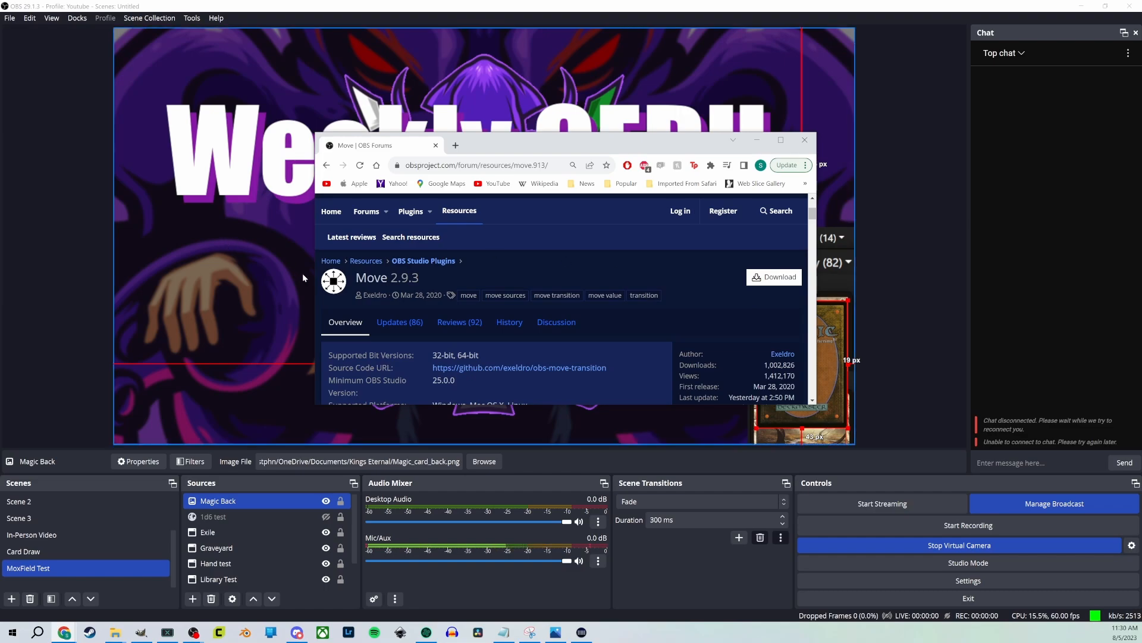
click(779, 277)
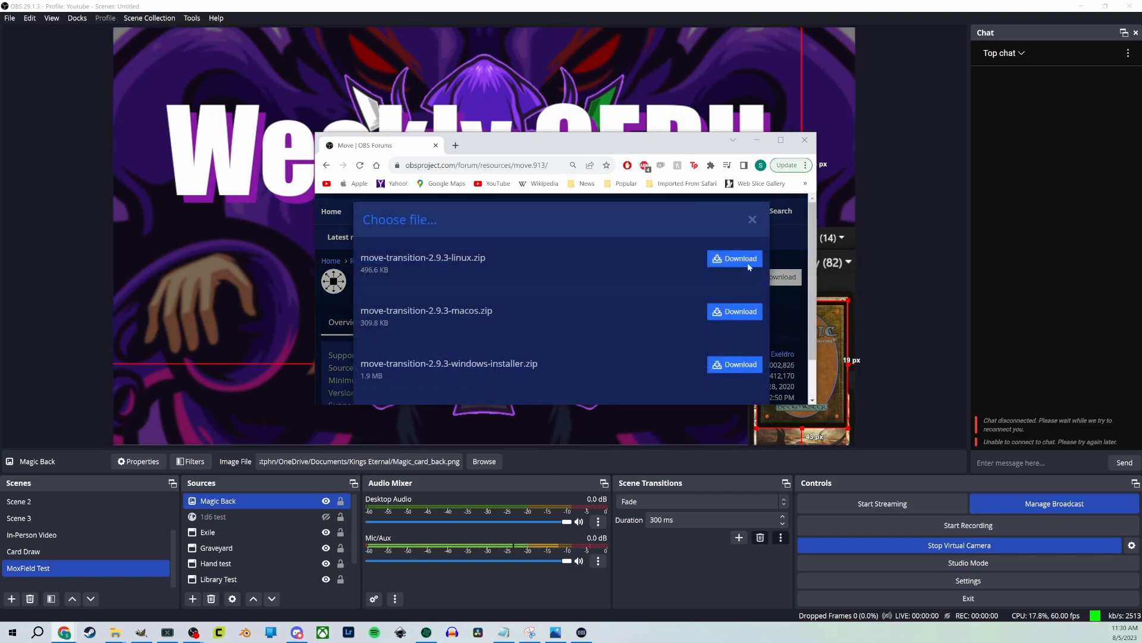
scroll(533, 272, down, 1)
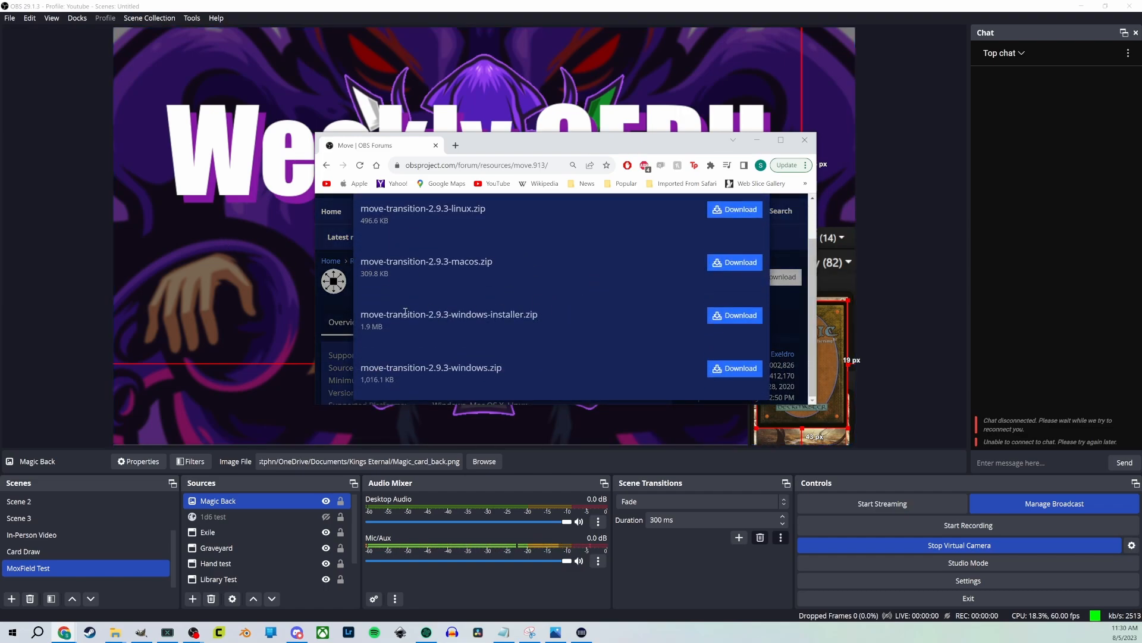
drag(452, 314, 588, 317)
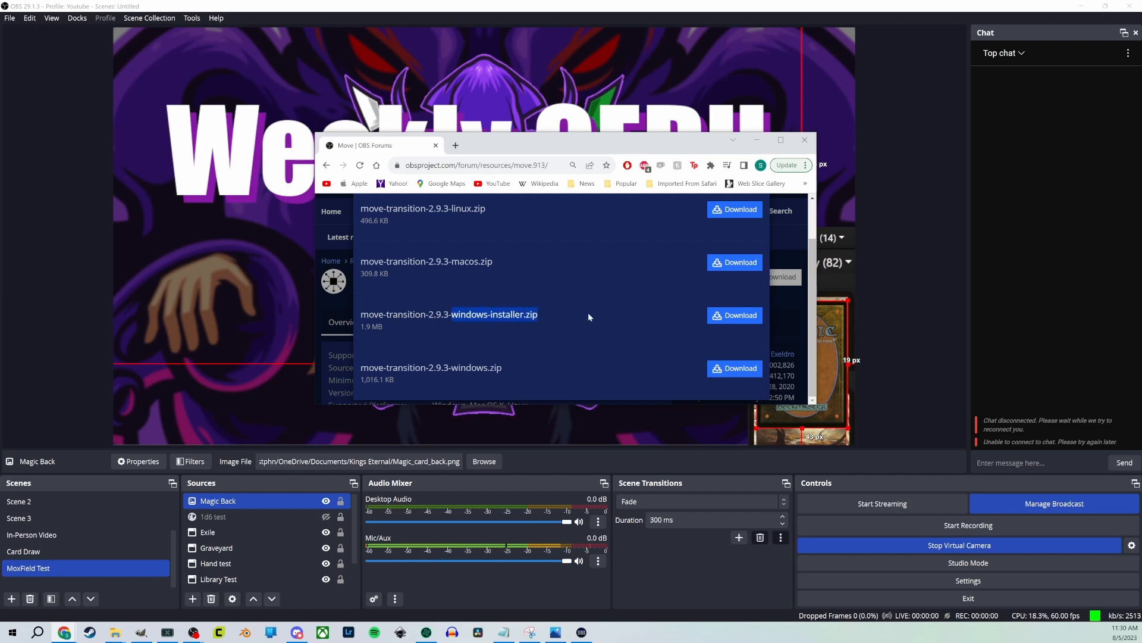
click(758, 141)
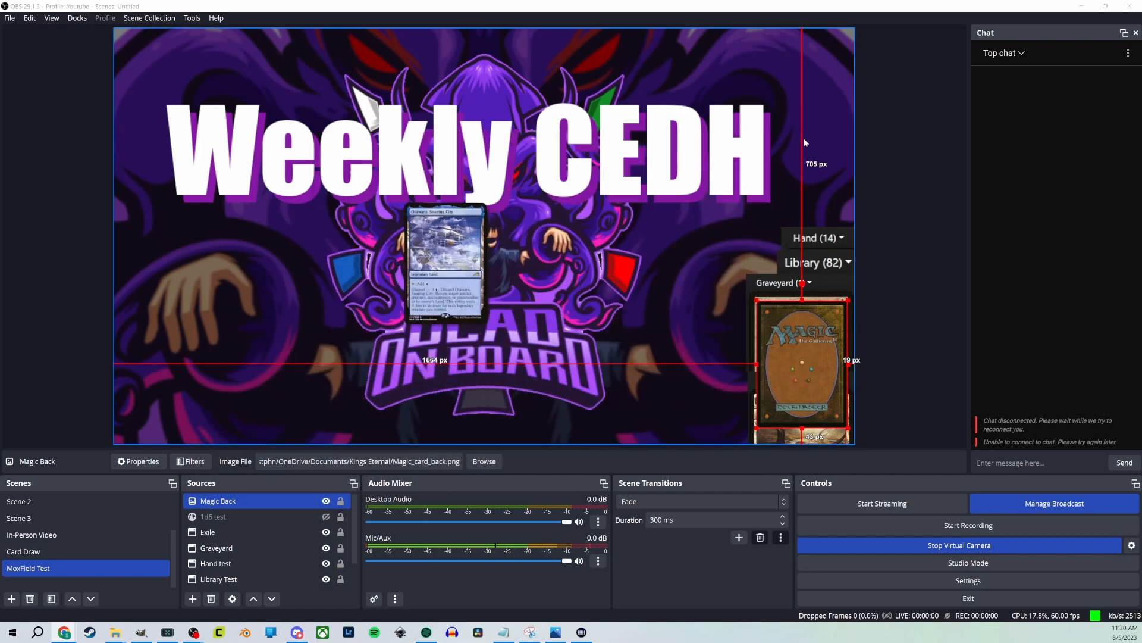
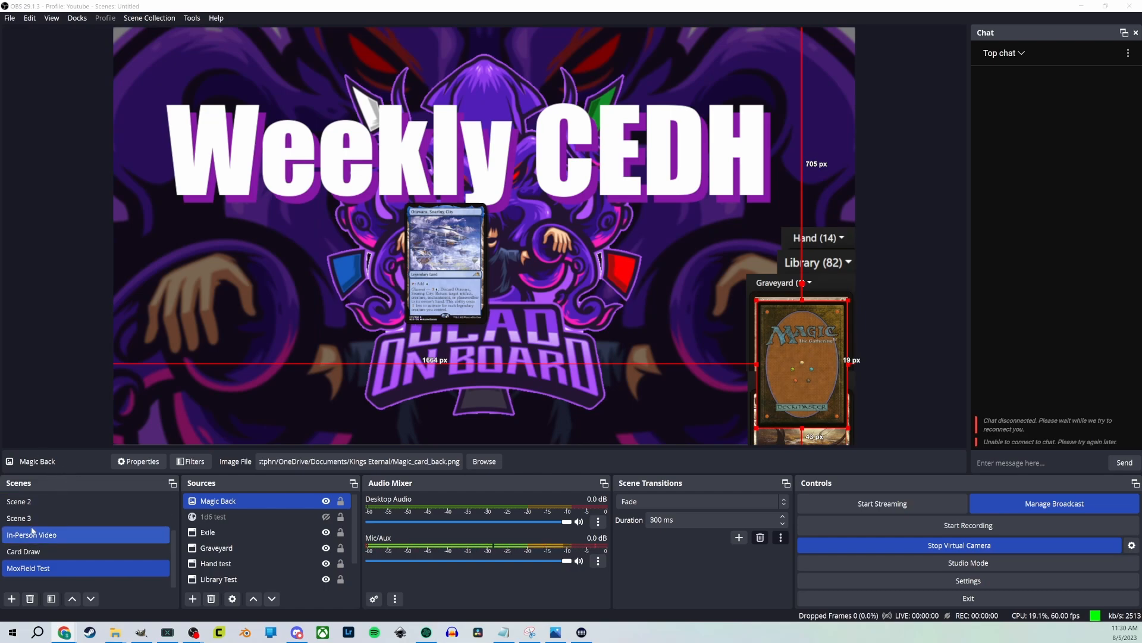
Add a Move Source filter named "Draw 1" to the MoxField Test scene
click(54, 569)
right_click(53, 570)
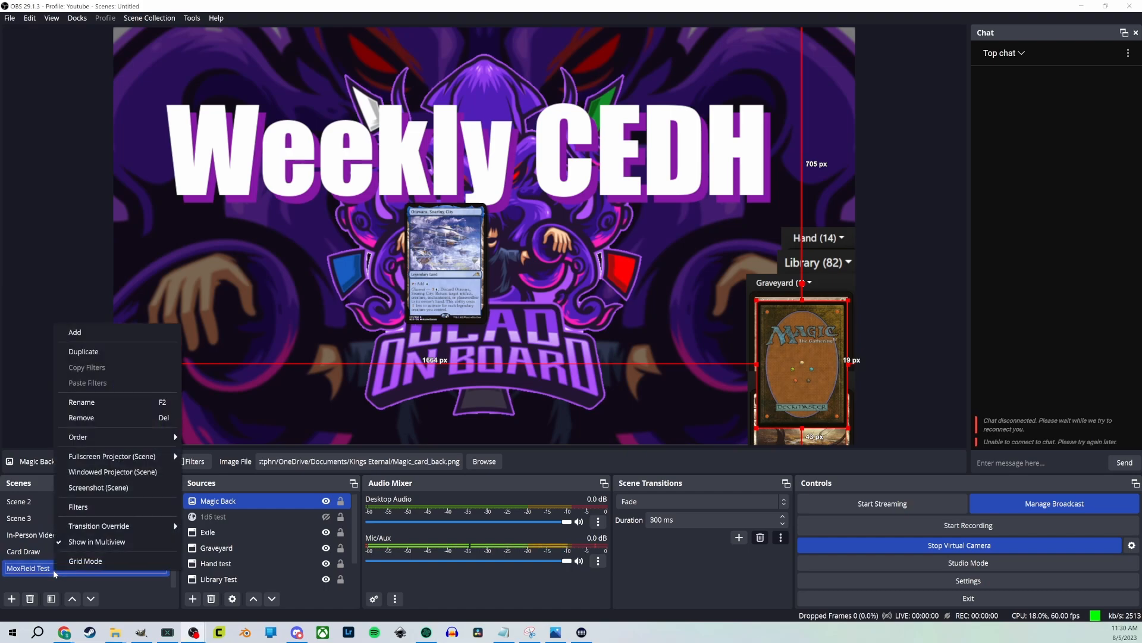
click(86, 509)
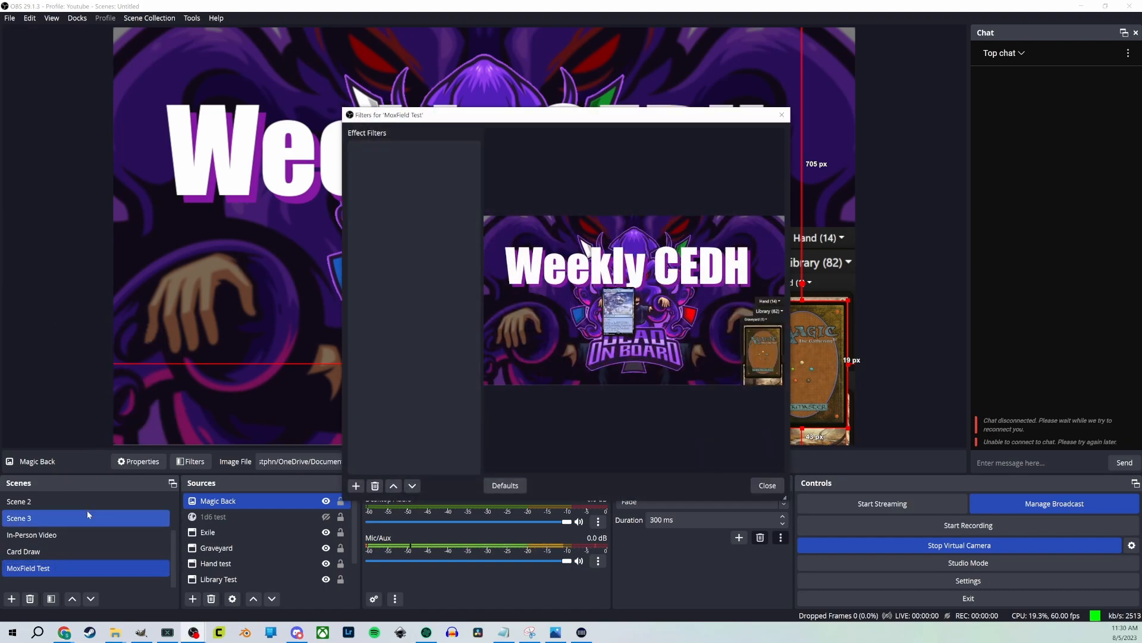
click(357, 486)
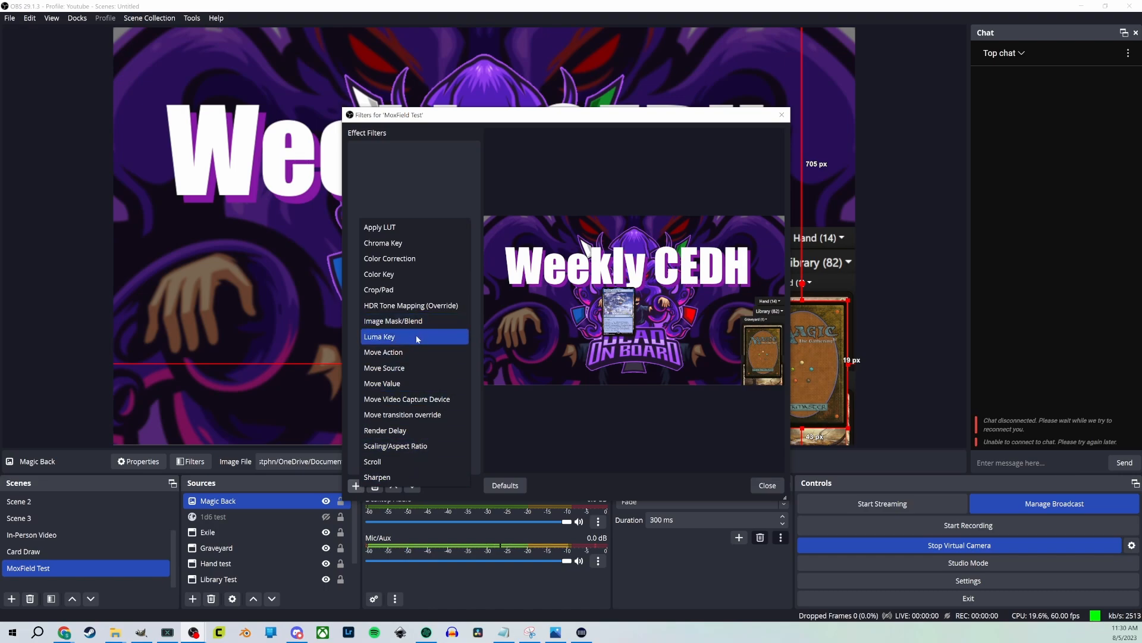
click(402, 369)
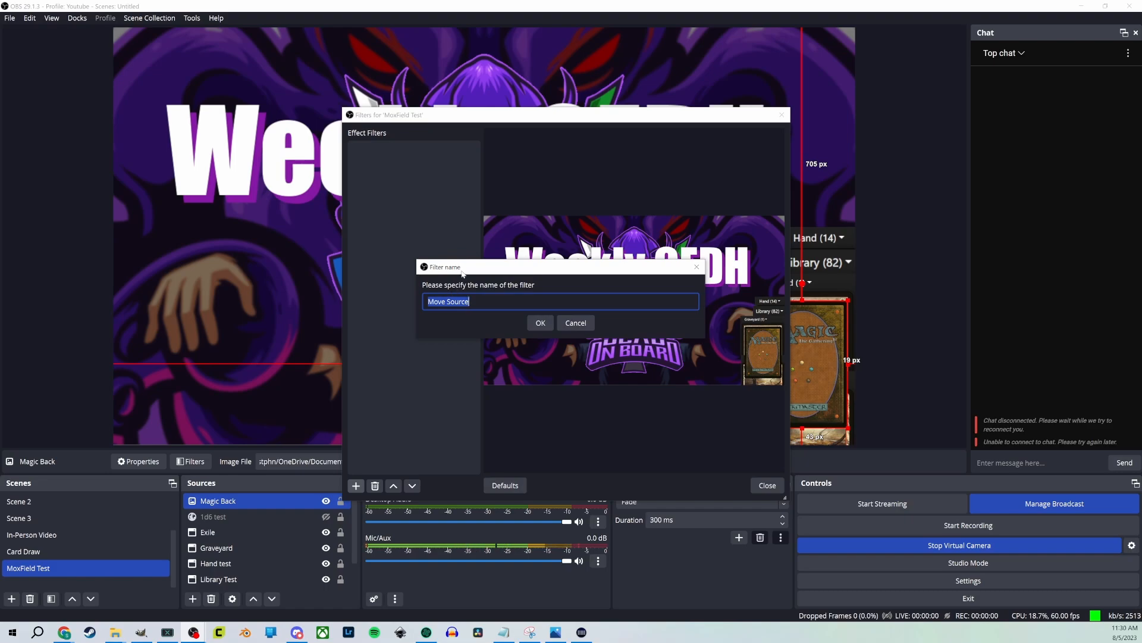
text(Draw 1)
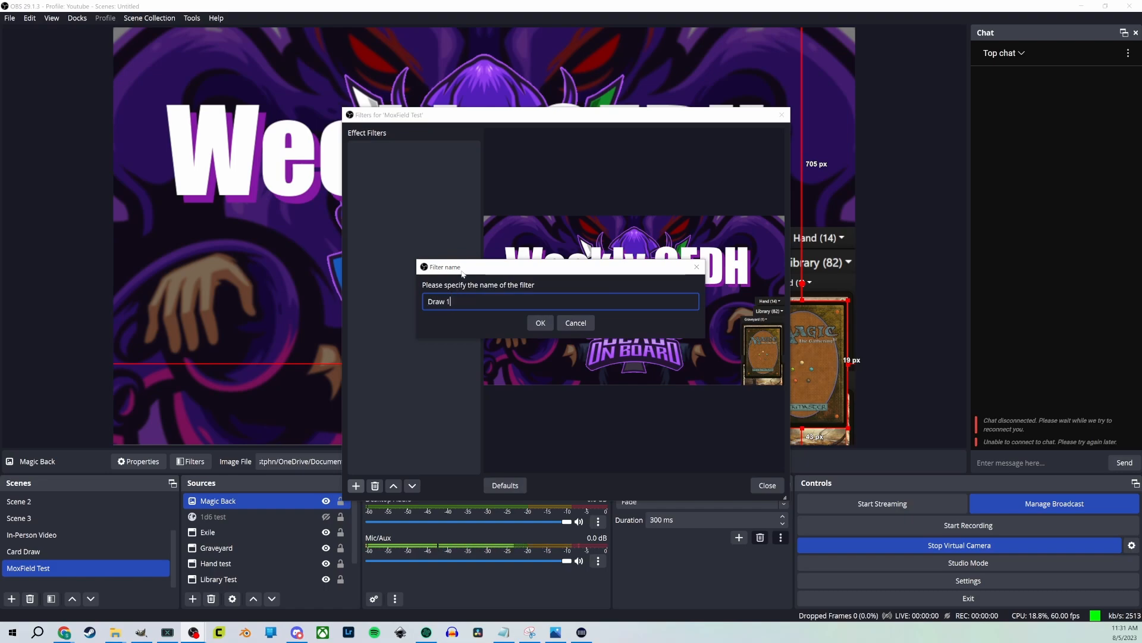
click(540, 323)
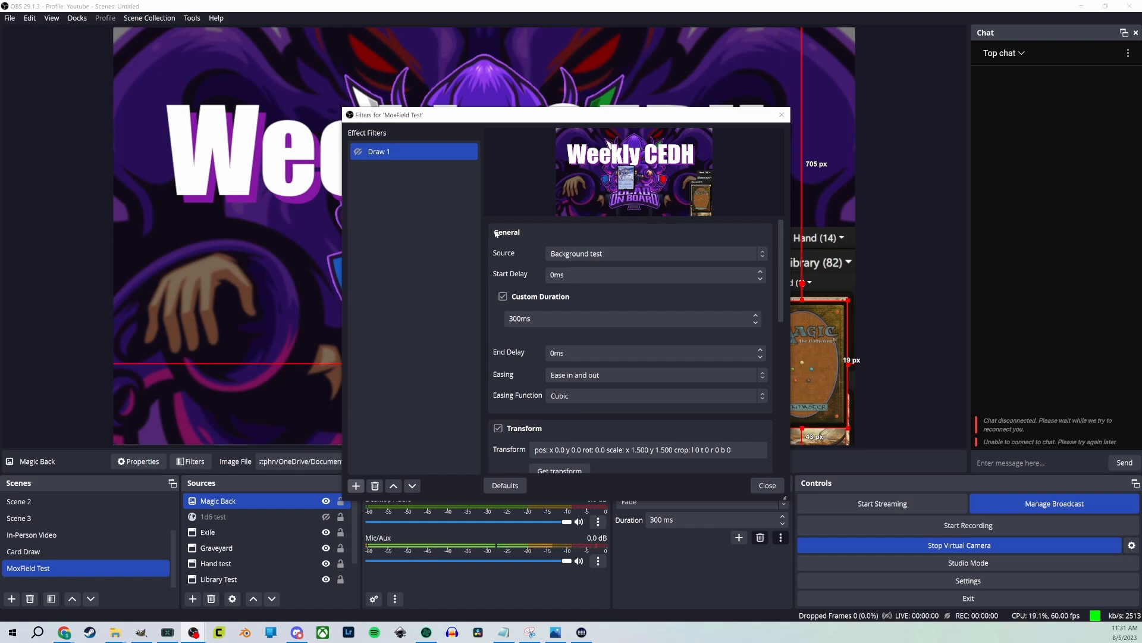
Set the Draw 1 filter's source to Magic Back and capture the image's current transform over the graveyard card
scroll(256, 553, down, 1)
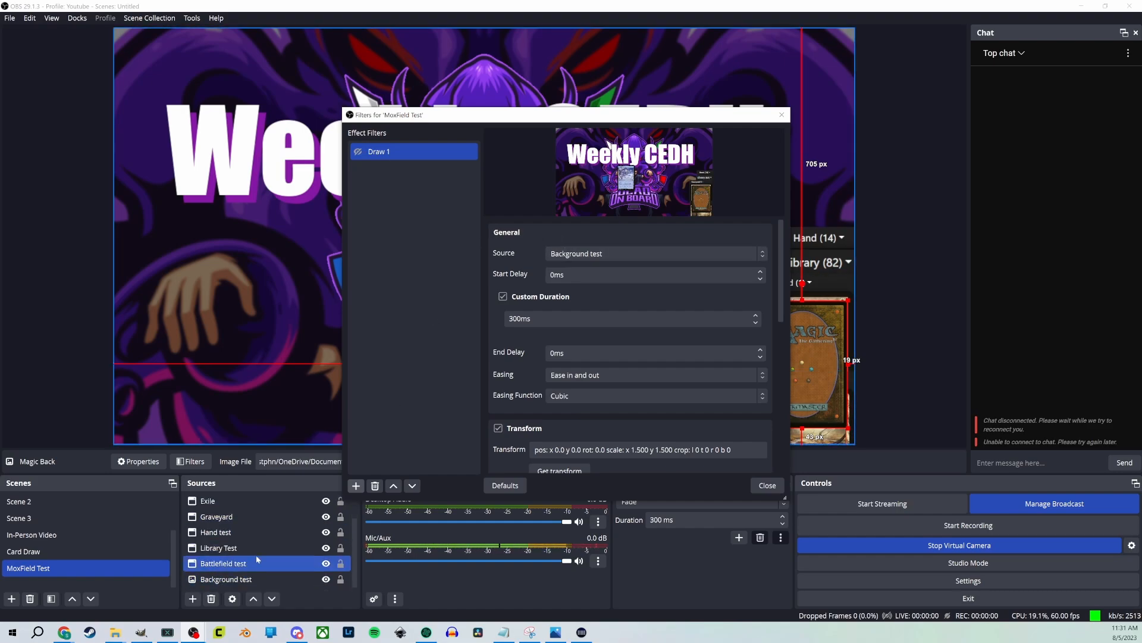
click(260, 548)
scroll(257, 554, up, 1)
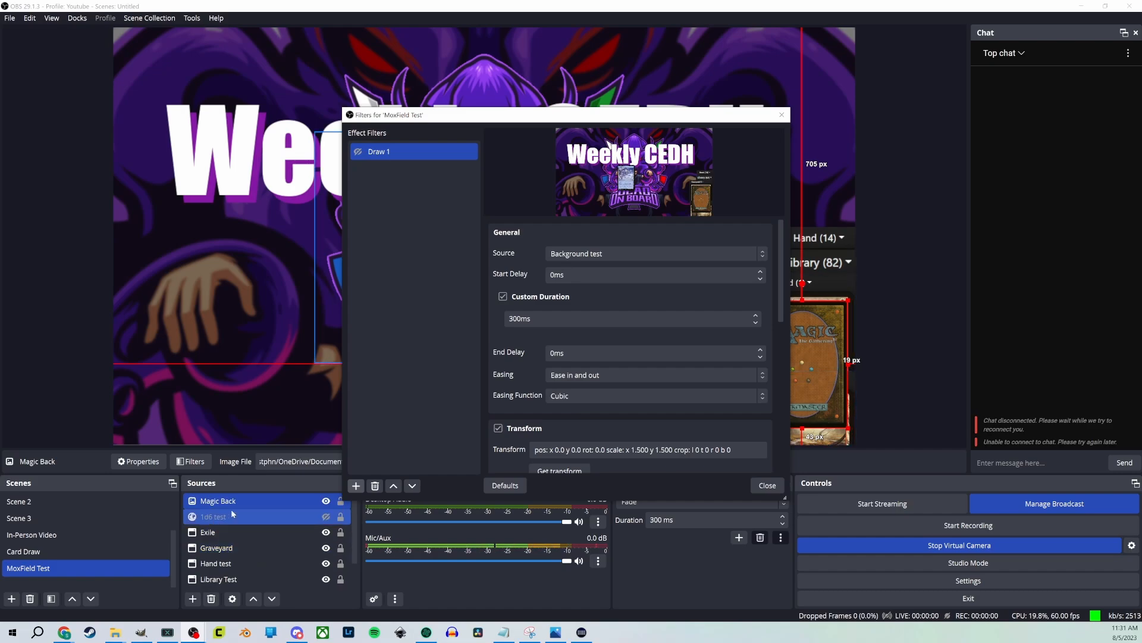
click(655, 254)
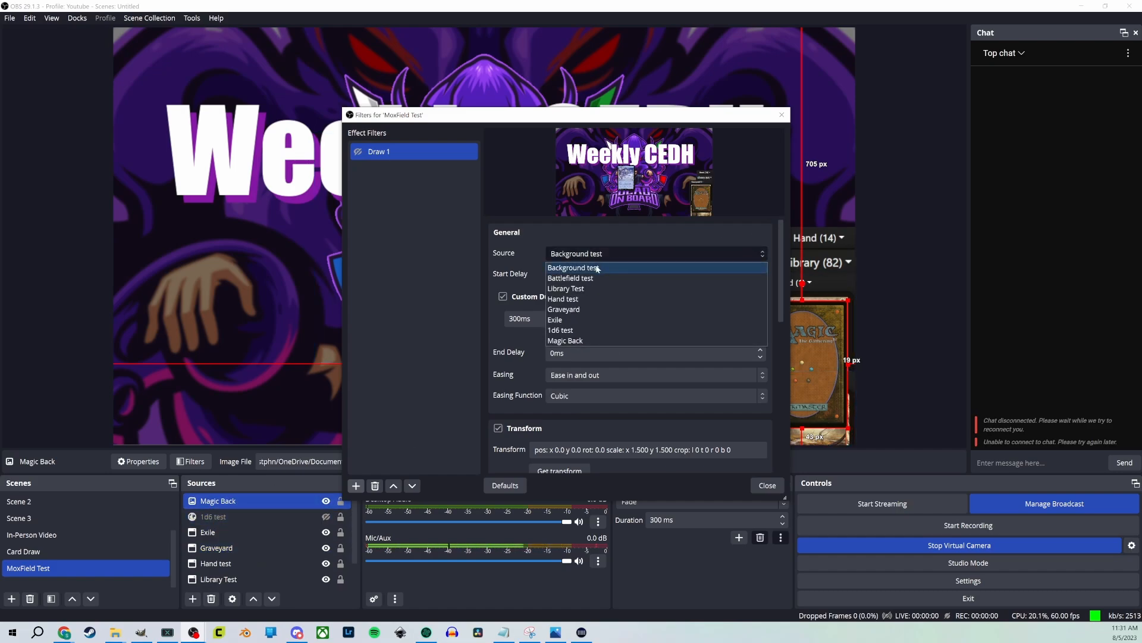
click(573, 340)
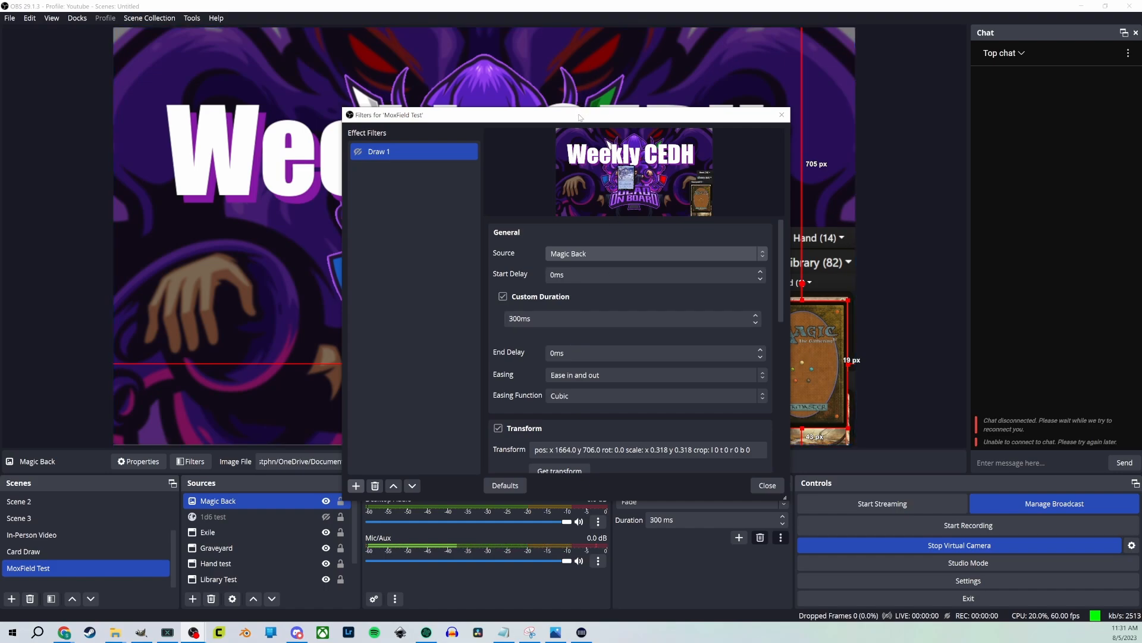
drag(589, 115, 503, 94)
scroll(464, 279, down, 3)
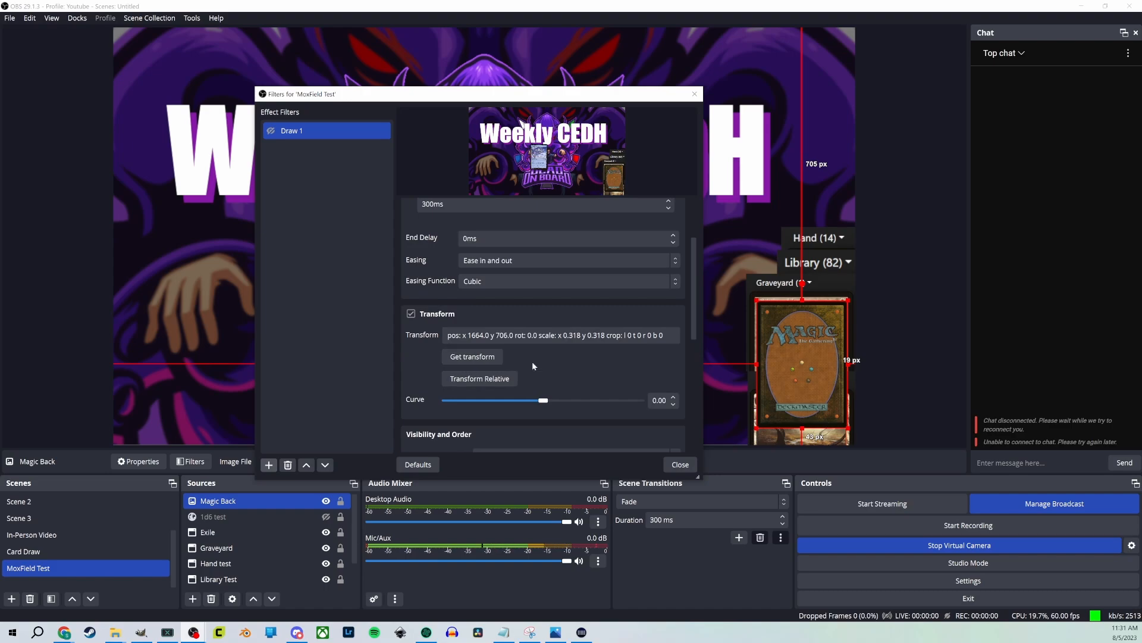
click(487, 360)
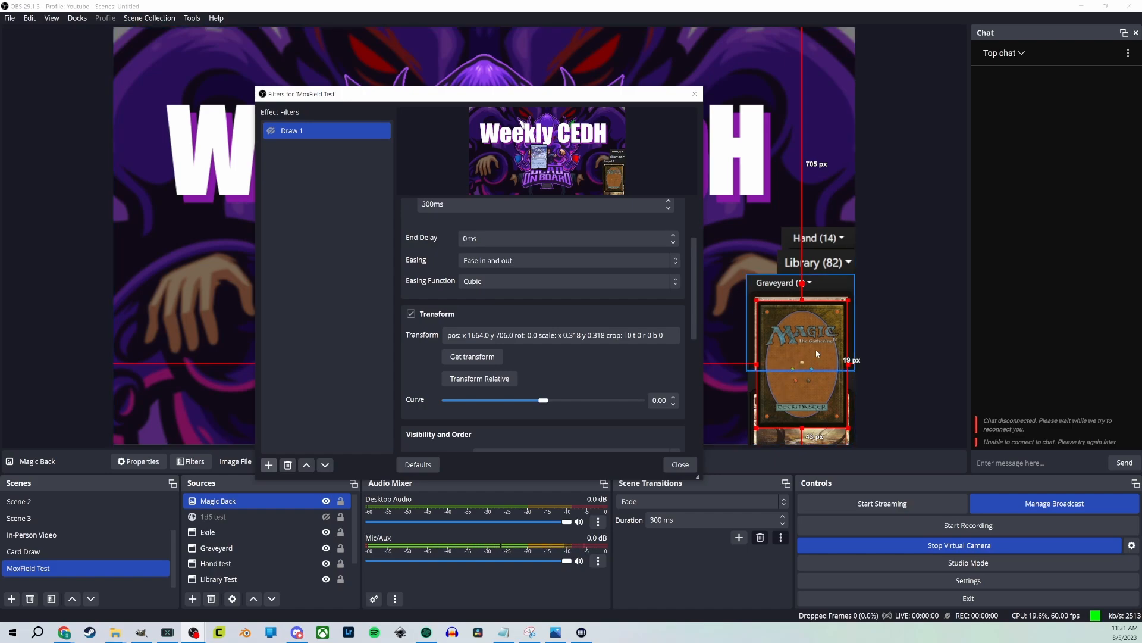
Add a second Move Source filter named "Draw 2" to the scene and set its source to Magic Back
click(276, 467)
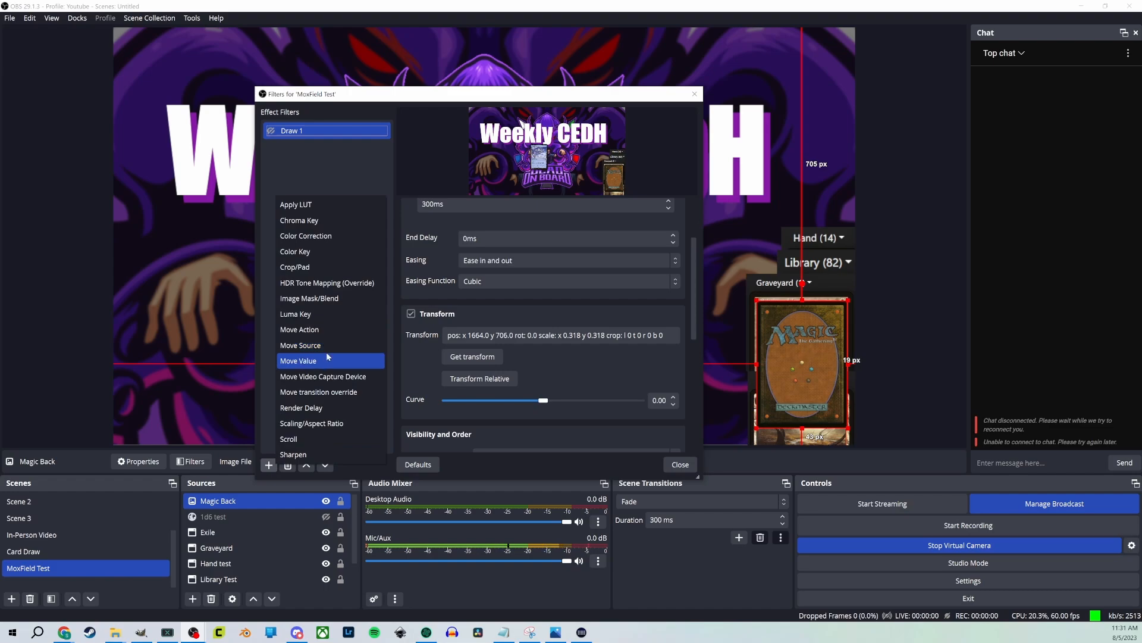
click(329, 345)
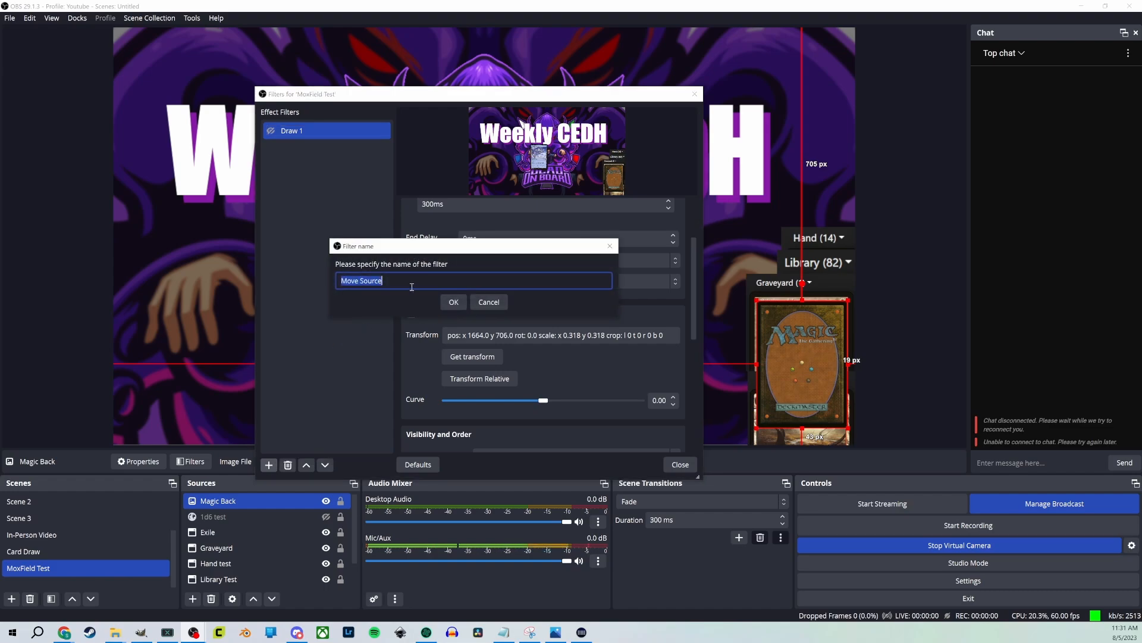
text(Draw 2)
click(453, 303)
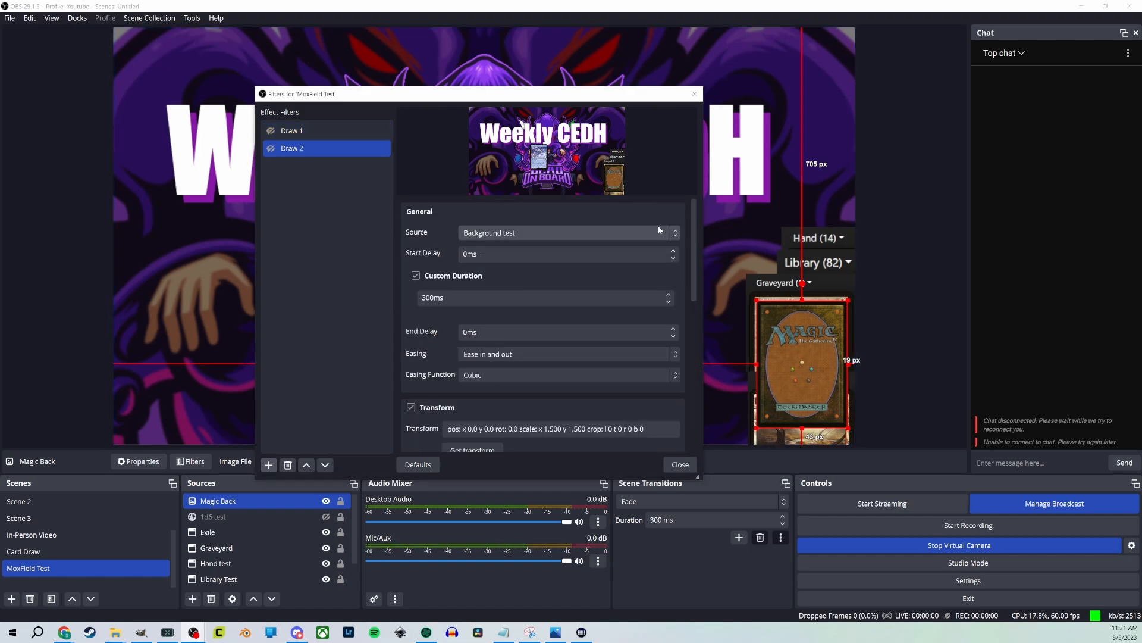
click(538, 229)
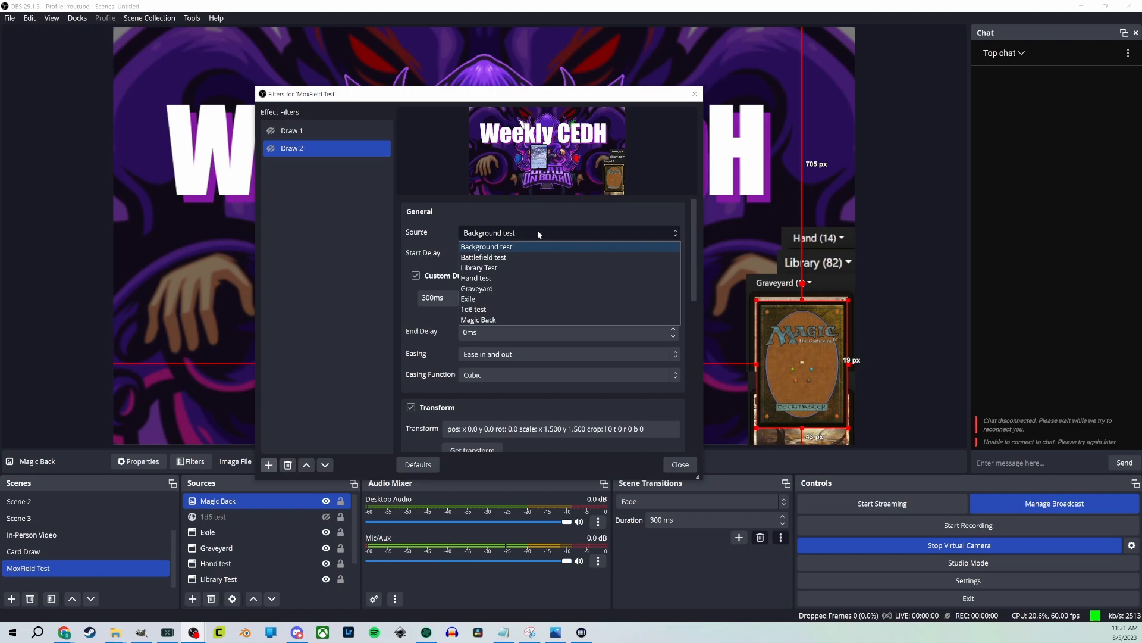
click(494, 320)
Move the Magic Back image to about x 329, y 655 on the canvas and capture that transform in the Draw 2 filter
drag(805, 348, 333, 297)
drag(476, 101, 727, 107)
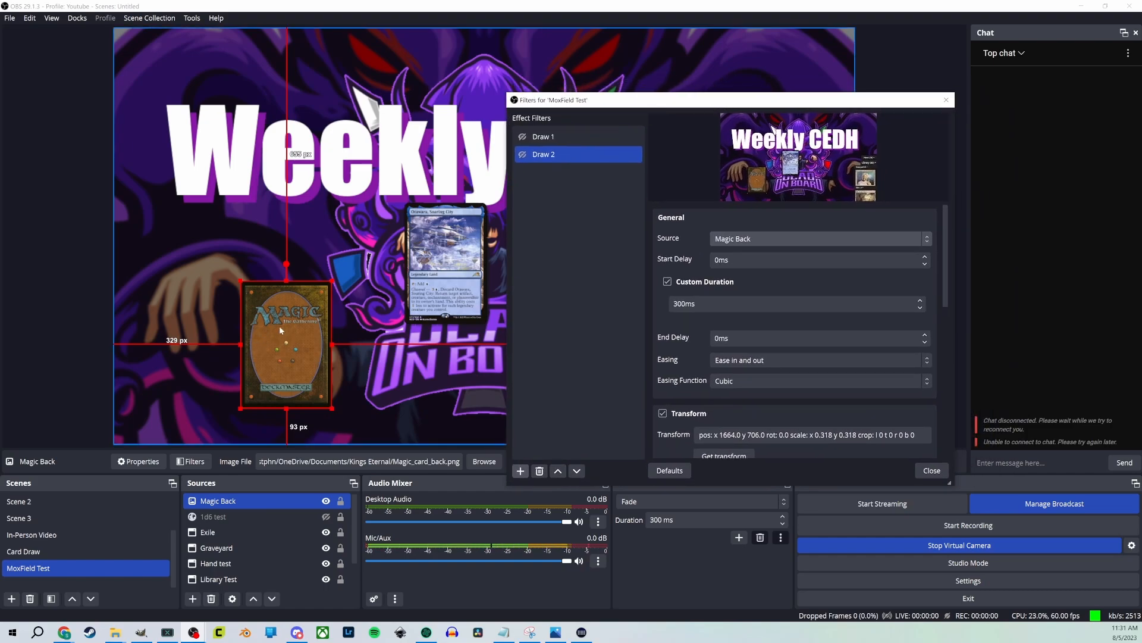
scroll(677, 322, down, 1)
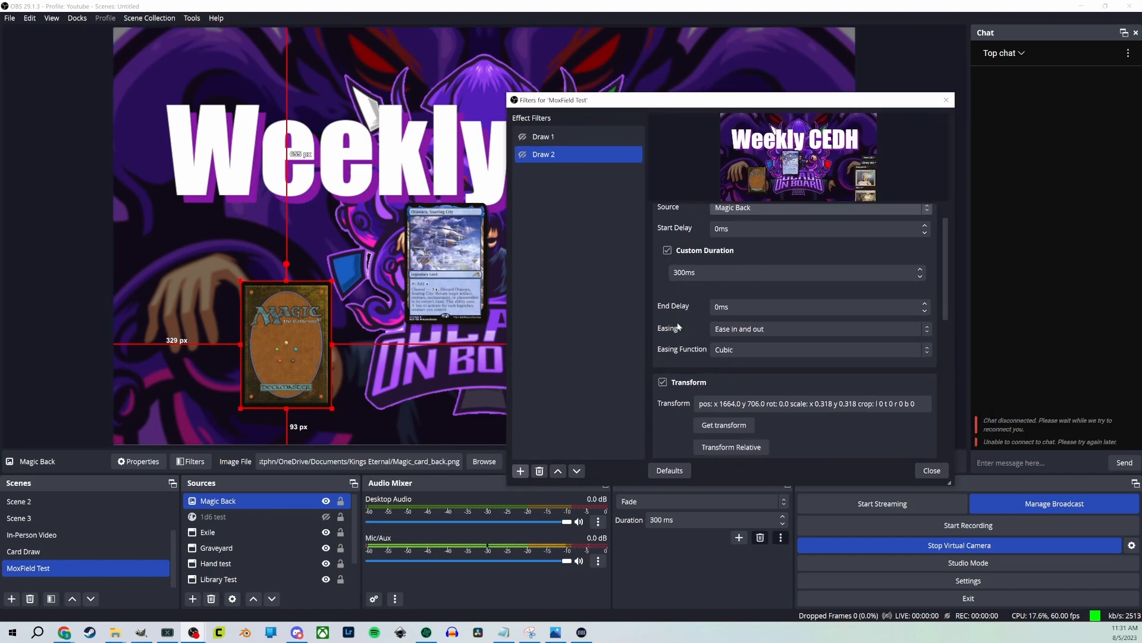
click(724, 425)
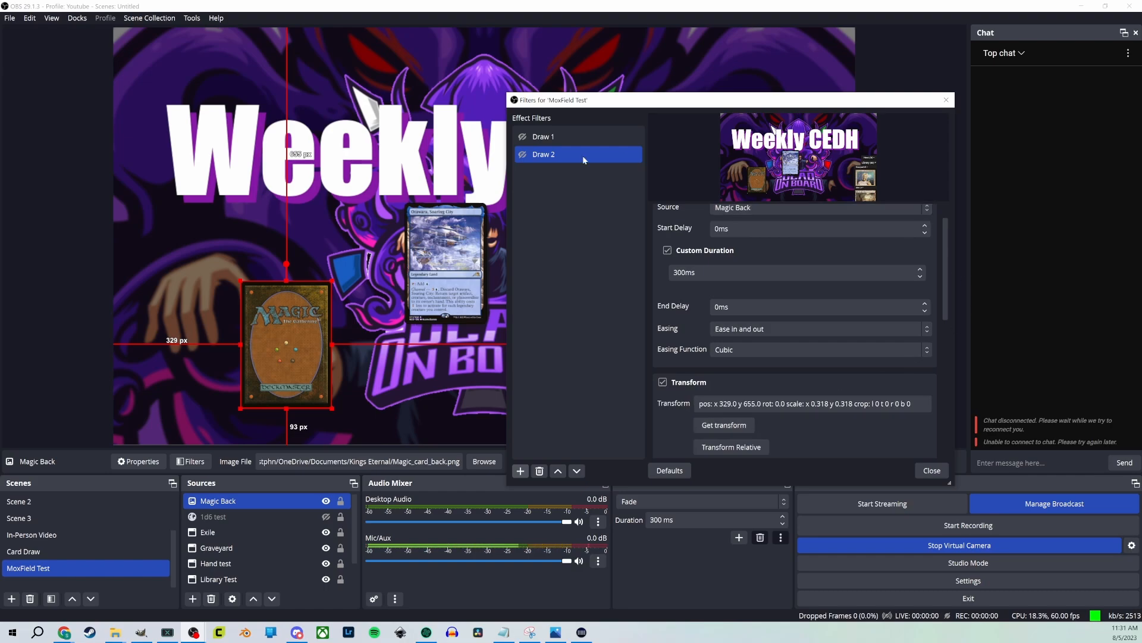
Test the card movement by triggering the Draw 1 and Draw 2 filters alternately, ending with Draw 2
click(523, 136)
click(523, 147)
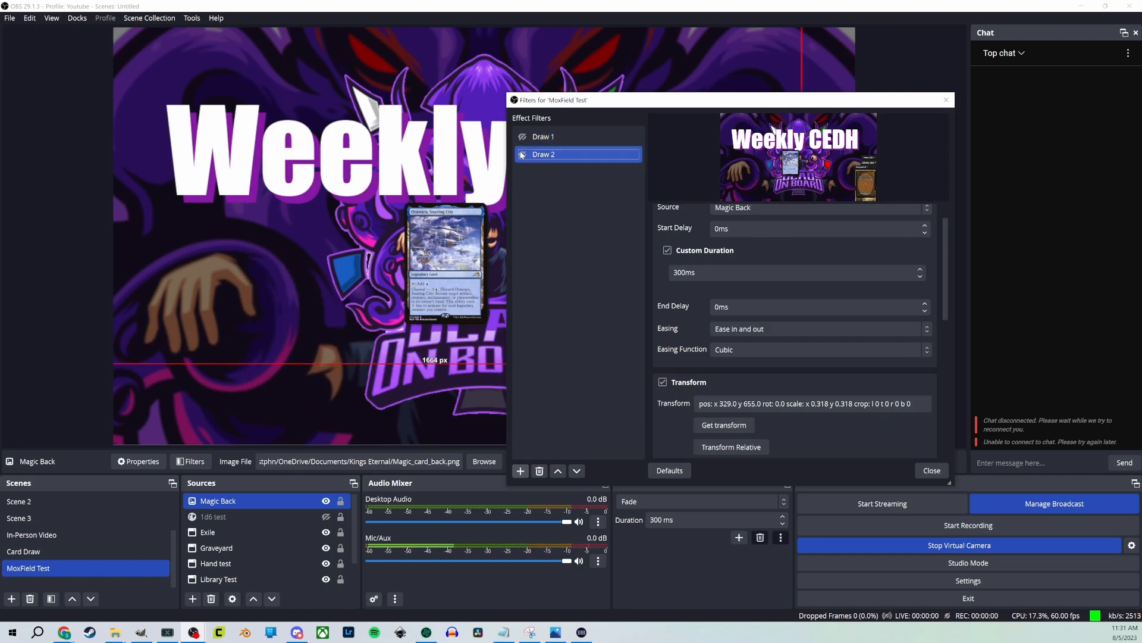
click(522, 154)
click(522, 137)
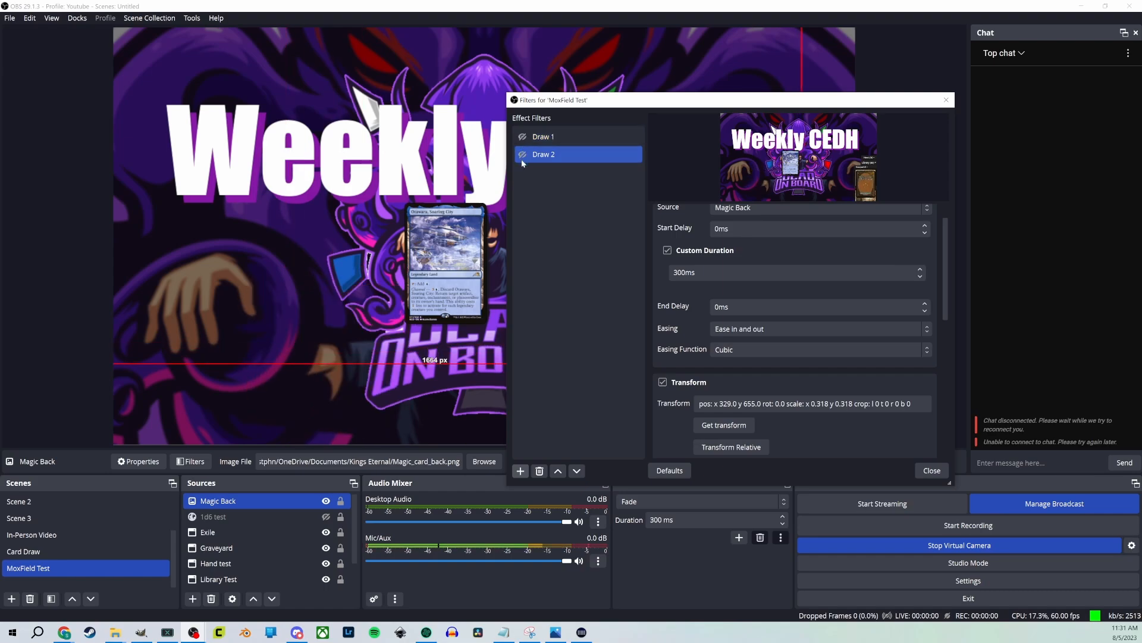
click(522, 155)
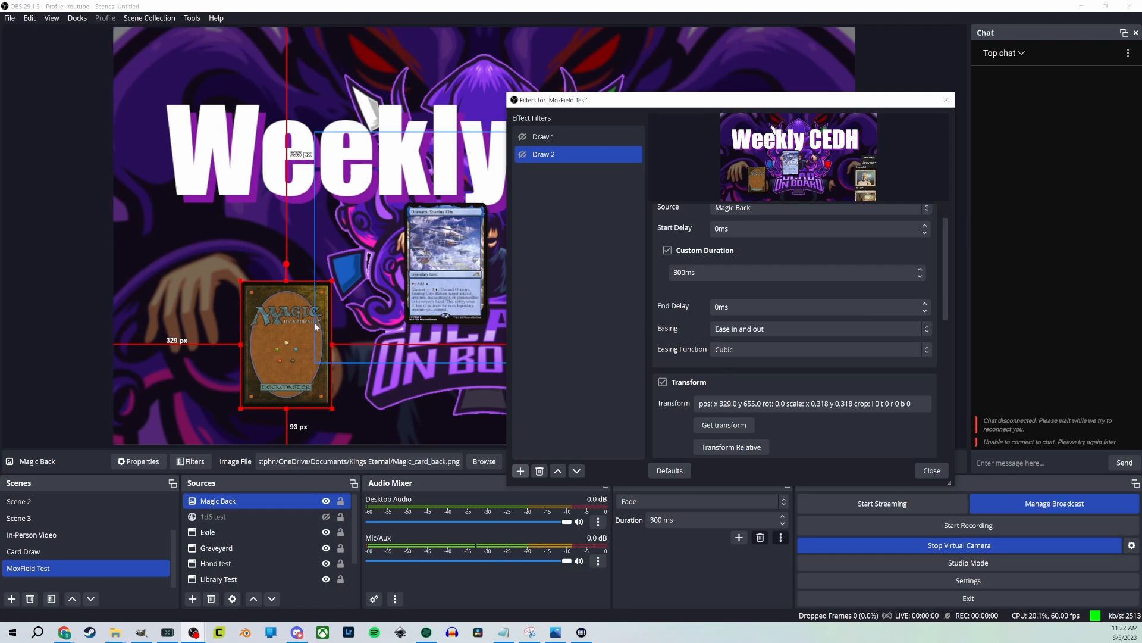
ctrl+click(215, 580)
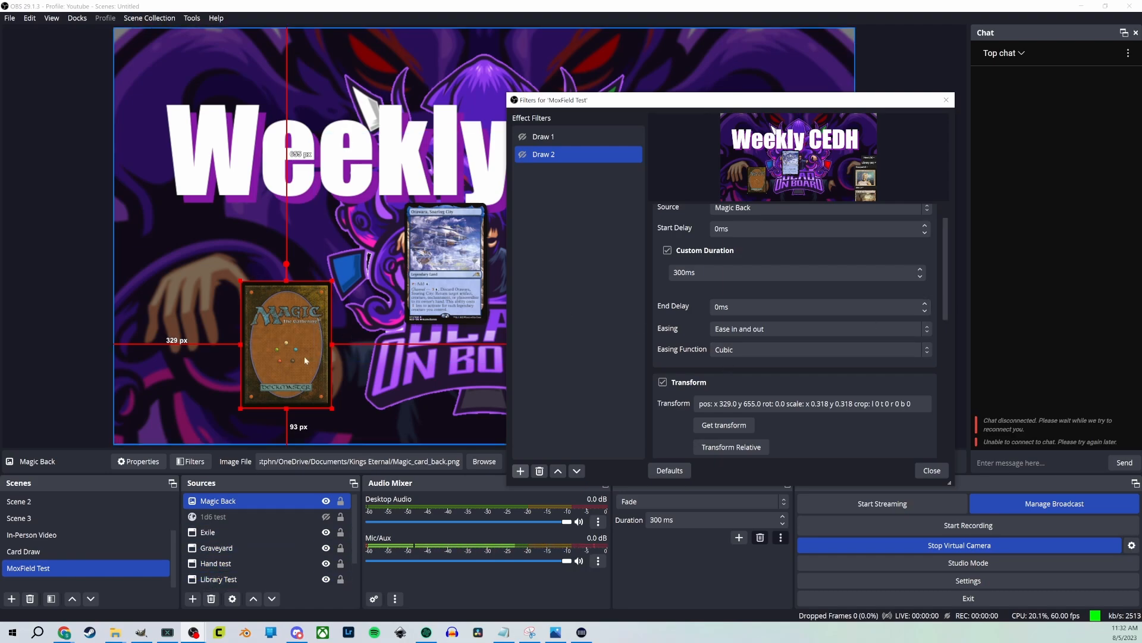
Add a third Move Source filter named "Draw 3" to the scene and set its source to Magic Back
click(522, 471)
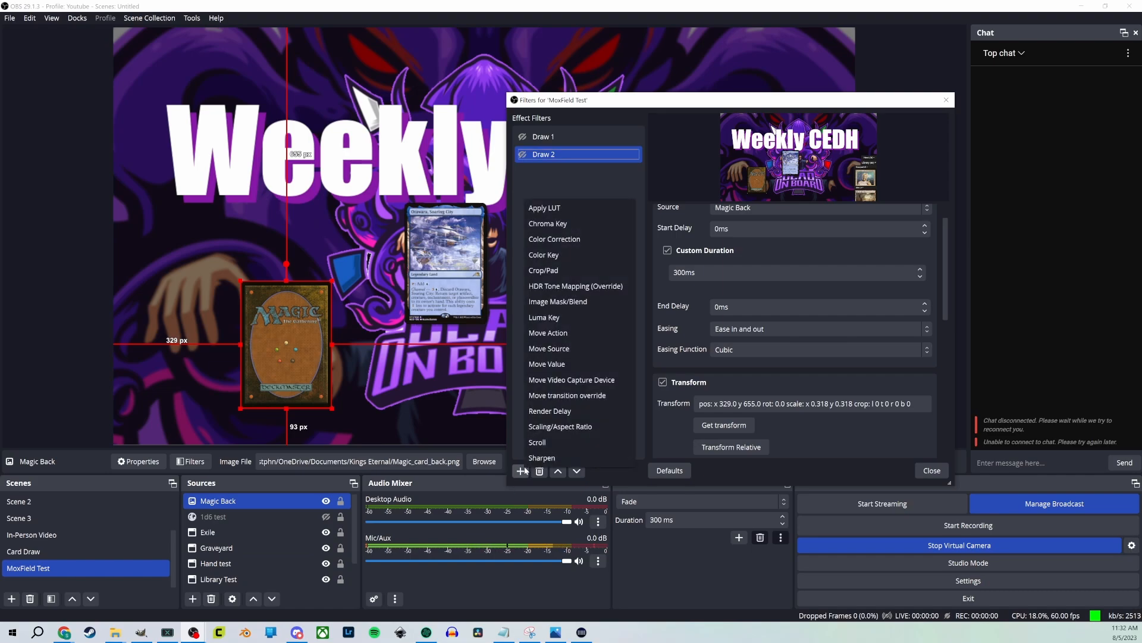
click(574, 347)
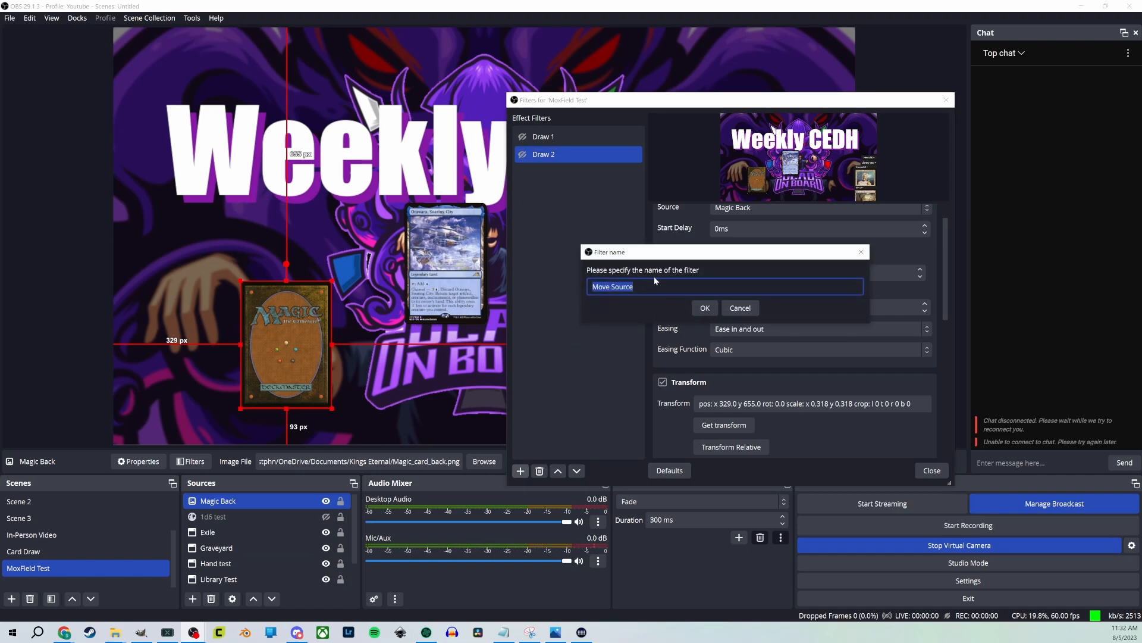
text(Draw )
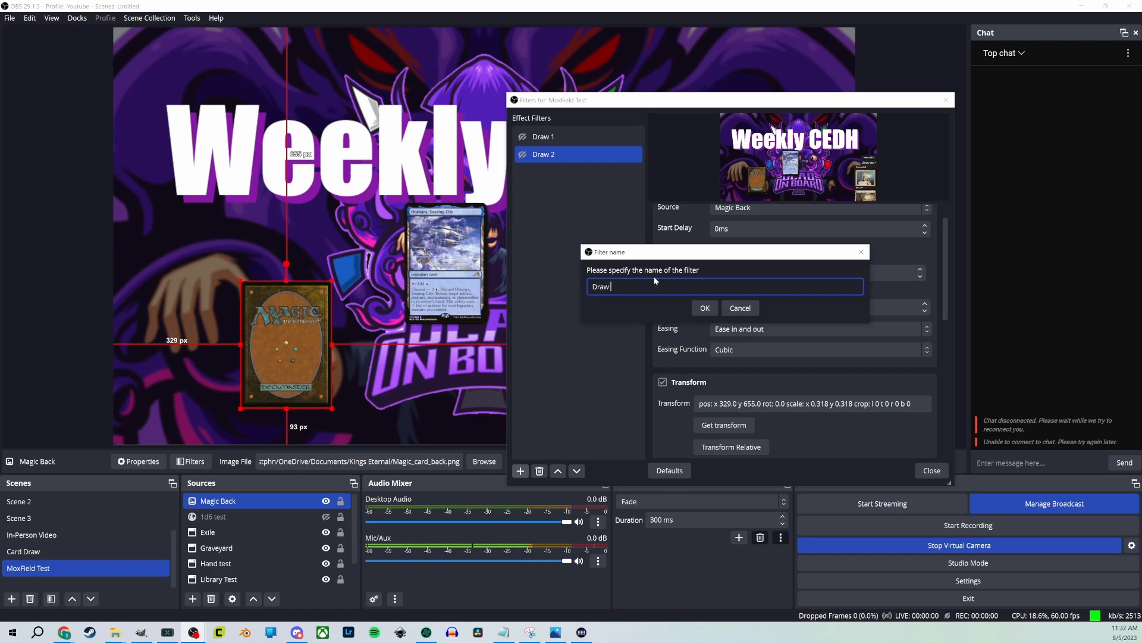
text(3)
click(701, 307)
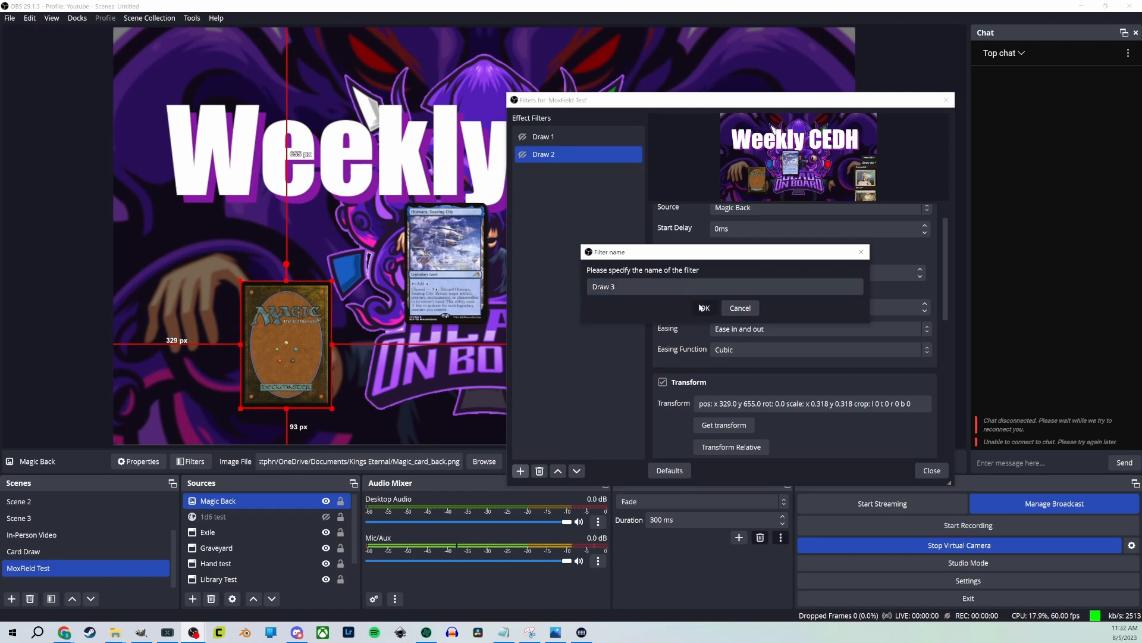
click(788, 243)
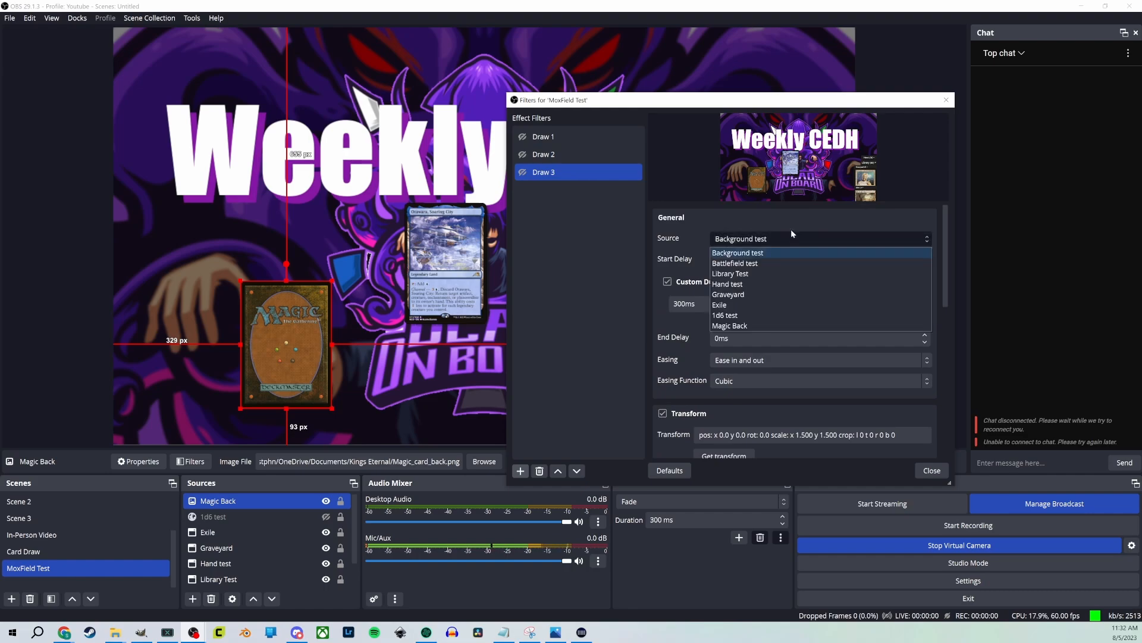
click(742, 326)
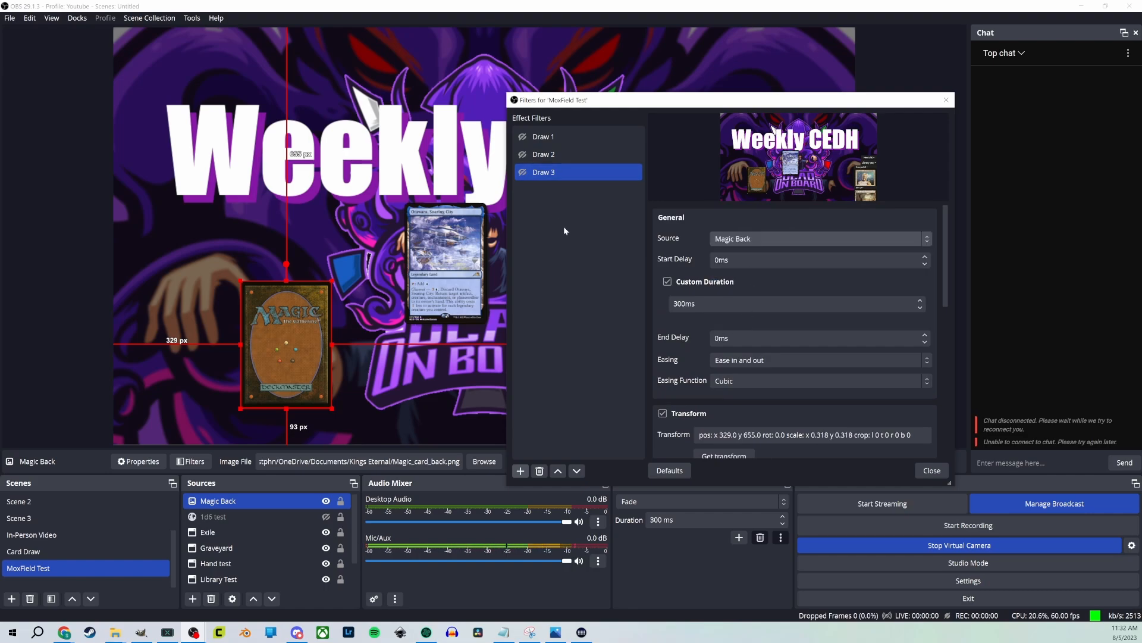
Move the Magic Back image straight down off the canvas to about y 1079 and capture that transform in the Draw 3 filter
drag(280, 305, 274, 468)
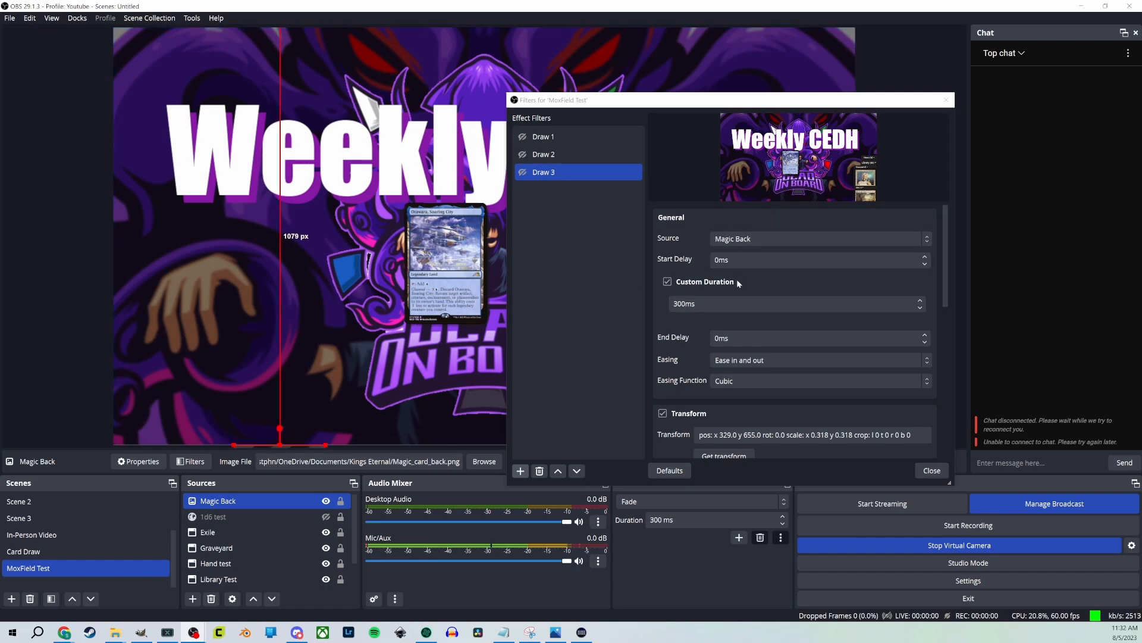
scroll(738, 327, down, 2)
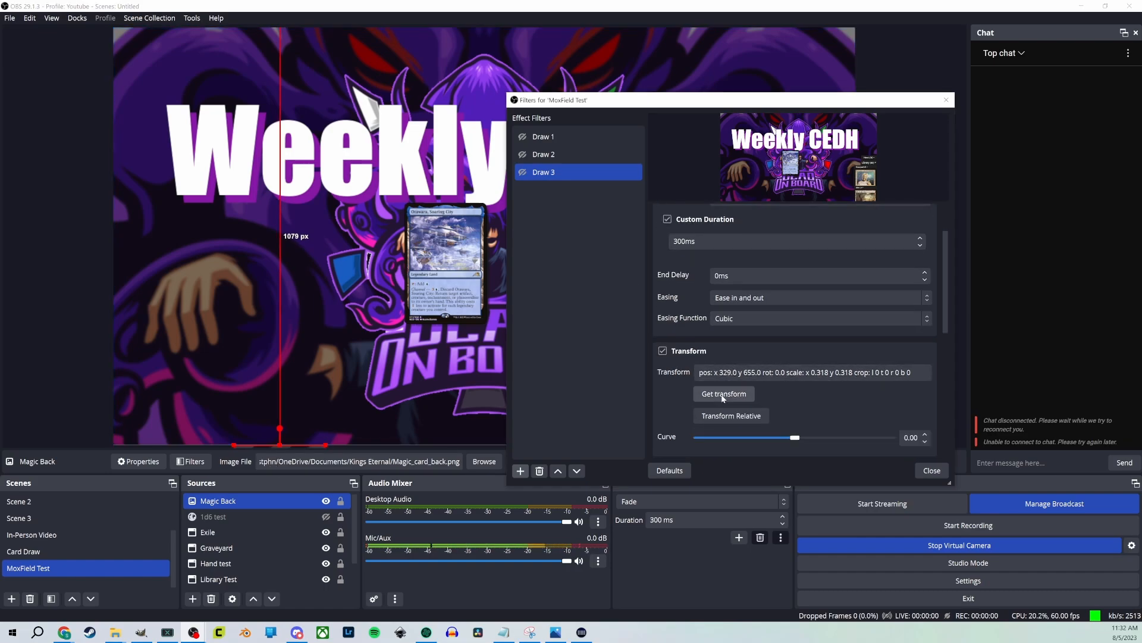
click(724, 394)
Test the full card movement by triggering the Draw 1, Draw 2 and Draw 3 filters in order
click(523, 136)
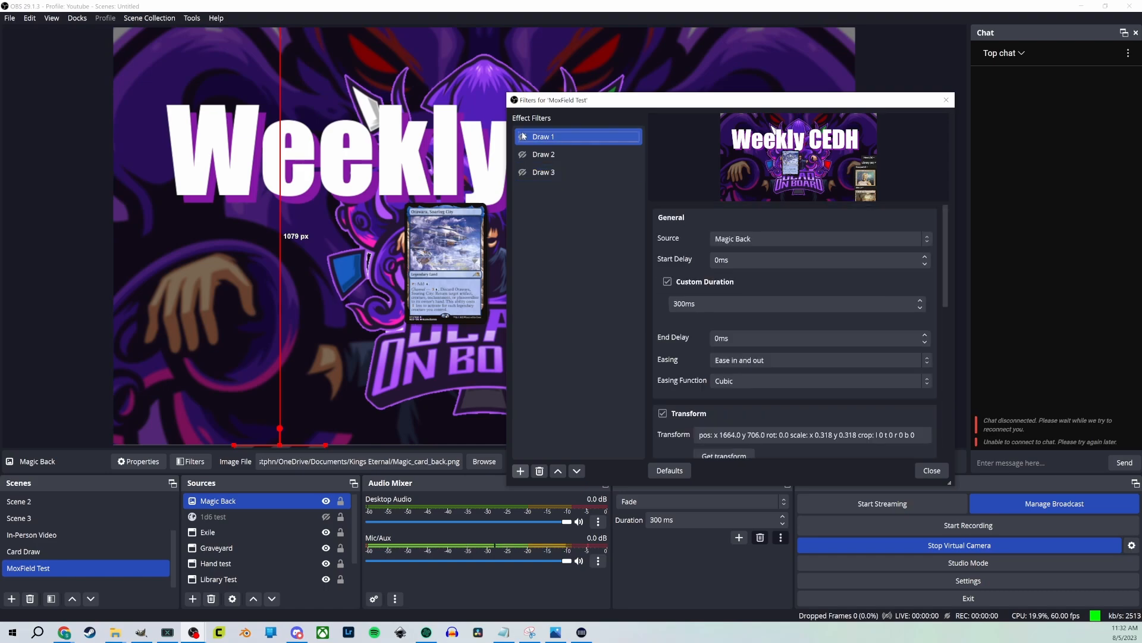
click(522, 137)
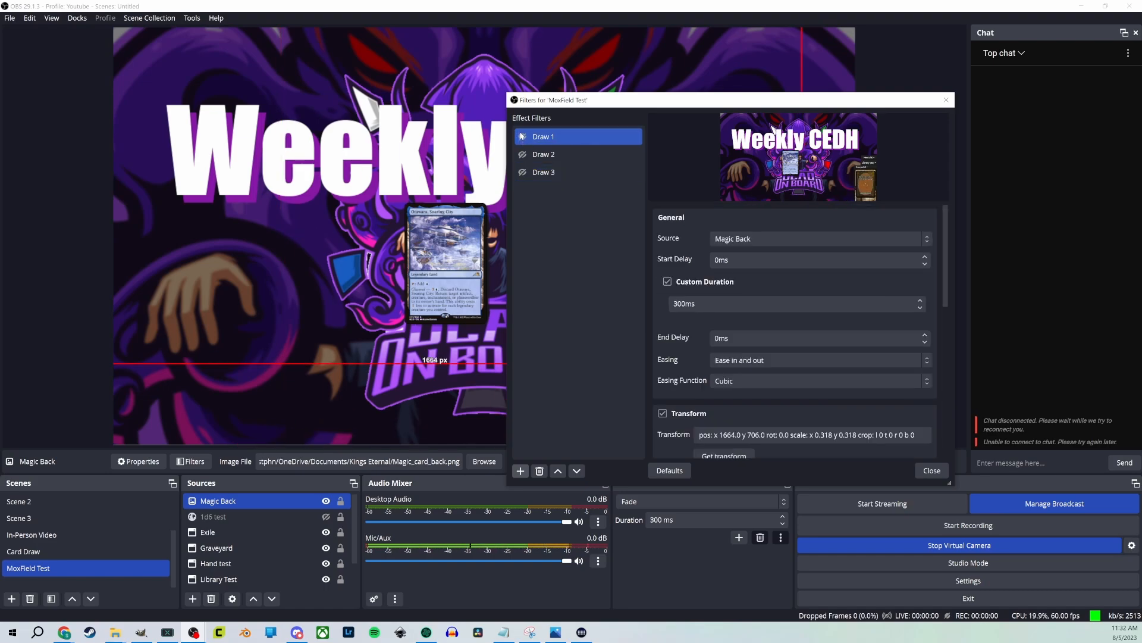
click(523, 172)
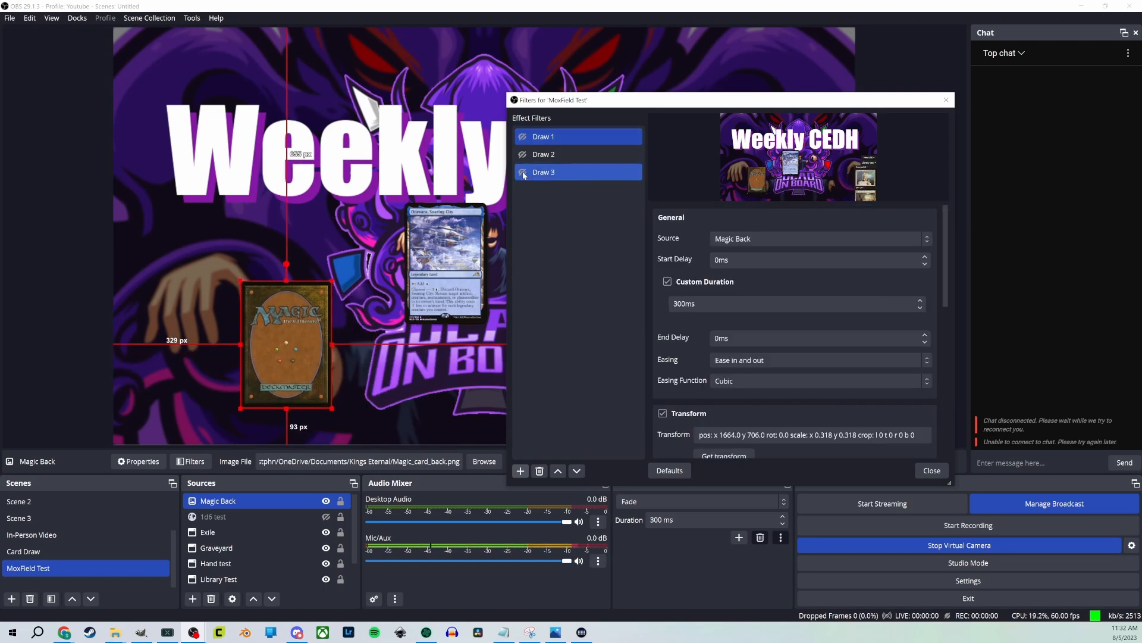
click(523, 175)
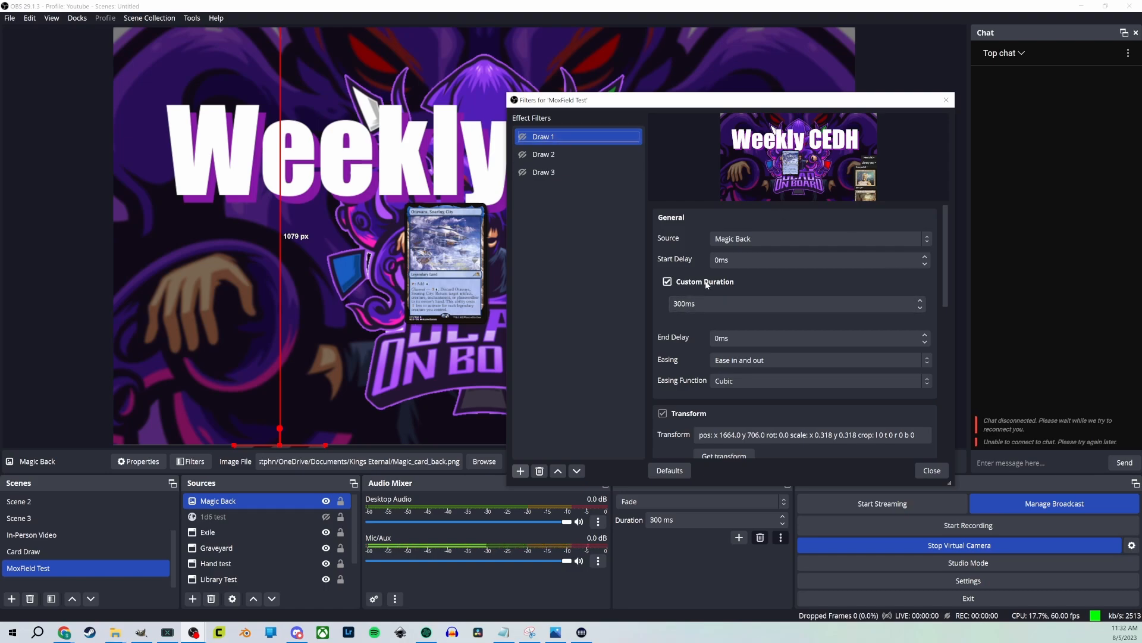
Set the Draw 1 filter's next move to Draw 2
scroll(673, 327, down, 3)
scroll(674, 331, down, 3)
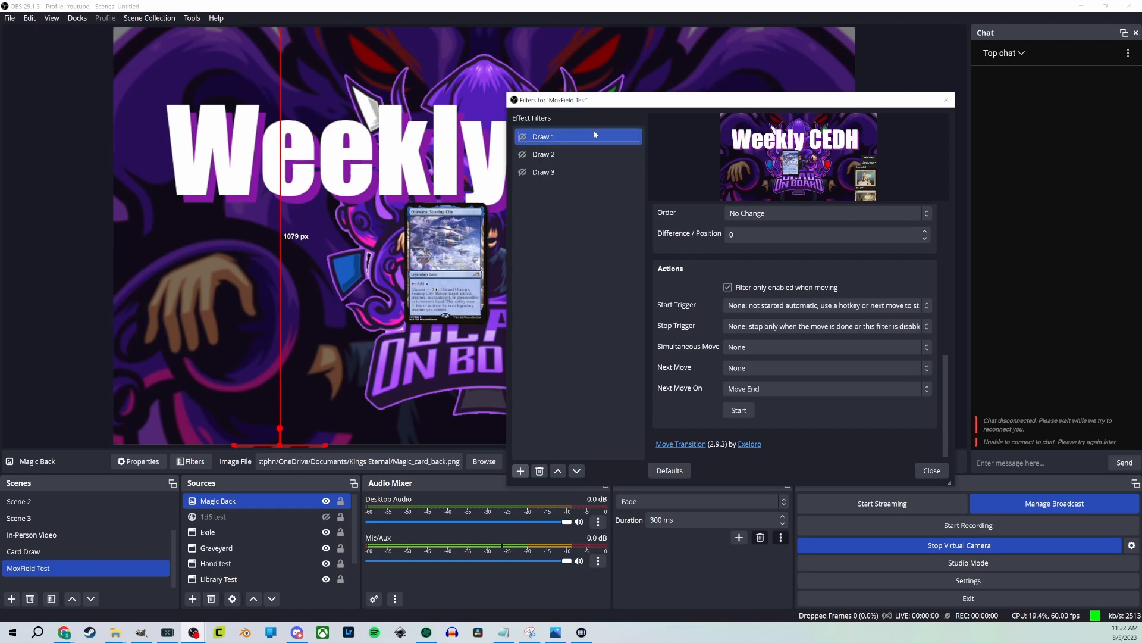
click(743, 369)
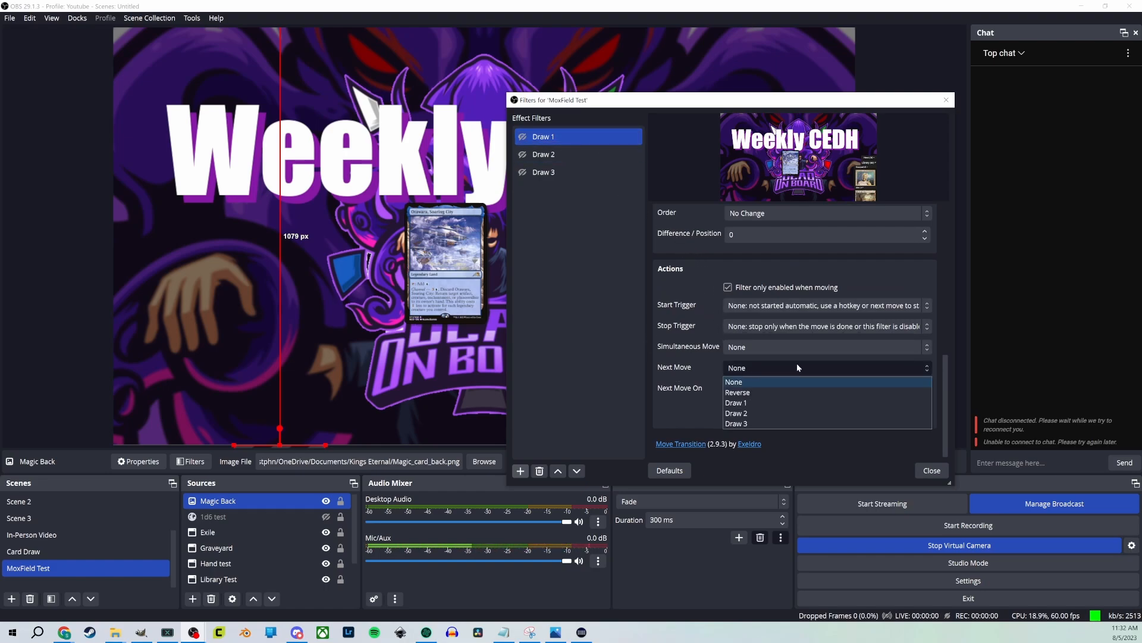
click(741, 416)
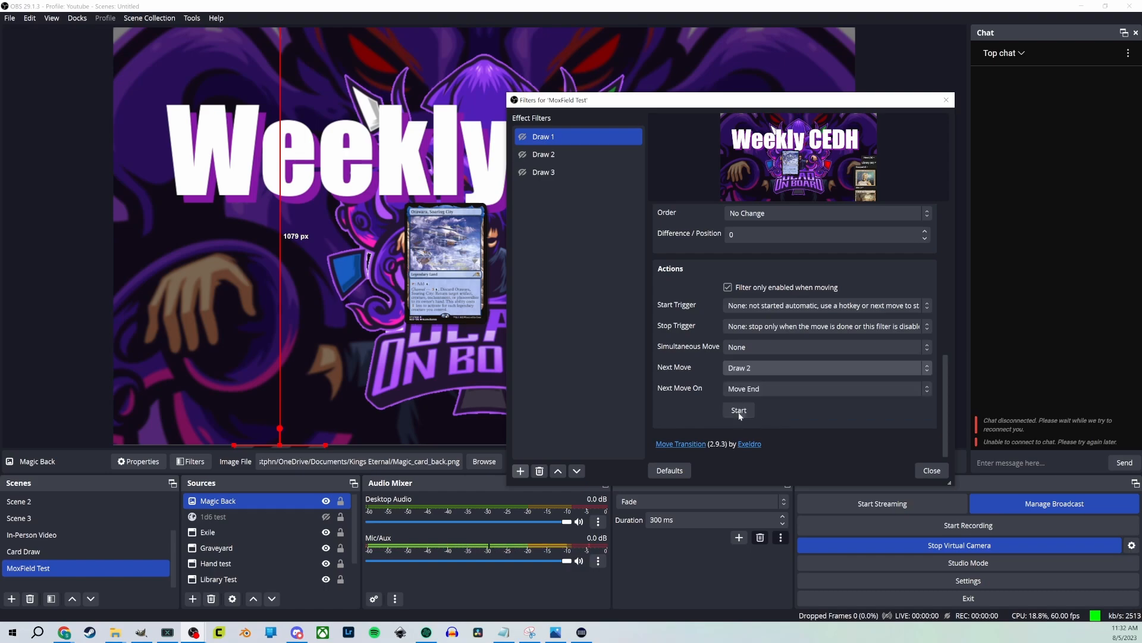
Set the Draw 2 filter's next move to Draw 3, and run the sequence by enabling Draw 1
click(558, 156)
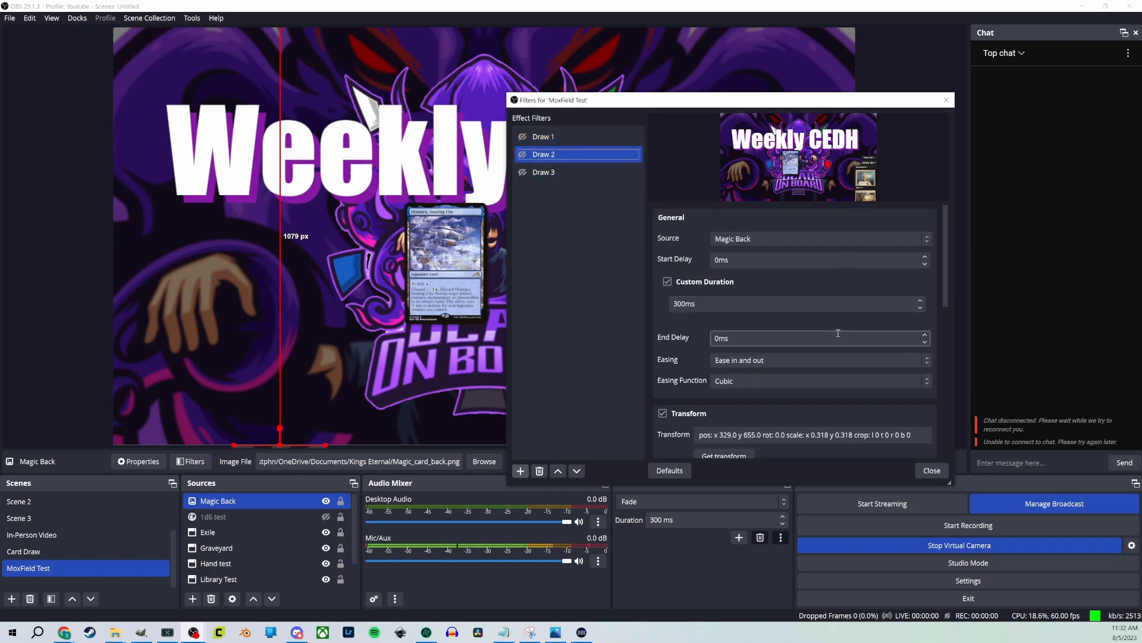
scroll(748, 316, down, 5)
scroll(676, 349, down, 3)
scroll(676, 349, down, 3)
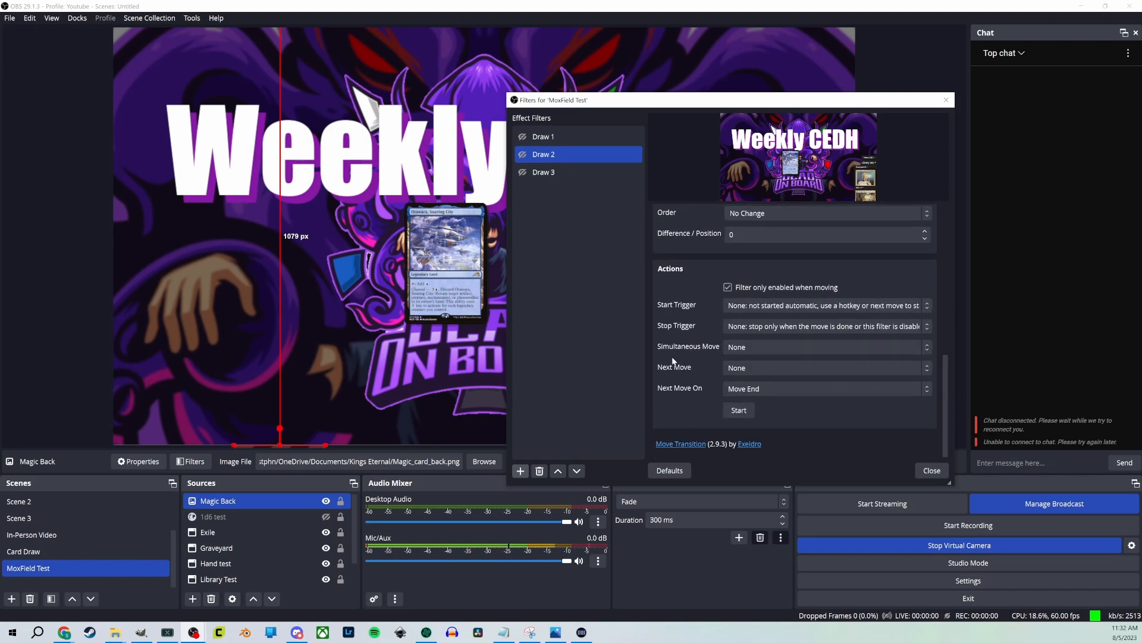
click(753, 364)
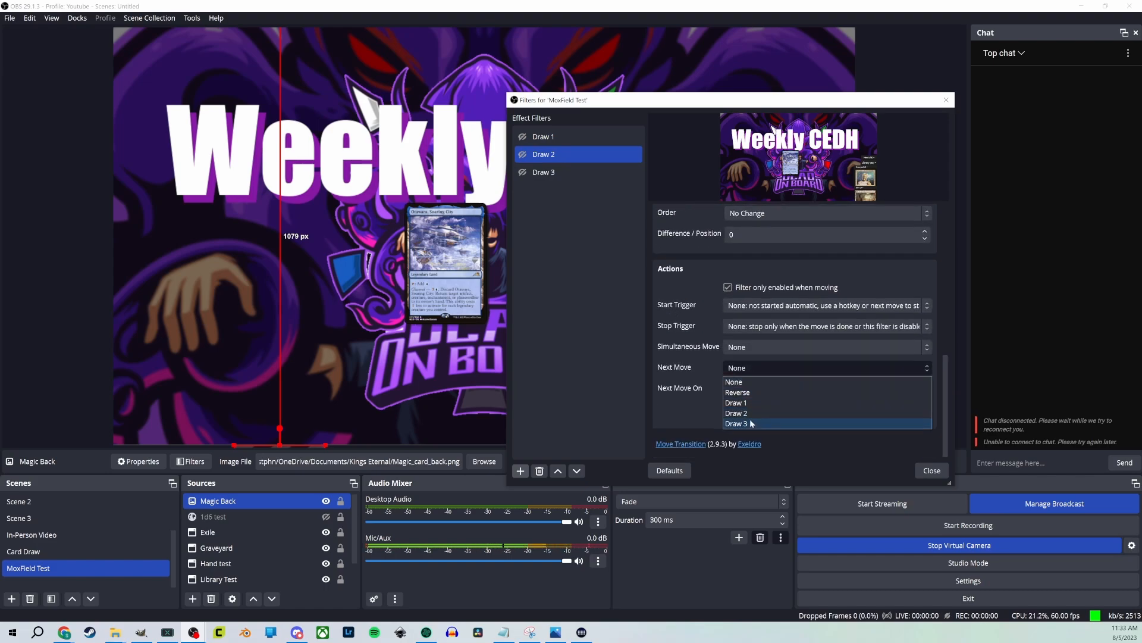
click(752, 424)
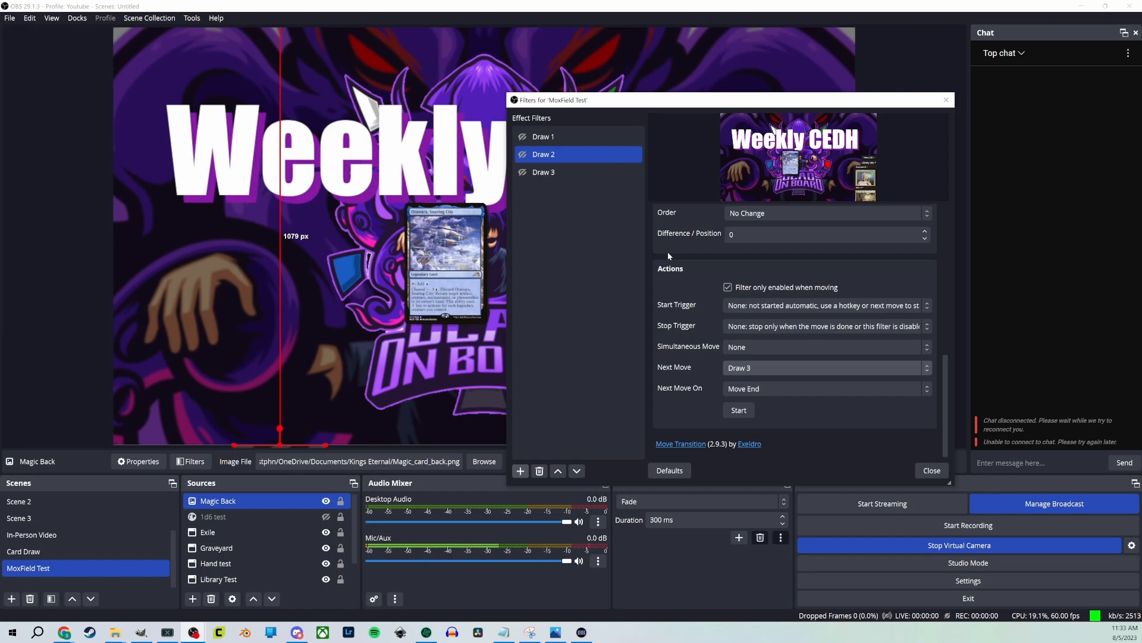
click(522, 137)
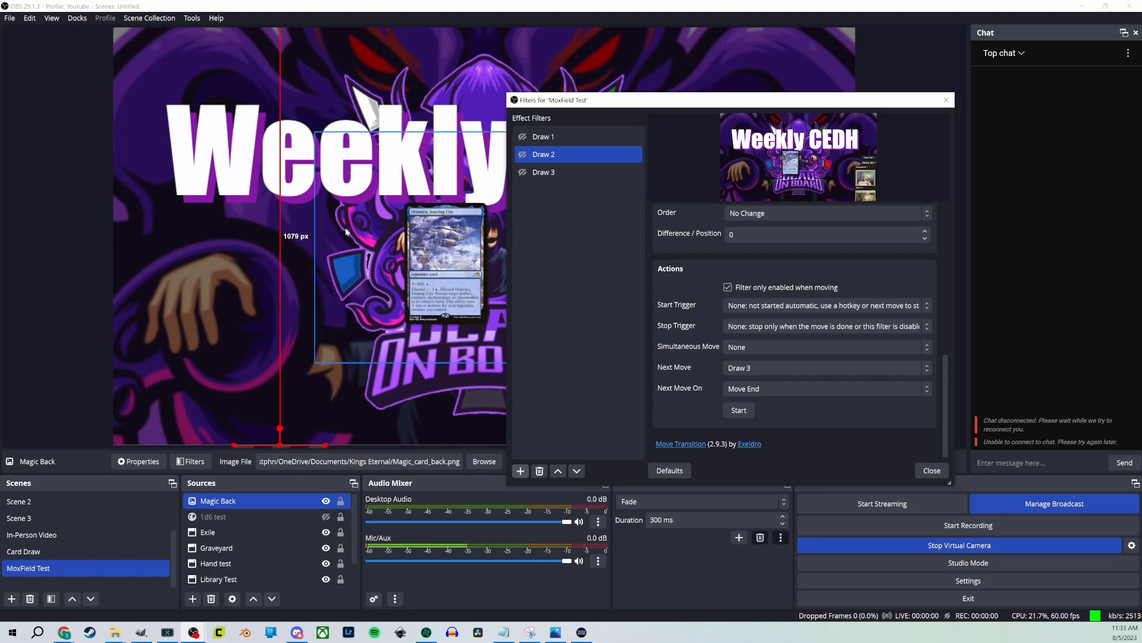
Duplicate the Draw 3 filter and name the copy Draw 4
click(556, 173)
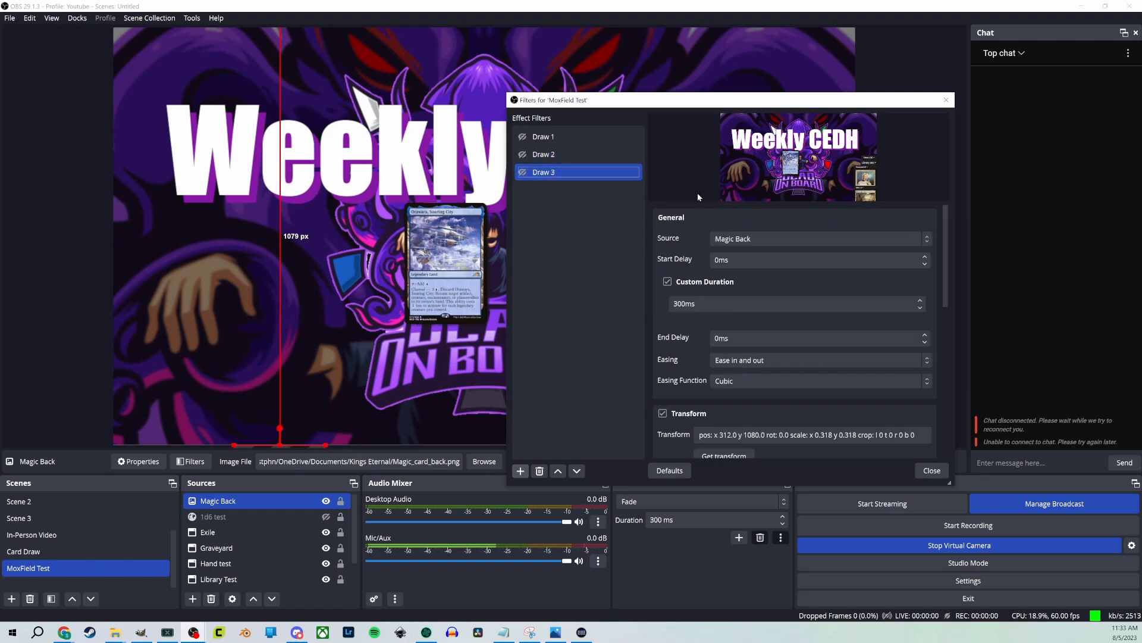
right_click(595, 175)
click(647, 202)
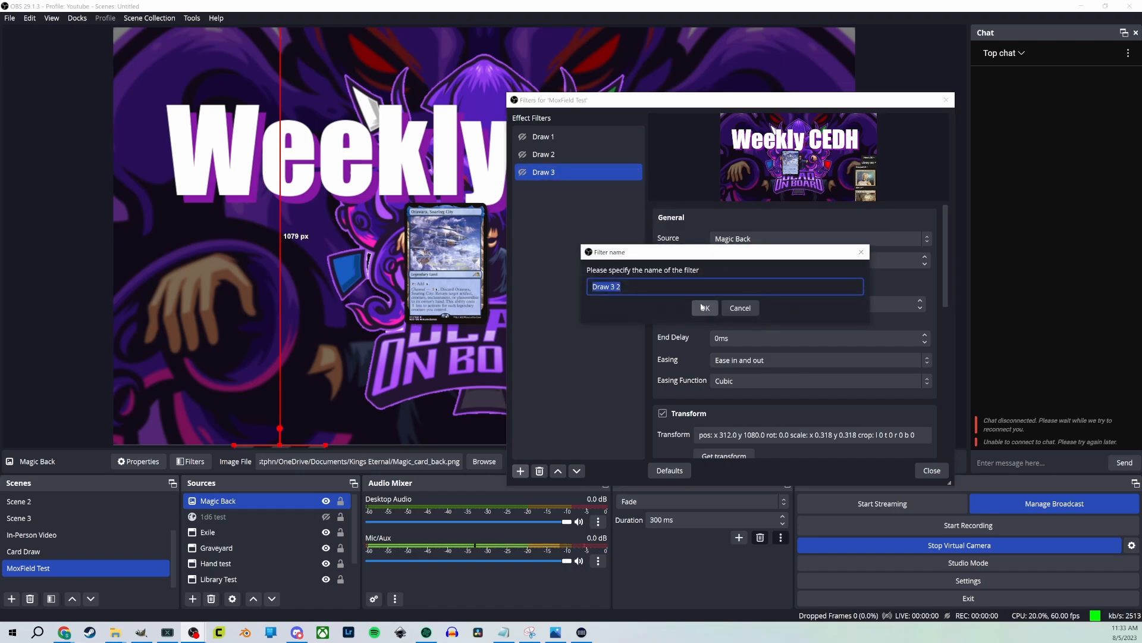
click(633, 286)
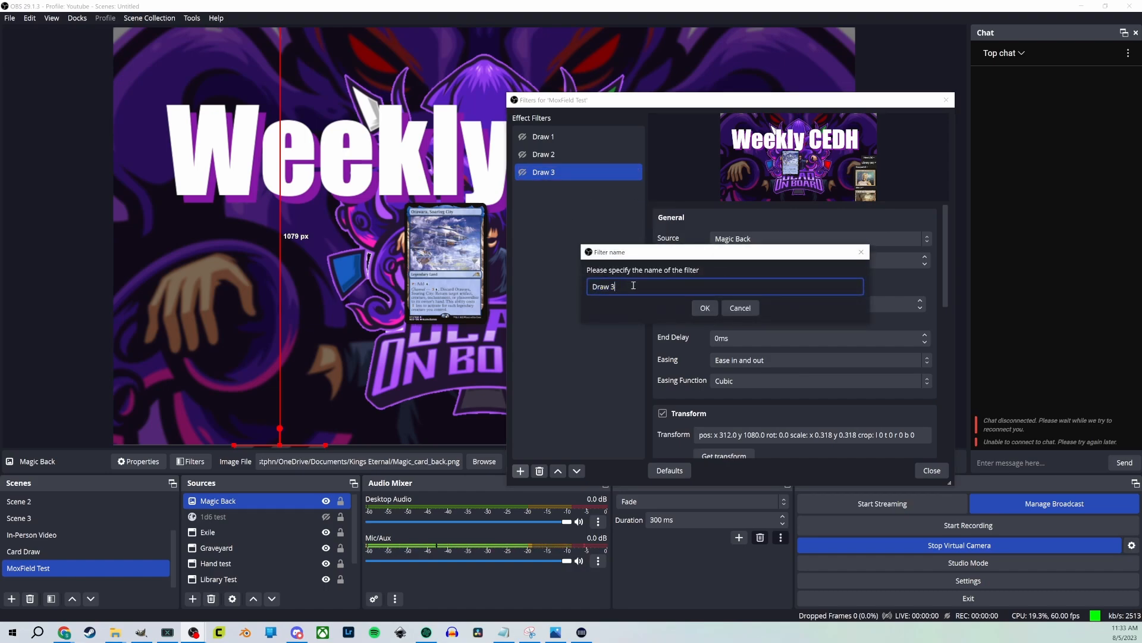
click(714, 313)
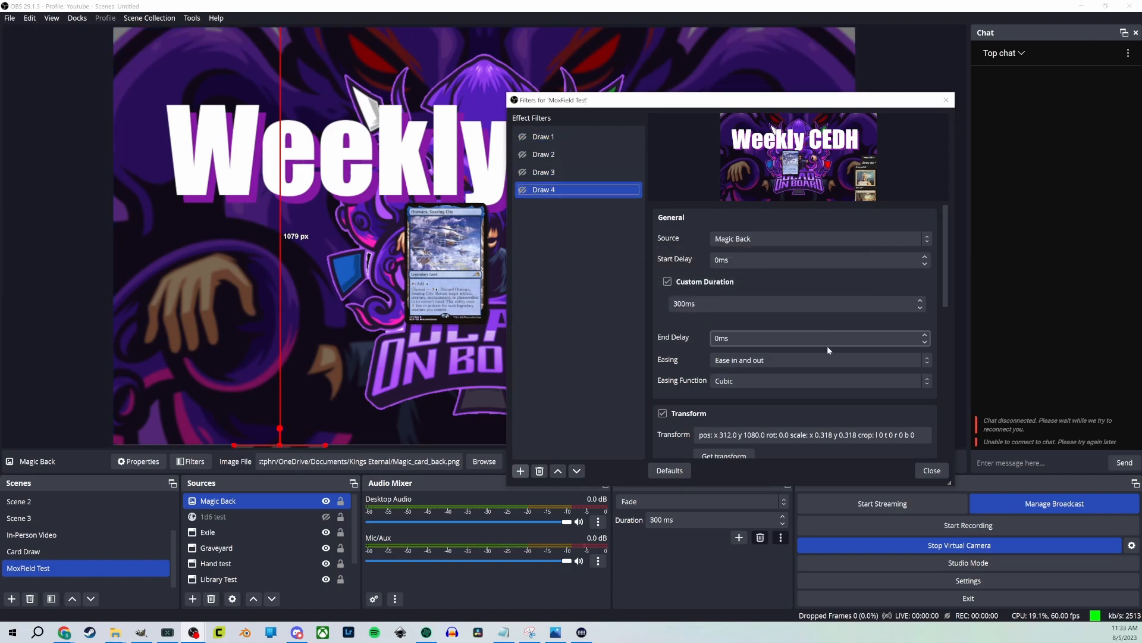
Replace the x position in Draw 4's transform with 1664.0 copied from Draw 1, and run Draw 1
shift+click(578, 173)
ctrl+click(586, 170)
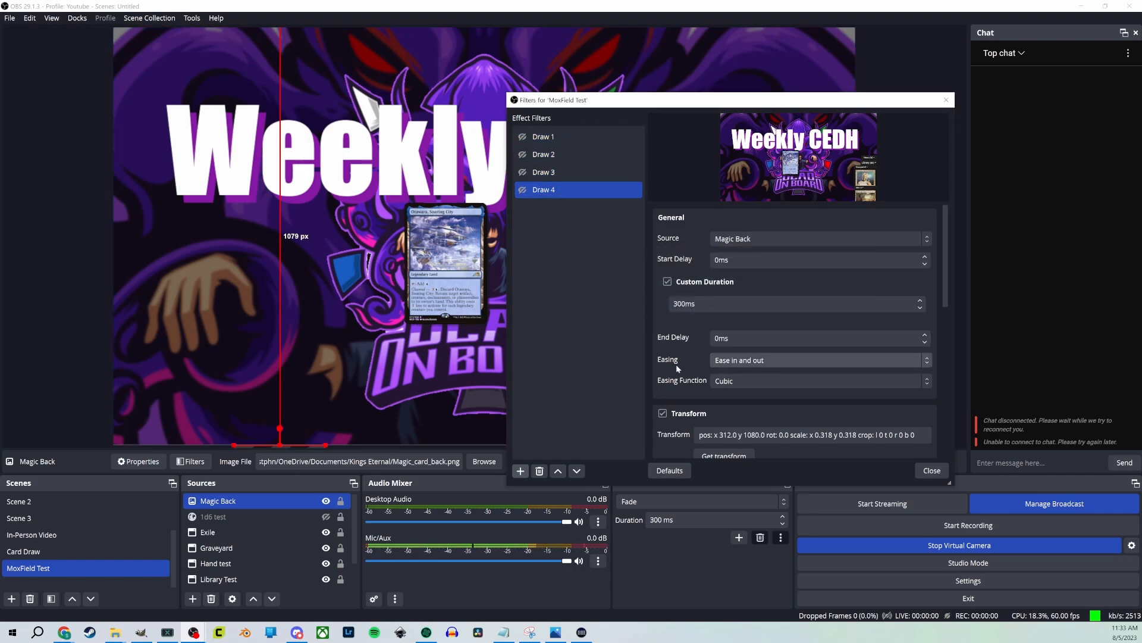
scroll(676, 363, down, 5)
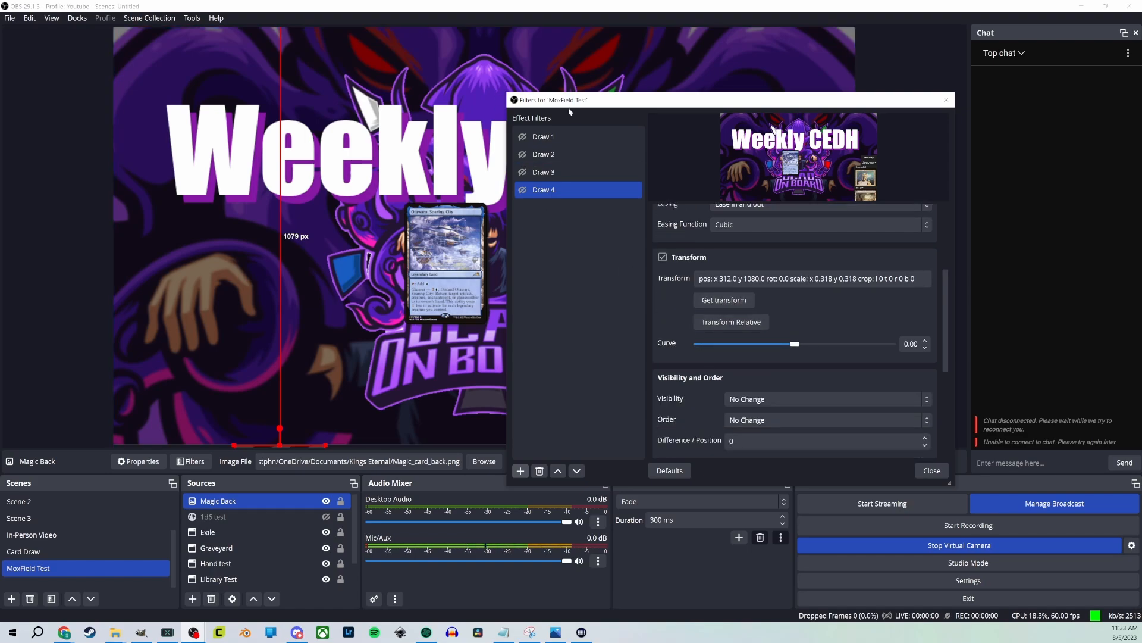
click(565, 132)
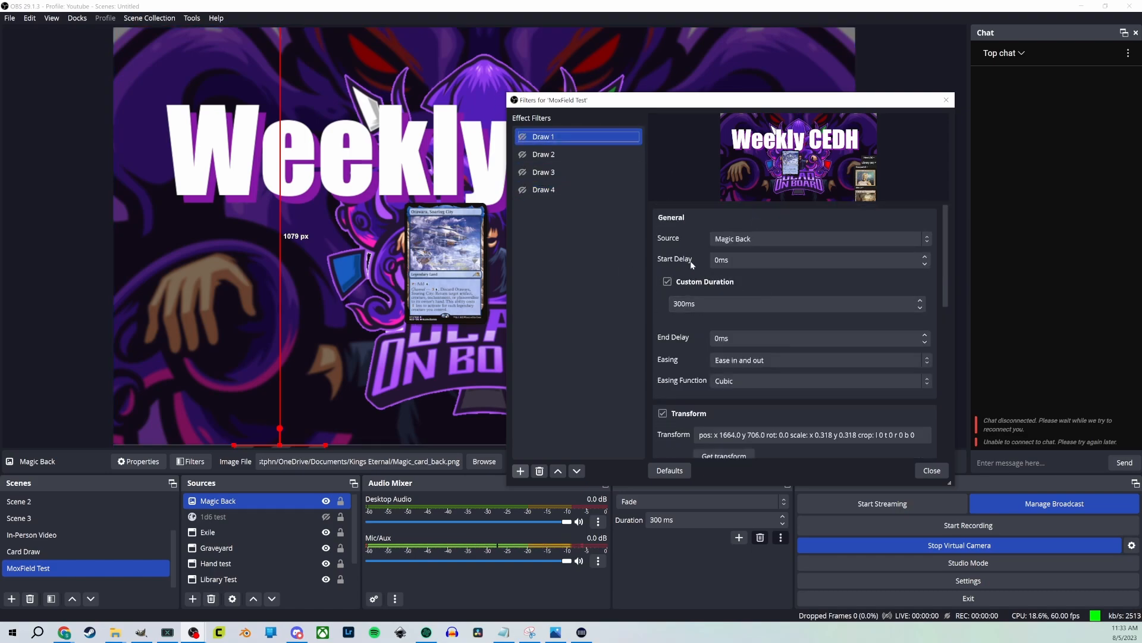
scroll(687, 259, down, 2)
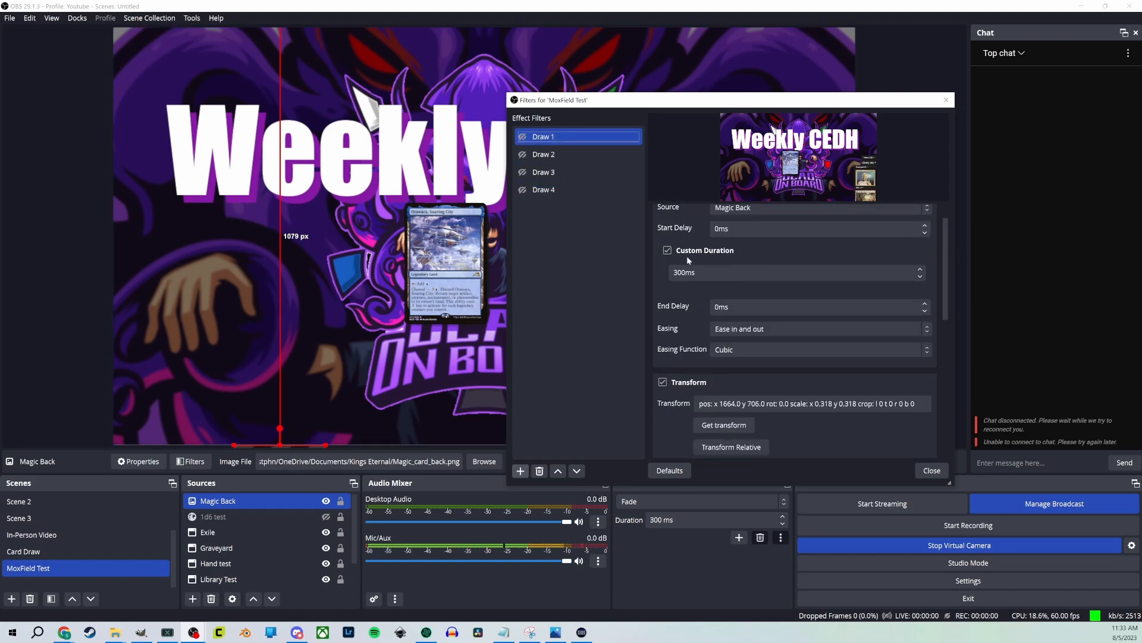
click(722, 403)
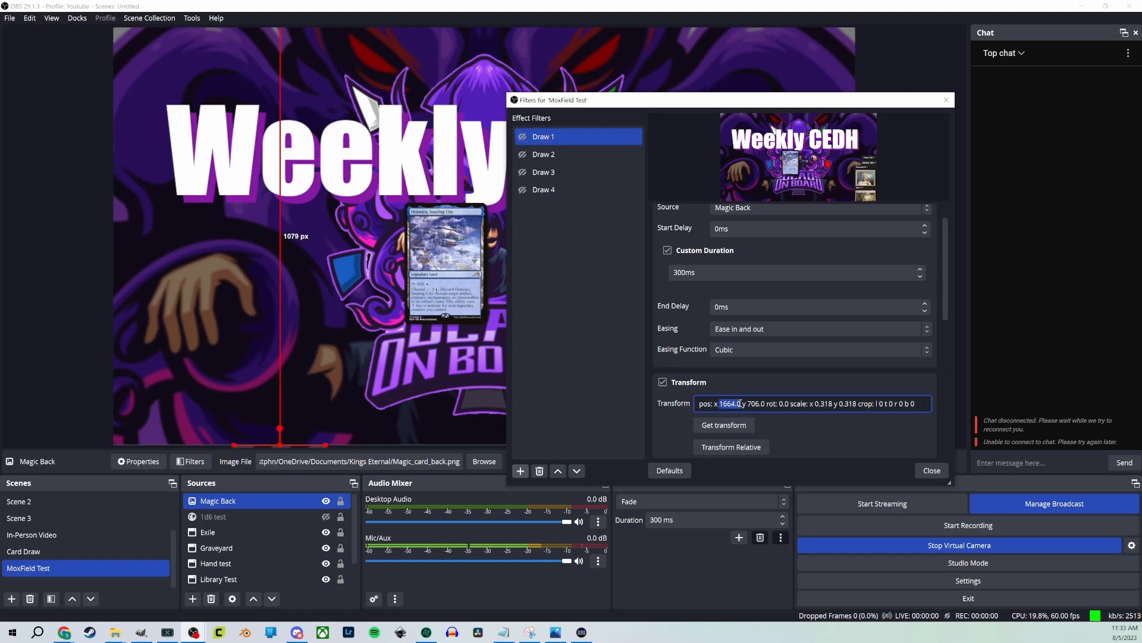
click(587, 191)
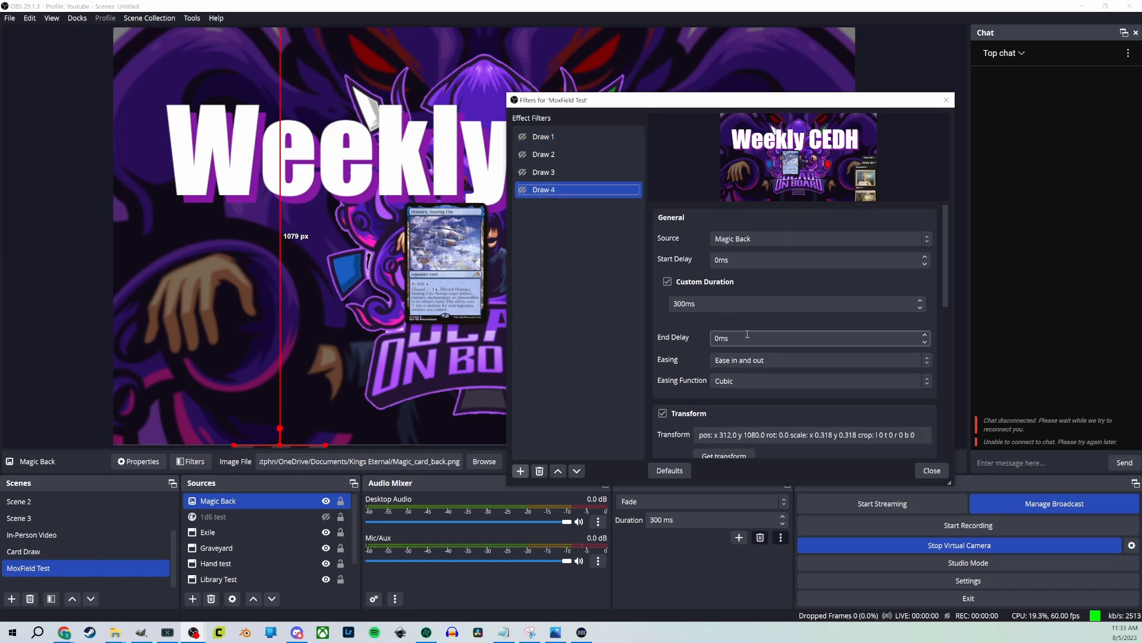
scroll(699, 418, down, 3)
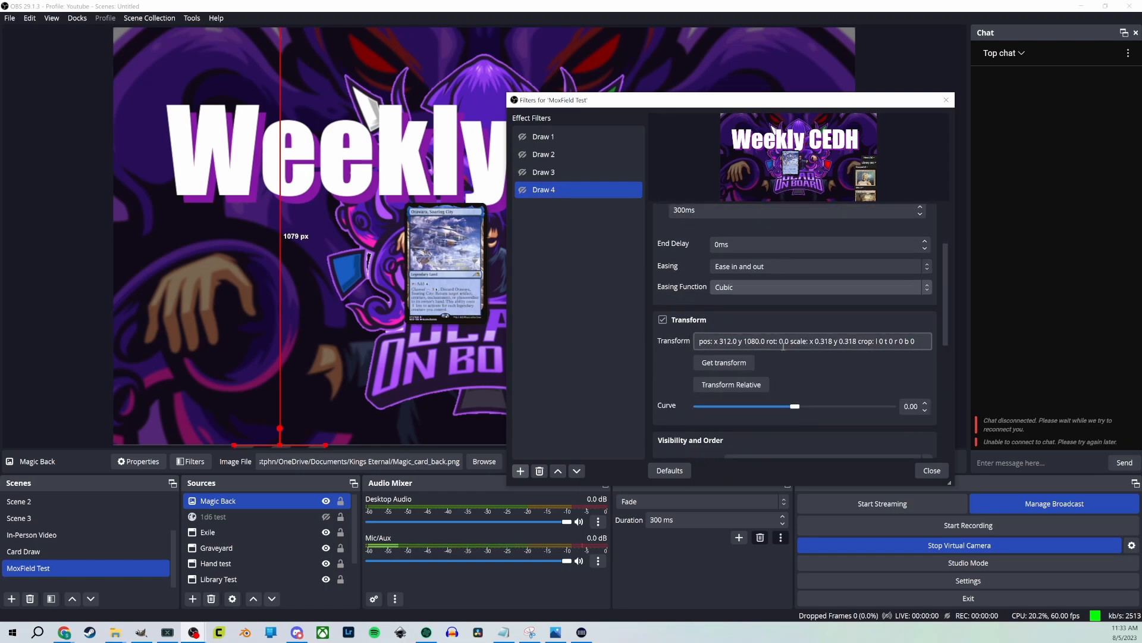
drag(722, 342, 725, 341)
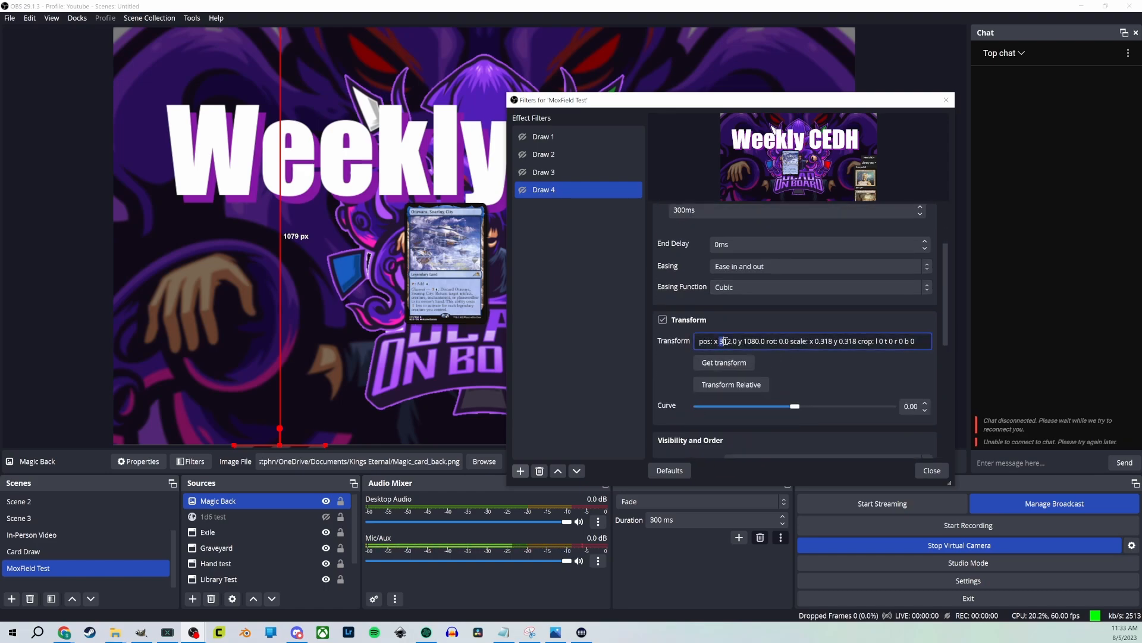
text(1664.0)
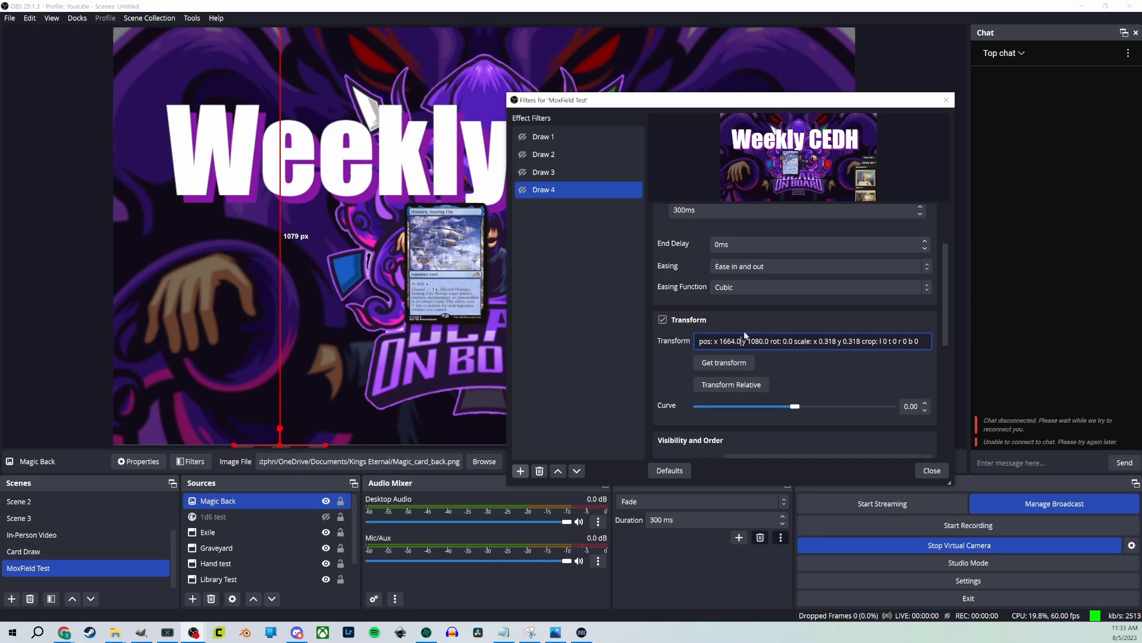
click(523, 137)
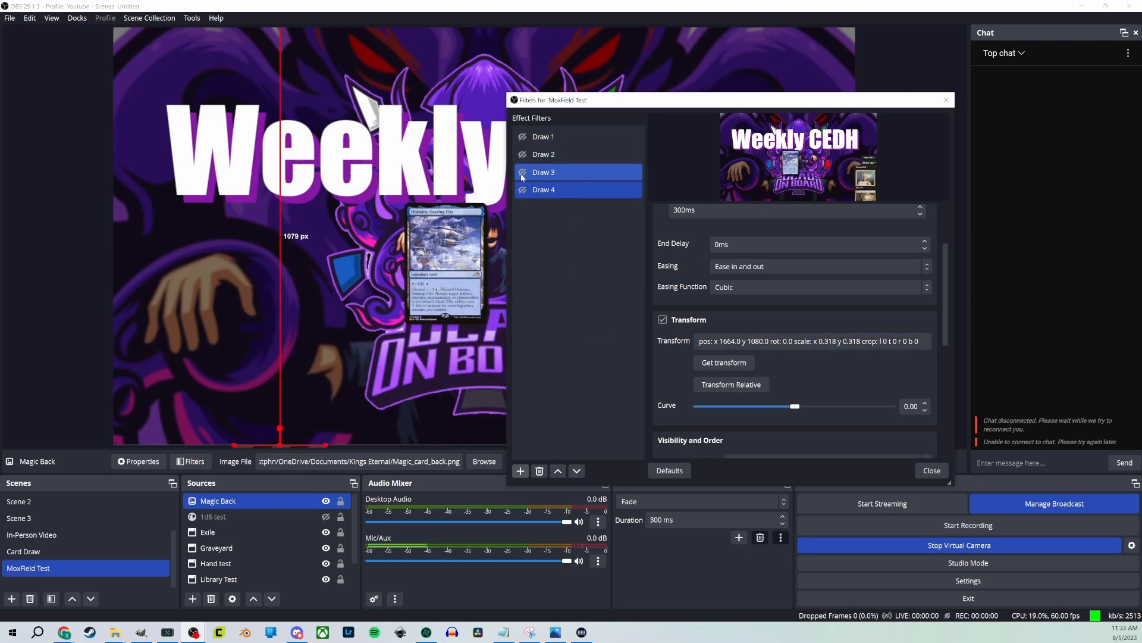
Set the Draw 3 filter's next move to Draw 4, and test the full chain by enabling Draw 1
click(548, 172)
scroll(858, 415, down, 10)
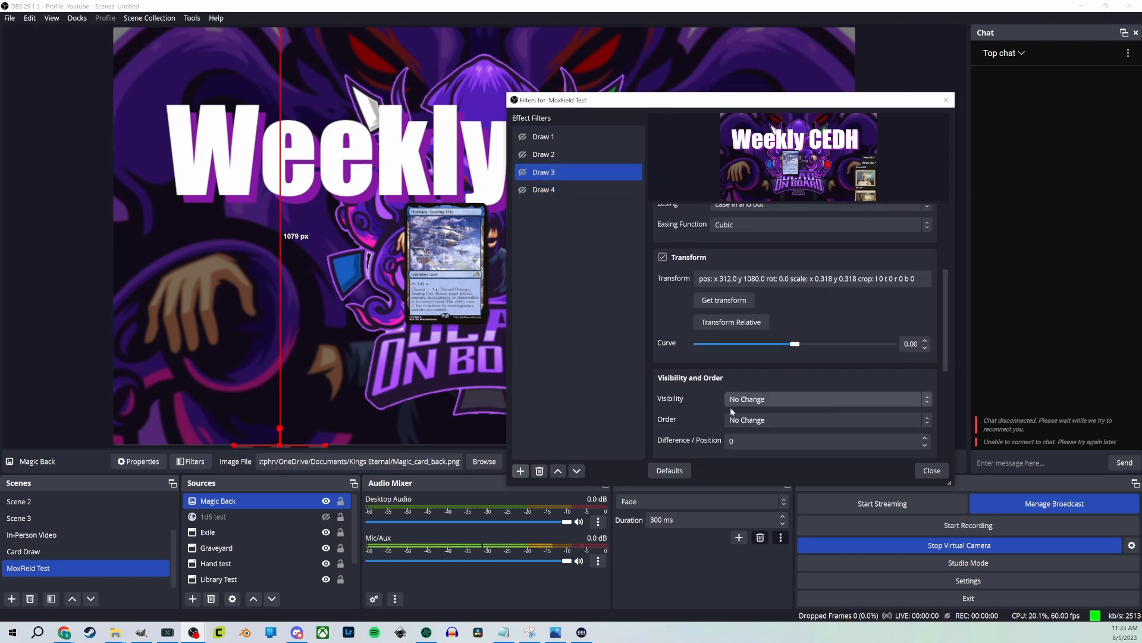
click(776, 385)
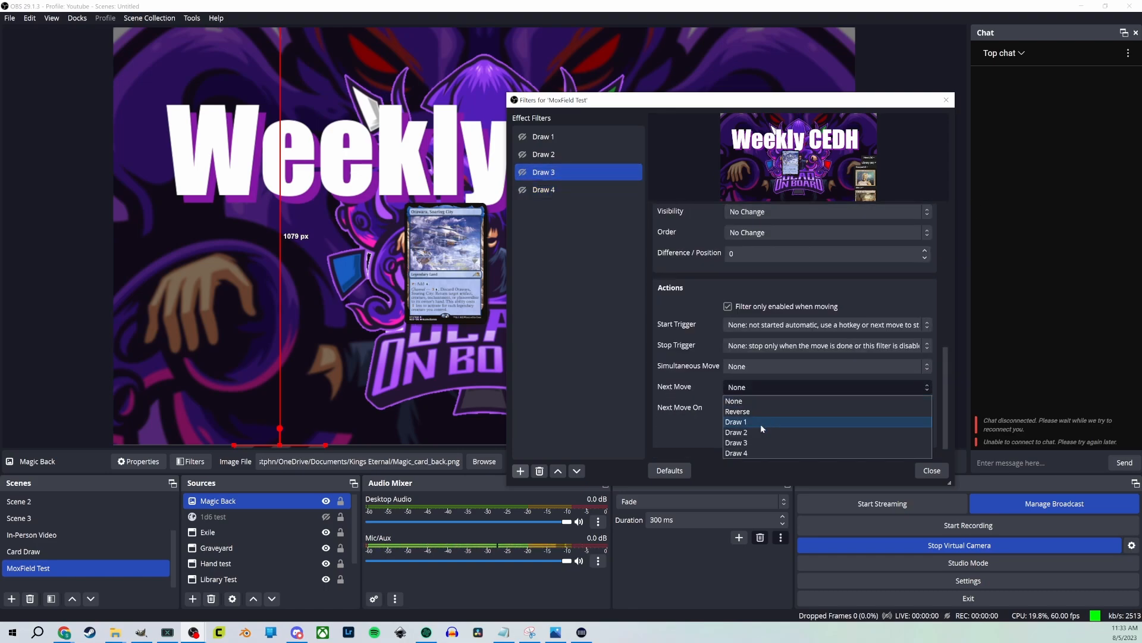
click(755, 451)
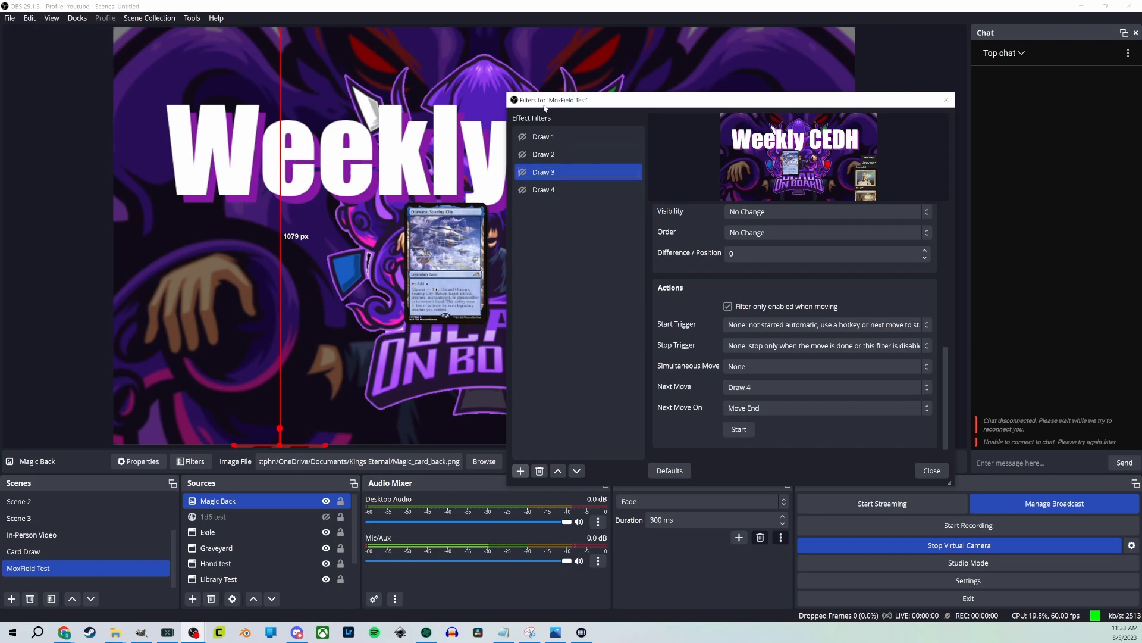
click(523, 137)
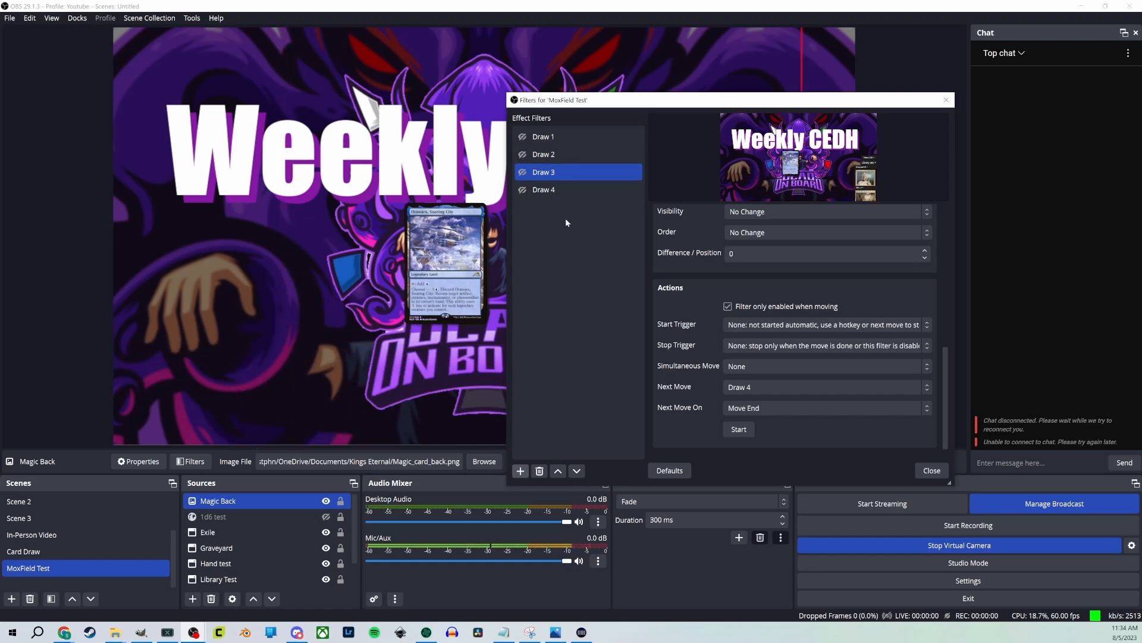
Set the Draw 2 filter's custom duration to 600 ms
click(581, 156)
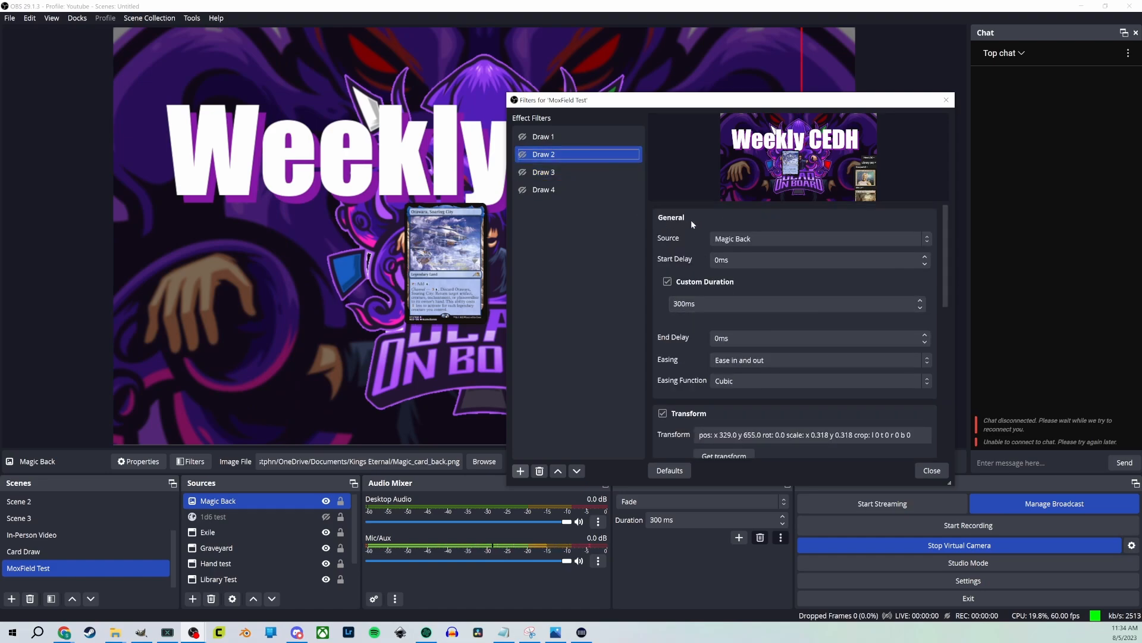
scroll(690, 220, down, 3)
scroll(691, 220, up, 3)
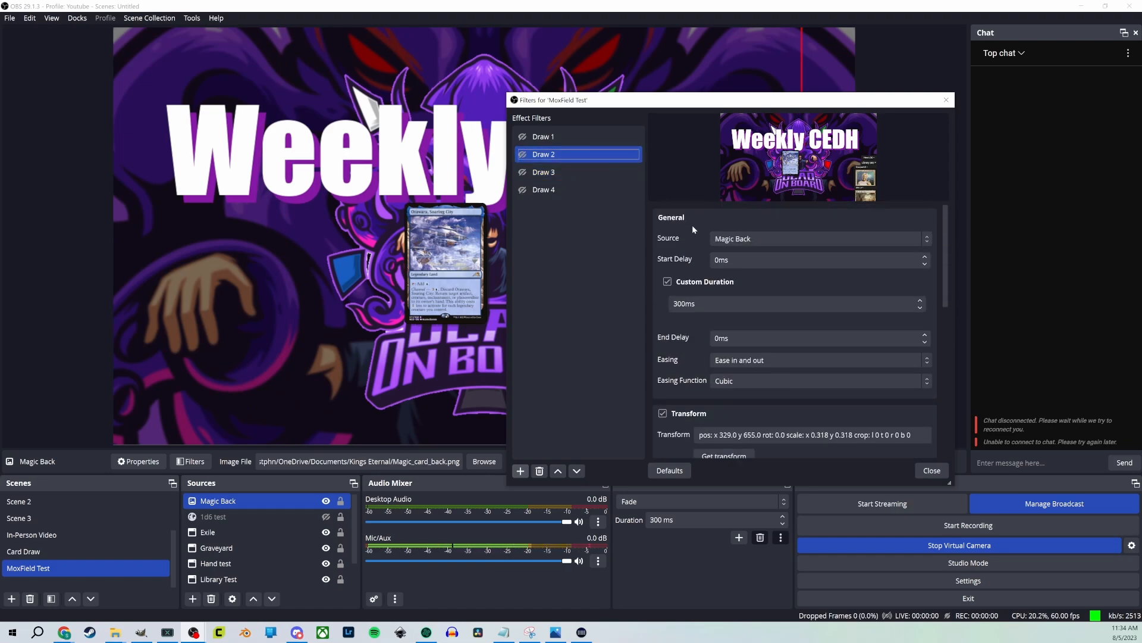
click(677, 305)
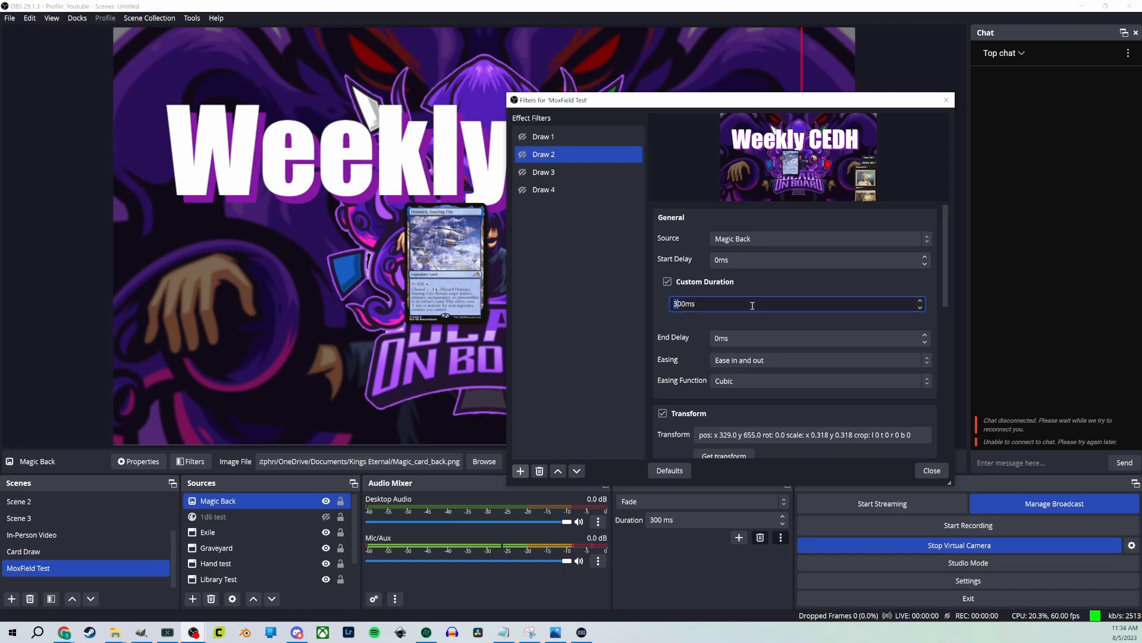
text(6)
Run the sequence from Draw 1 with the filters window moved clear of the preview to check the card's movement
click(522, 154)
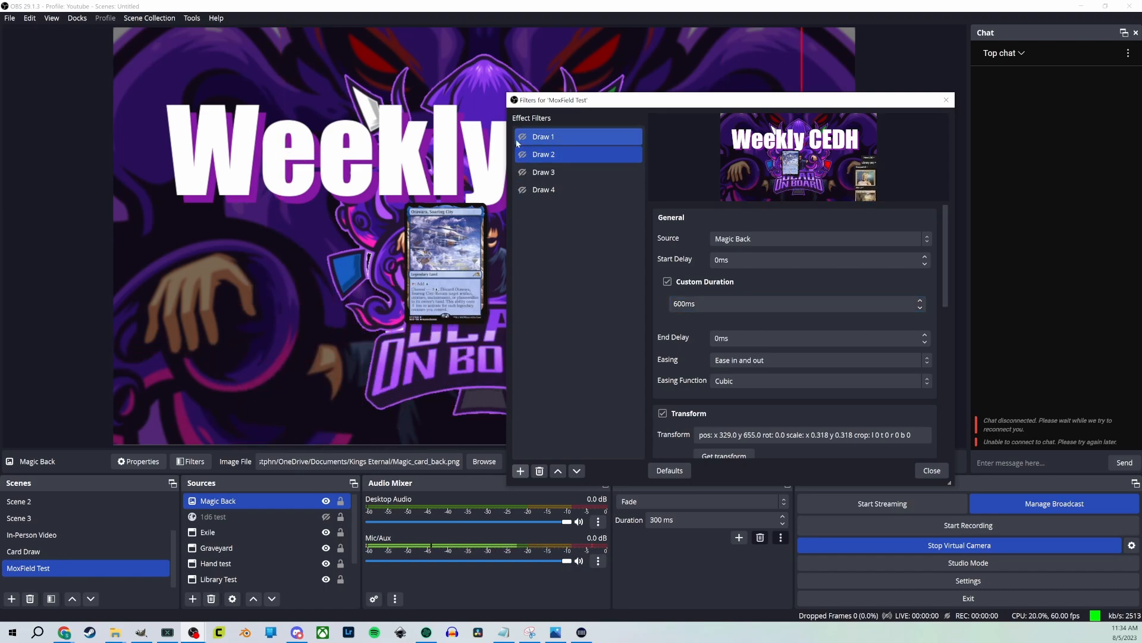
click(529, 139)
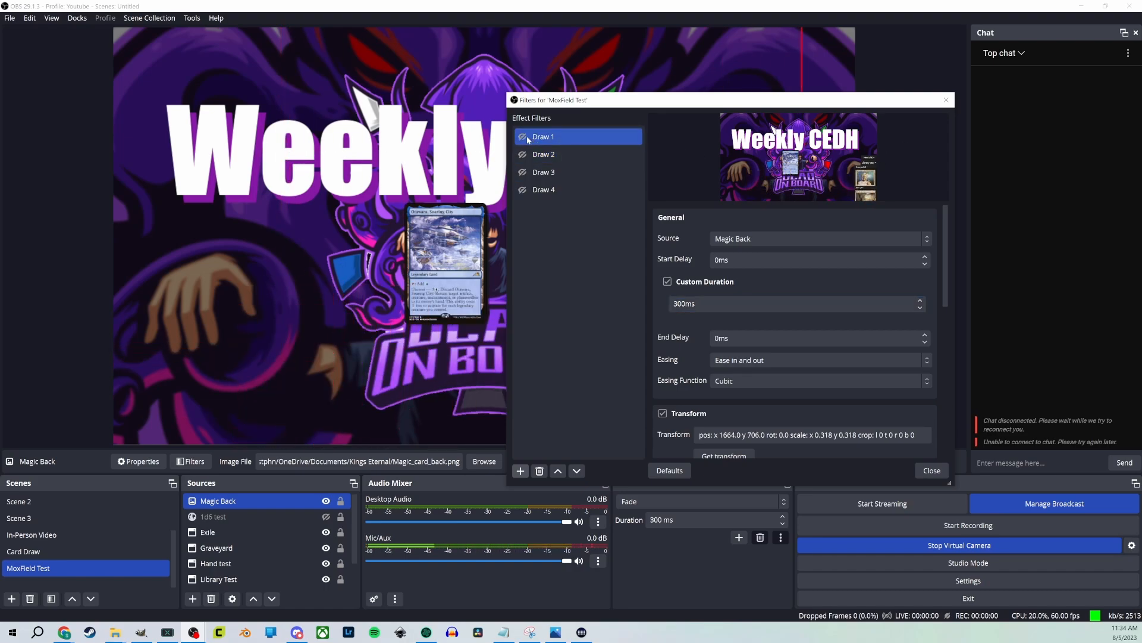
click(523, 137)
drag(577, 102, 935, 120)
click(879, 155)
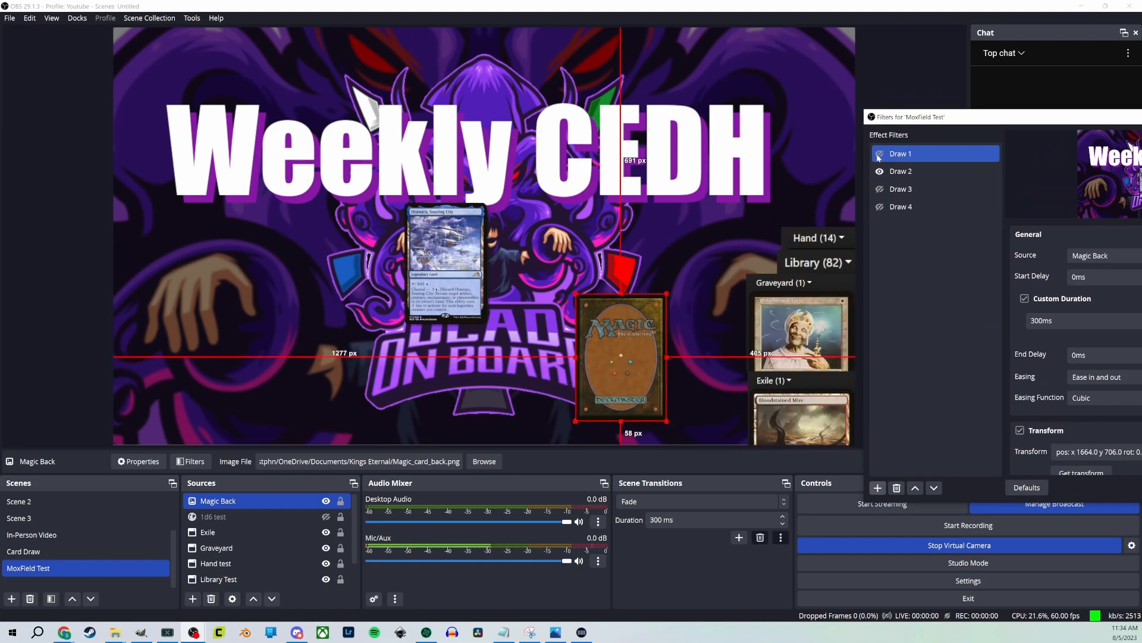
drag(976, 124, 734, 106)
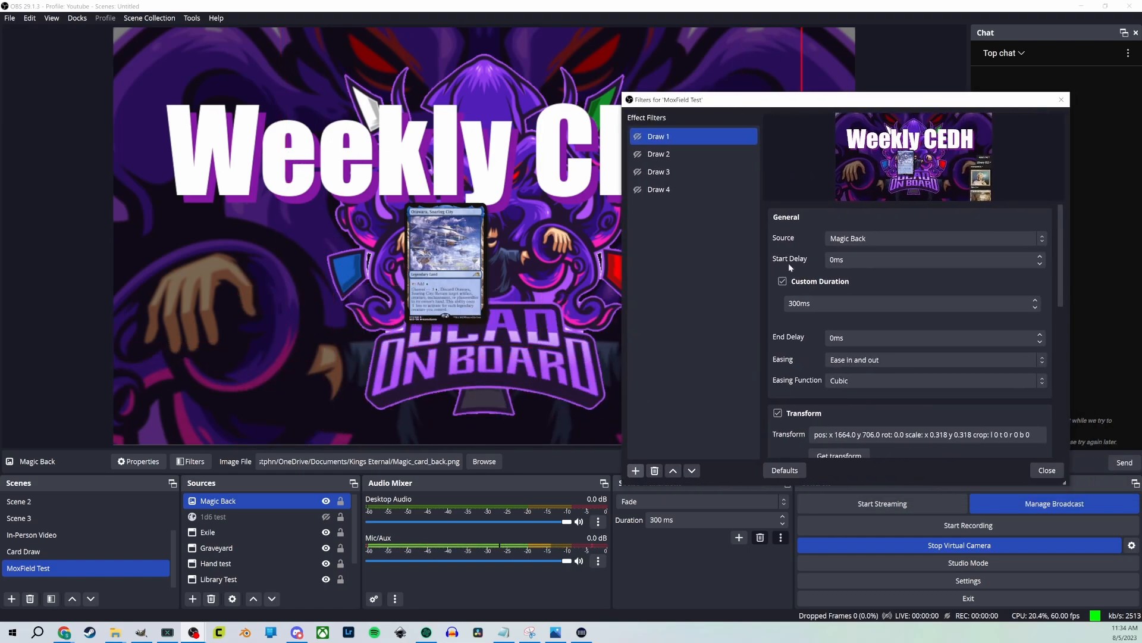
Set the Draw 2 filter's custom duration to 800 ms
click(684, 154)
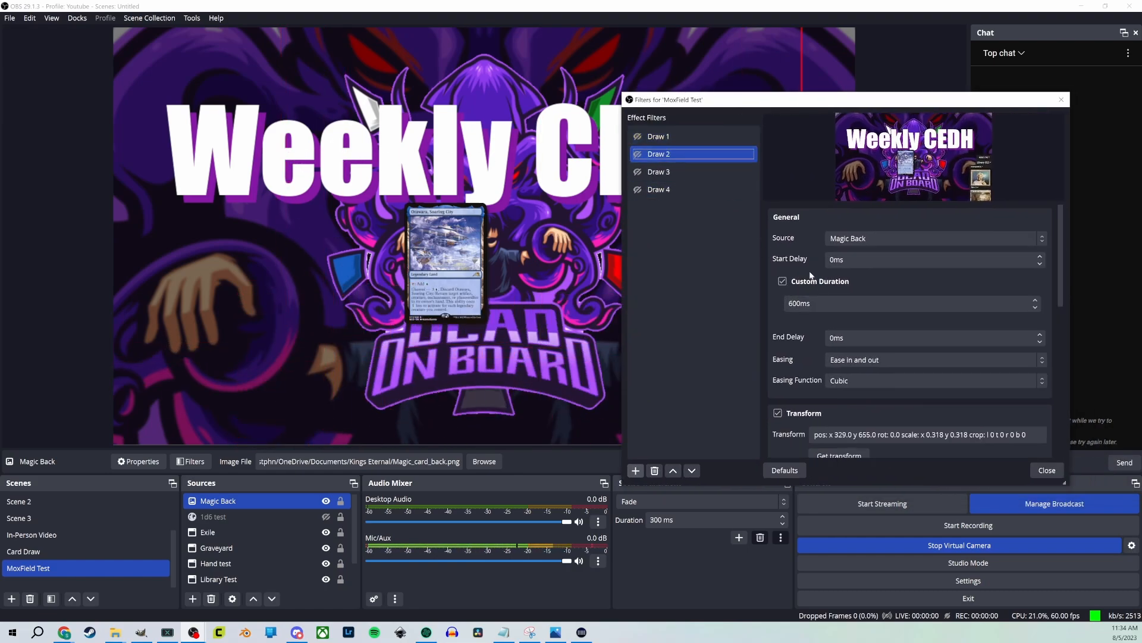
click(792, 303)
text(8)
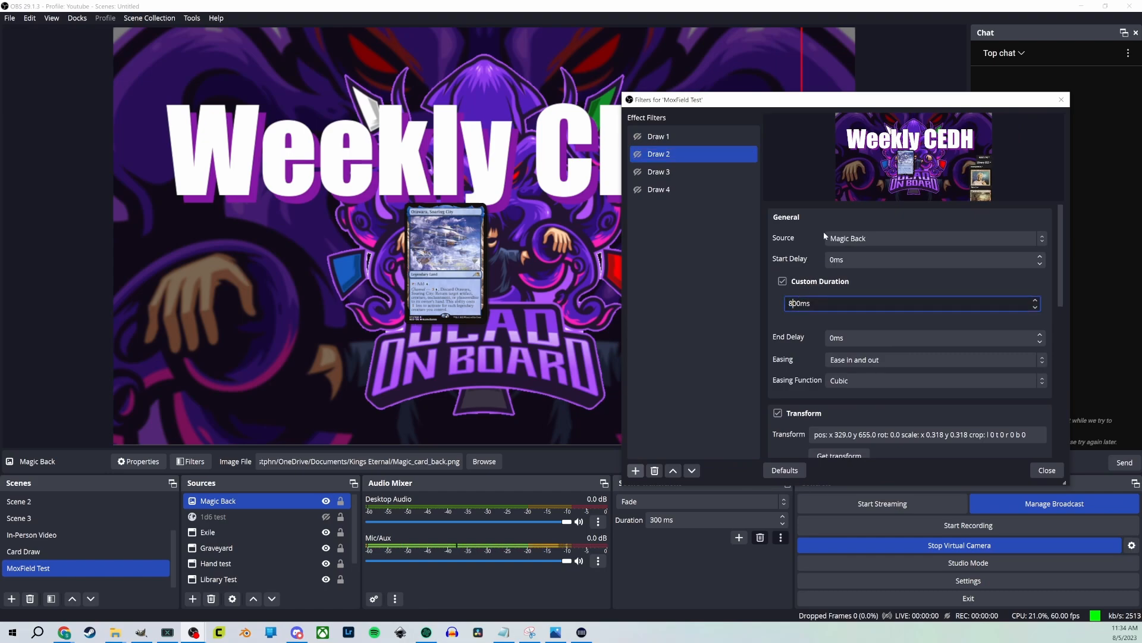
Replay the draw animation from Draw 1 with the whole preview in view, and close the filters window
drag(726, 107, 958, 113)
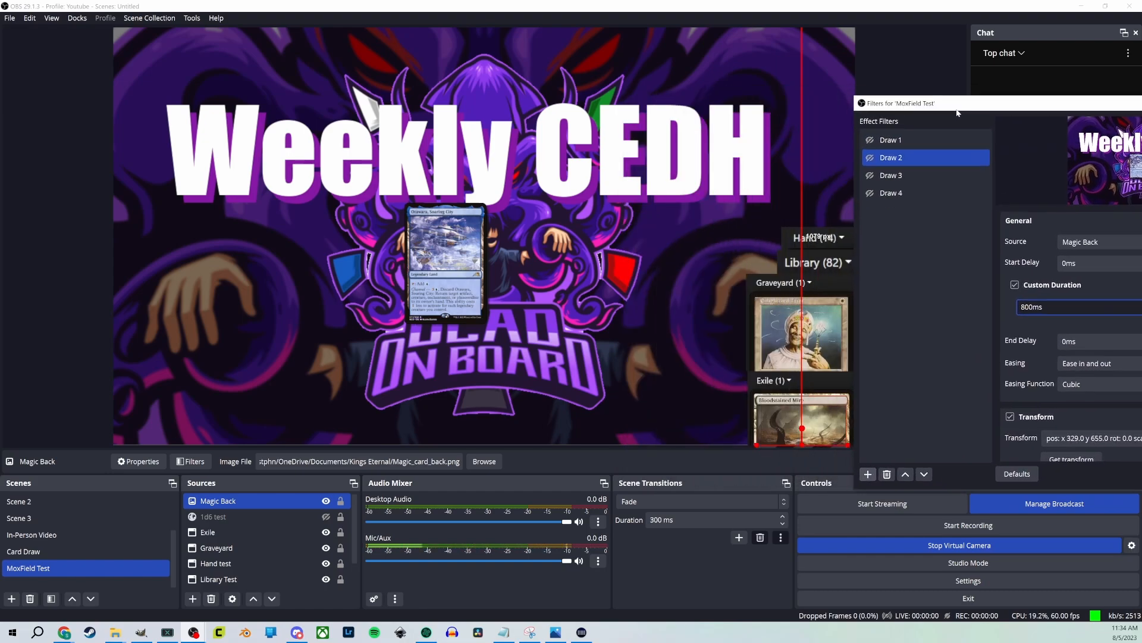
click(867, 143)
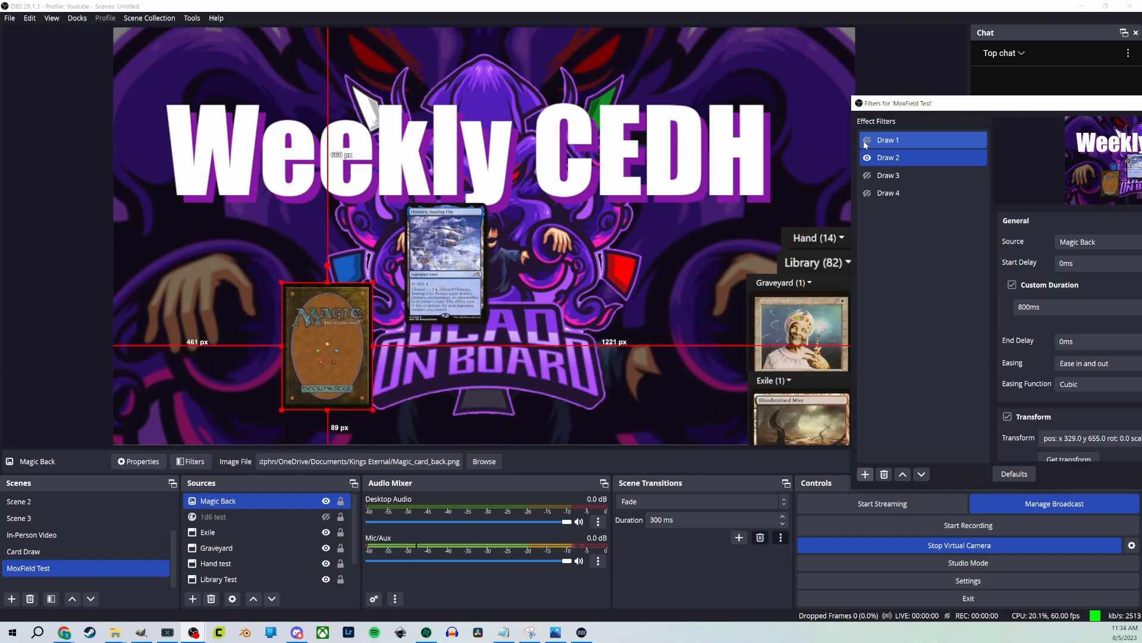
drag(939, 107, 598, 103)
click(935, 477)
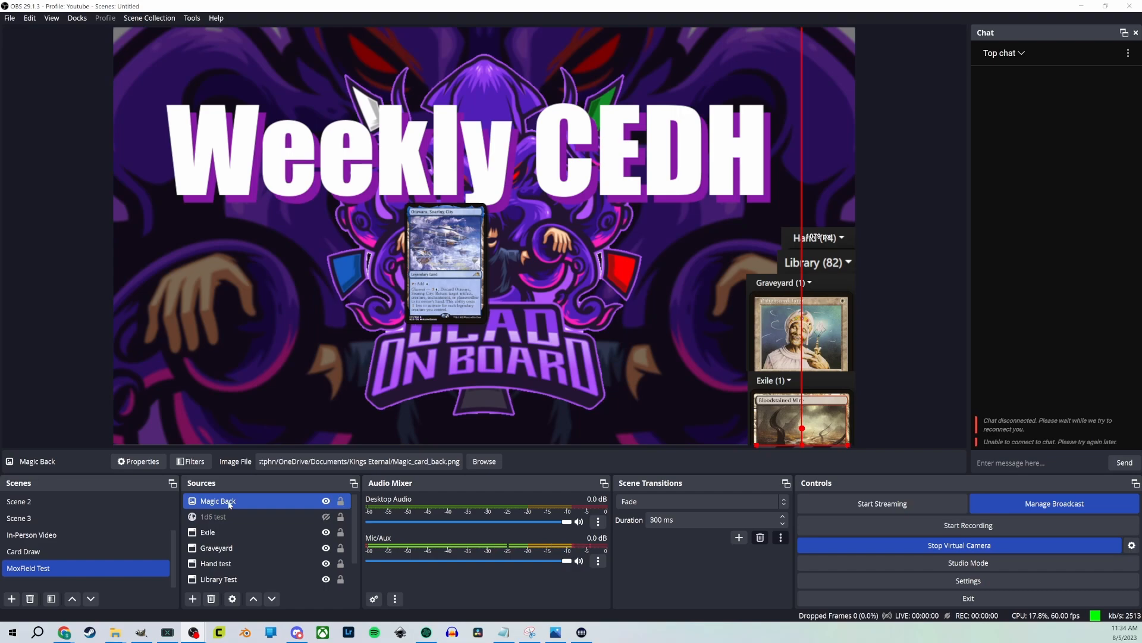
Reorder the Magic Back source so it sits between Library Test and Battlefield test, and deselect it
drag(229, 503, 238, 554)
scroll(240, 547, down, 1)
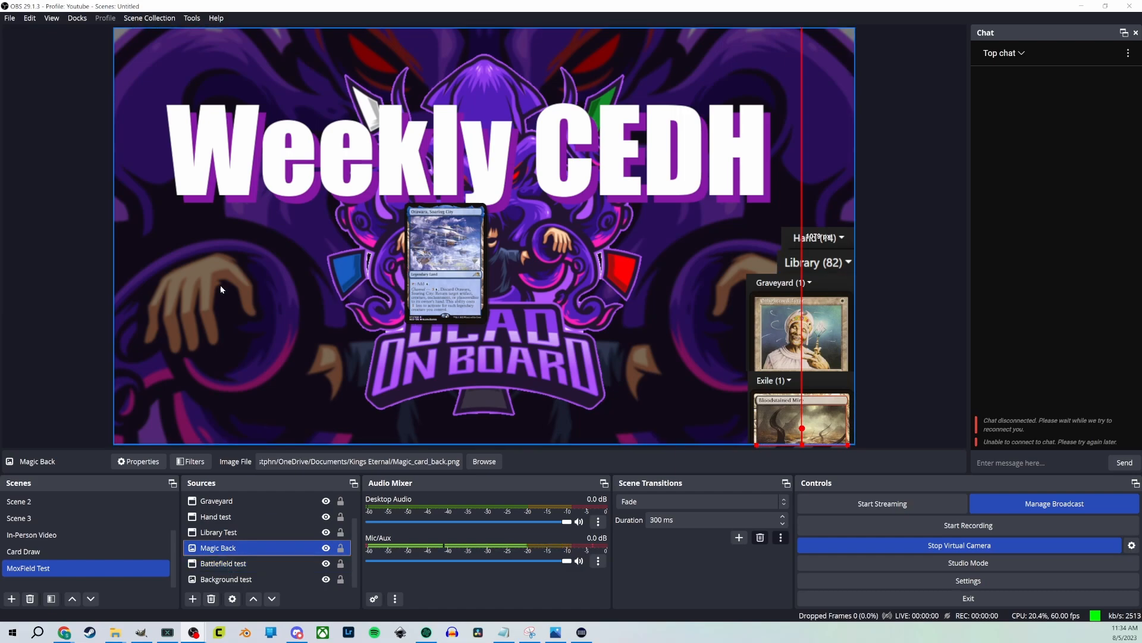
click(40, 192)
Assign the hotkey A to the MoxField Test scene's Draw 1 filter and save the settings
click(10, 18)
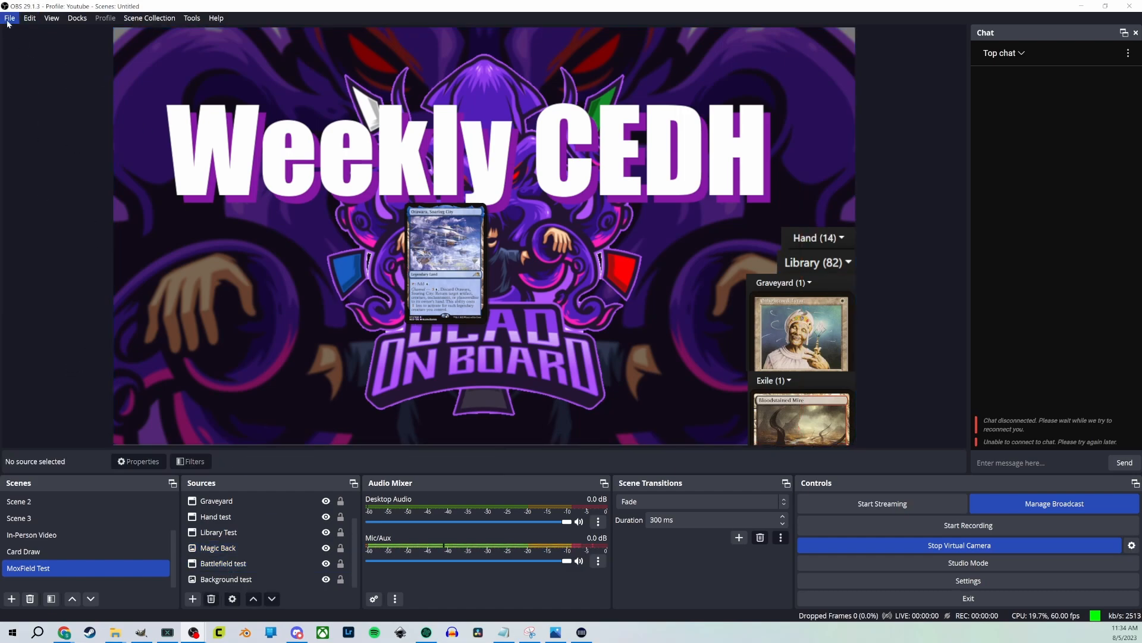
click(25, 70)
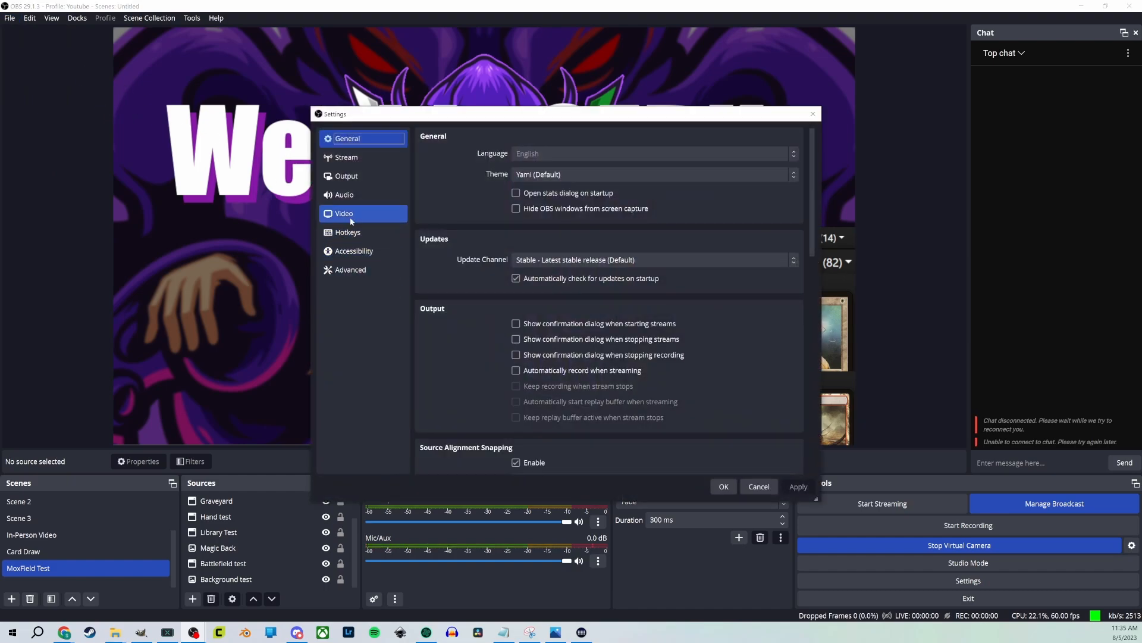
click(353, 232)
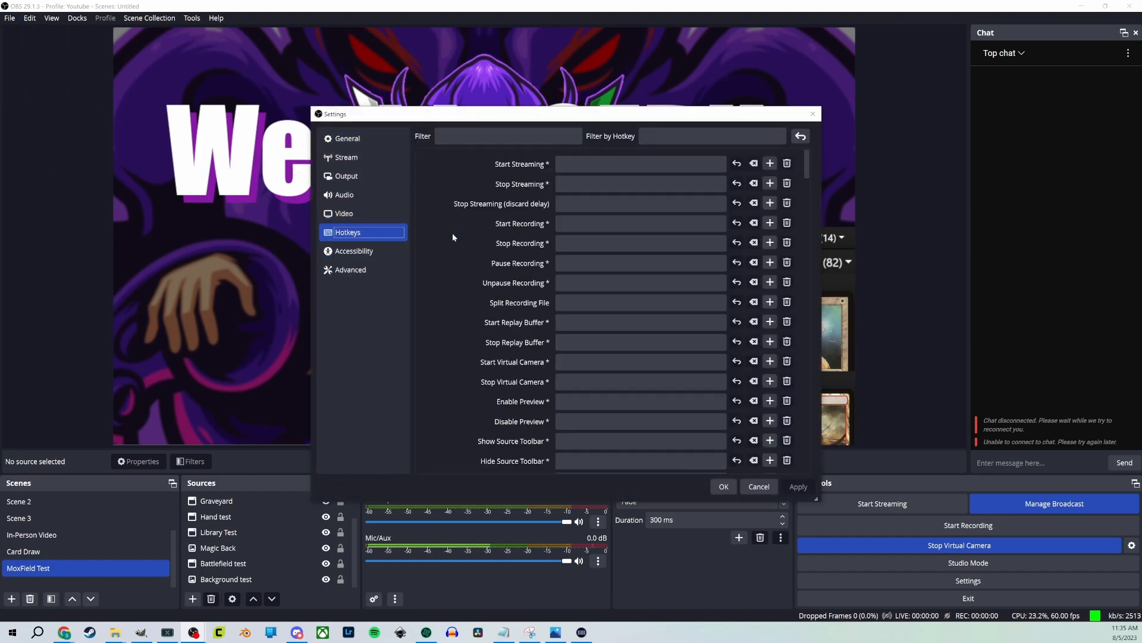
scroll(452, 234, down, 10)
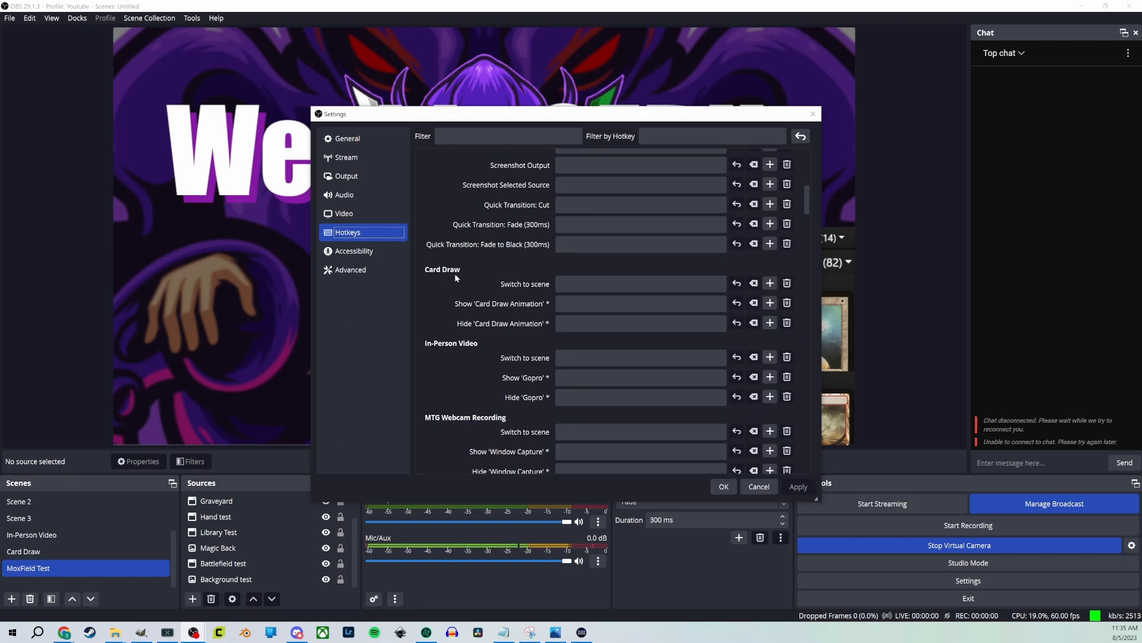
scroll(452, 279, down, 10)
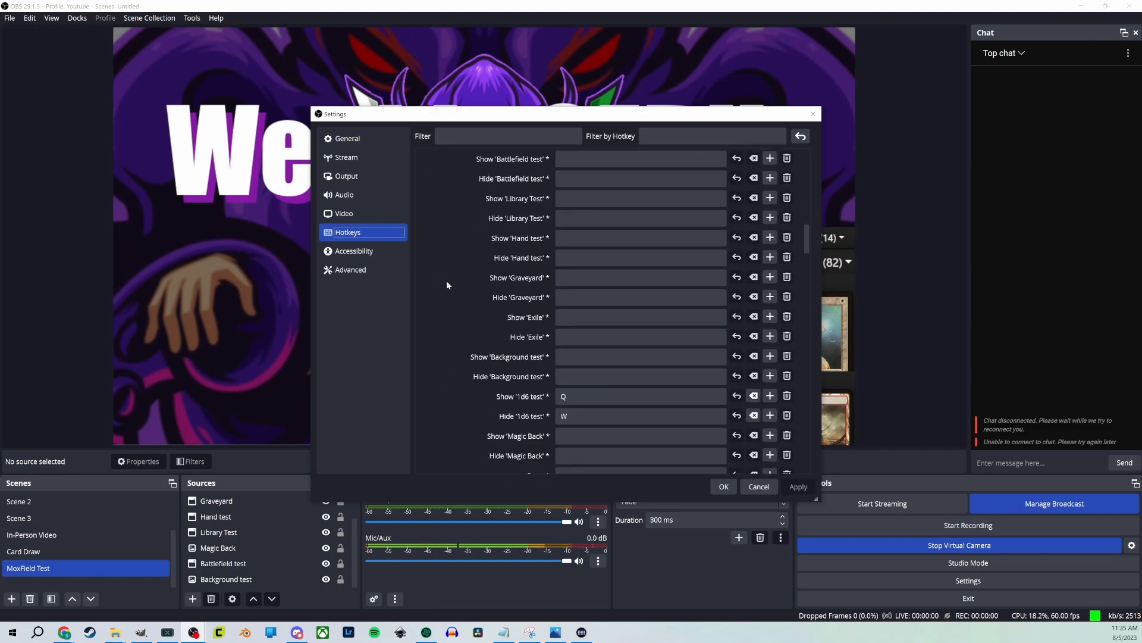
scroll(447, 282, down, 2)
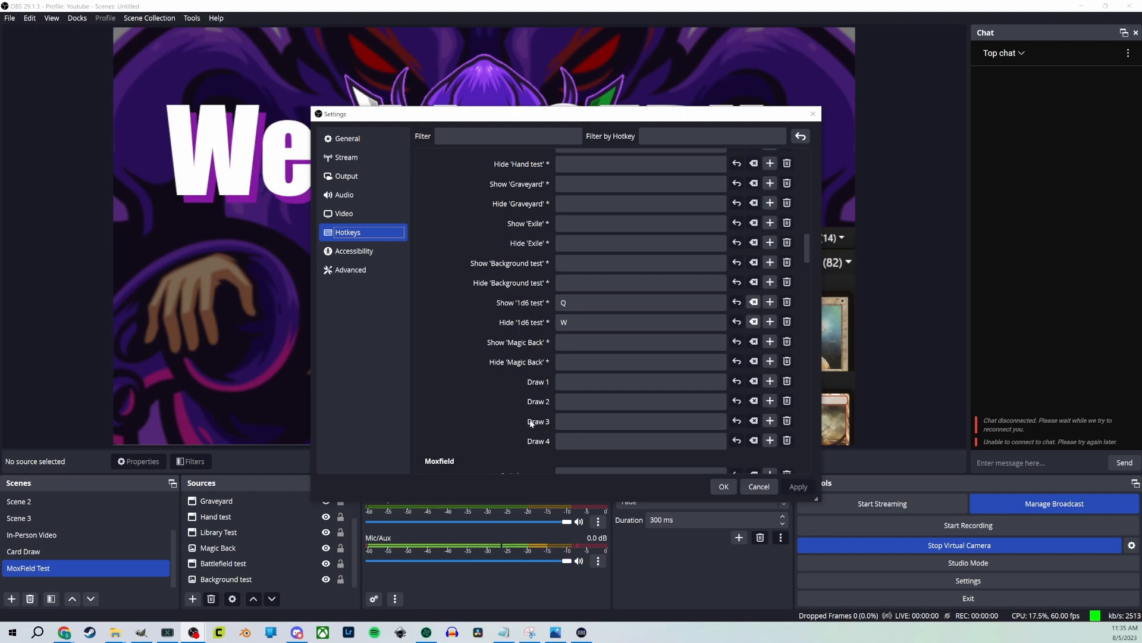
click(645, 384)
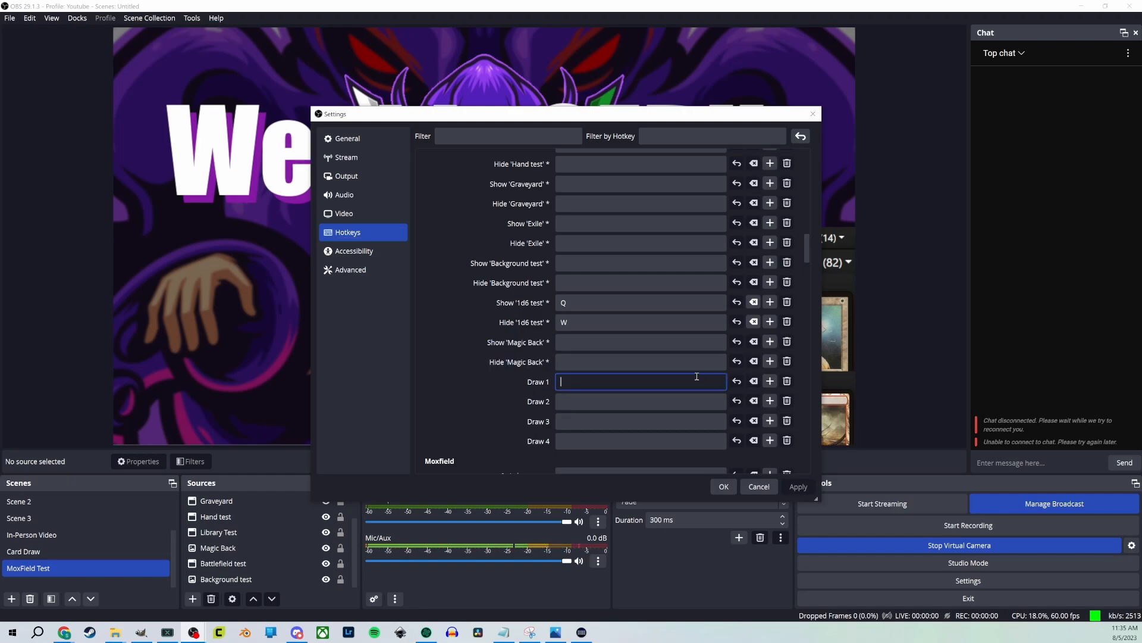
key(a)
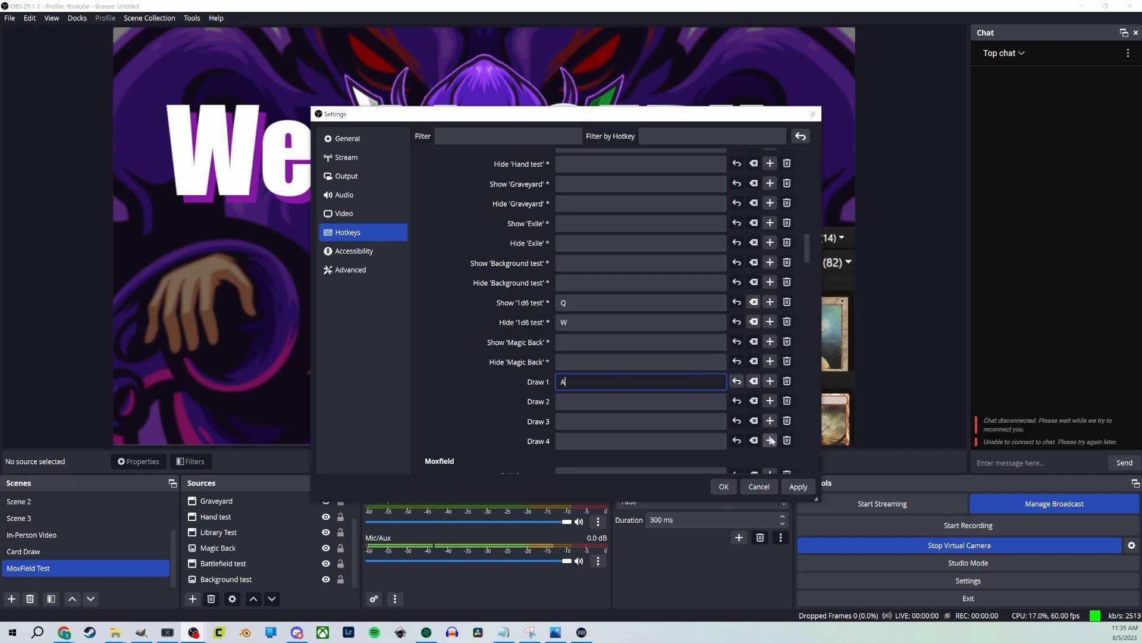
click(725, 485)
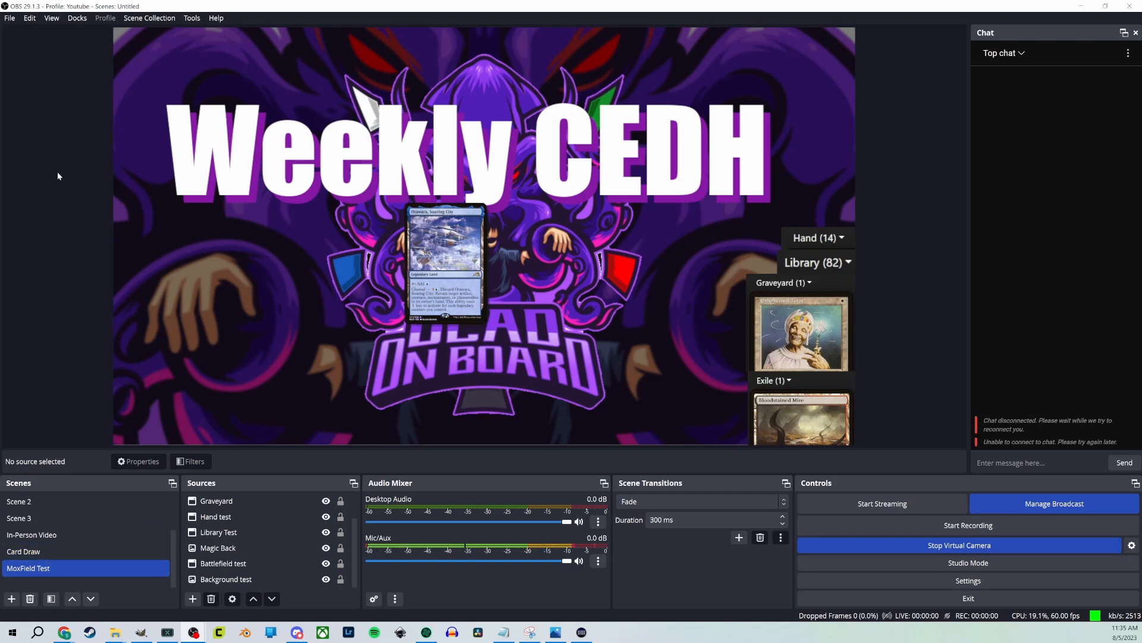
Replace the hotkey of the MoxField Test scene's Draw 1 filter with D
click(10, 18)
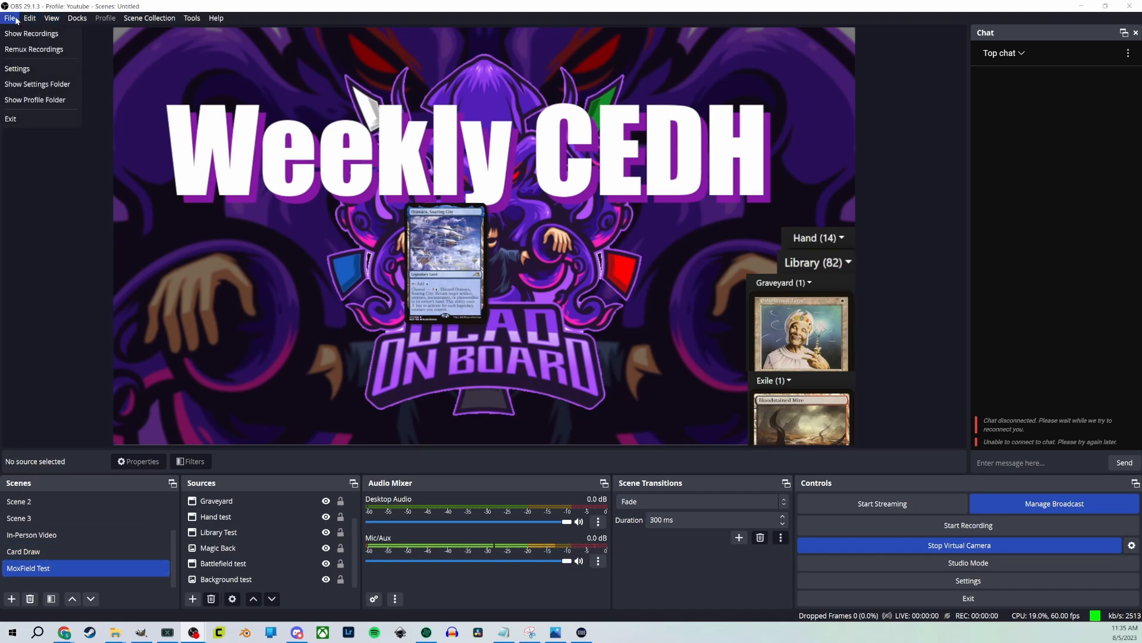
click(24, 67)
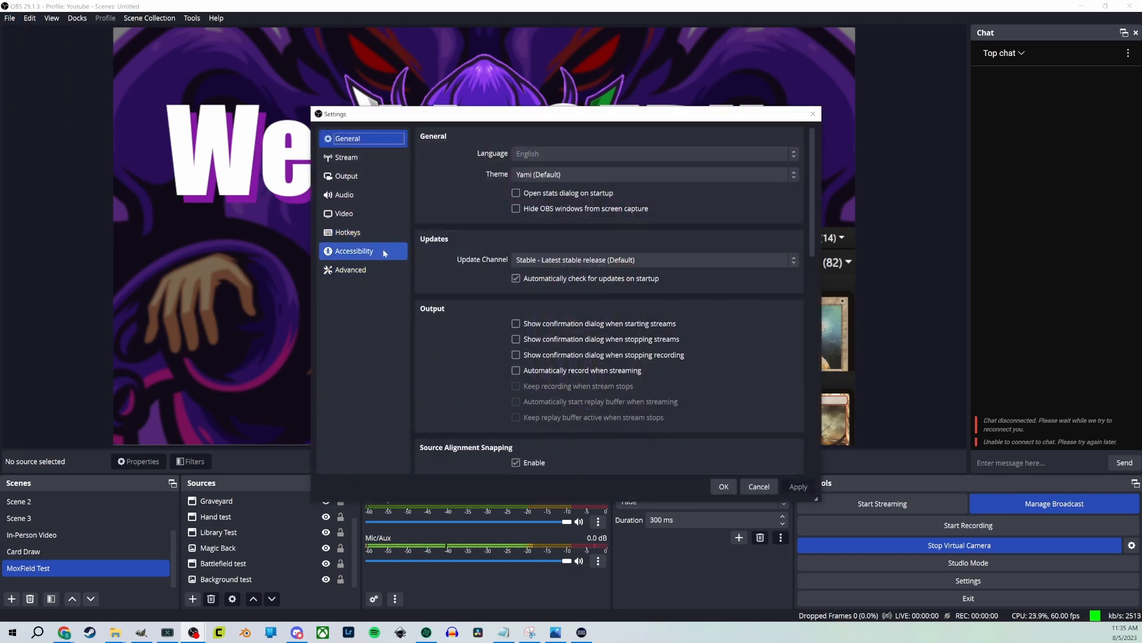
click(357, 232)
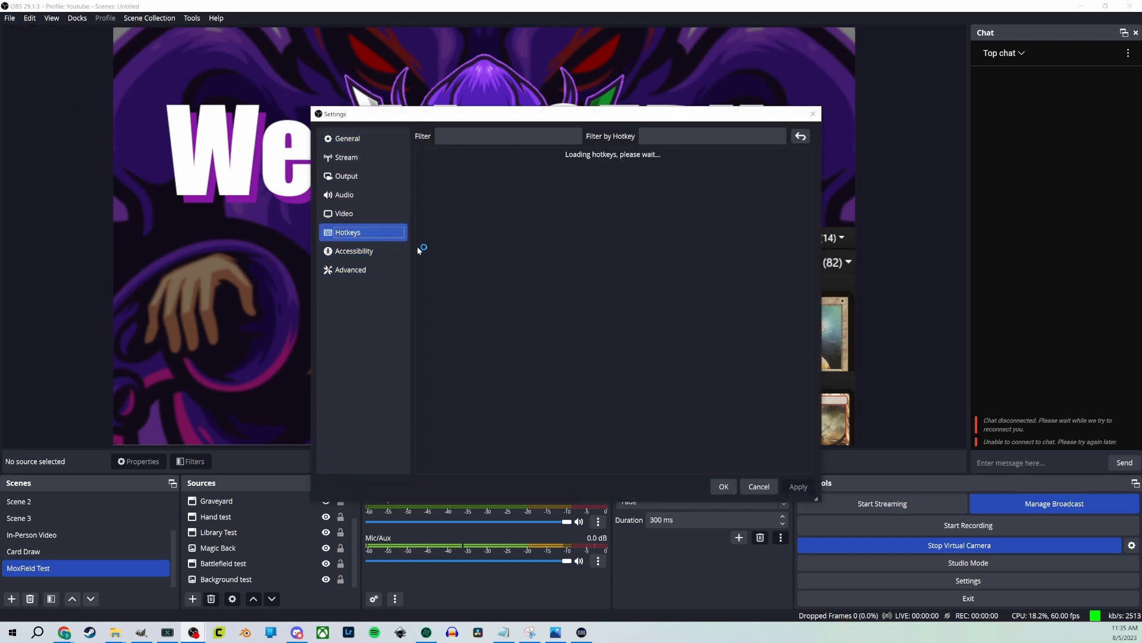
scroll(549, 309, down, 15)
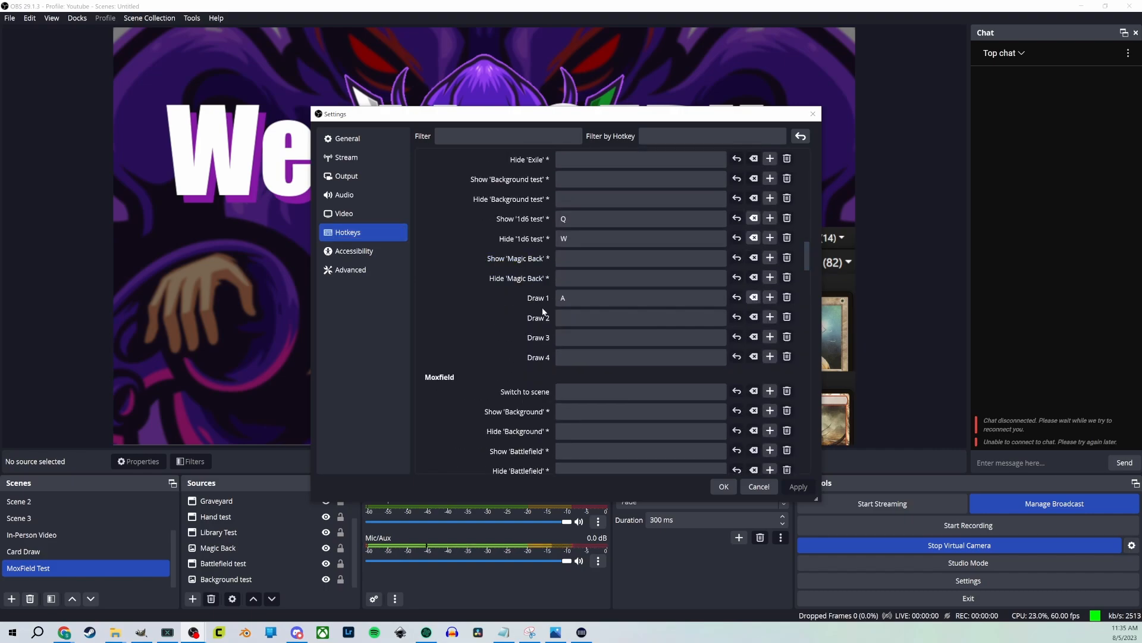
click(573, 299)
key(a)
key(shift+d)
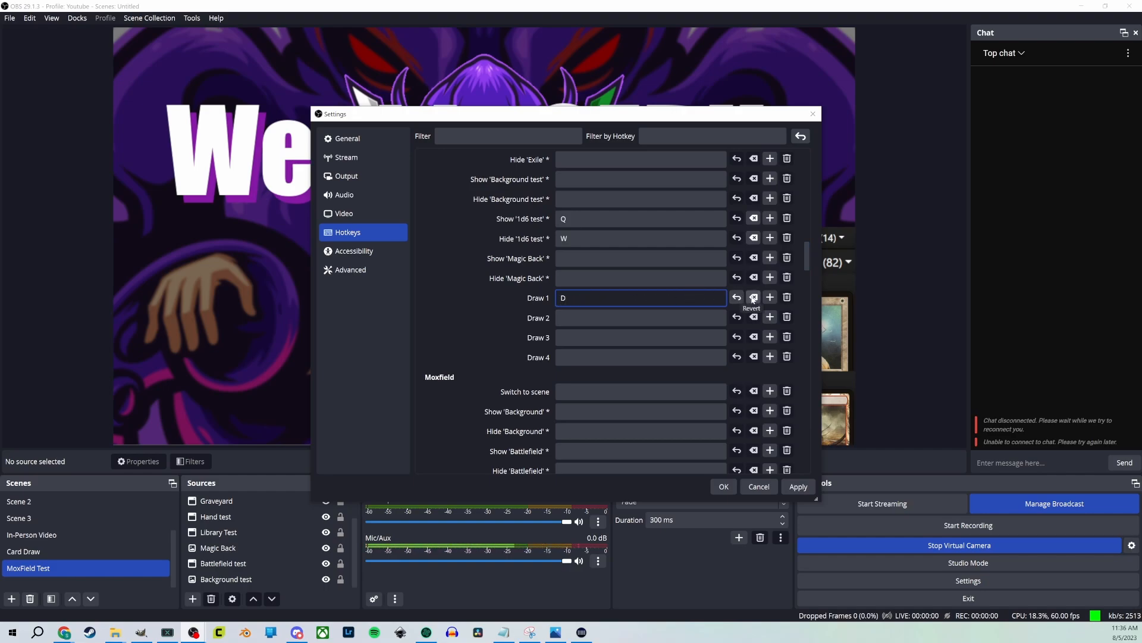
Add N as a second hotkey for the Draw 1 filter and save the settings
click(770, 297)
click(589, 318)
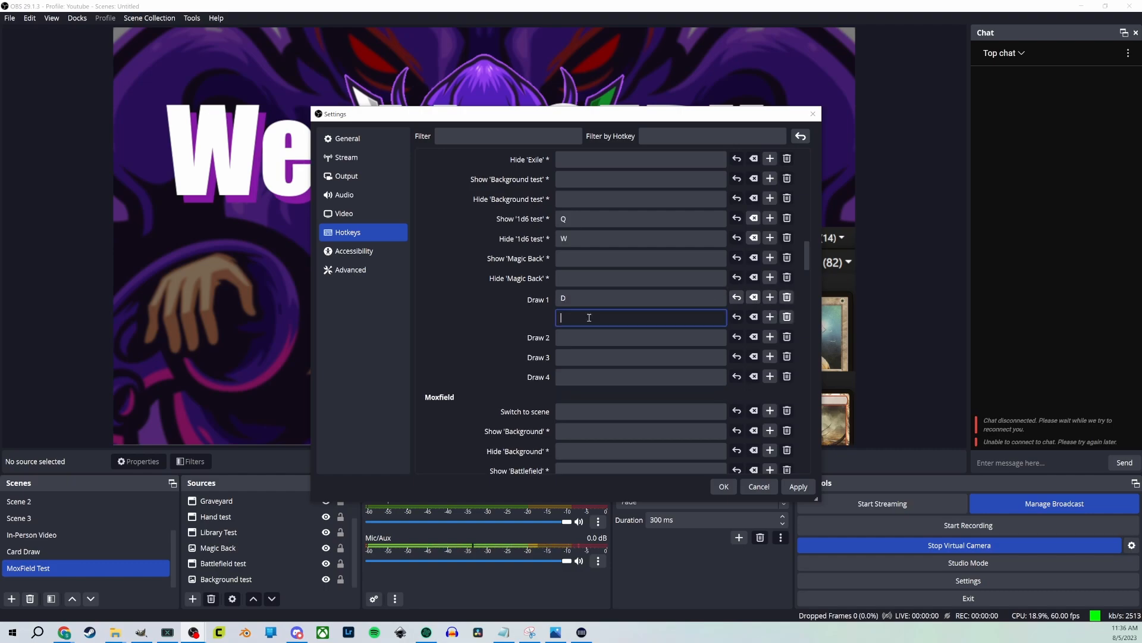
key(n)
click(723, 487)
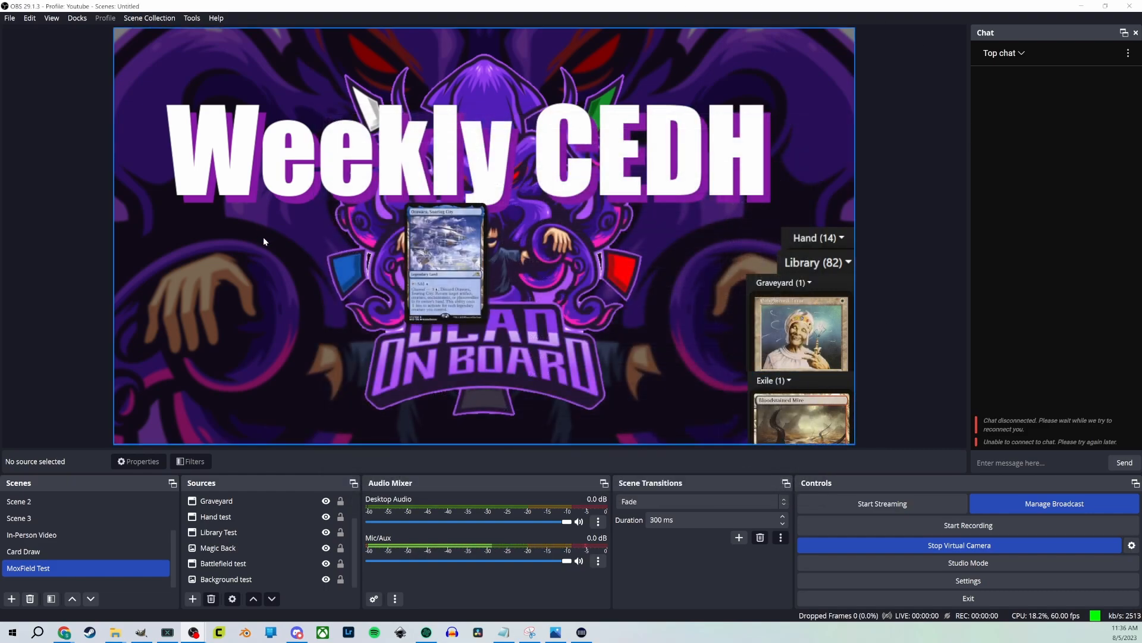
Place the OBS and Moxfield browser windows side by side, and test the D and N hotkeys by drawing a card and advancing the turn
drag(925, 6, 809, 95)
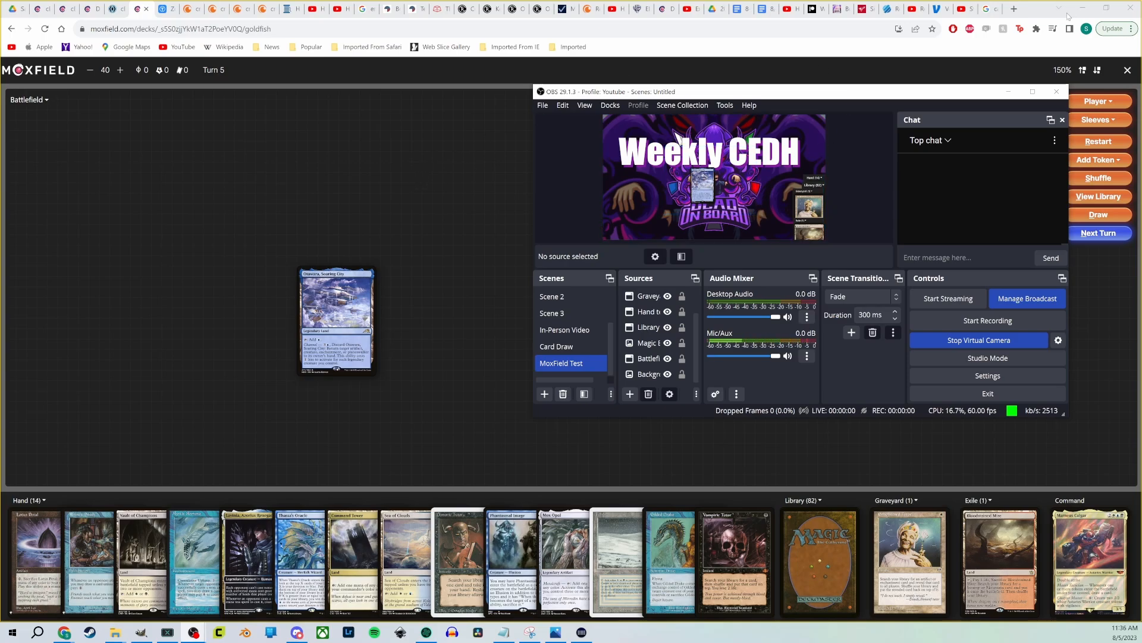
drag(1033, 5, 521, 37)
drag(767, 94, 802, 94)
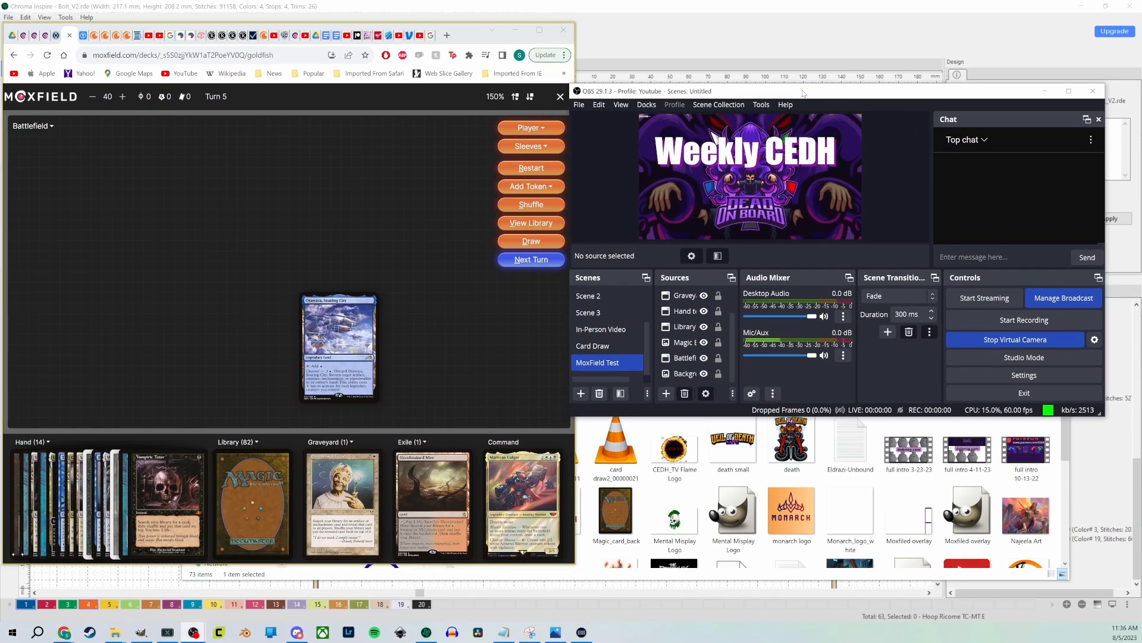
click(438, 242)
key(d)
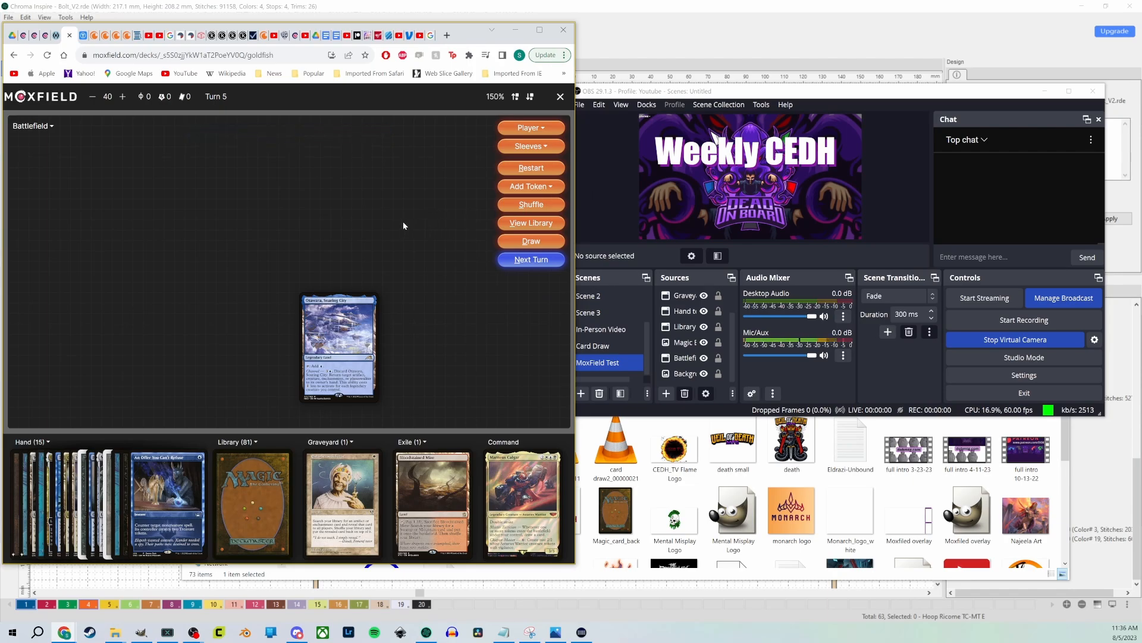
key(n)
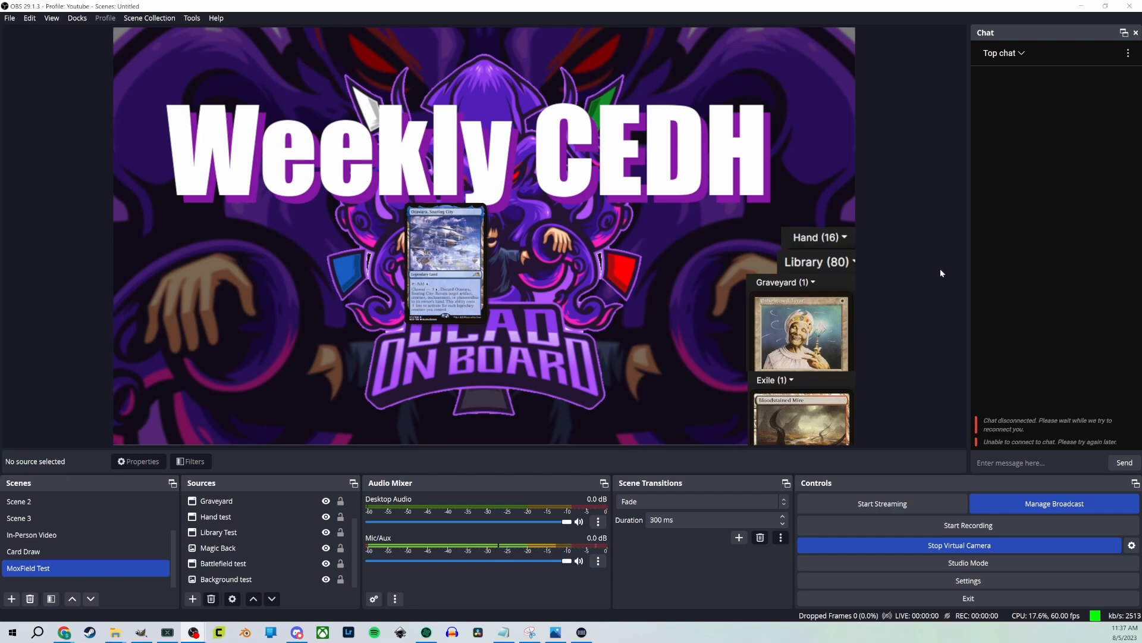
Switch to the finished Moxfield scene and look over its sources
scroll(35, 524, up, 2)
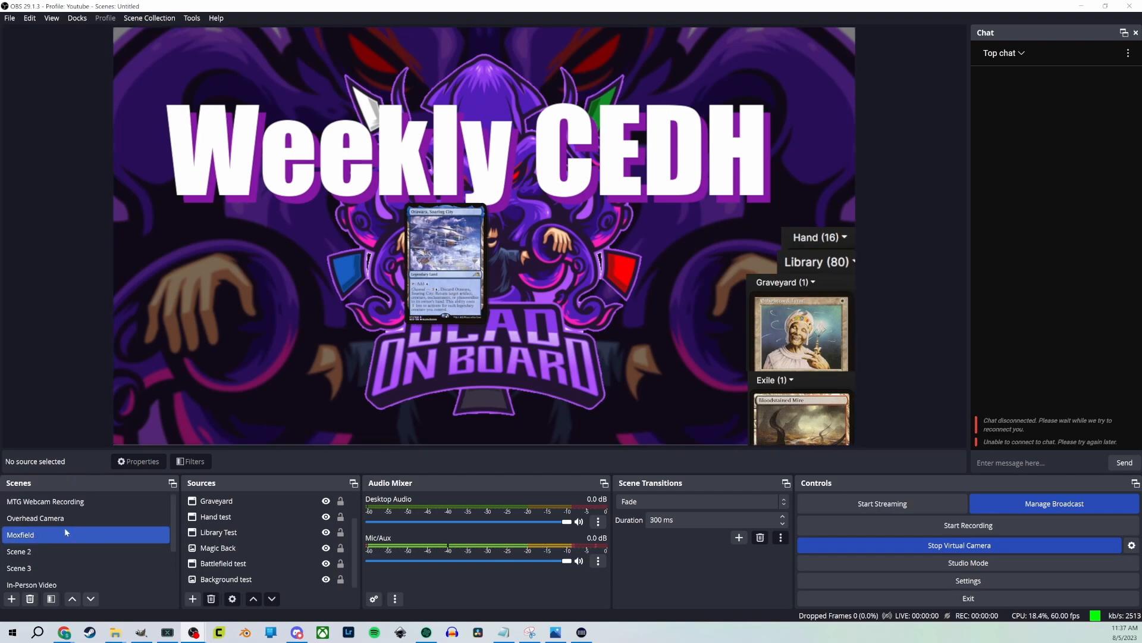
click(55, 524)
click(49, 534)
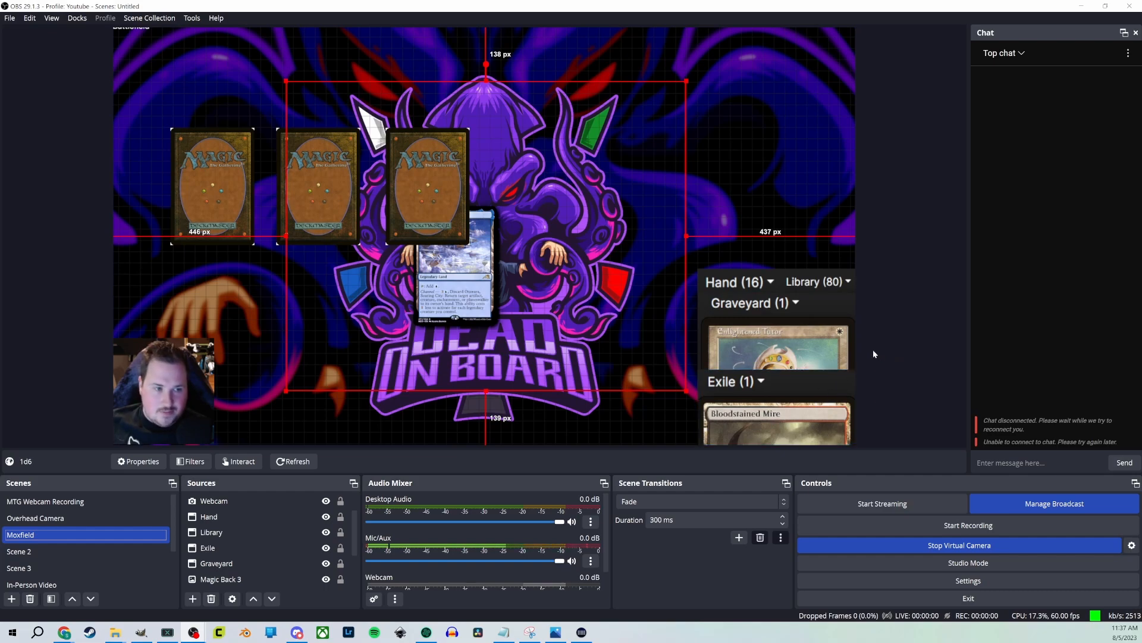
click(309, 504)
click(270, 517)
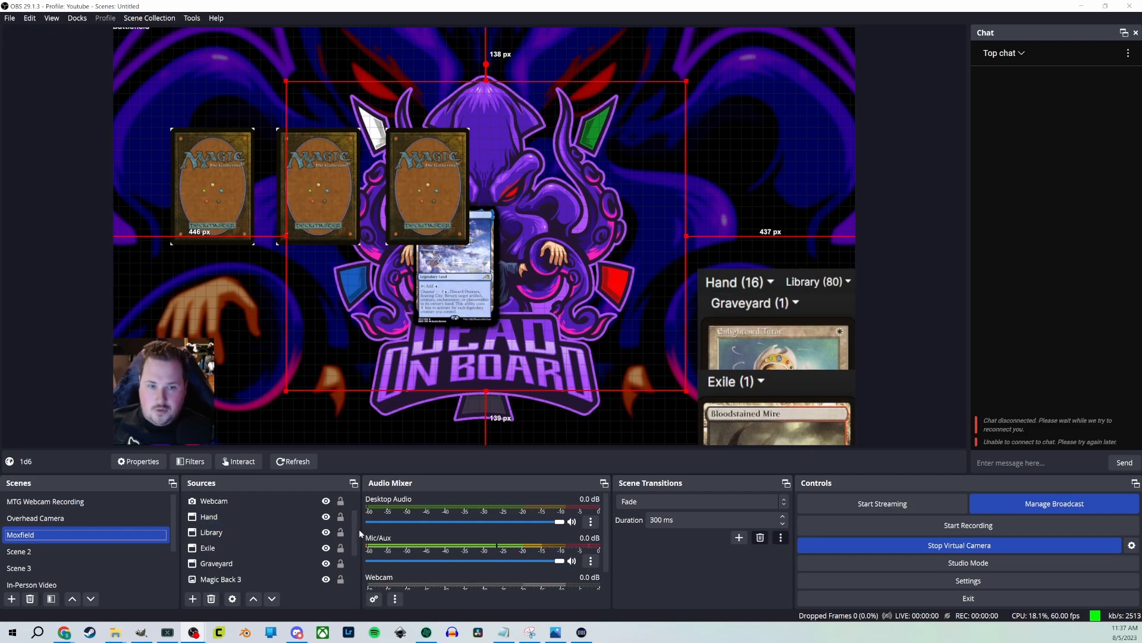
scroll(245, 515, down, 2)
scroll(246, 516, up, 1)
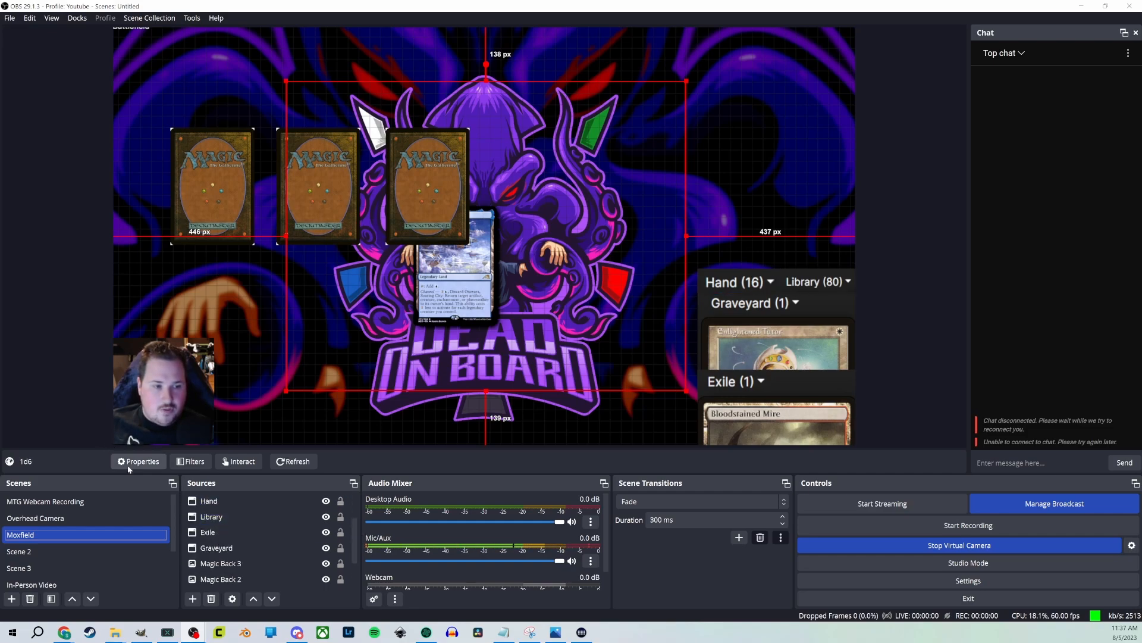
Review the Moxfield scene's Draw Card and Sylvan Start filters, including Sylvan Start 2-5, and close the filters window
right_click(77, 532)
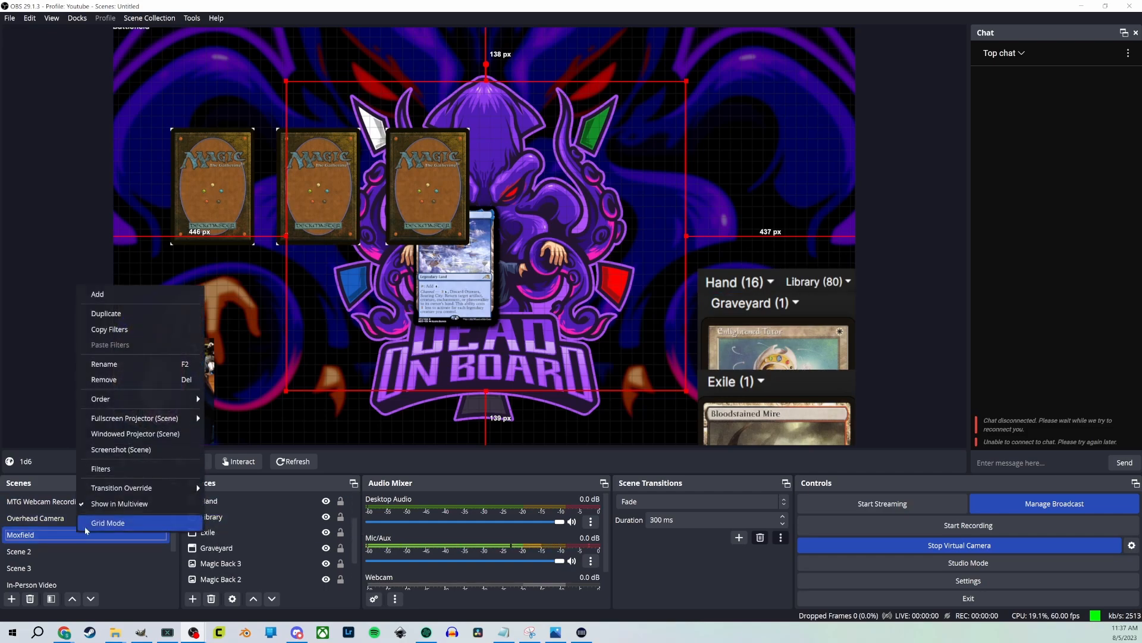
click(126, 466)
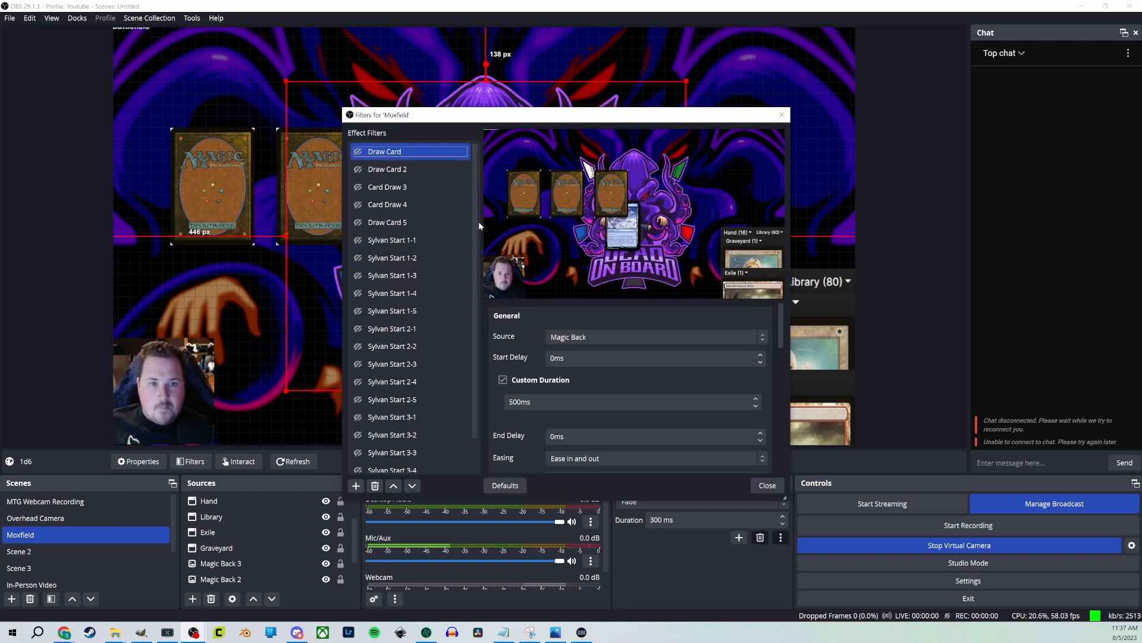
scroll(473, 238, down, 1)
scroll(473, 241, down, 1)
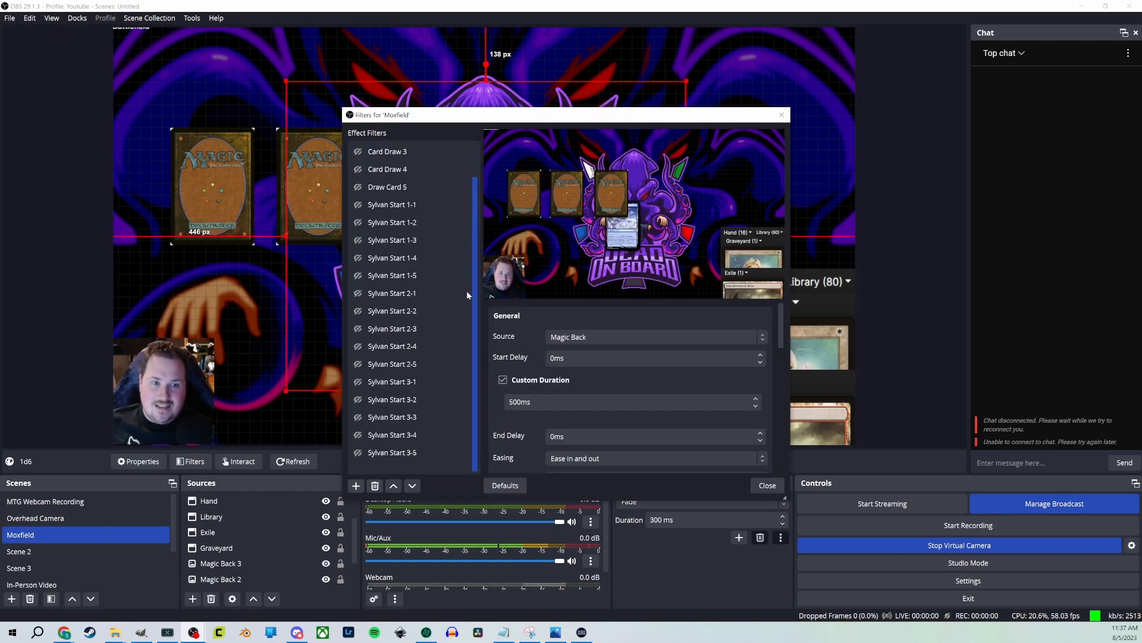
click(433, 204)
click(429, 222)
click(425, 311)
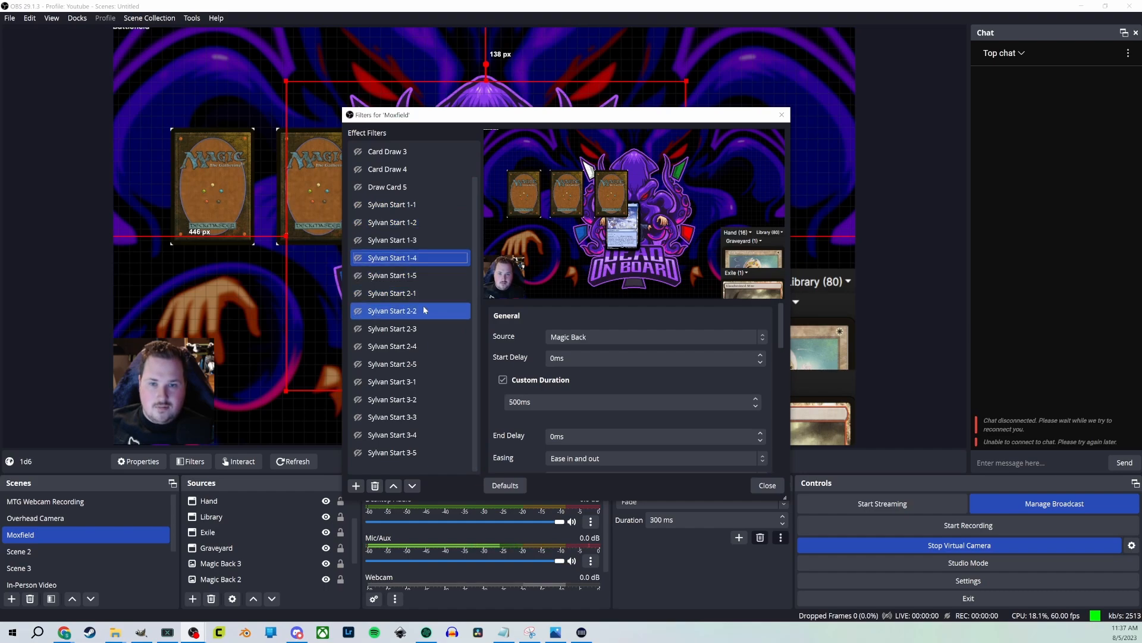
click(425, 363)
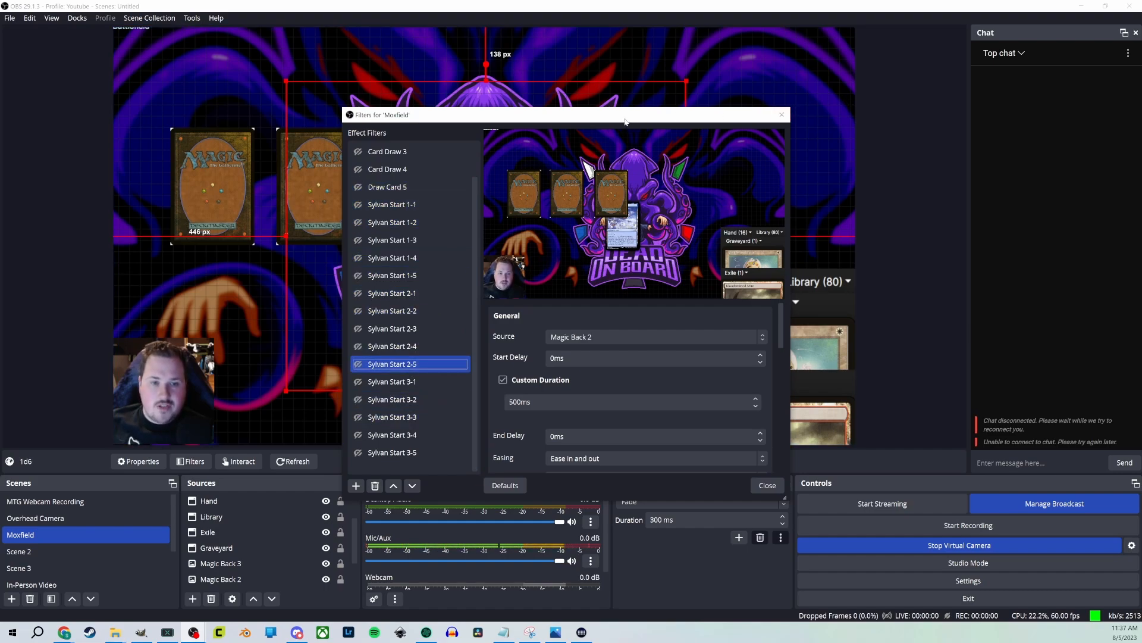
click(781, 115)
Examine where Magic Back, Magic Back 2 and Magic Back 3 sit in the Moxfield scene's source order
scroll(226, 520, down, 1)
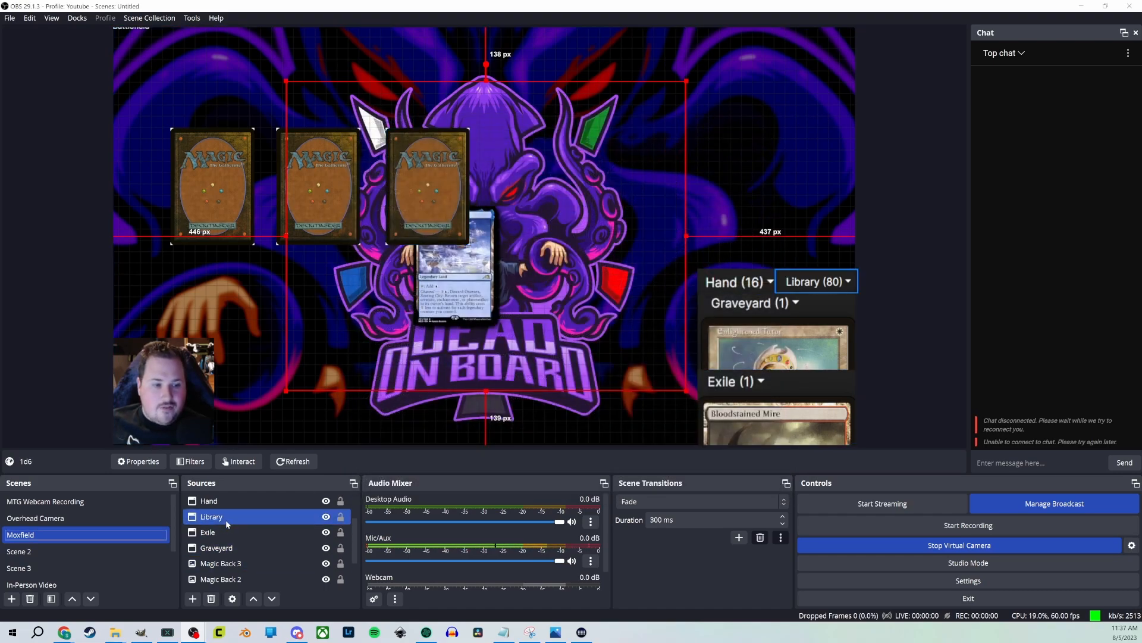
click(238, 532)
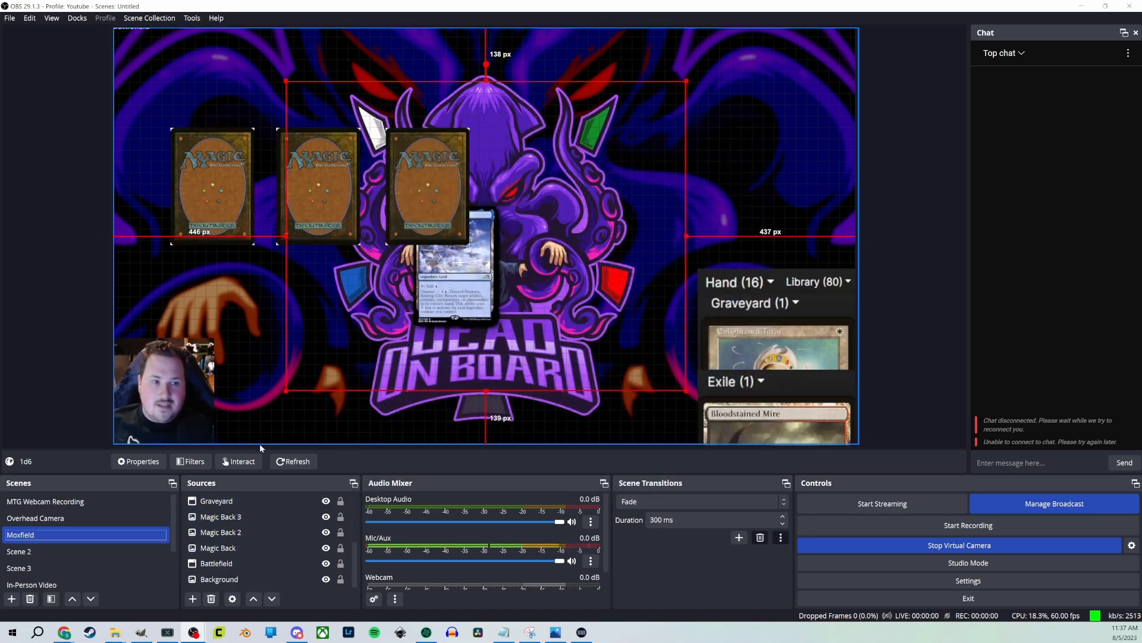
click(253, 517)
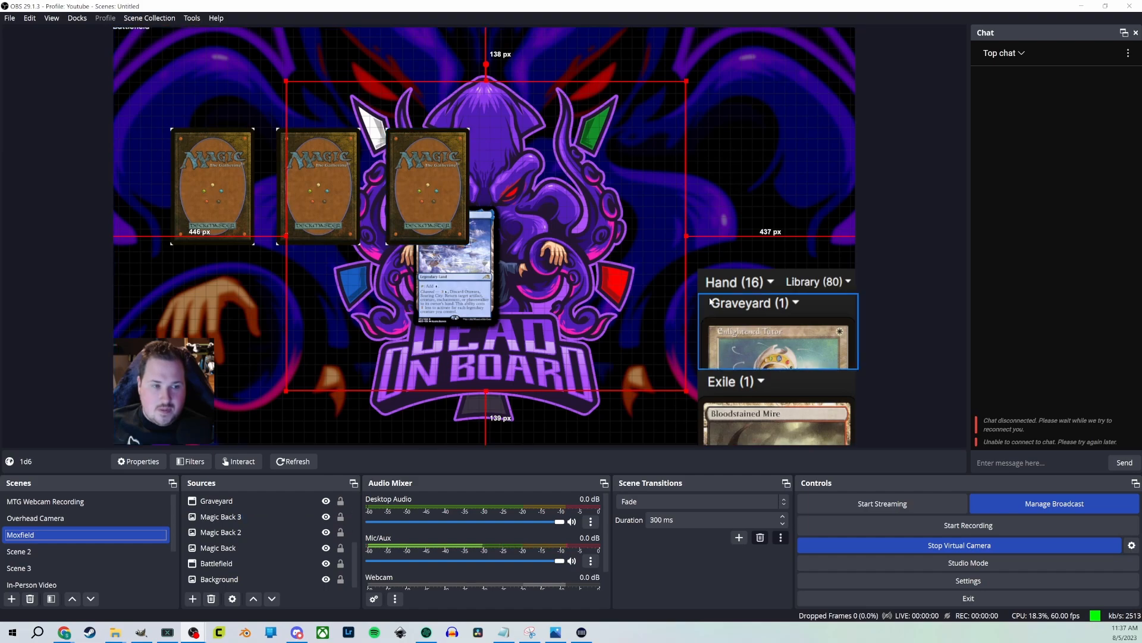
click(288, 532)
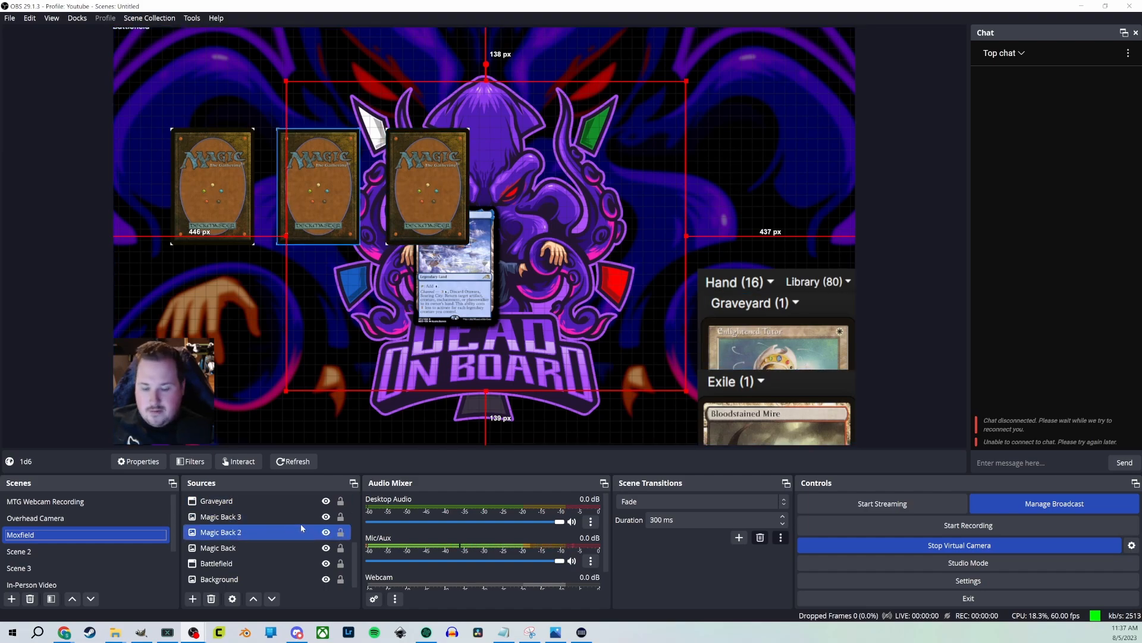
click(305, 516)
click(321, 501)
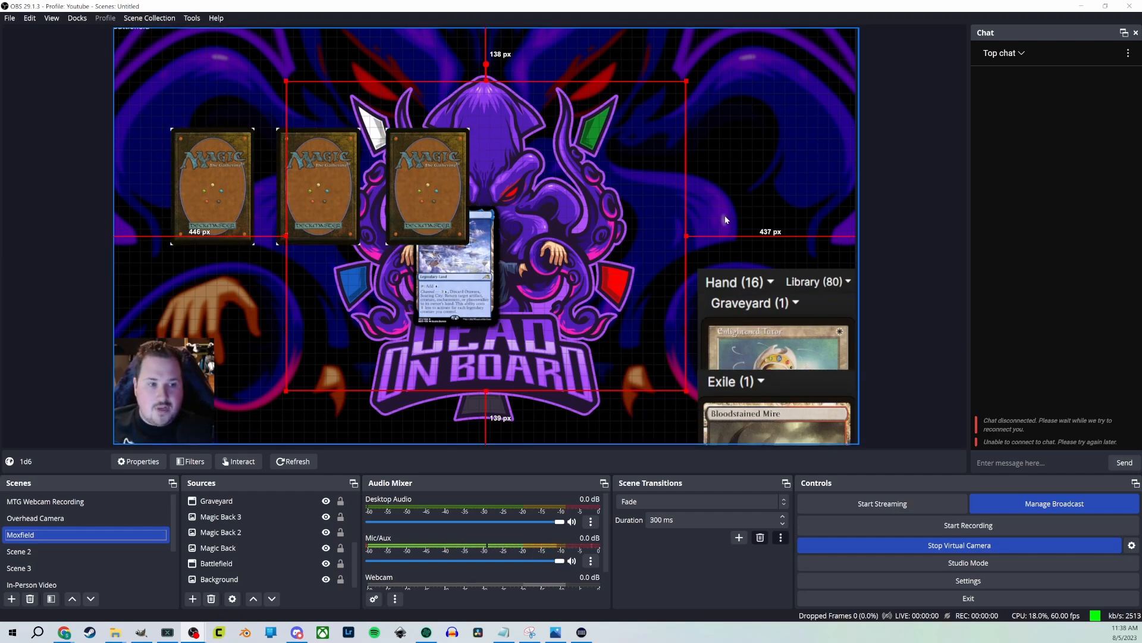
Switch to the Stream Deck app, look over the Sylvan and Keep buttons, and move its window clear of the preview
click(581, 632)
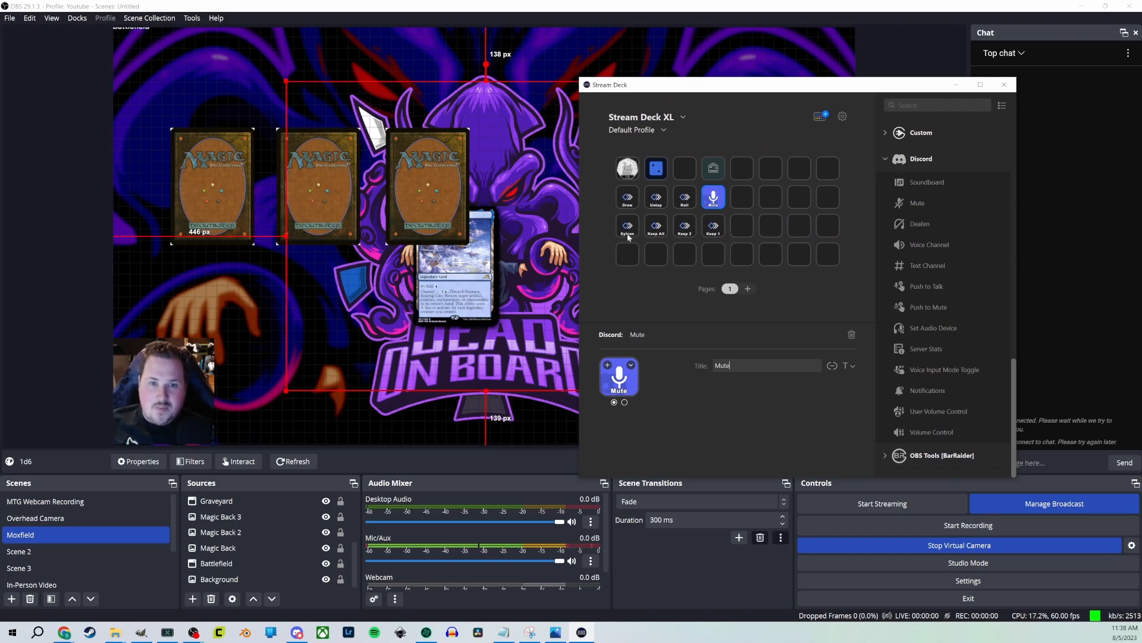
click(656, 225)
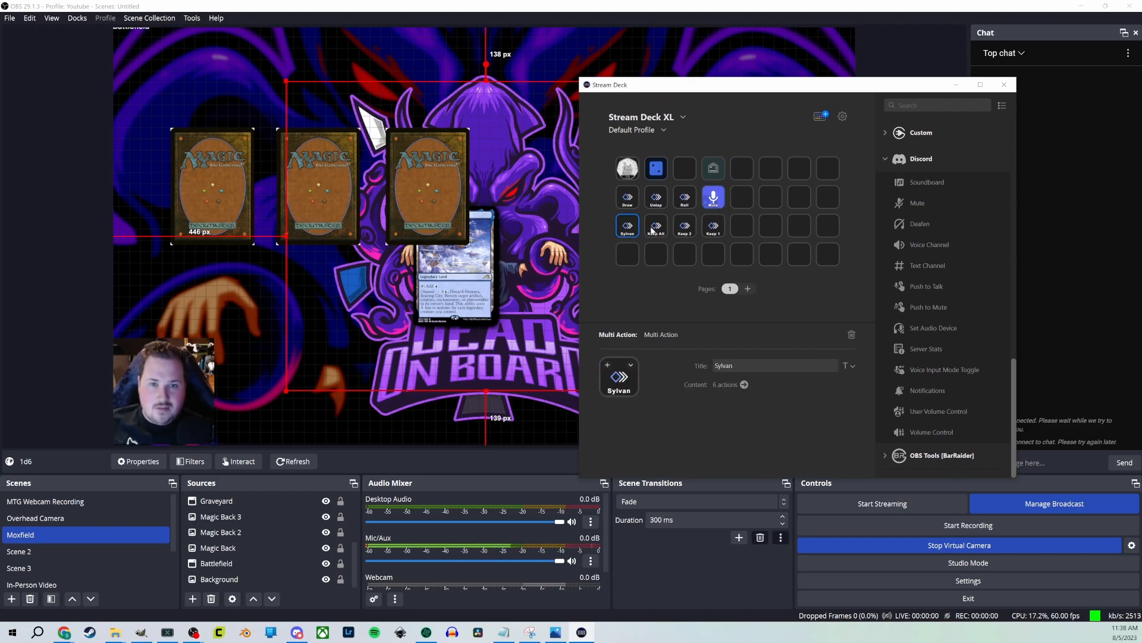
click(685, 225)
click(710, 232)
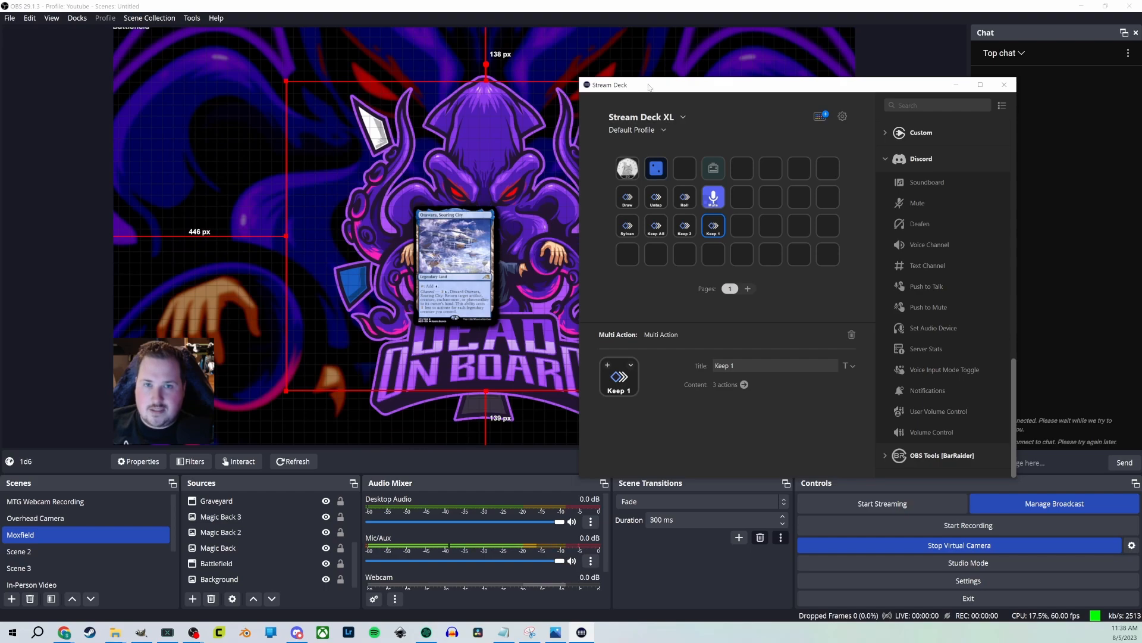
drag(649, 87, 810, 87)
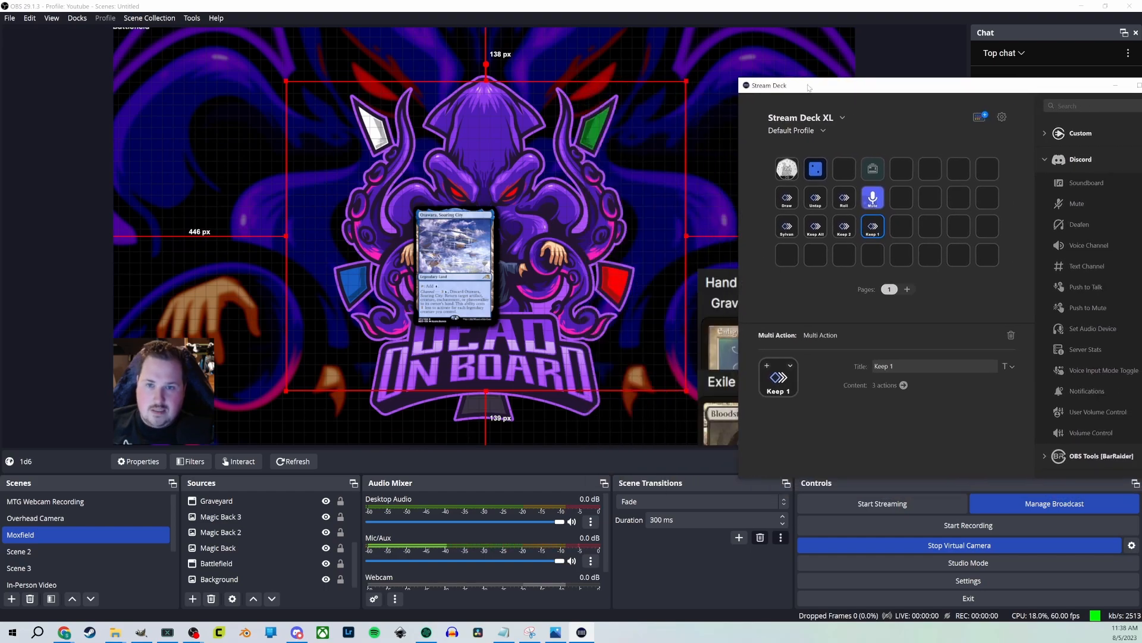
Review the Sylvan multi action's filter toggles and D hotkeys in order, and open the Keep All multi action
double_click(780, 230)
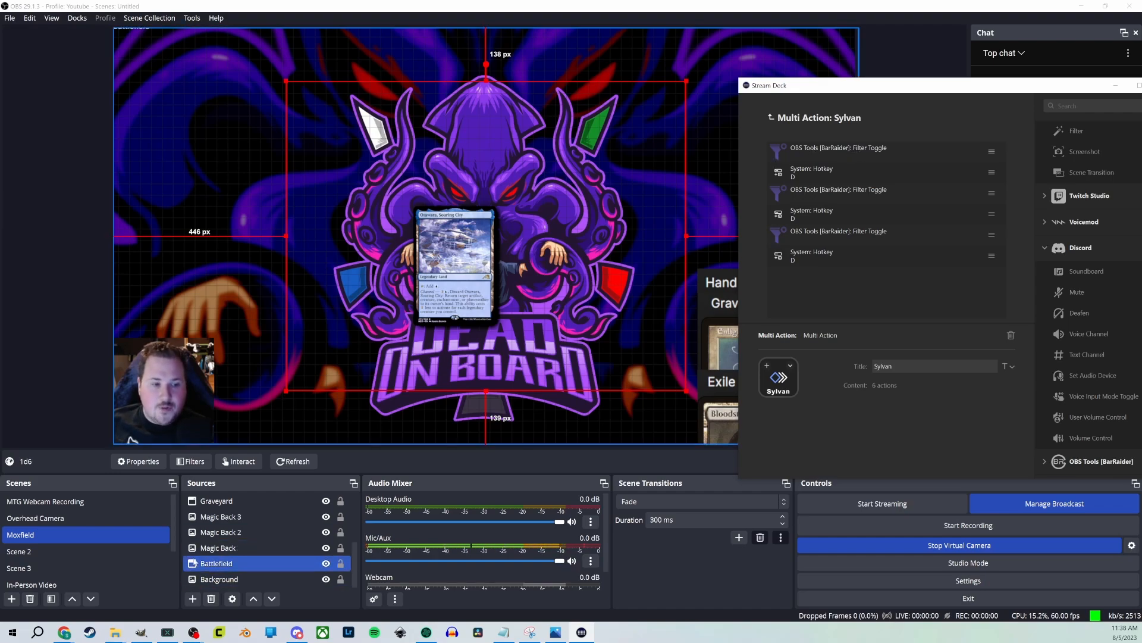
scroll(258, 535, up, 5)
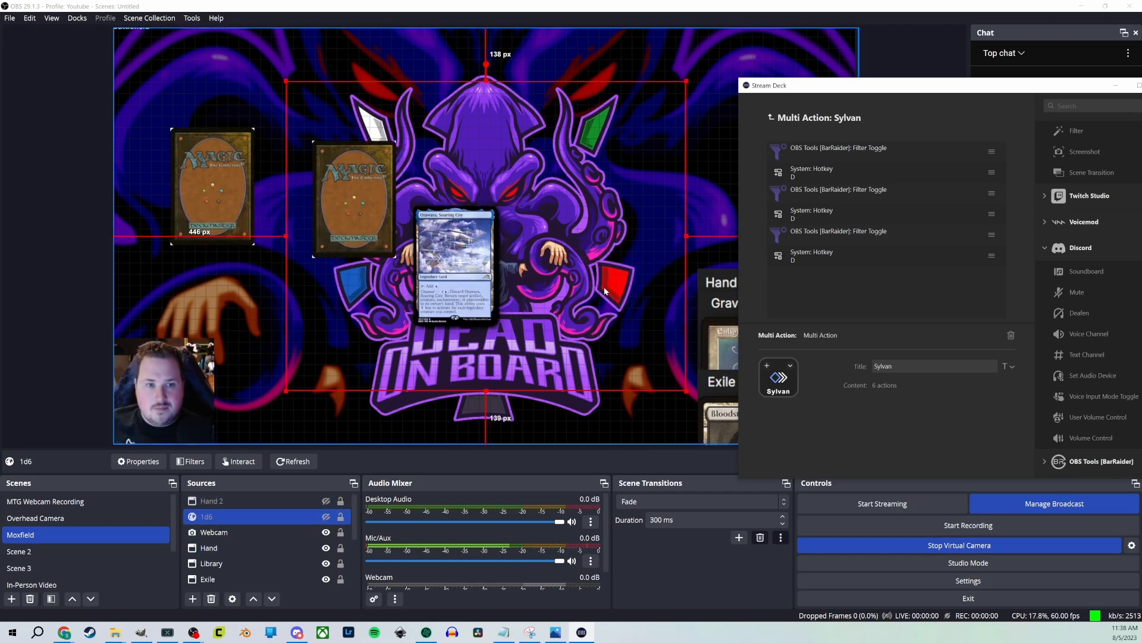
click(803, 146)
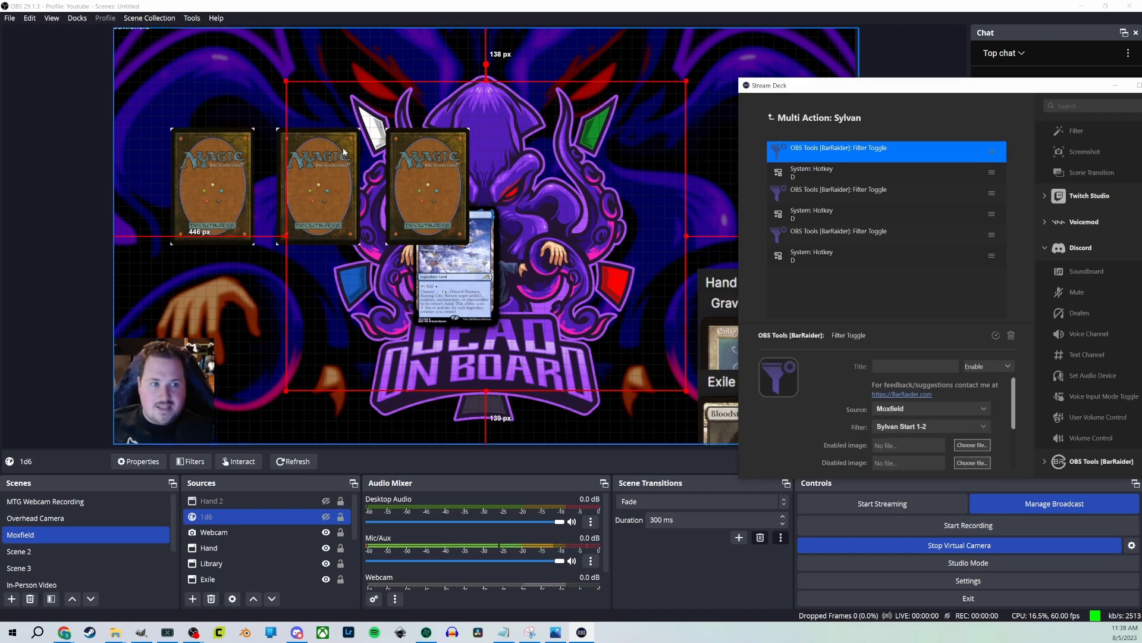
click(805, 172)
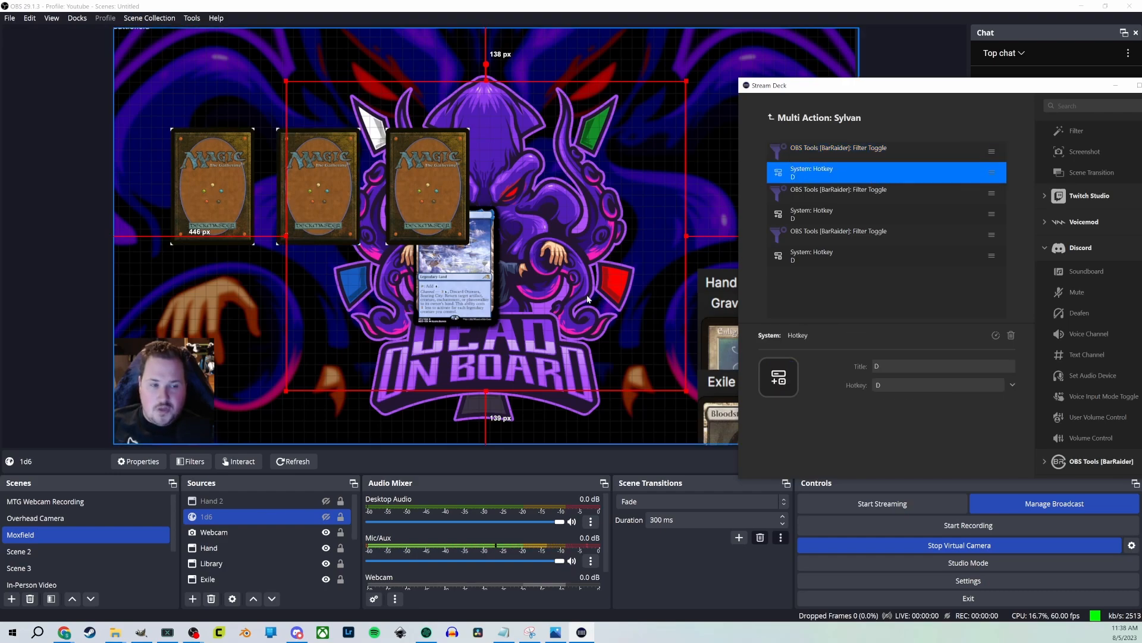
click(832, 191)
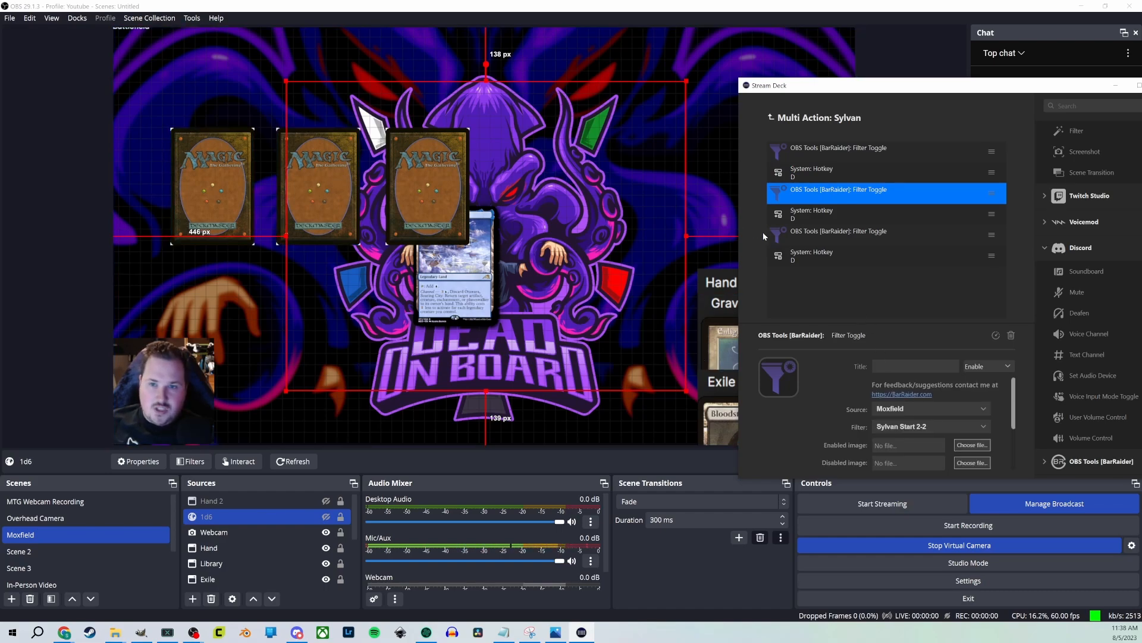
click(823, 211)
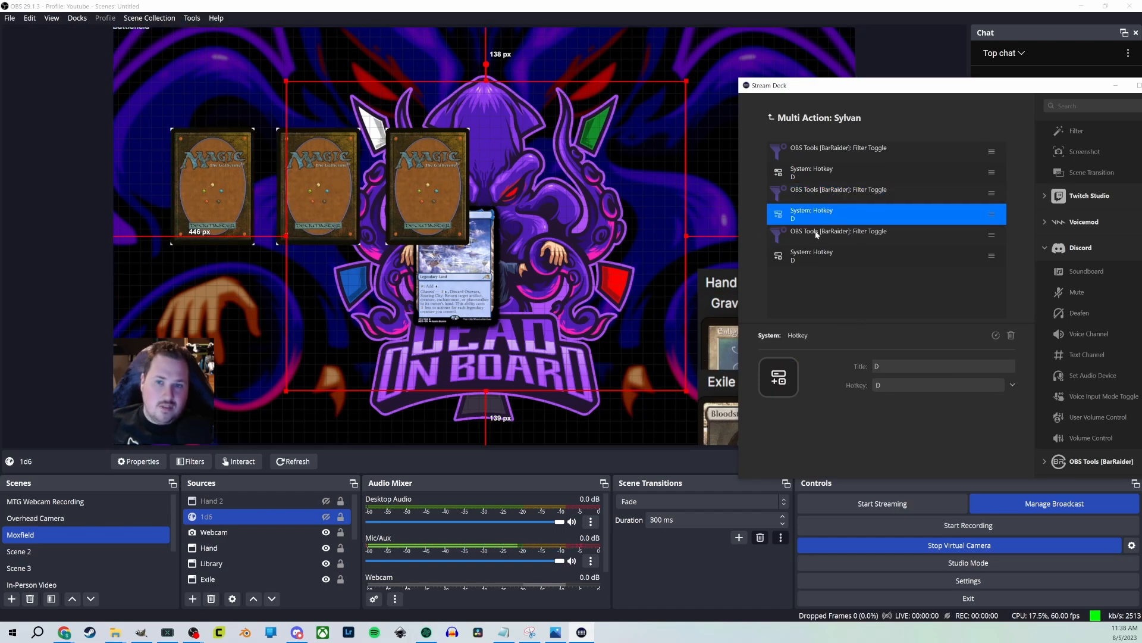
click(817, 235)
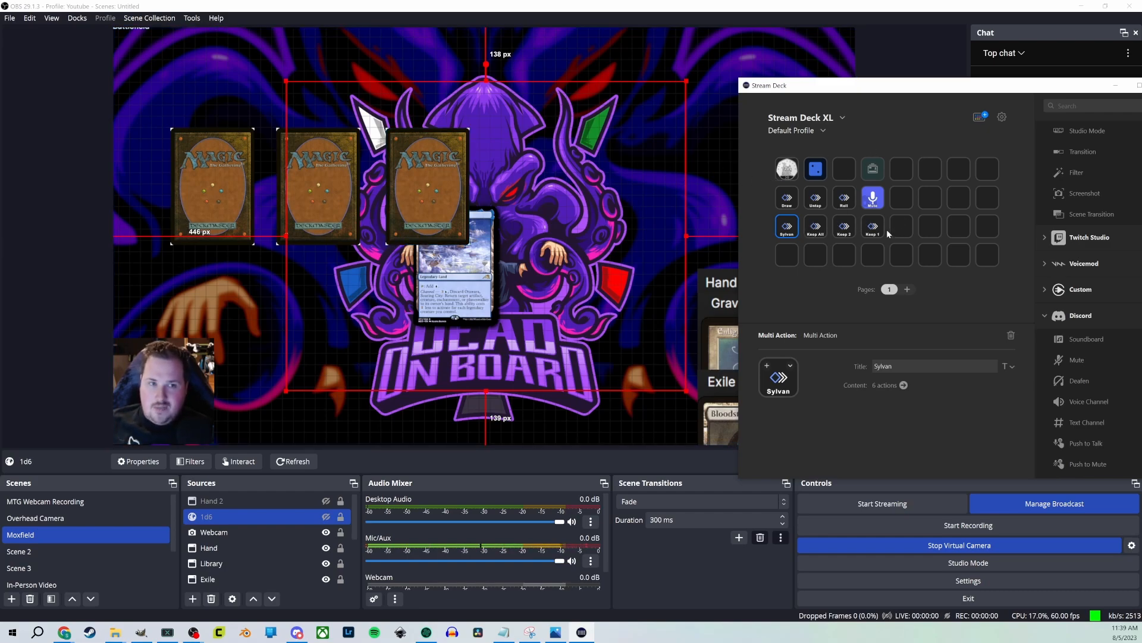
double_click(814, 229)
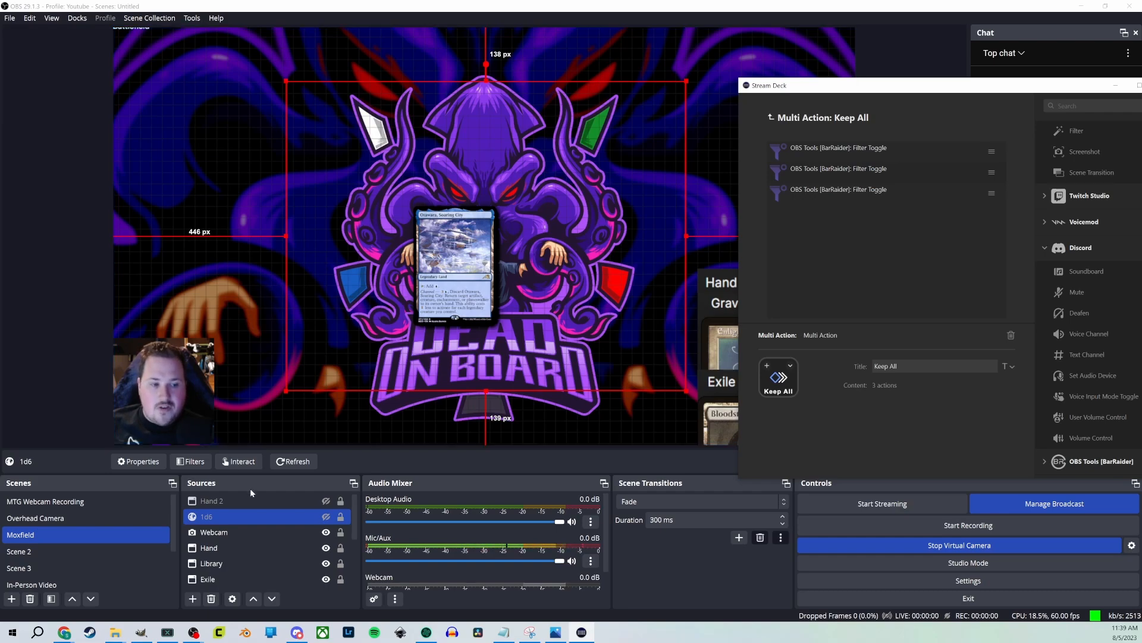
Switch back to OBS, open the Moxfield scene's filters and review the Sylvan Start 1-1 settings down to its Next Move
right_click(79, 537)
click(131, 467)
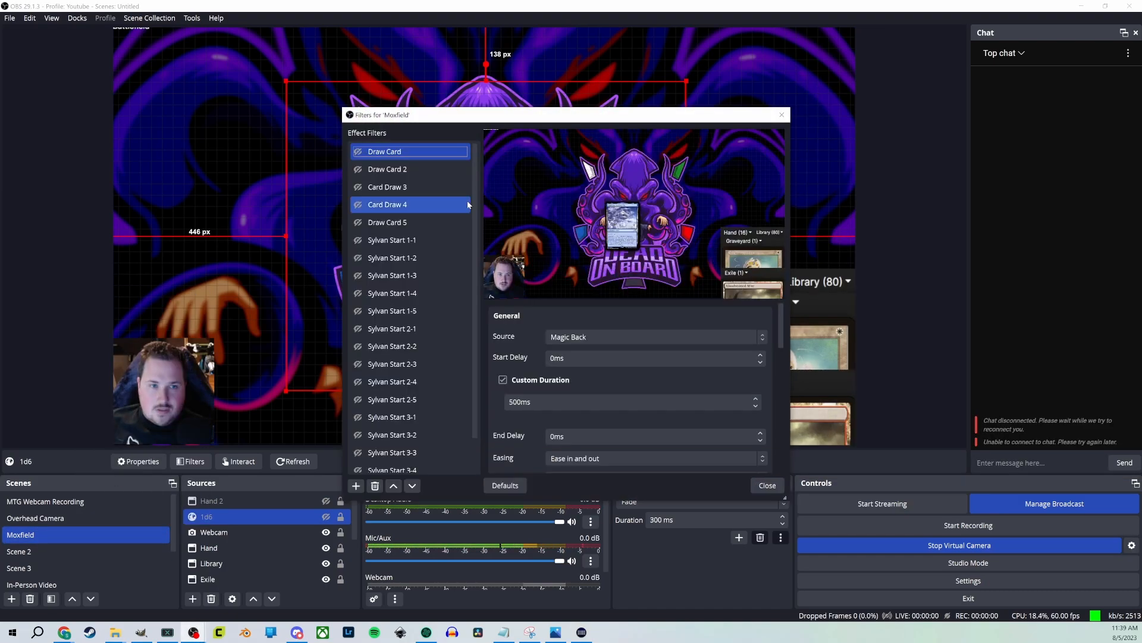
click(429, 240)
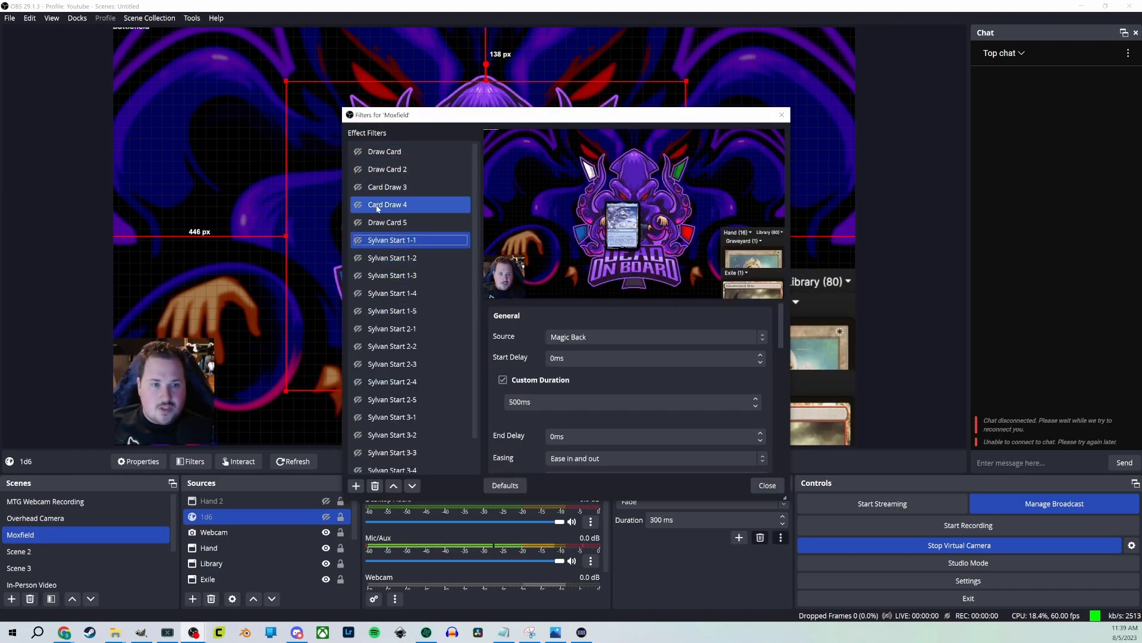
scroll(520, 330, down, 1)
scroll(523, 330, up, 1)
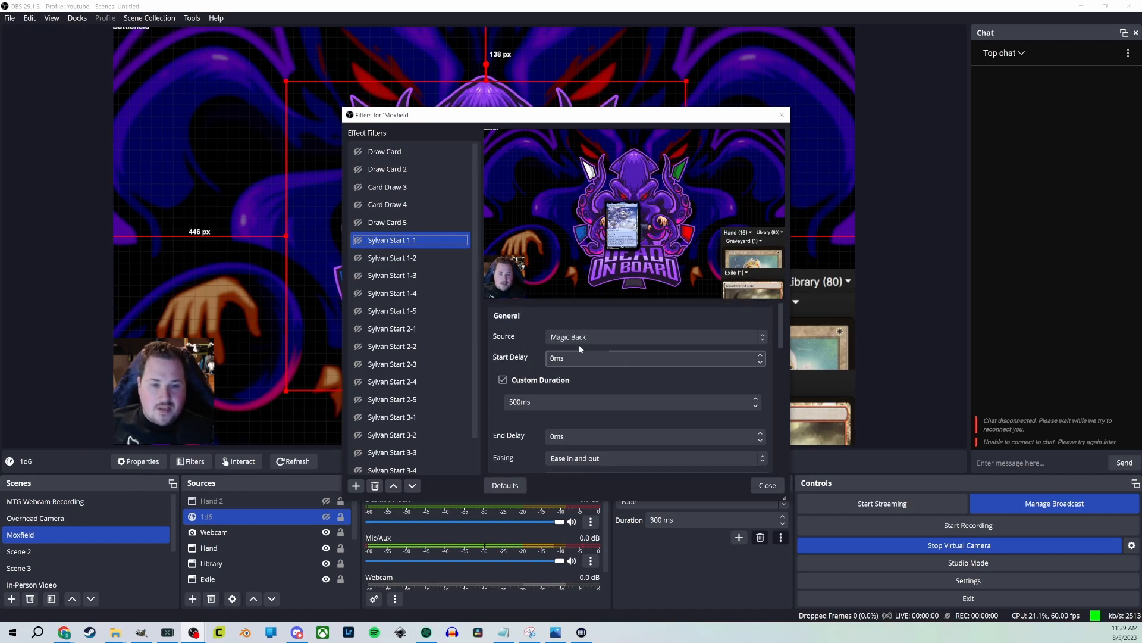
scroll(523, 350, down, 1)
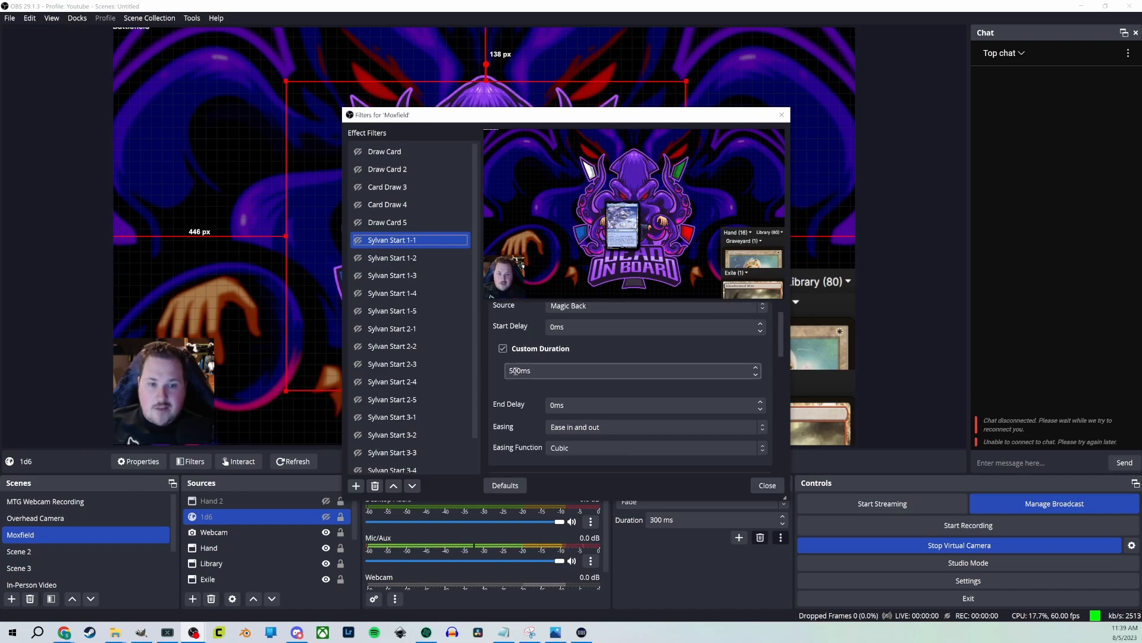
scroll(523, 349, down, 5)
scroll(524, 346, down, 8)
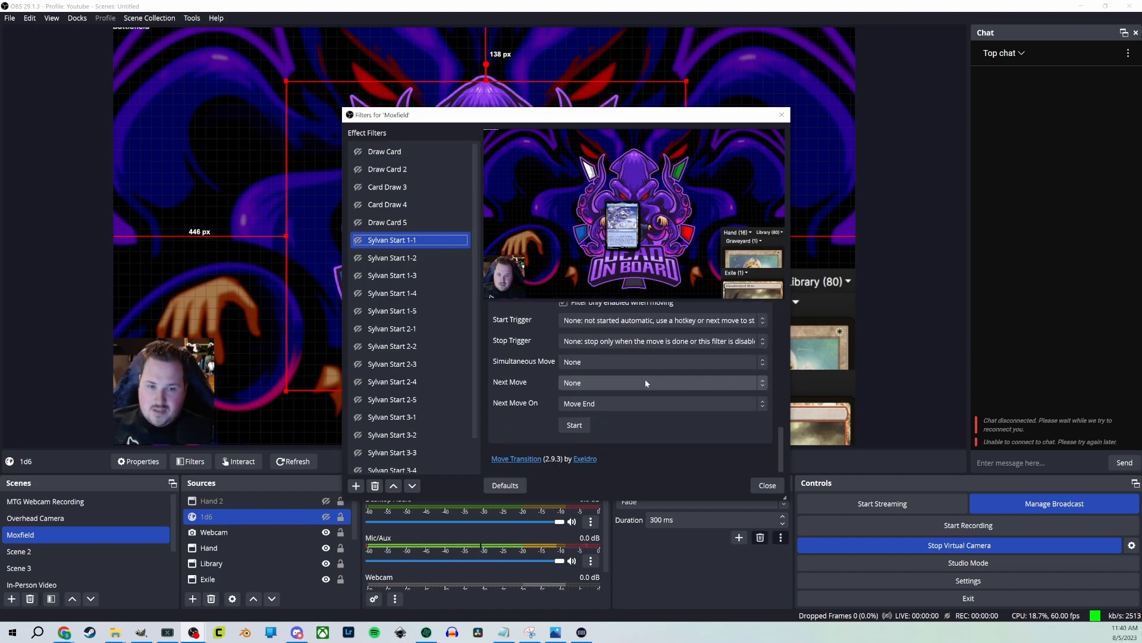
Review the Sylvan Start 1-2 filter's transform, visibility and action settings
click(429, 261)
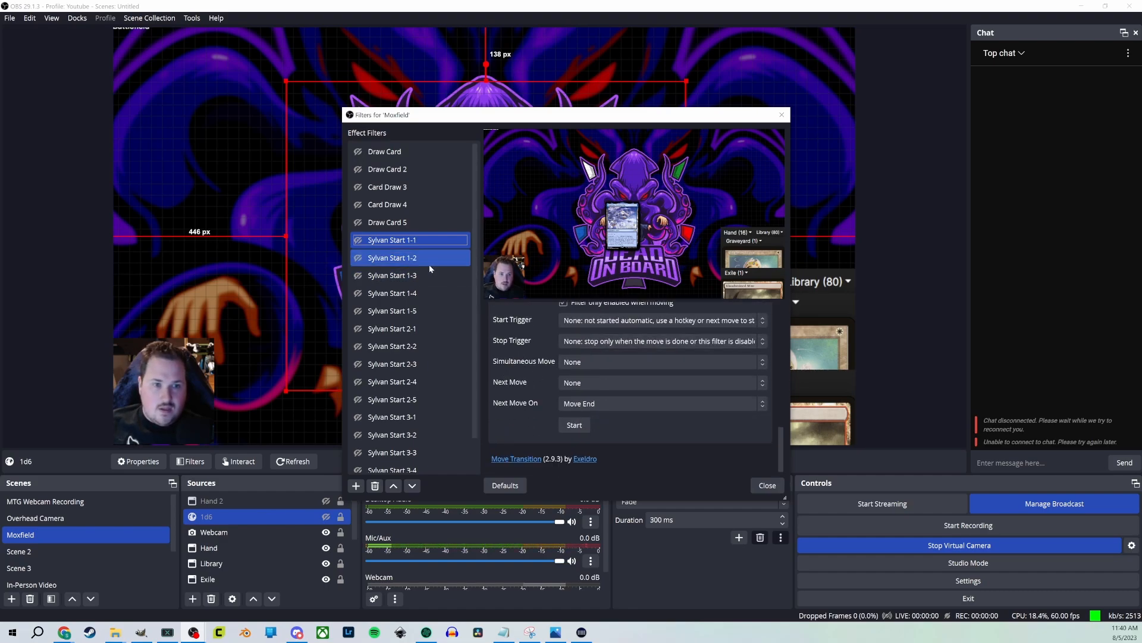
scroll(512, 327, down, 8)
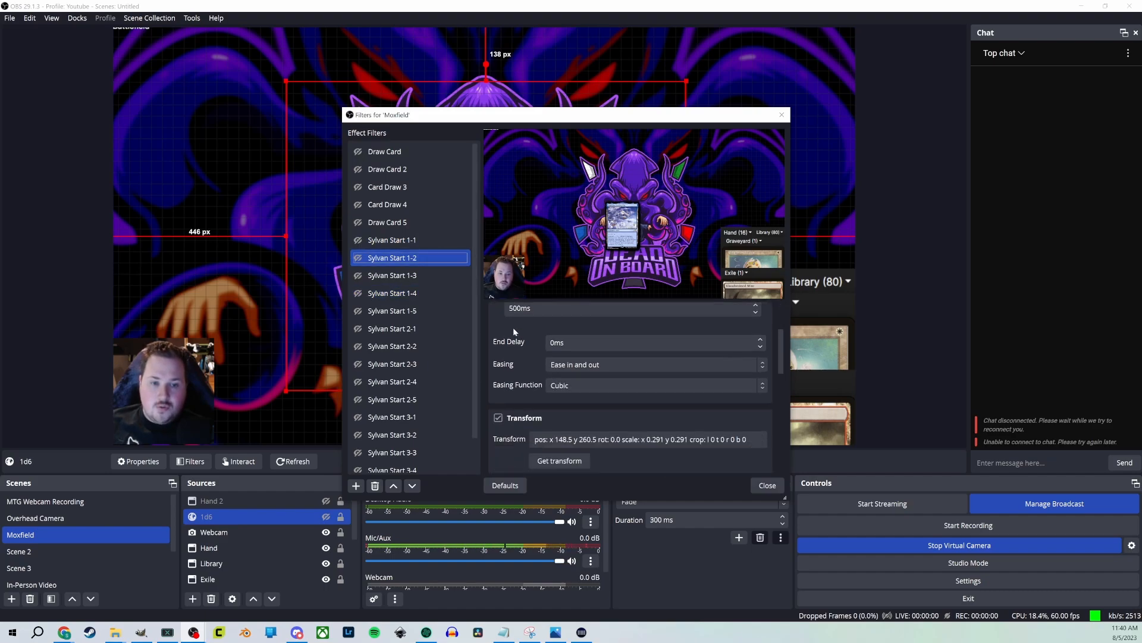
scroll(509, 328, down, 2)
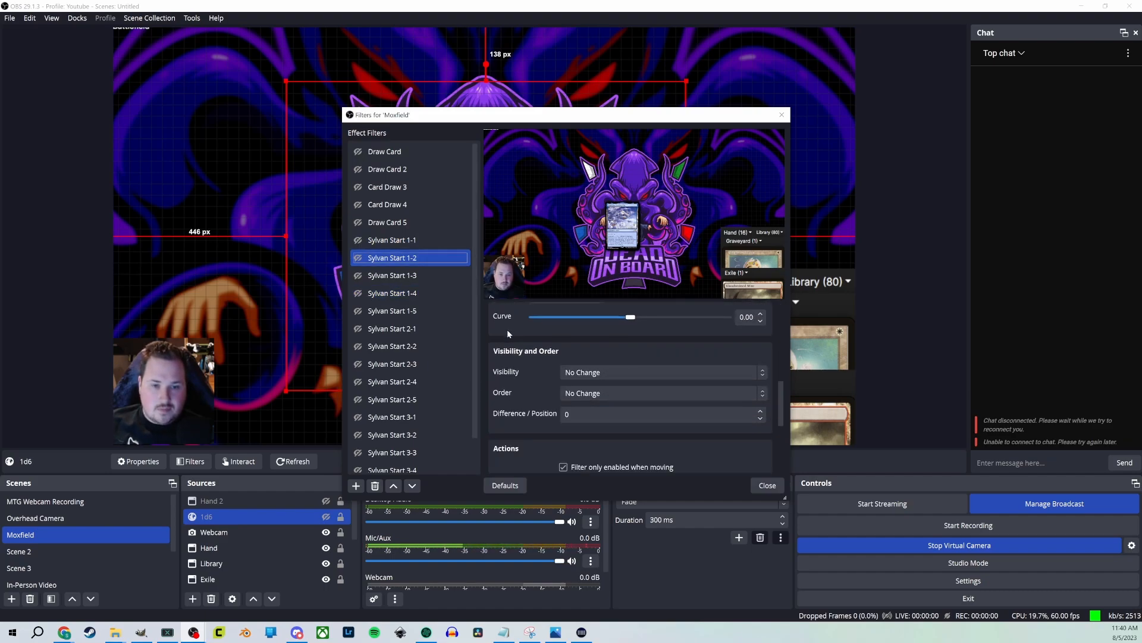
scroll(507, 330, up, 10)
scroll(508, 351, down, 3)
scroll(508, 352, down, 5)
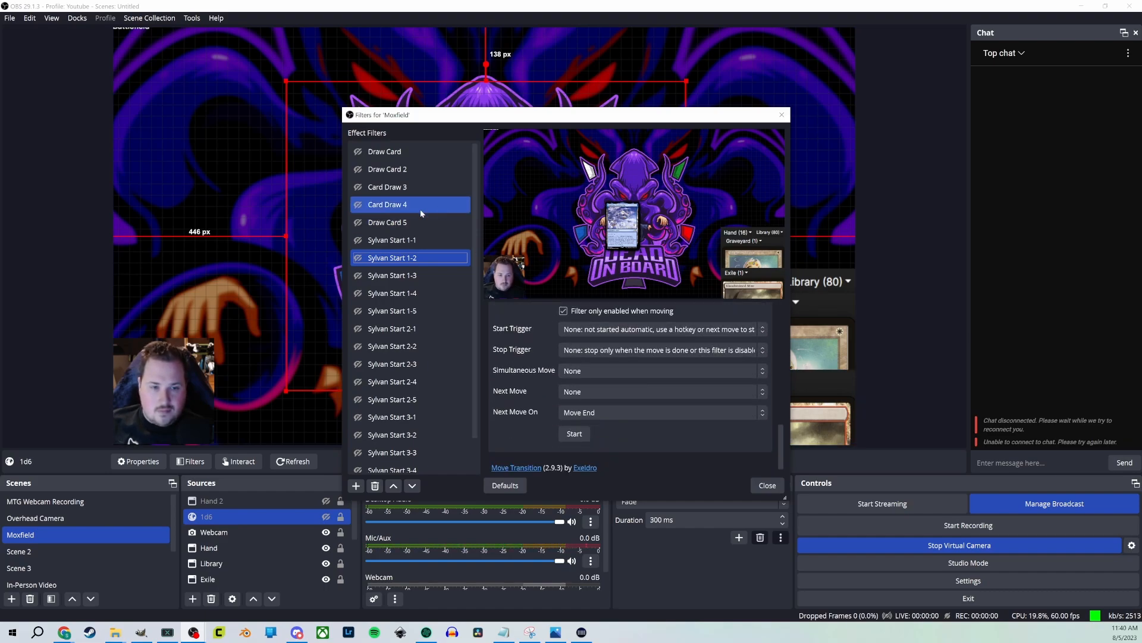
Run the Sylvan Start 1-2 filter as a test, with the filters window moved clear of the card in the preview
click(416, 275)
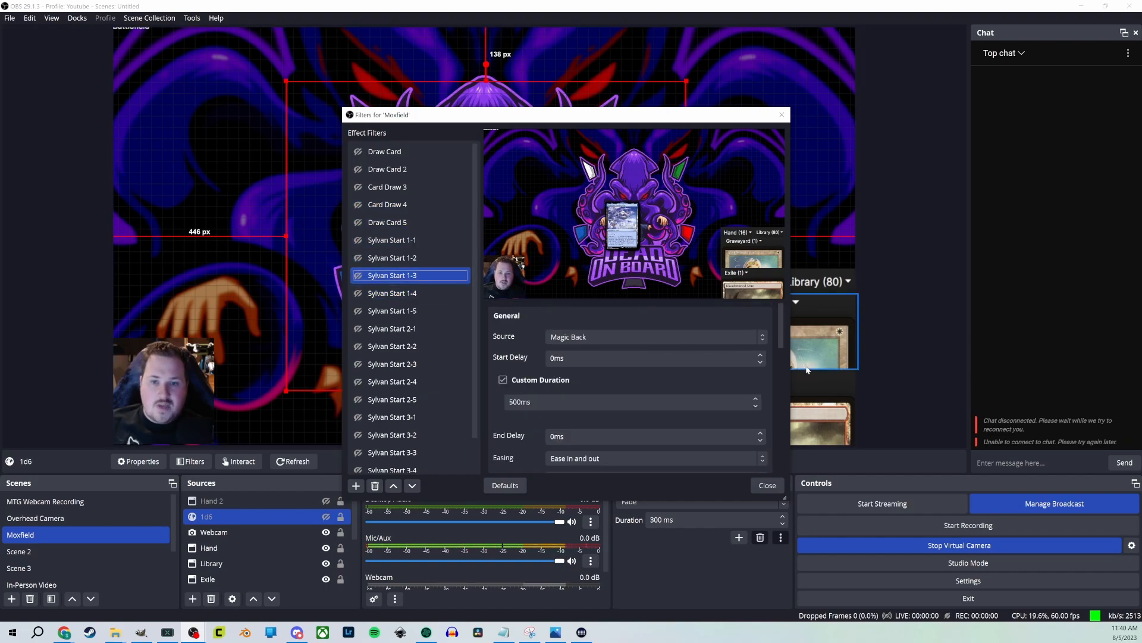
click(358, 257)
drag(640, 122, 514, 105)
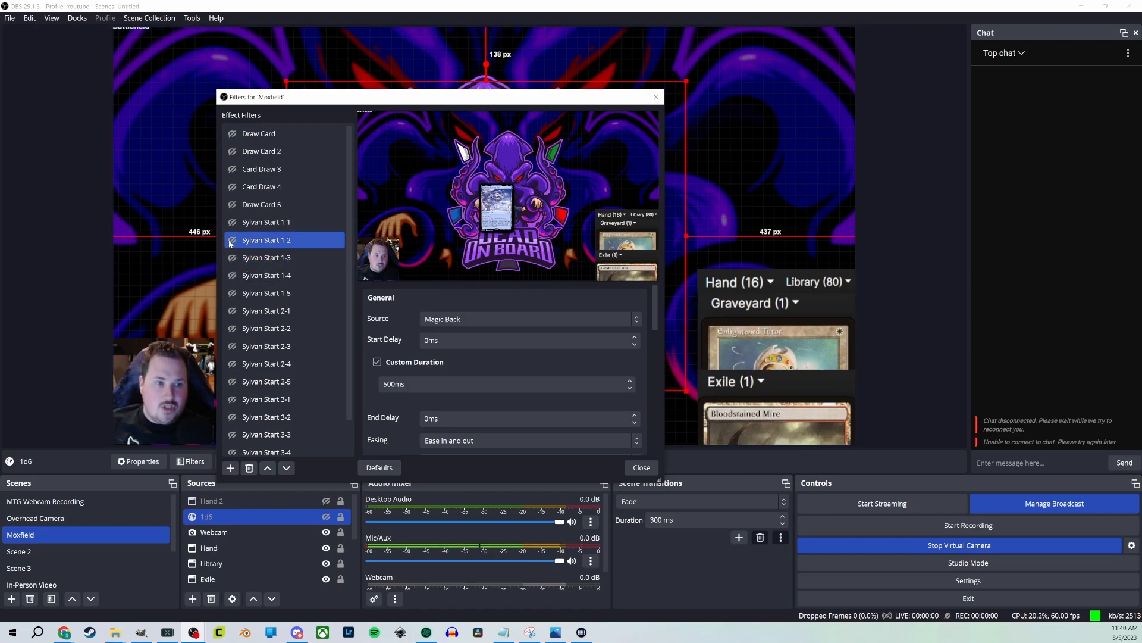
drag(384, 97, 577, 101)
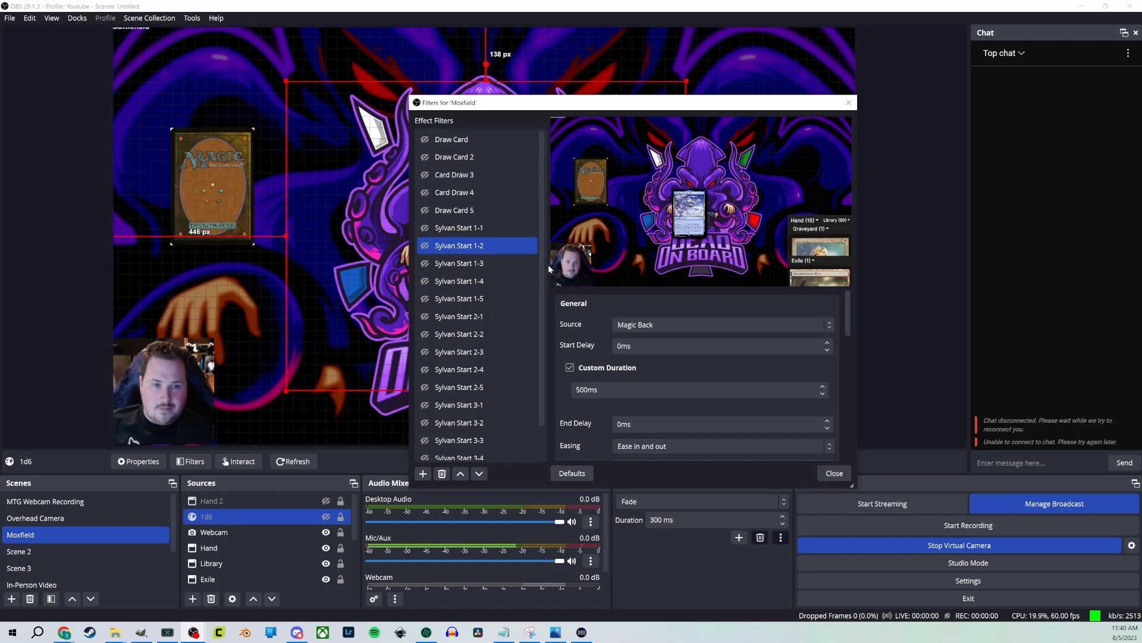
Run the Sylvan Start 1-3 filter as a test, and look at the Sylvan Start 1-4 and 1-5 filters
click(434, 268)
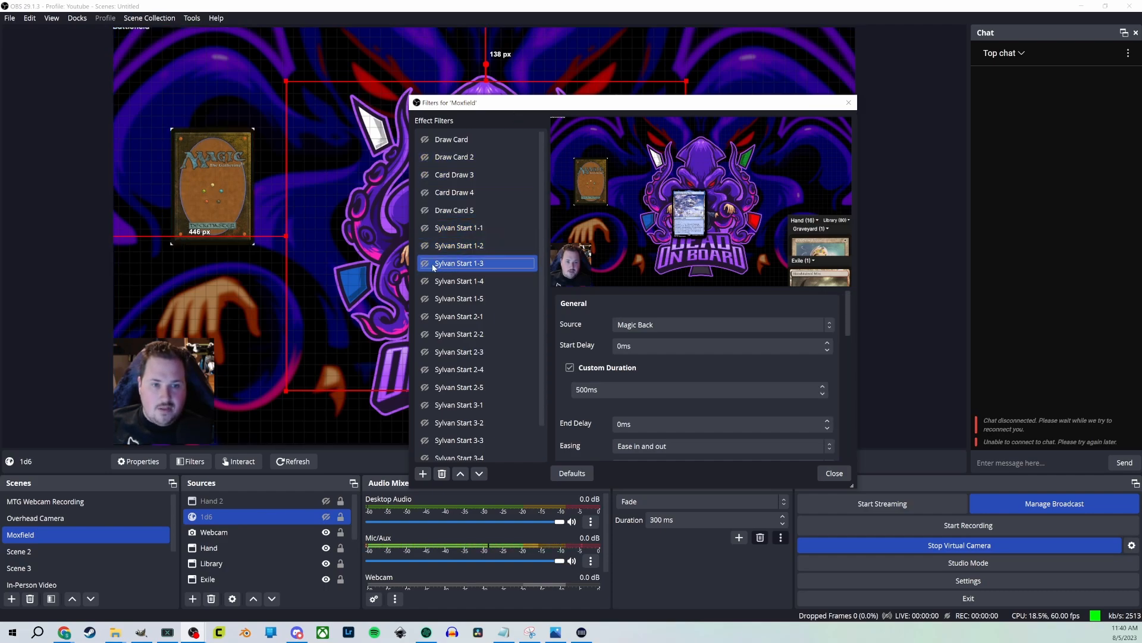
scroll(602, 326, down, 10)
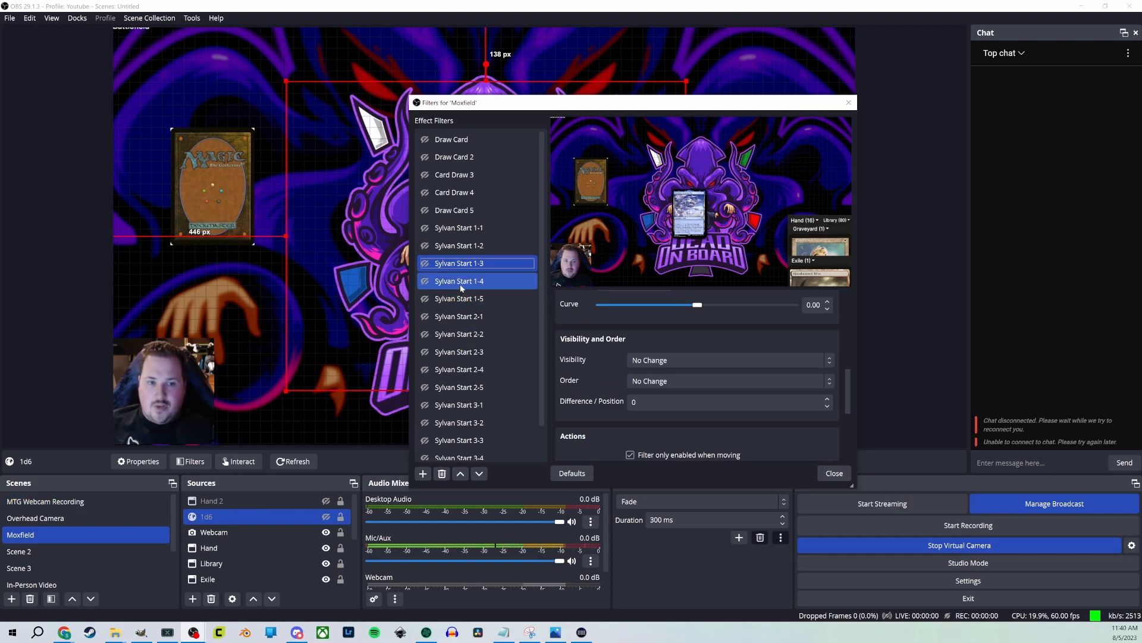
click(428, 269)
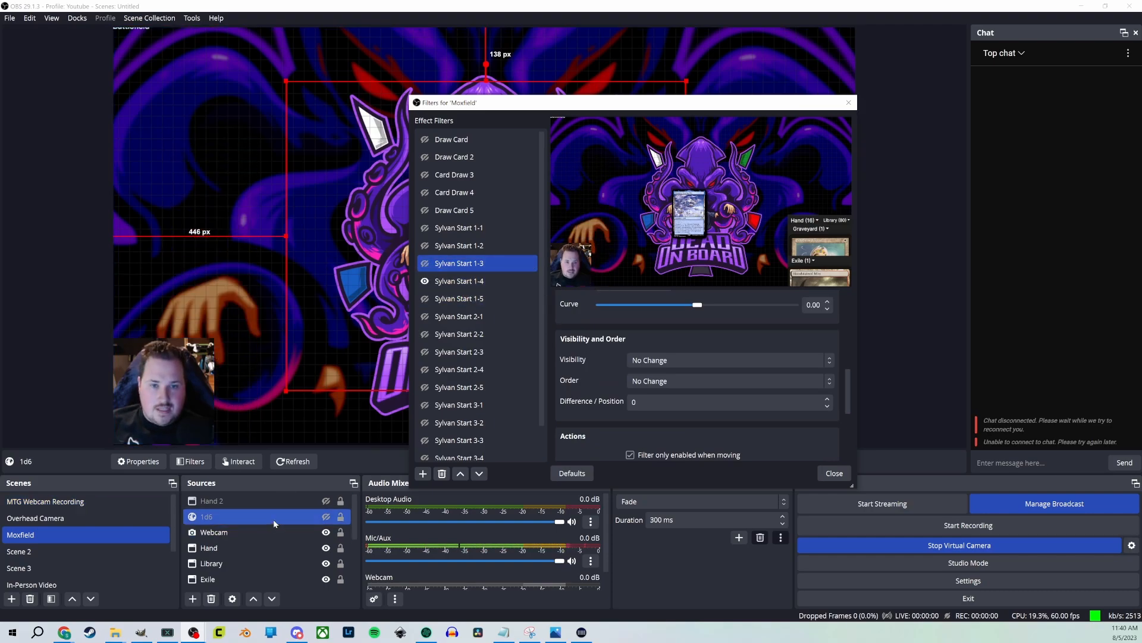
click(425, 285)
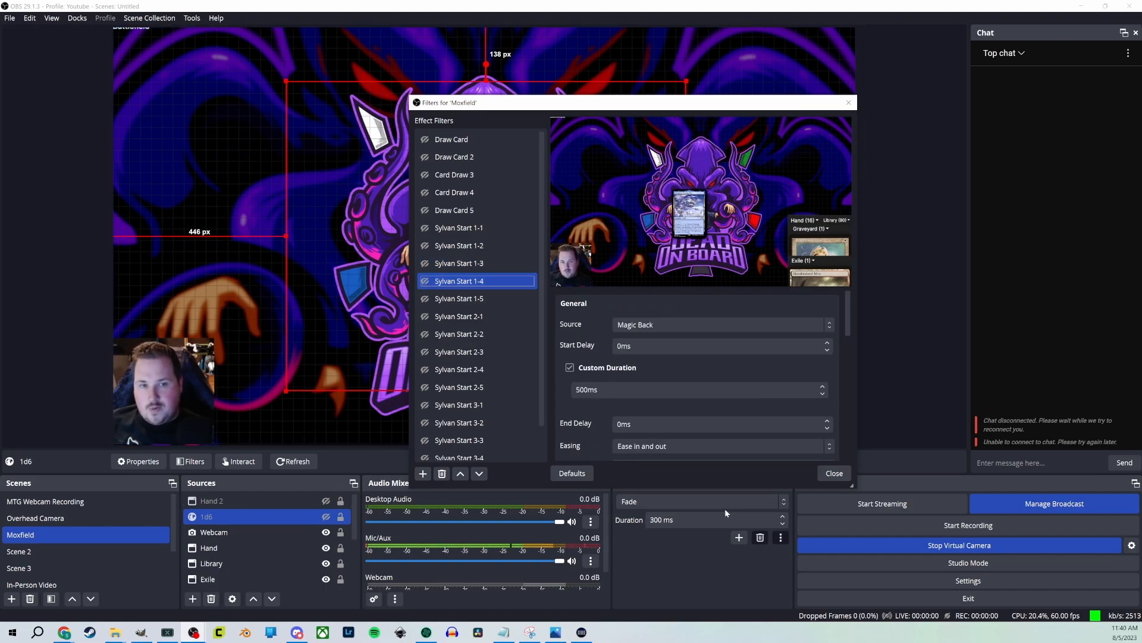
click(500, 303)
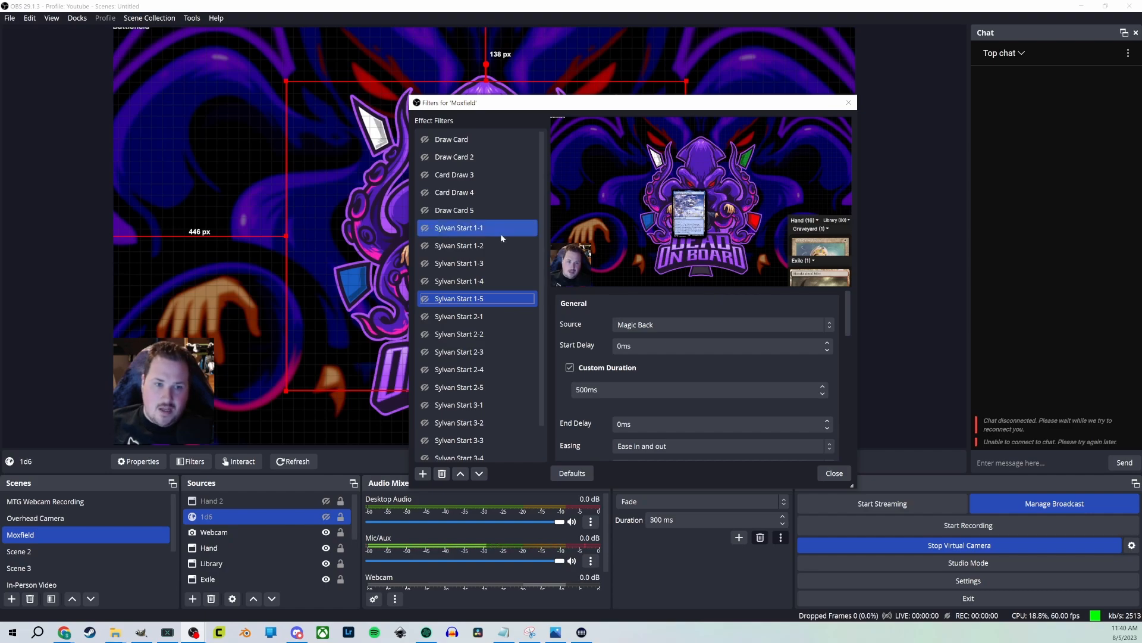
Check which Next Move the Sylvan Start 1-3 and 1-4 filters are linked to, and open Sylvan Start 1-5
click(476, 263)
scroll(697, 353, down, 3)
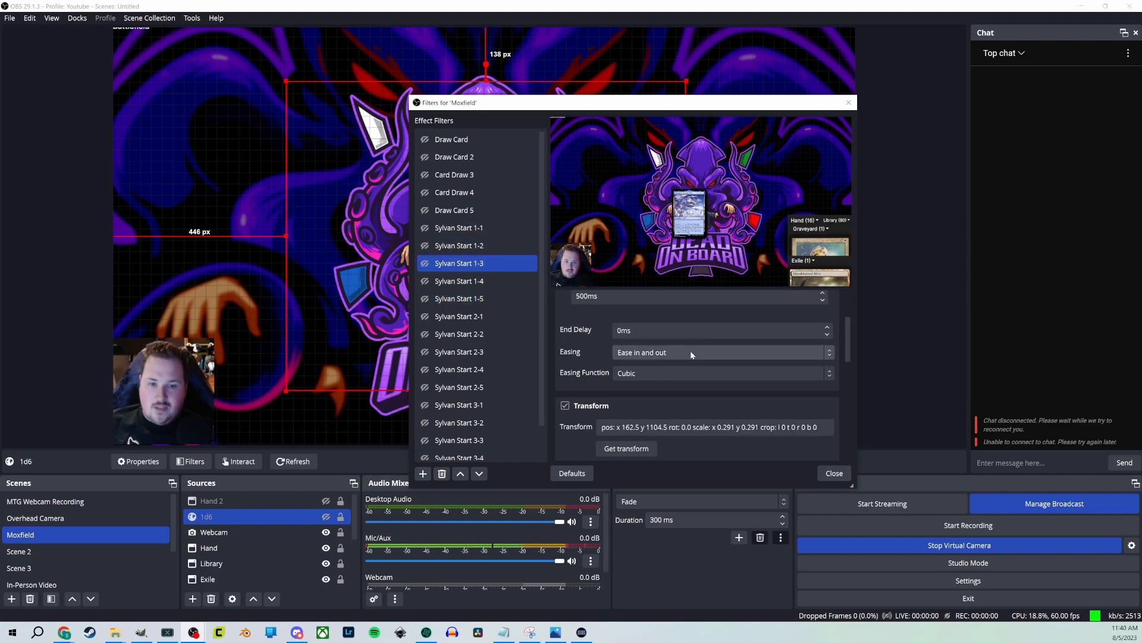
scroll(591, 345, down, 10)
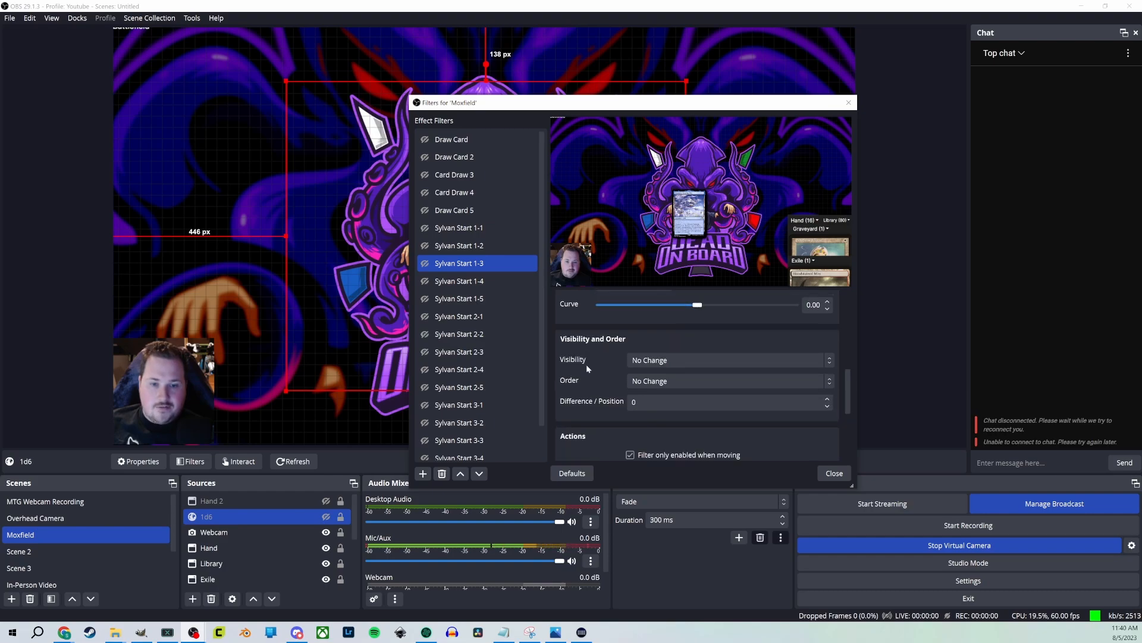
scroll(592, 392, up, 1)
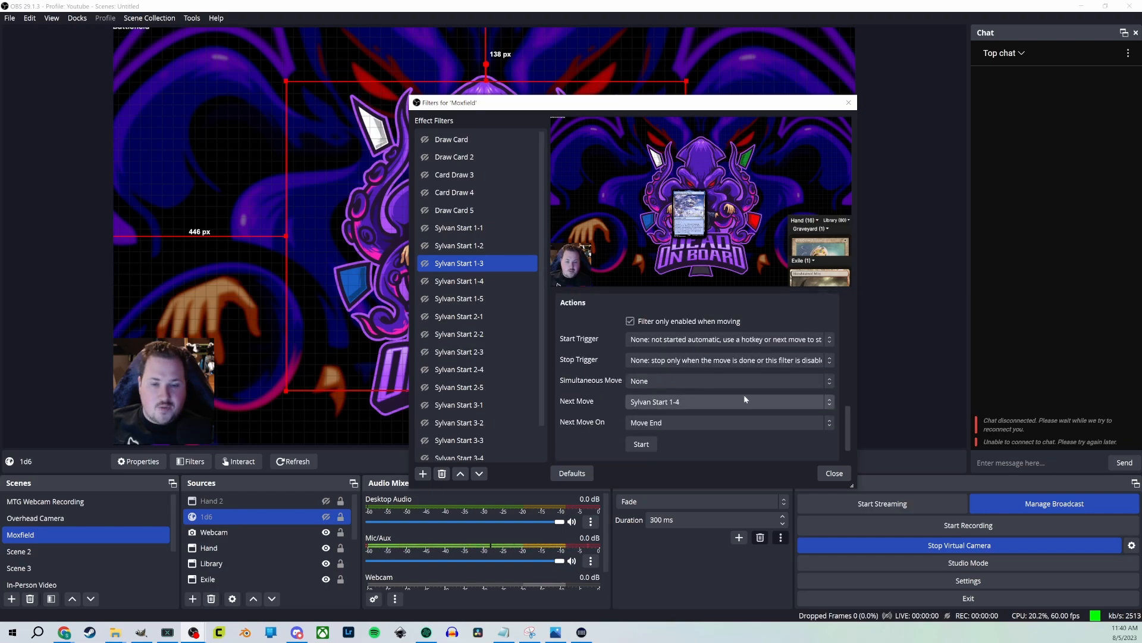
click(489, 285)
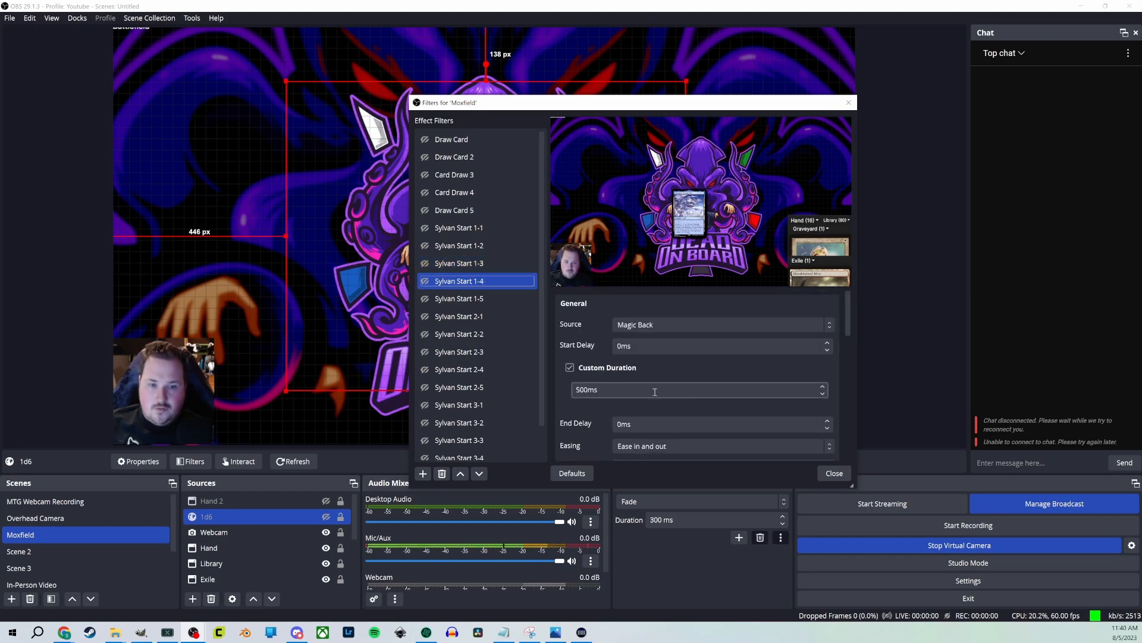
scroll(576, 383, down, 12)
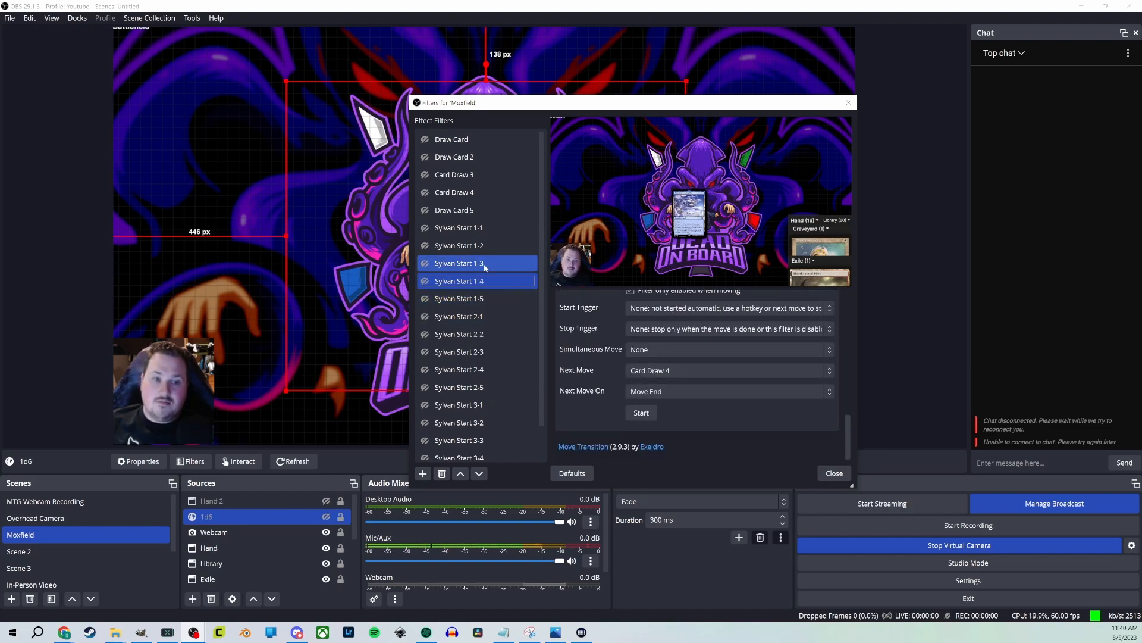
click(479, 299)
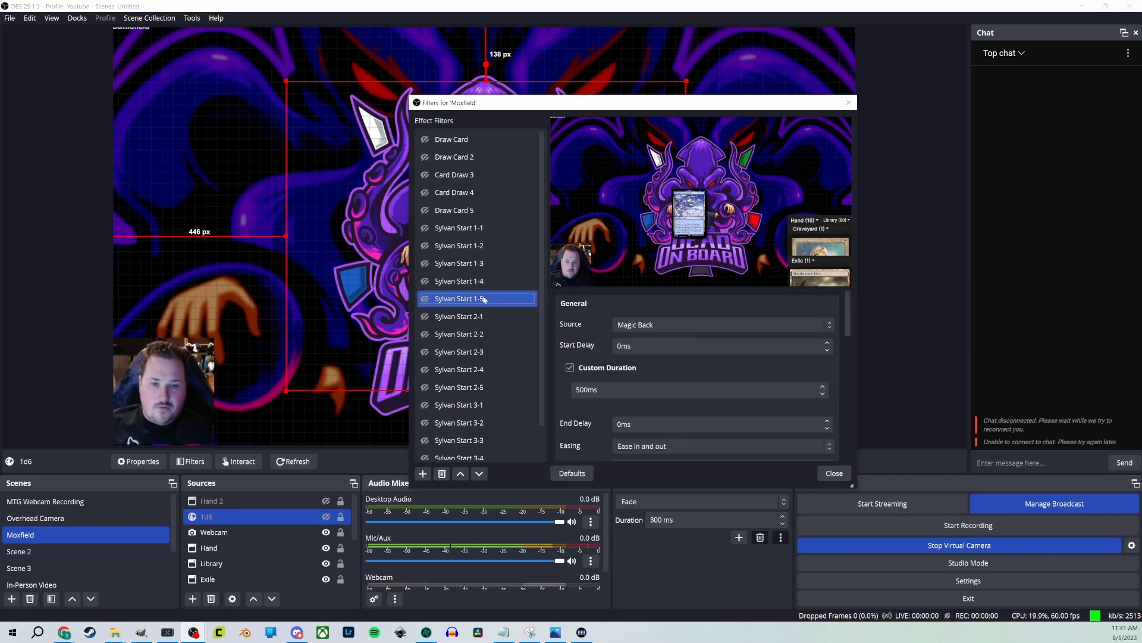
Set the Next Move of the Sylvan Start 1-4 filter to Sylvan Start 1-5
scroll(571, 352, down, 10)
scroll(571, 352, down, 2)
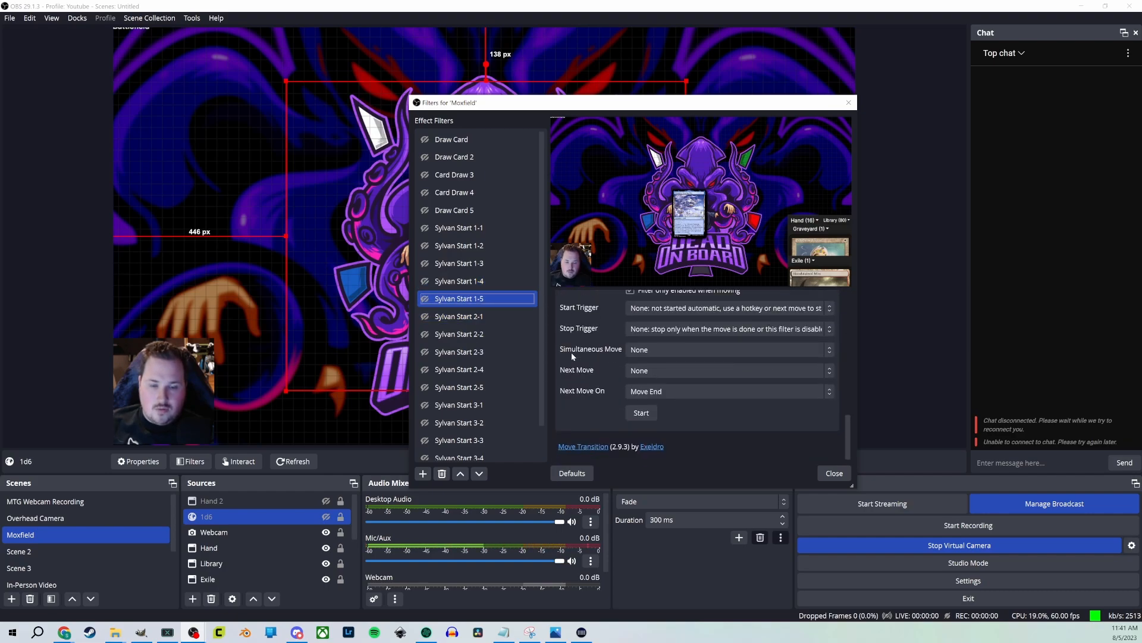
key(Up)
scroll(592, 370, down, 10)
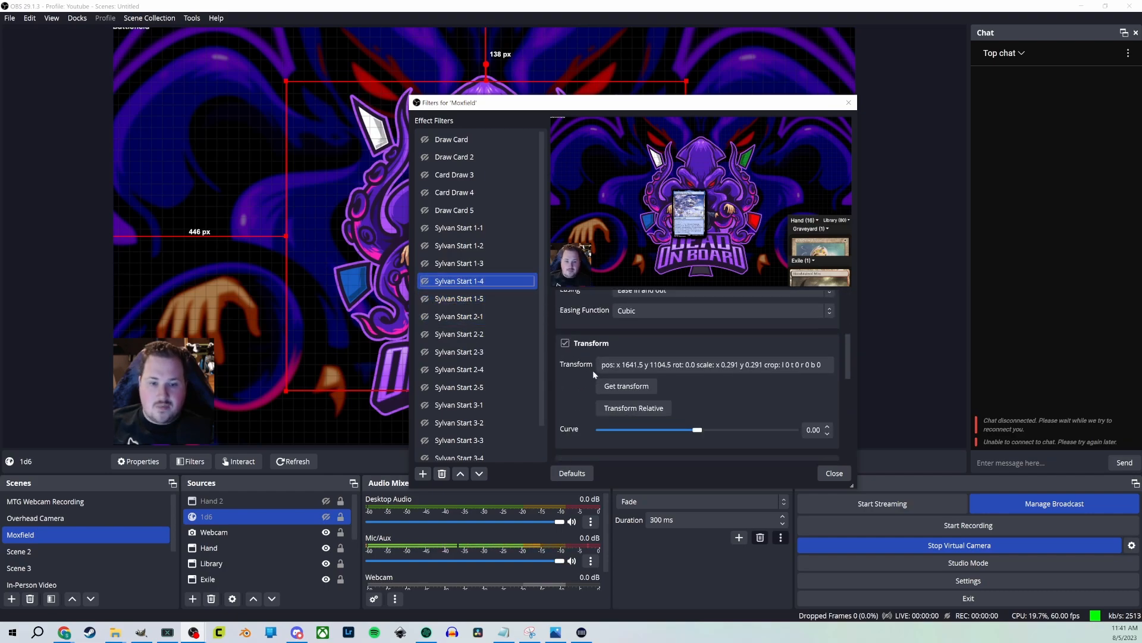
click(699, 380)
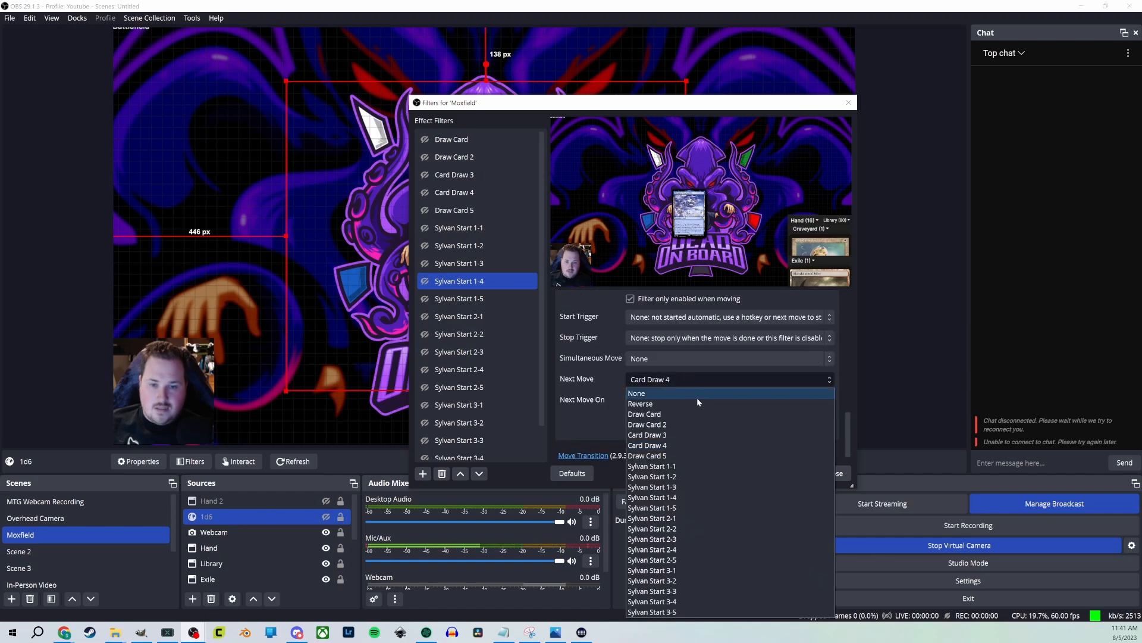
click(686, 506)
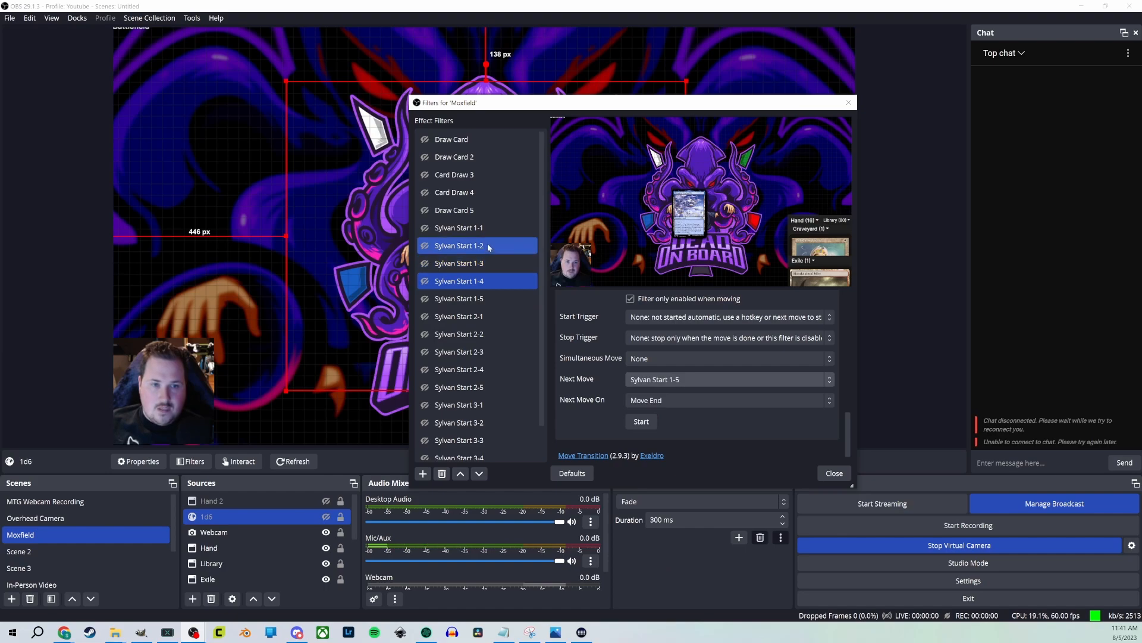
Review the Sylvan Start 1-5 filter's transform and action settings
click(458, 298)
scroll(580, 397, down, 5)
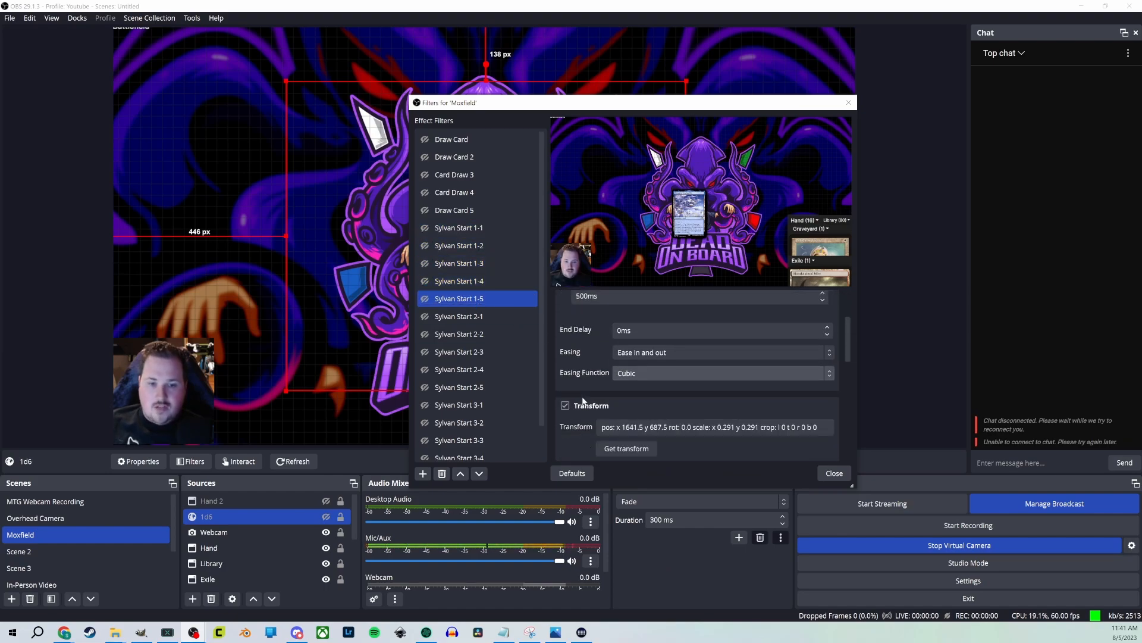
scroll(579, 400, up, 1)
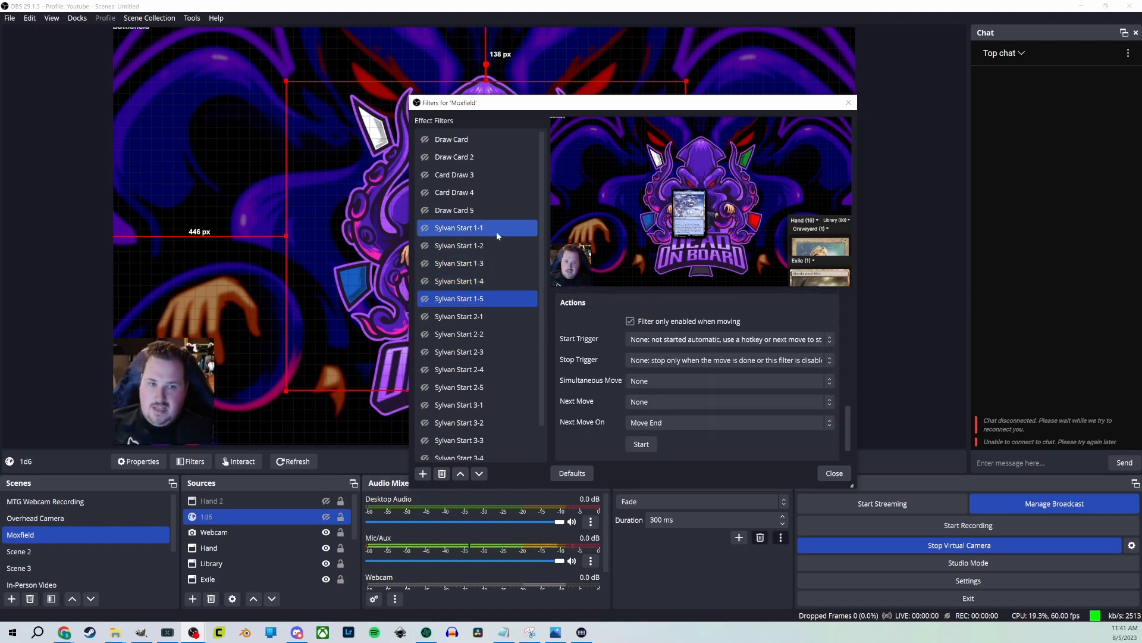
Run the Sylvan Start 1-1, 1-2 and 1-3 filters as a test on the Magic Back card
click(425, 246)
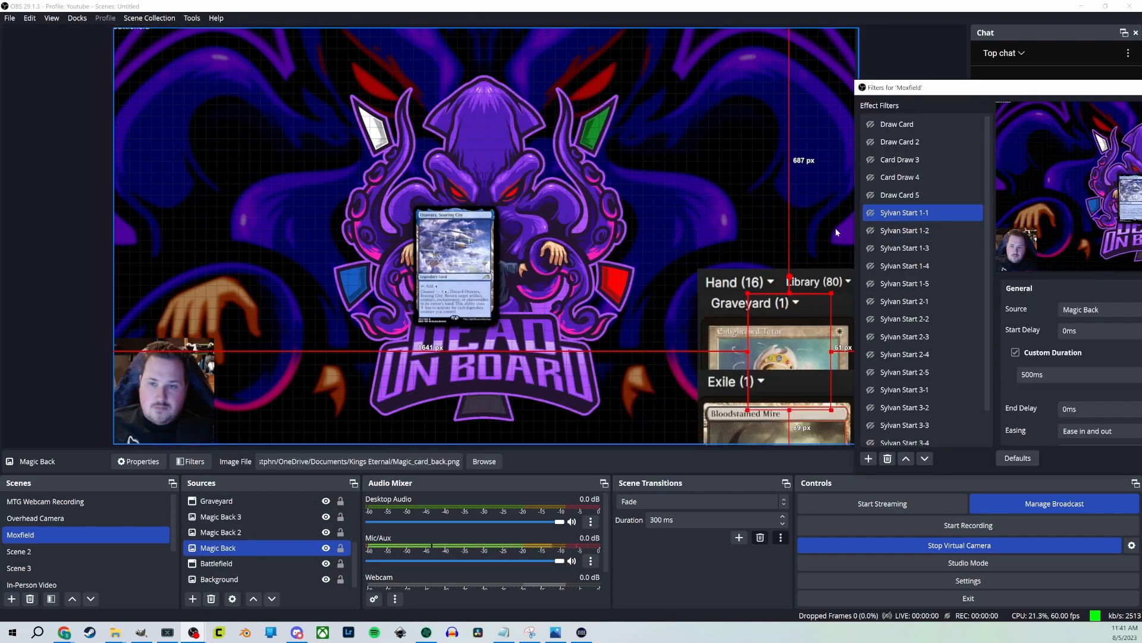
click(871, 213)
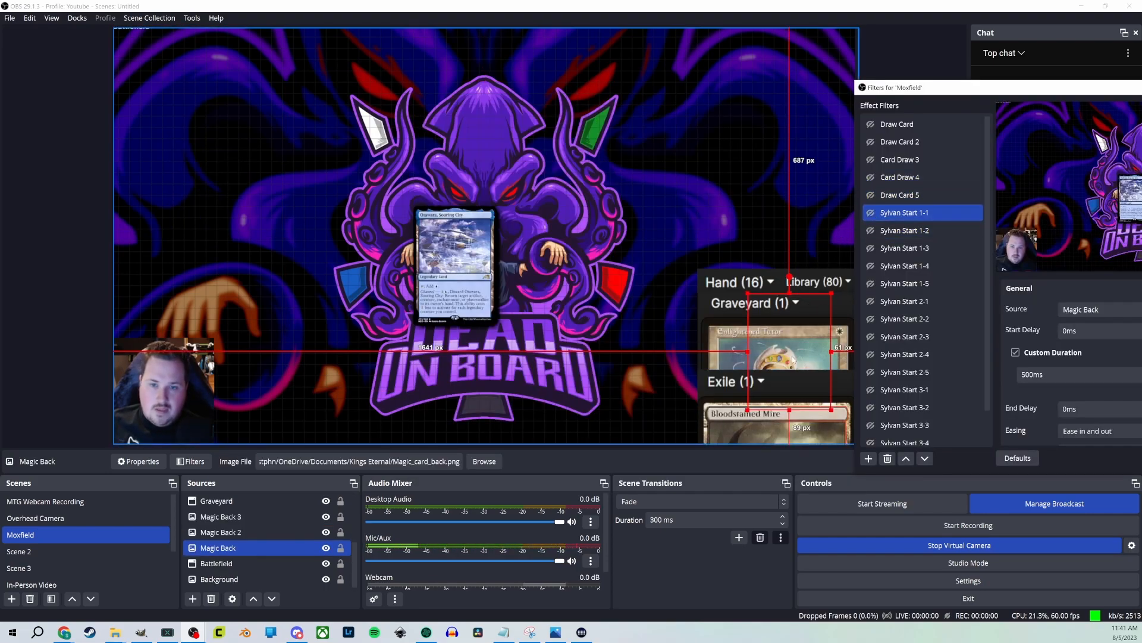
click(870, 231)
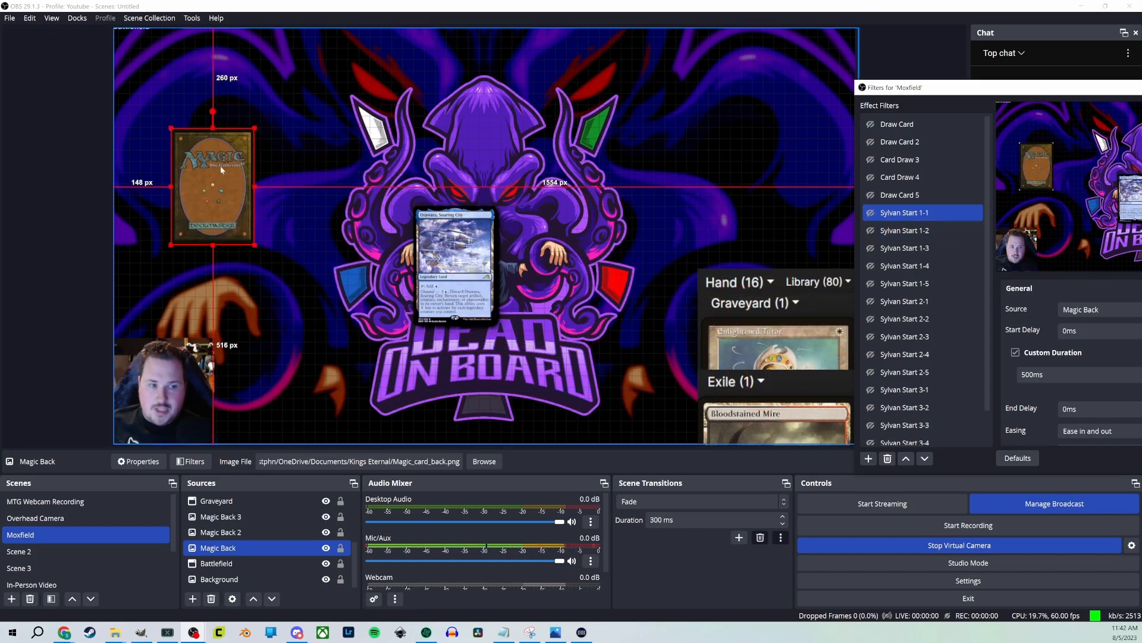
click(872, 250)
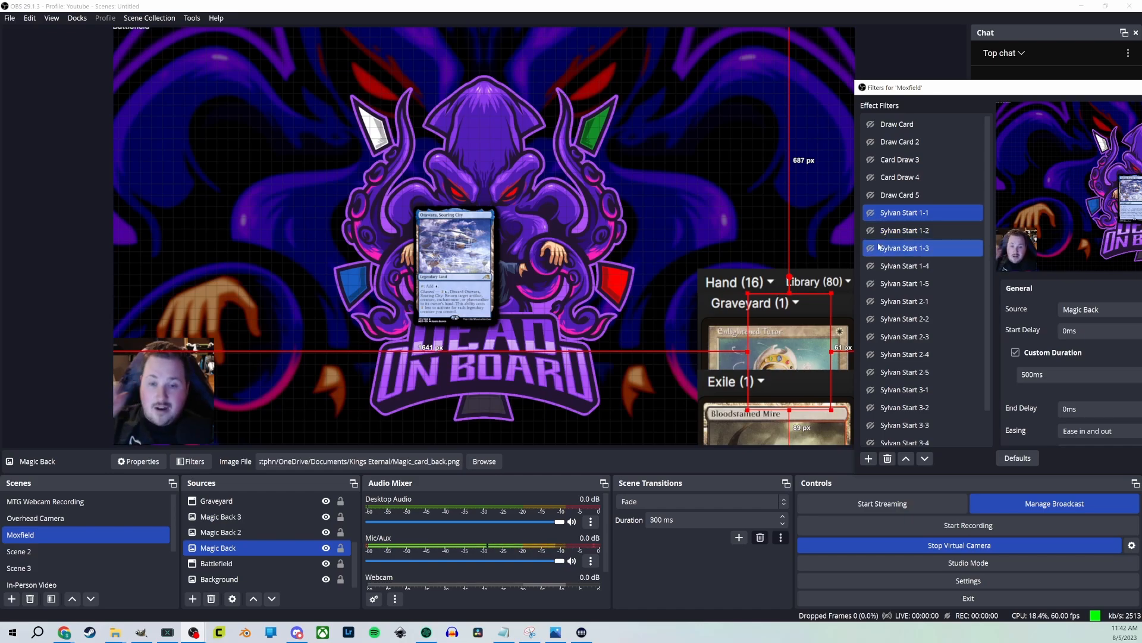
scroll(928, 249, down, 1)
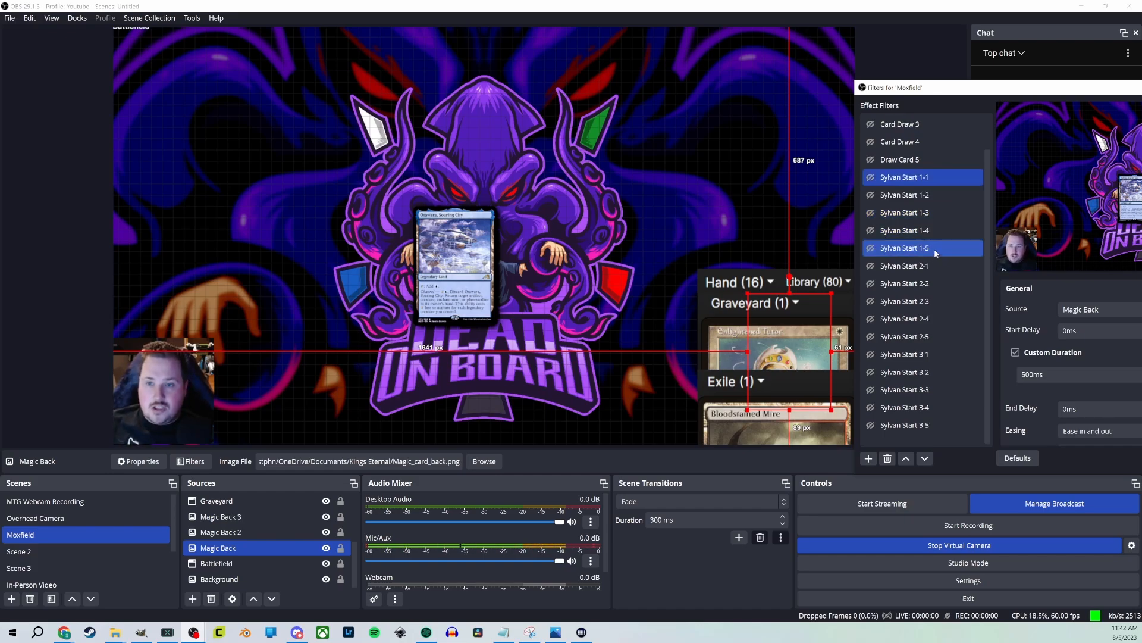
Select the Magic Back 2 source and run the Sylvan Start 2-2, 1-2 and 3-2 filters to bring three card backs into the scene
click(235, 532)
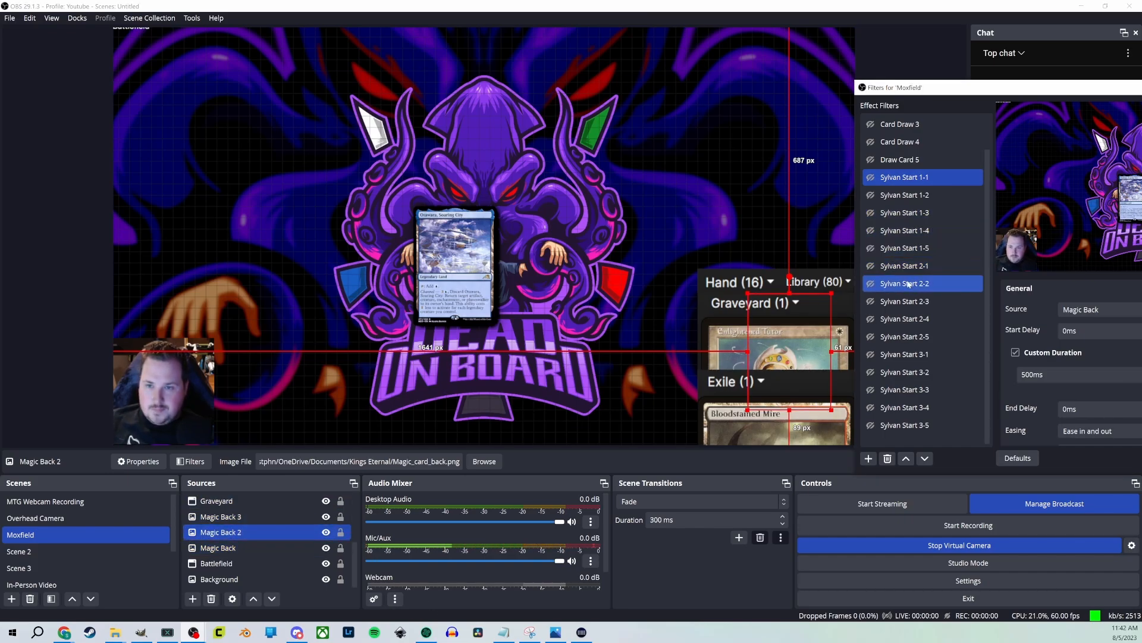
click(874, 286)
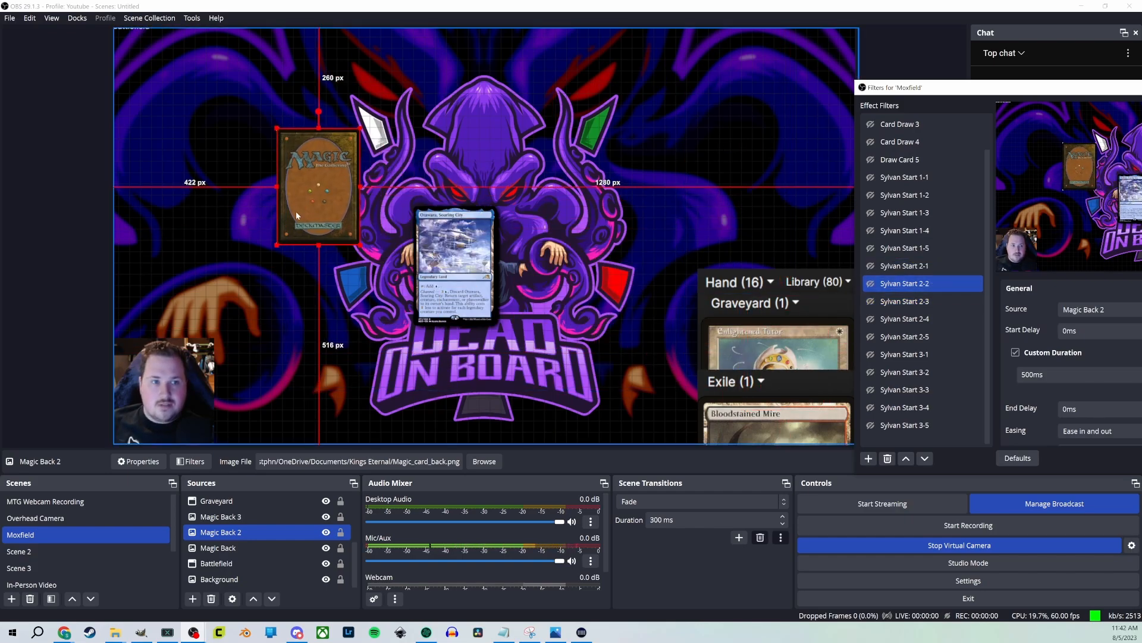
click(871, 195)
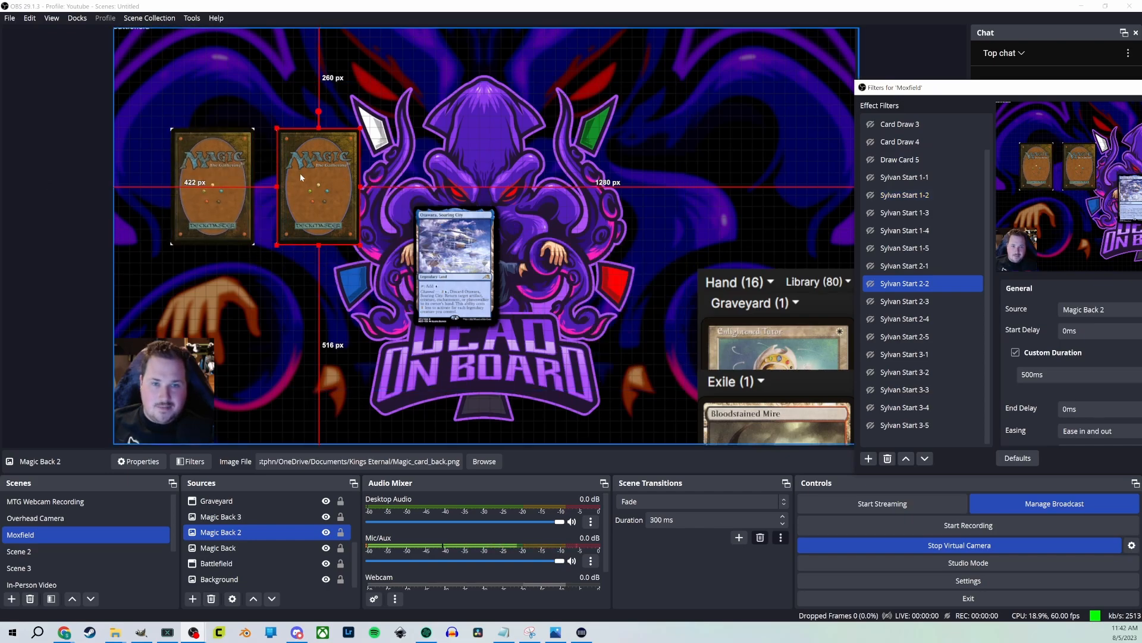
click(871, 374)
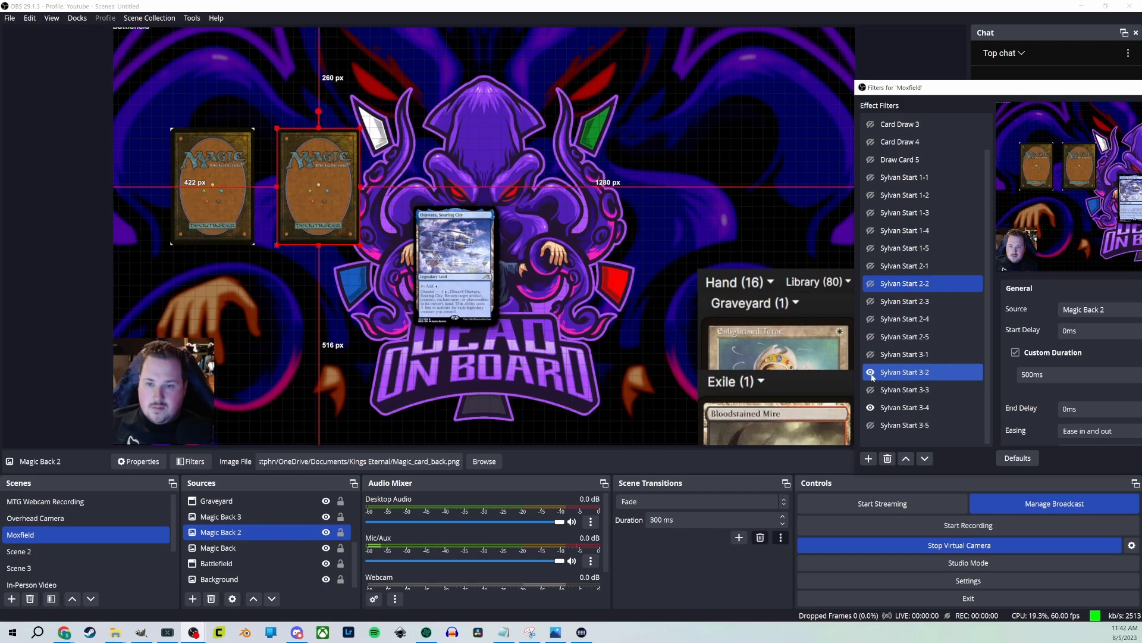
click(871, 374)
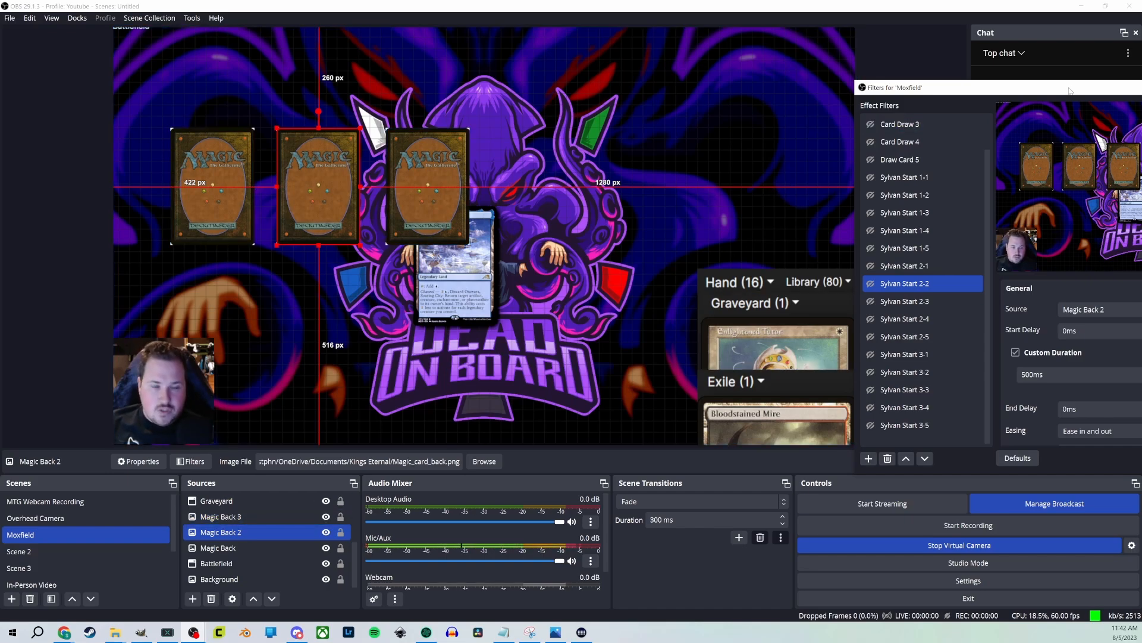
Move the filters window fully into view and point out the Sylvan Start 2-1 and 1-2 filters in the list
drag(1036, 89, 804, 81)
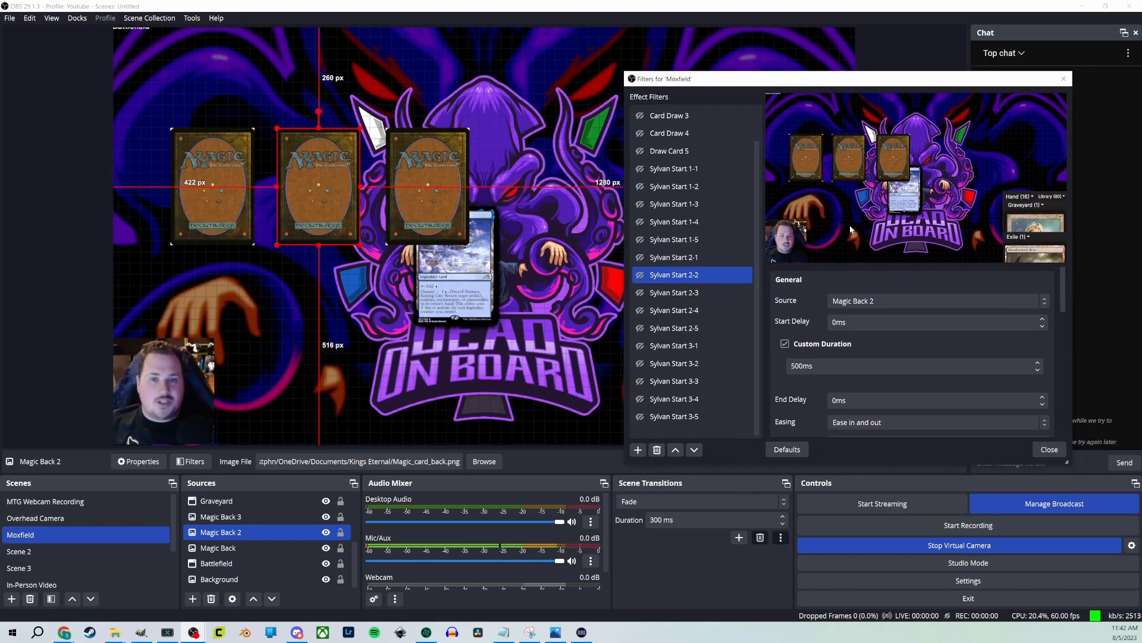
ctrl+click(704, 257)
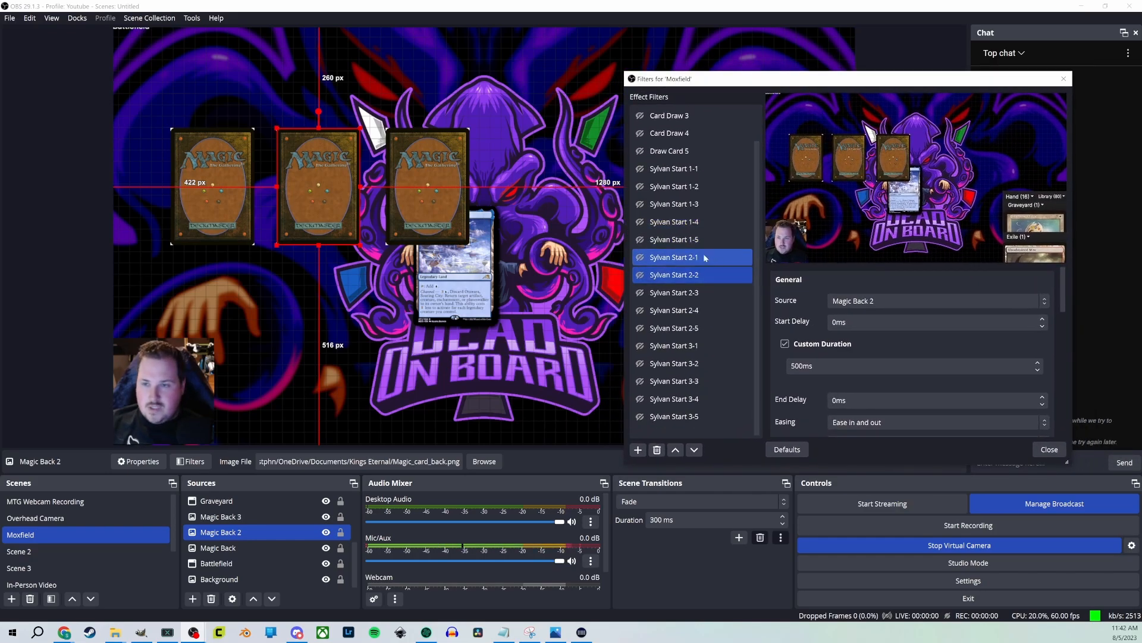
ctrl+click(705, 257)
ctrl+click(693, 187)
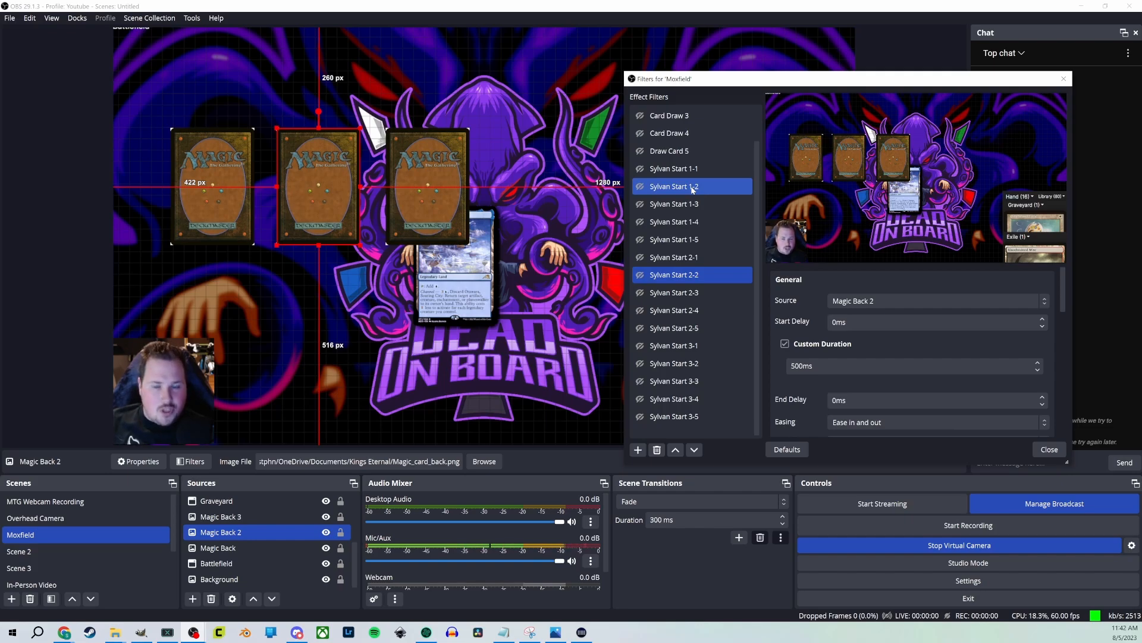
ctrl+click(693, 188)
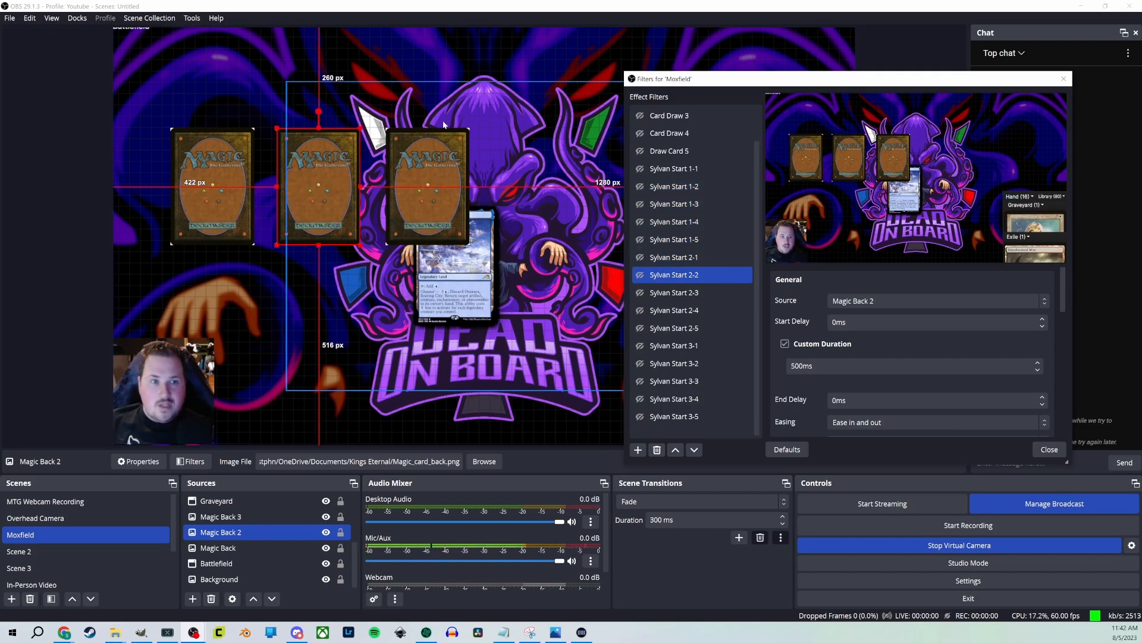
Switch to Stream Deck, open the Keep 2 multi action and check which filters its first two toggles target
click(581, 632)
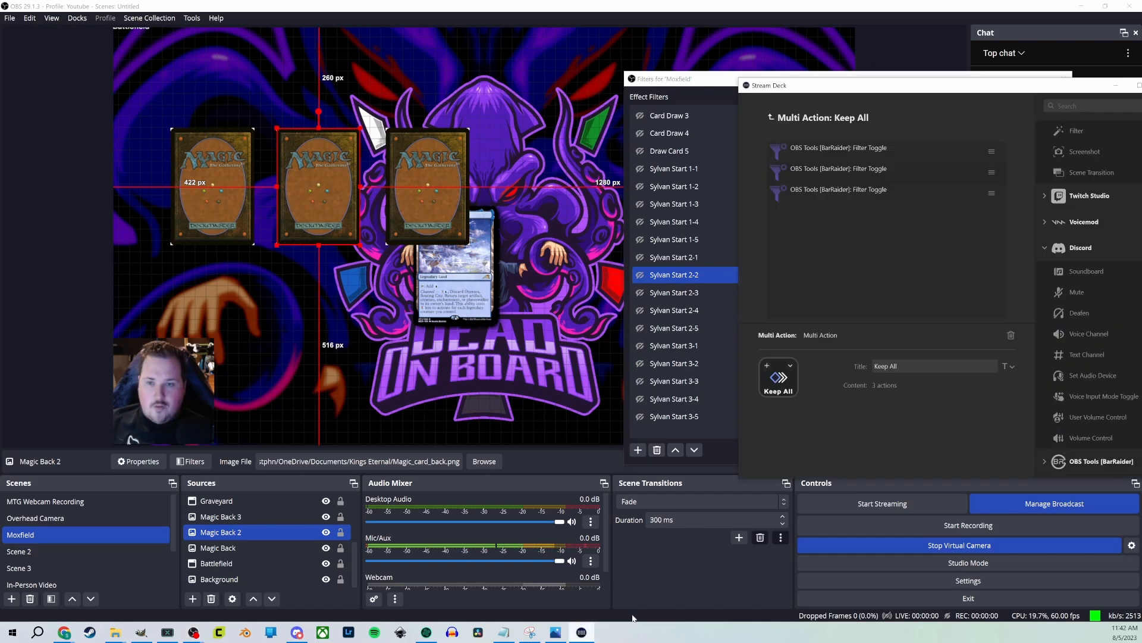
click(772, 117)
double_click(844, 232)
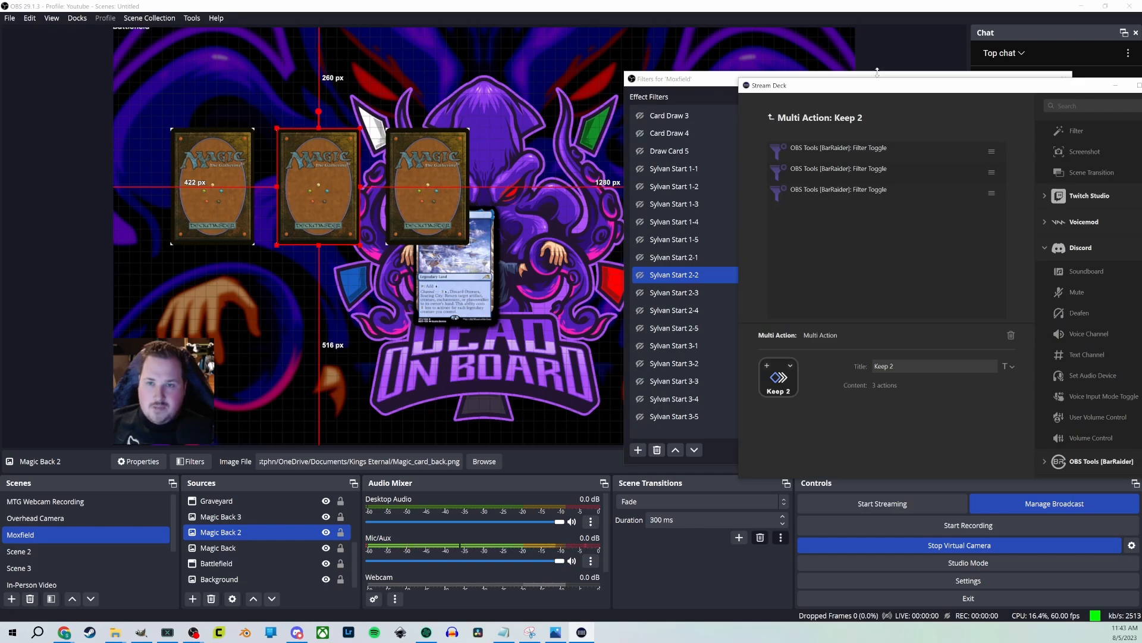
click(860, 153)
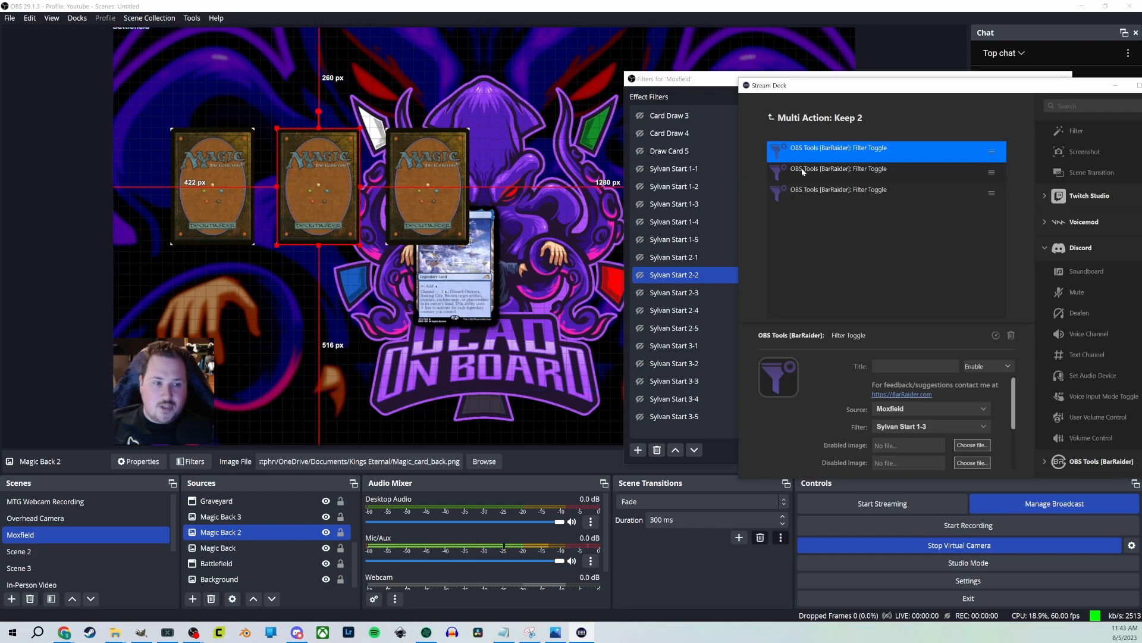
click(839, 179)
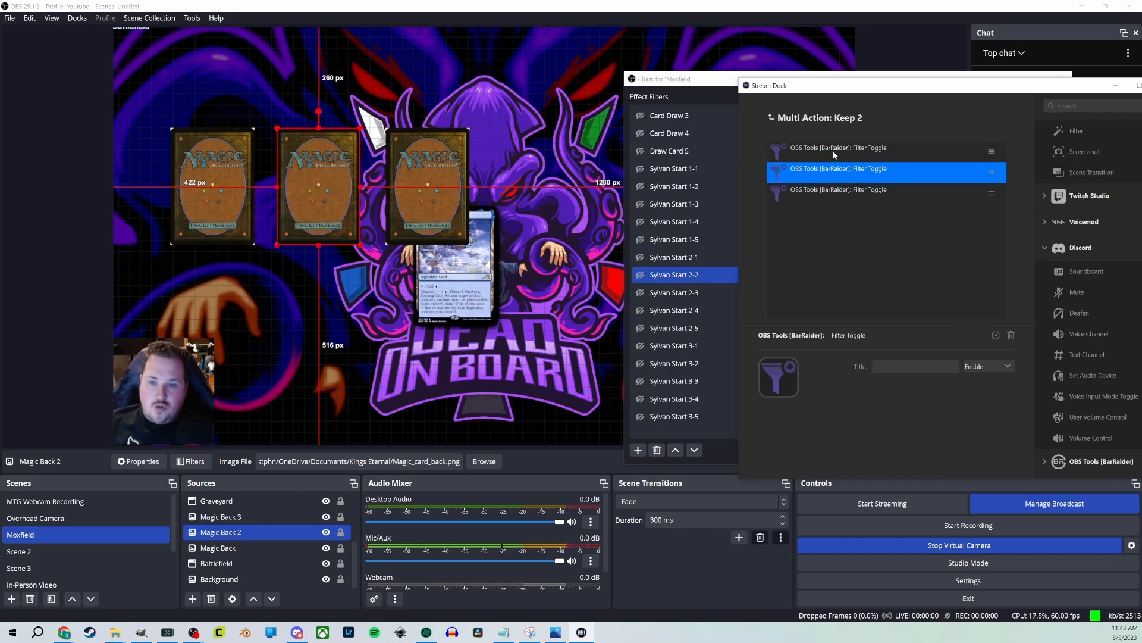
click(833, 152)
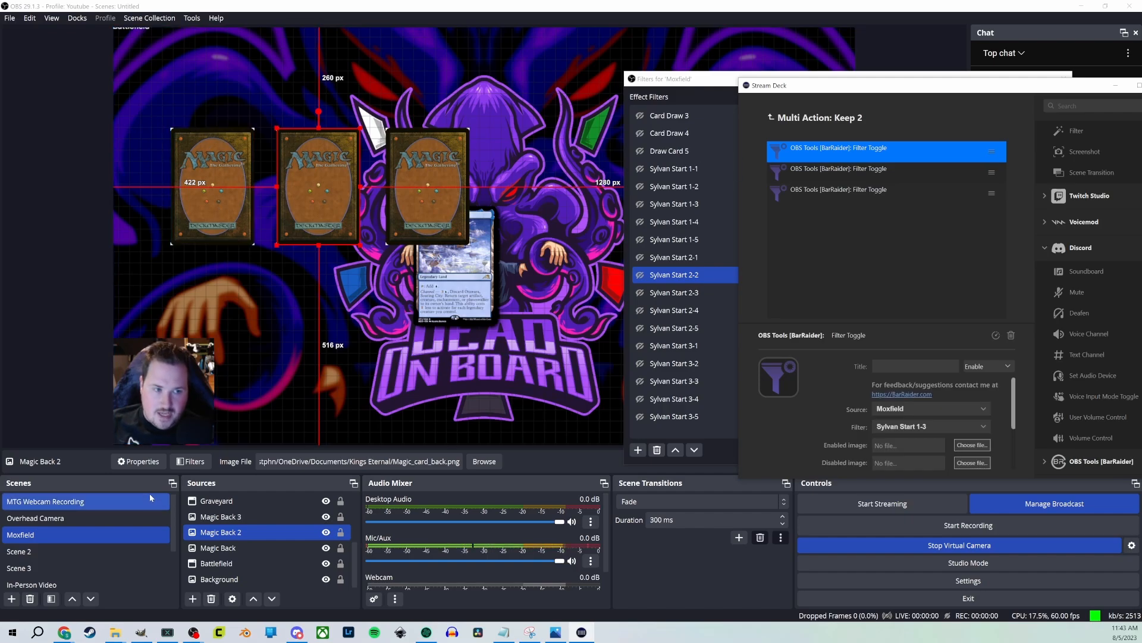
Switch back to OBS, open the Sylvan Start 3-2 filter and run Sylvan Start 3-1 repeatedly as a test on the third card back
click(444, 170)
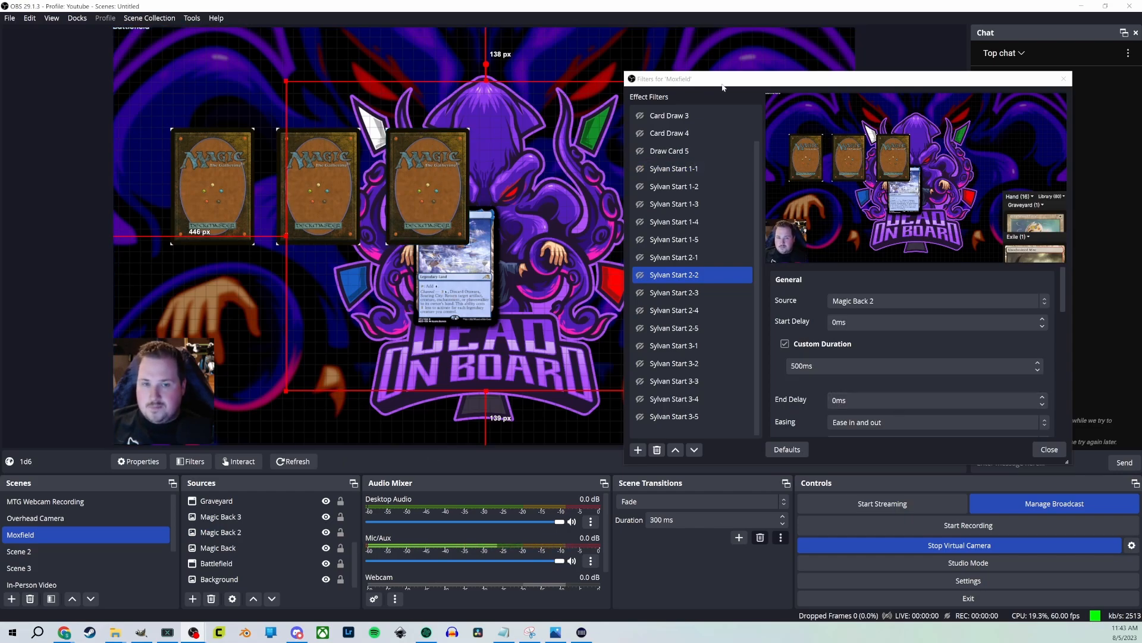
click(672, 364)
click(643, 347)
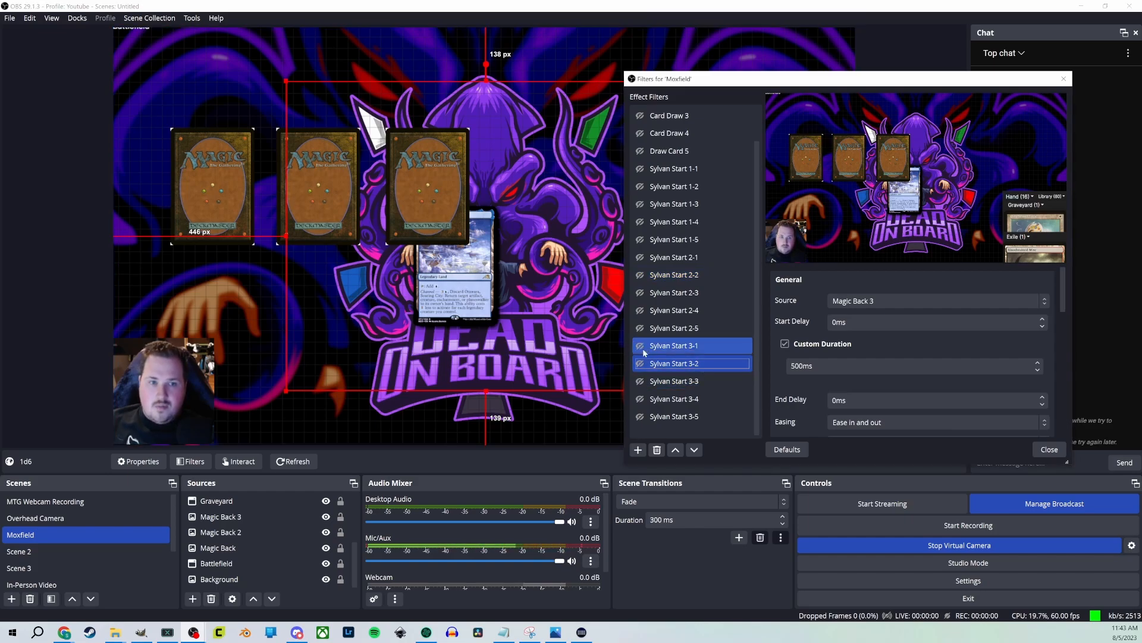
click(647, 363)
ctrl+click(642, 347)
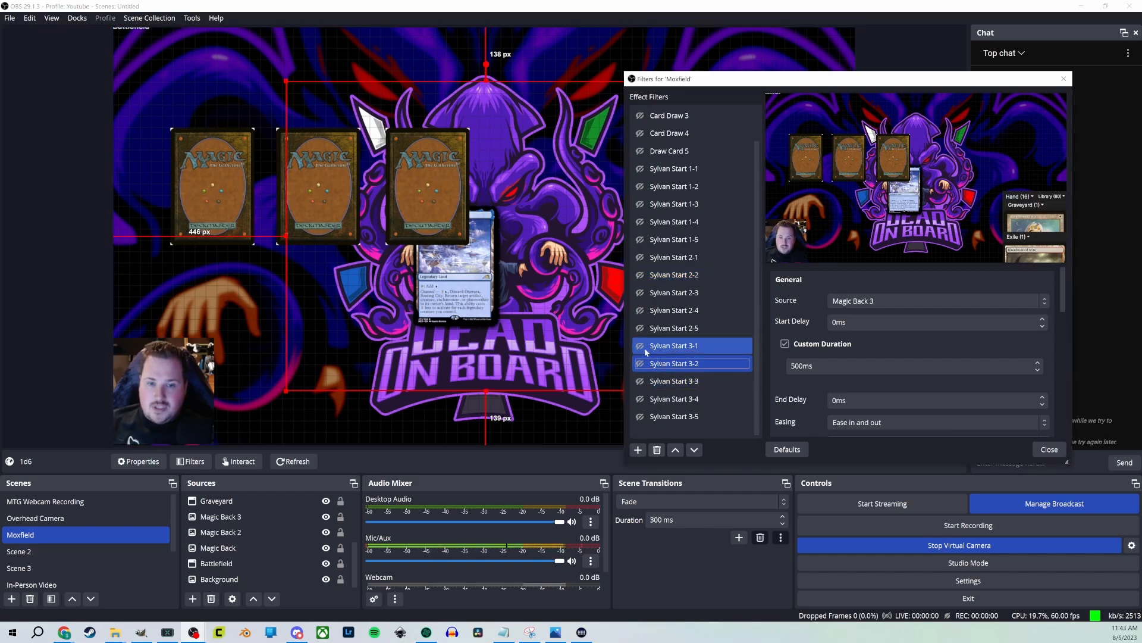
click(640, 348)
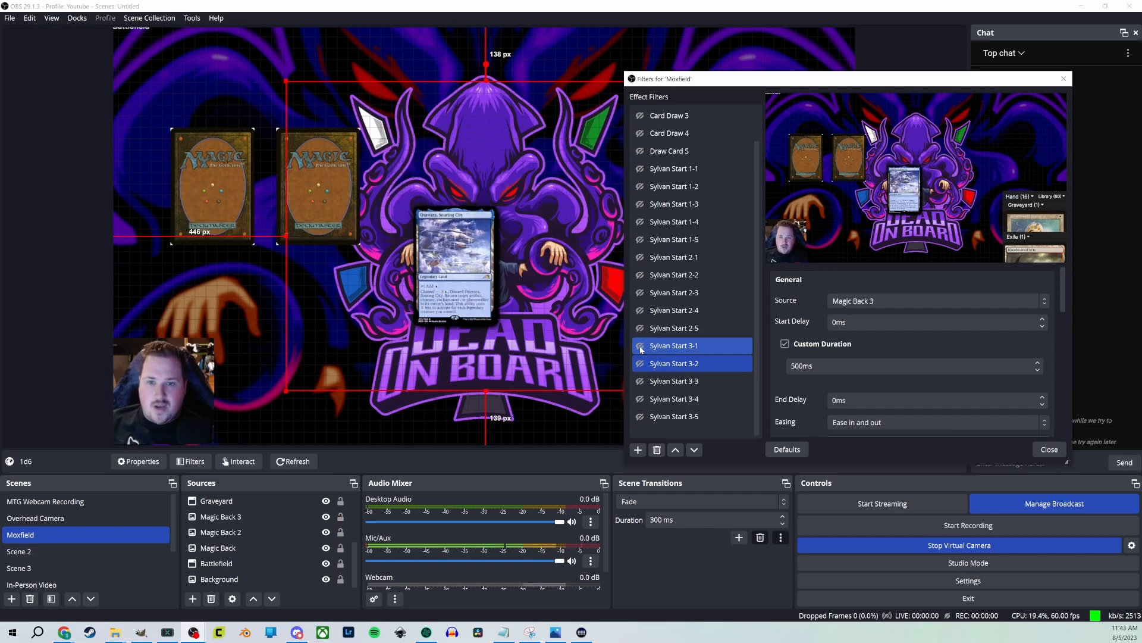
click(641, 347)
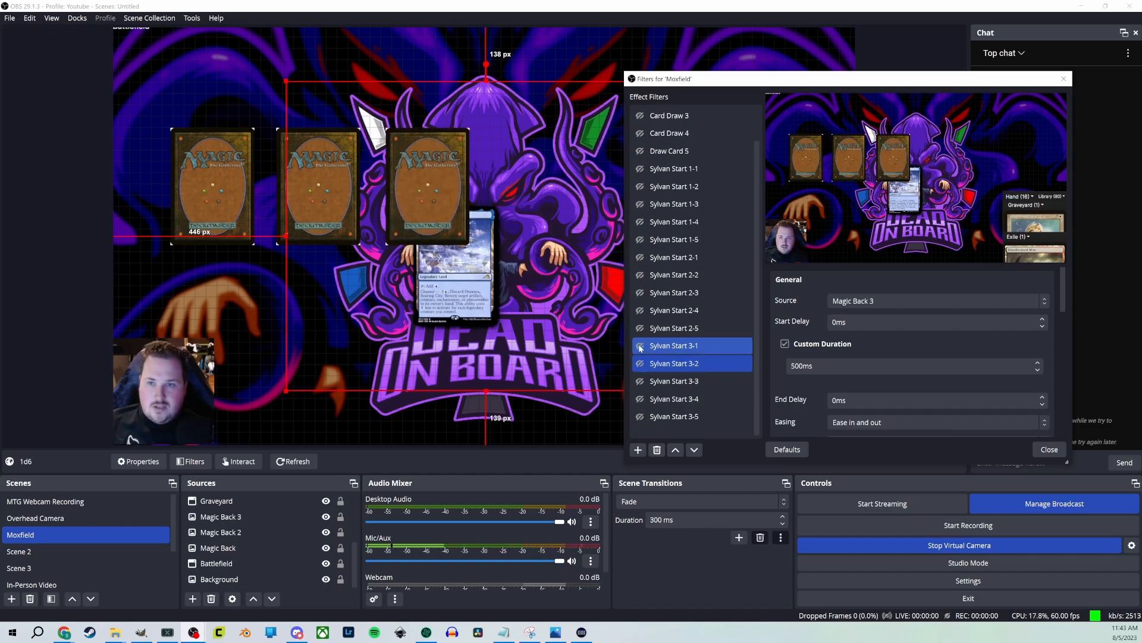
click(640, 347)
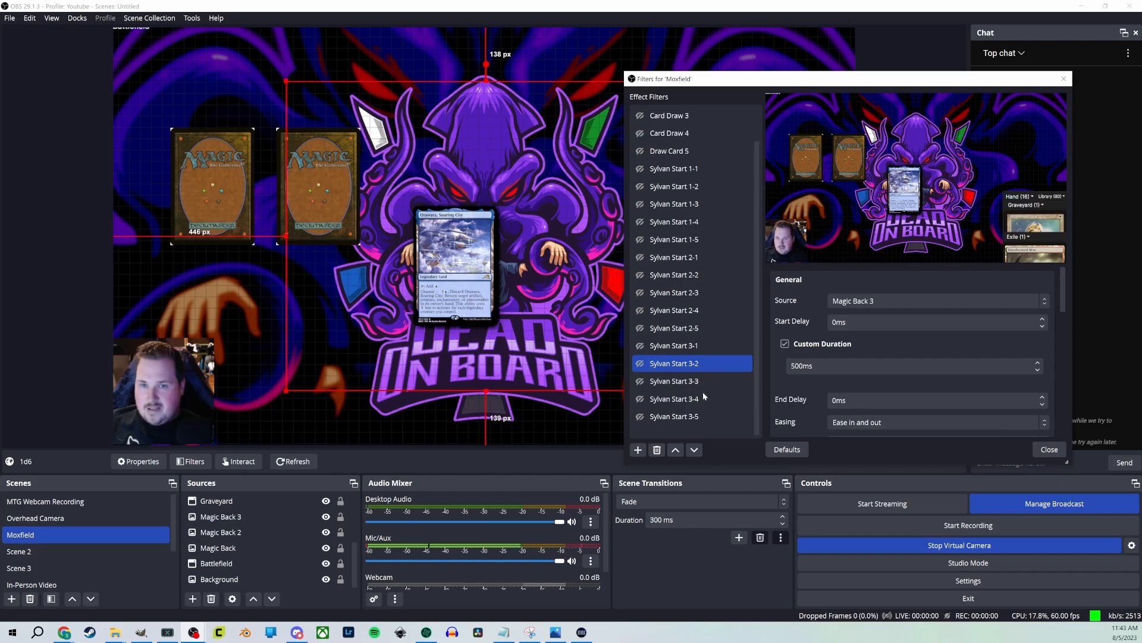
Switch to Stream Deck and check the source and filter of all three toggles in the Keep 2 multi action
click(581, 632)
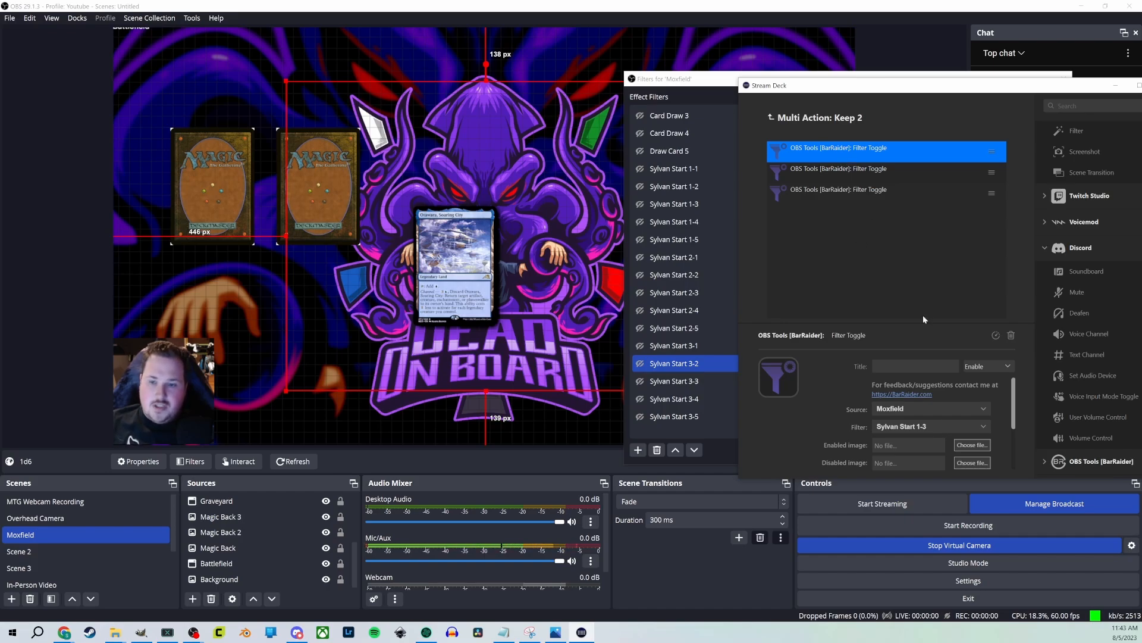
click(841, 172)
click(841, 148)
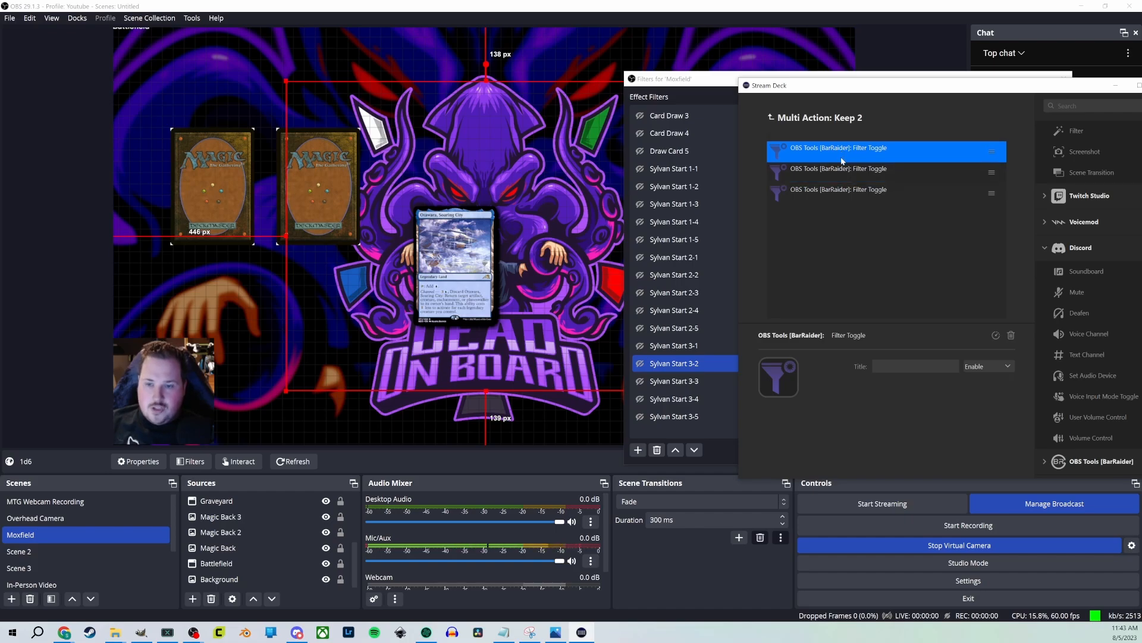
click(845, 172)
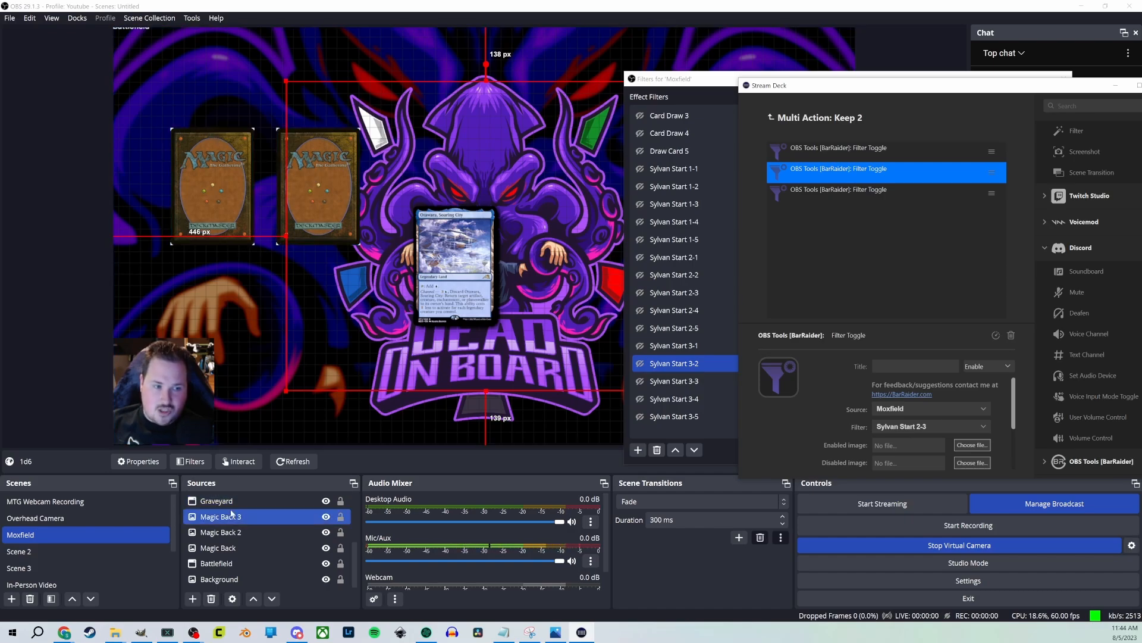
click(814, 192)
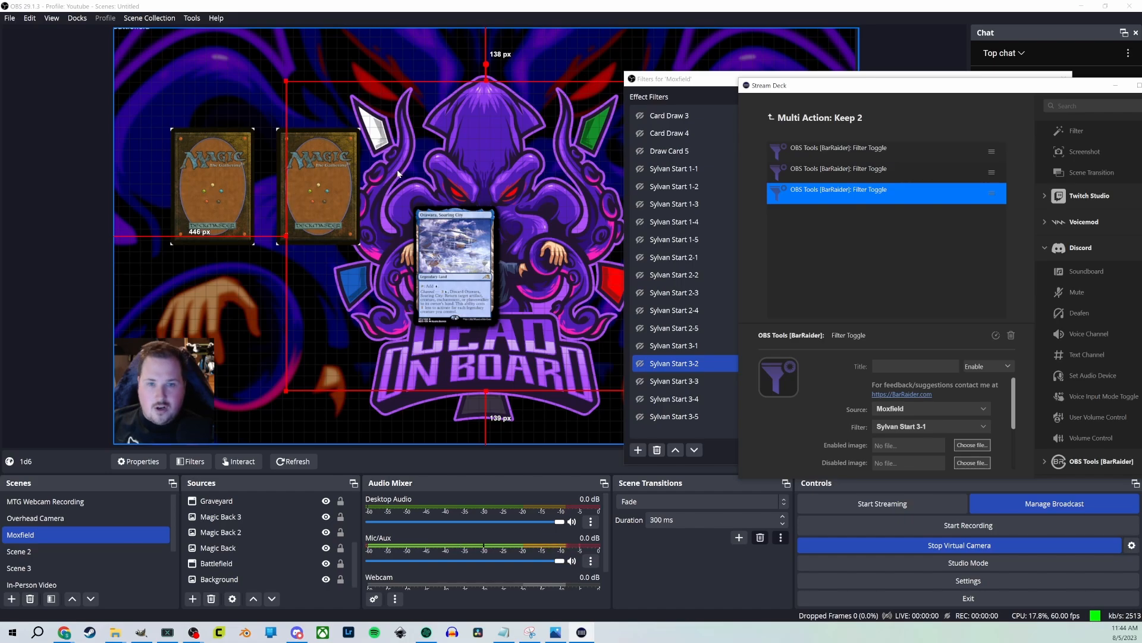
Open the Keep 1 multi action in Stream Deck, check which filters its first two toggles target, and return to OBS
click(771, 117)
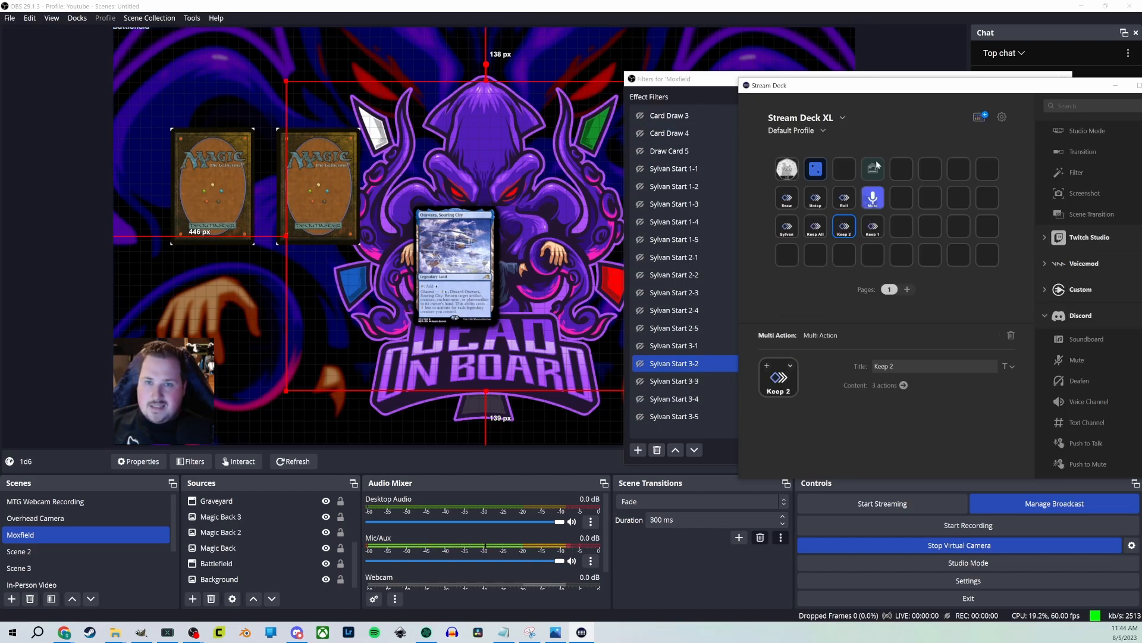
double_click(872, 228)
click(836, 153)
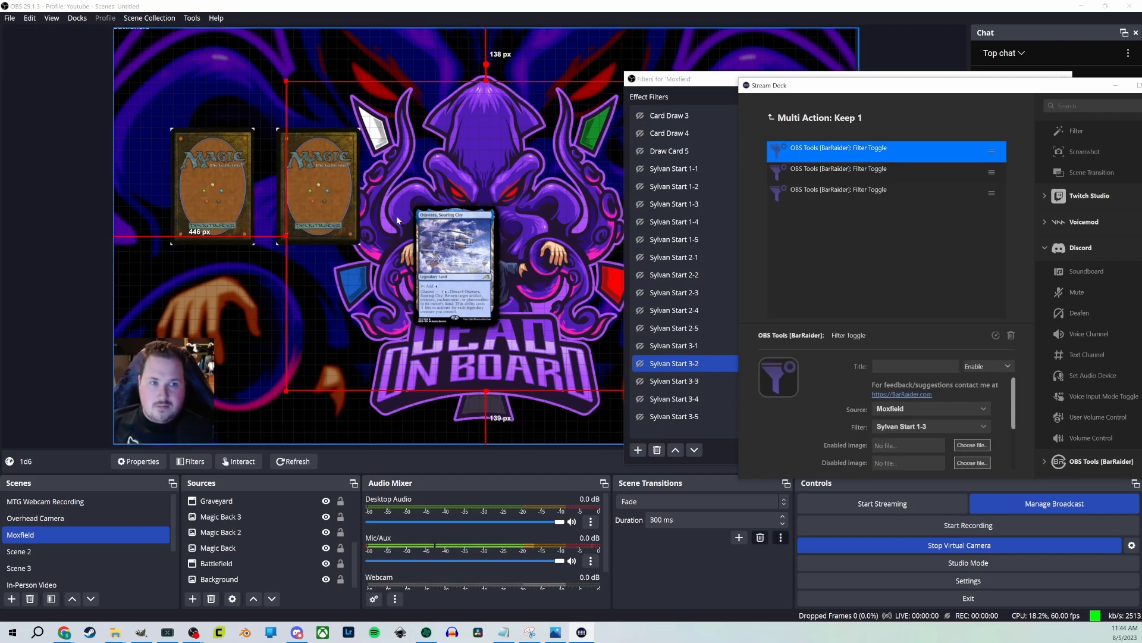
click(896, 172)
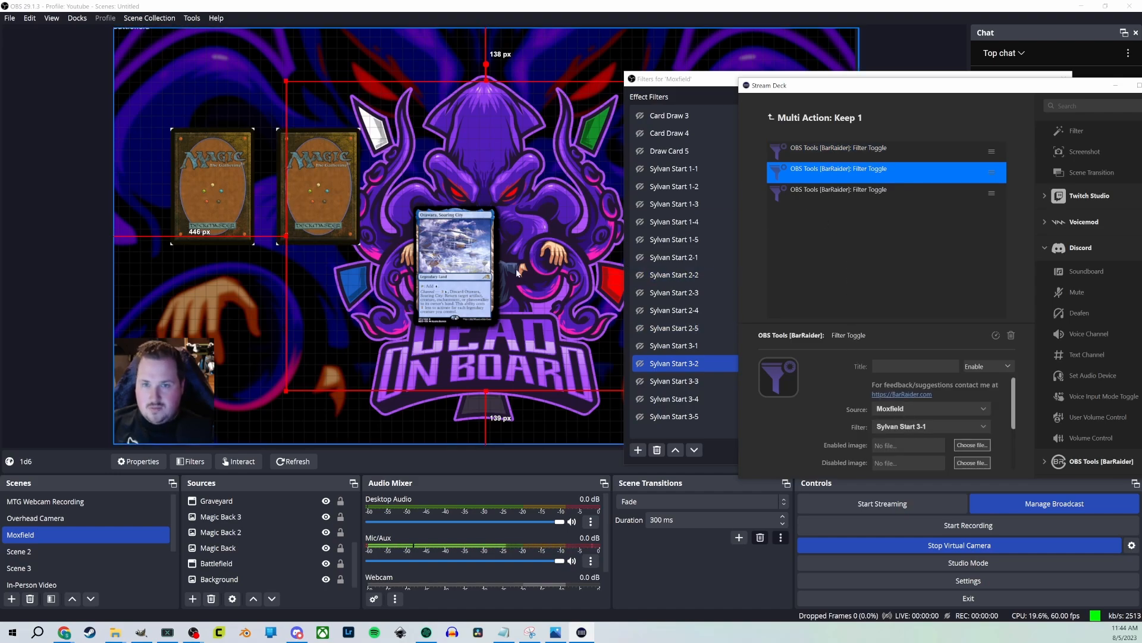
drag(860, 96, 622, 96)
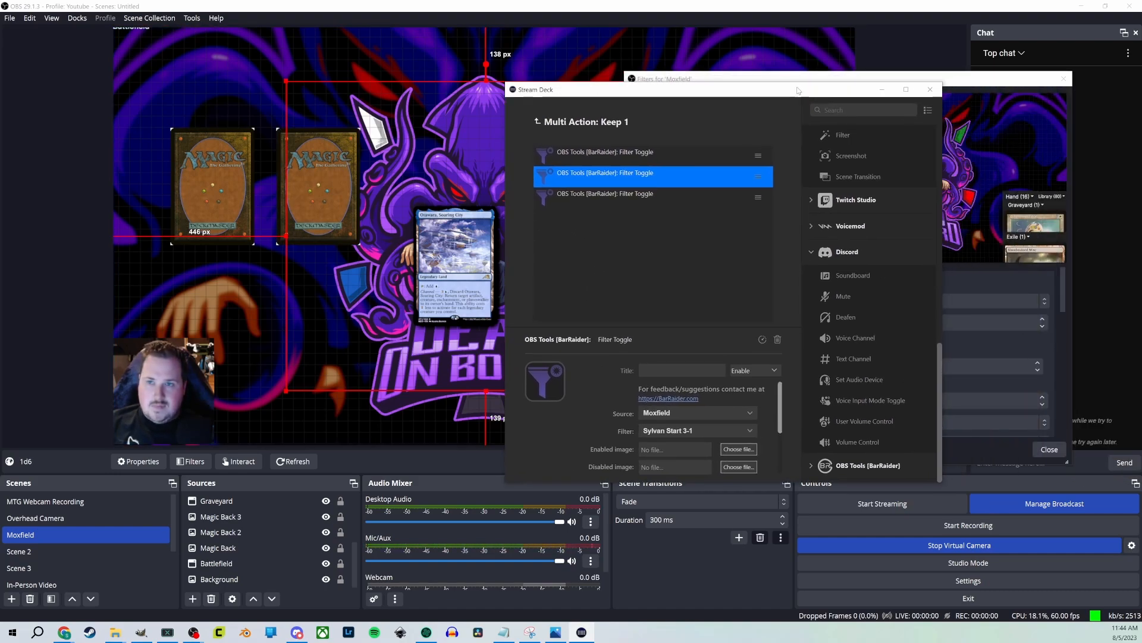
click(895, 196)
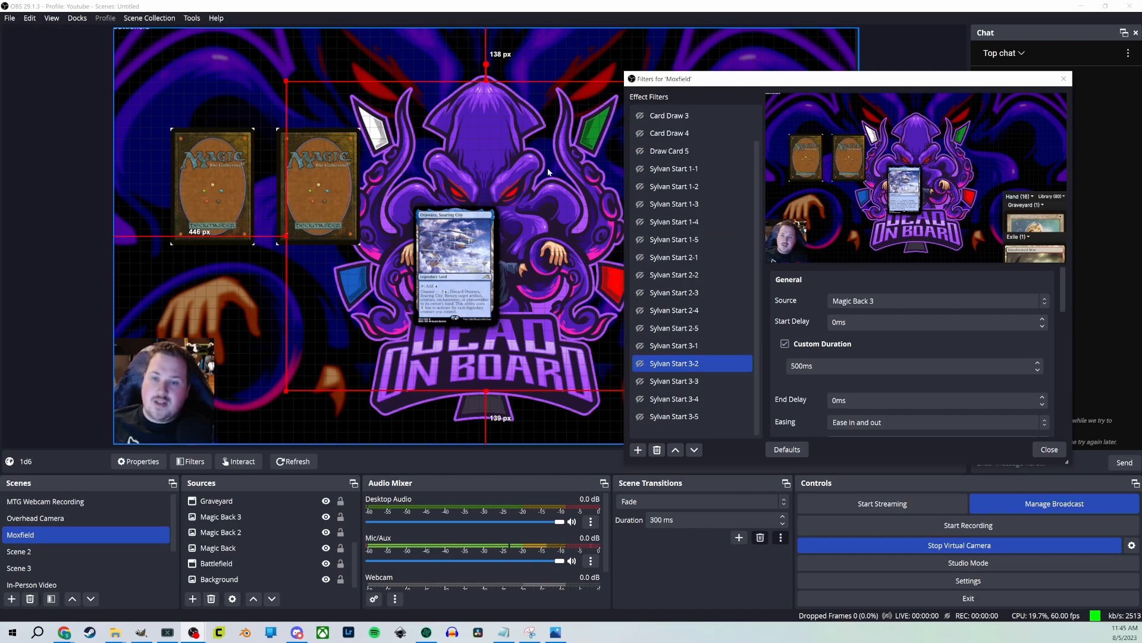
Close the Moxfield filters window and open the hotkey settings at the Moxfield scene's Sylvan Start filters
click(560, 303)
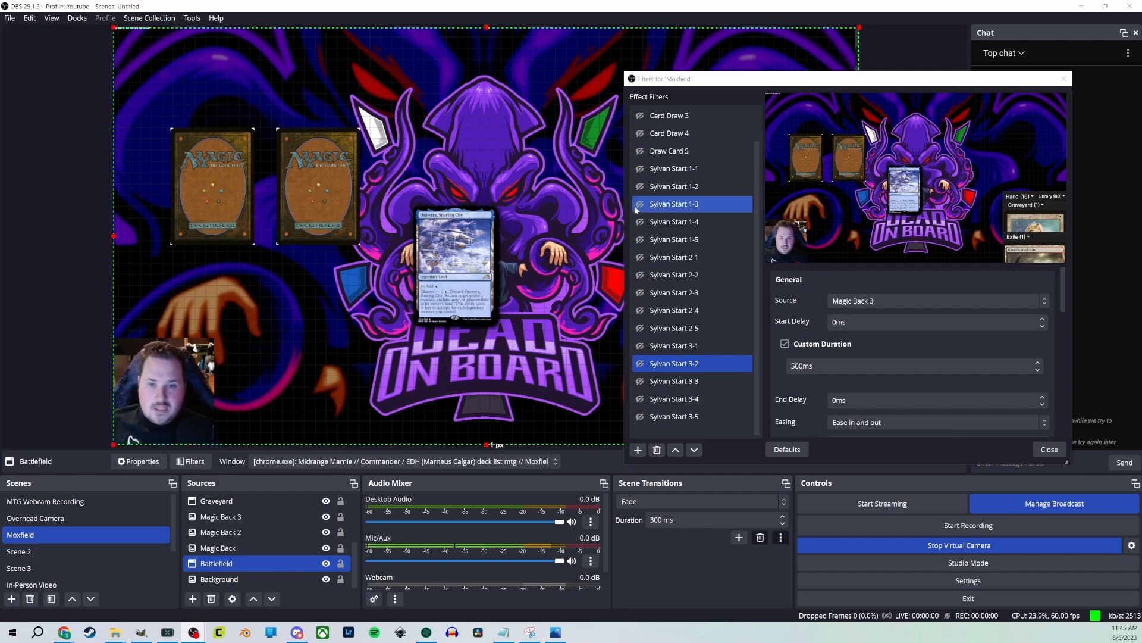
click(544, 190)
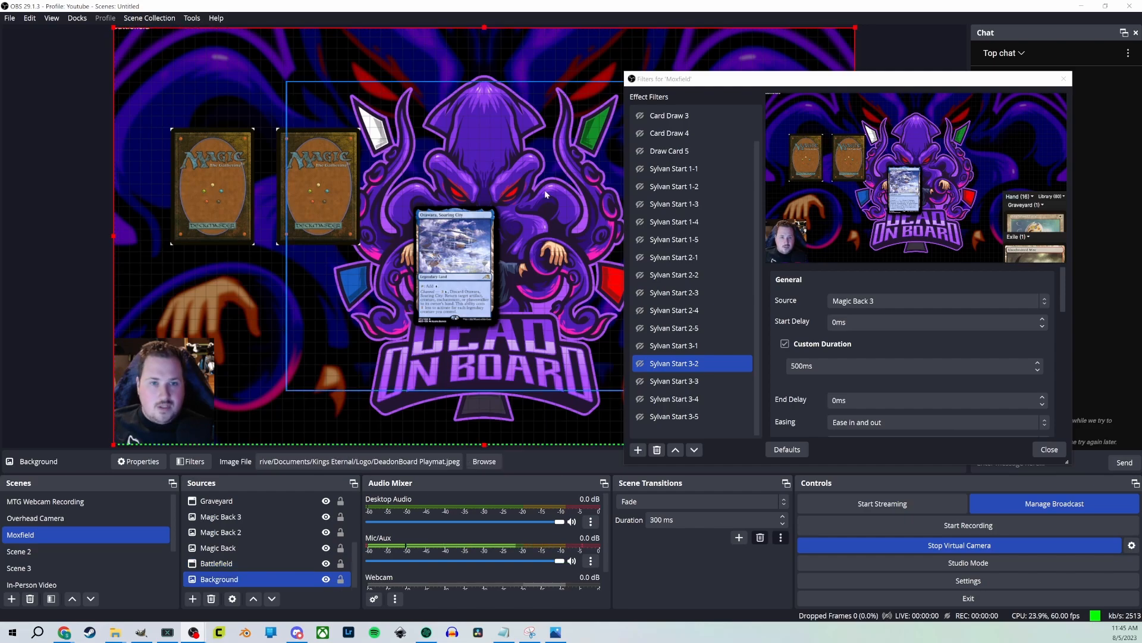
click(1064, 79)
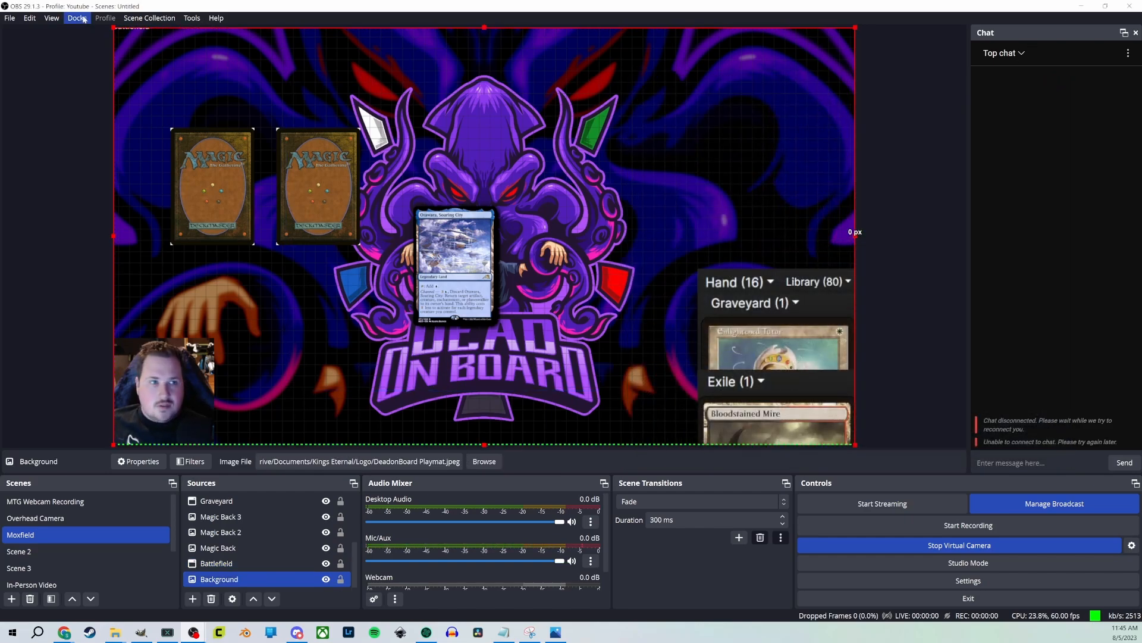
click(10, 18)
click(141, 97)
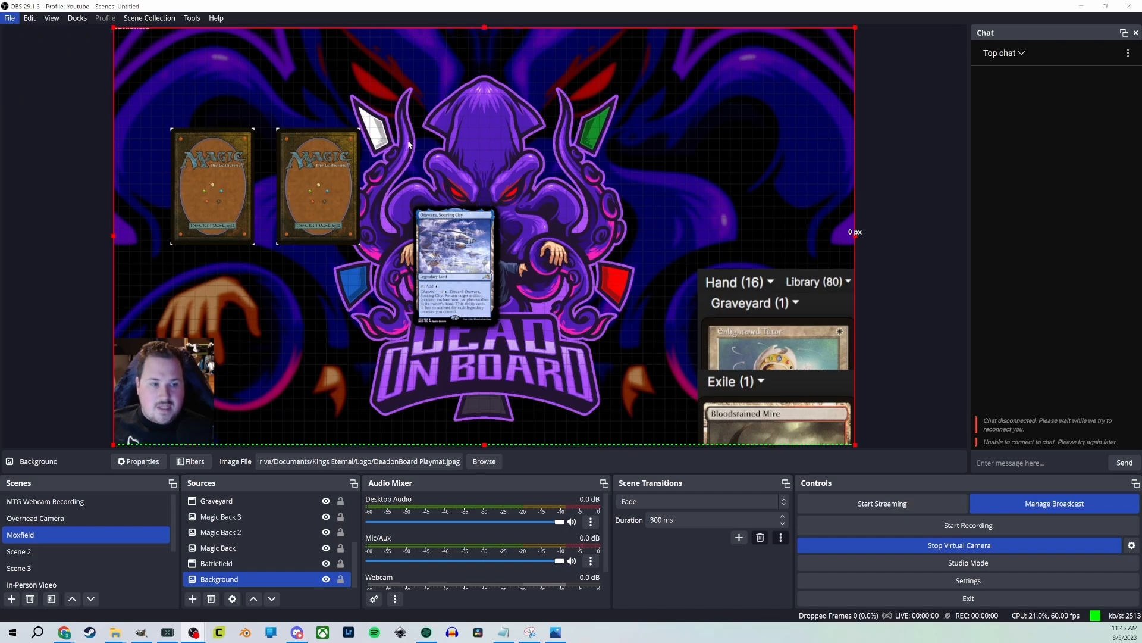
click(351, 232)
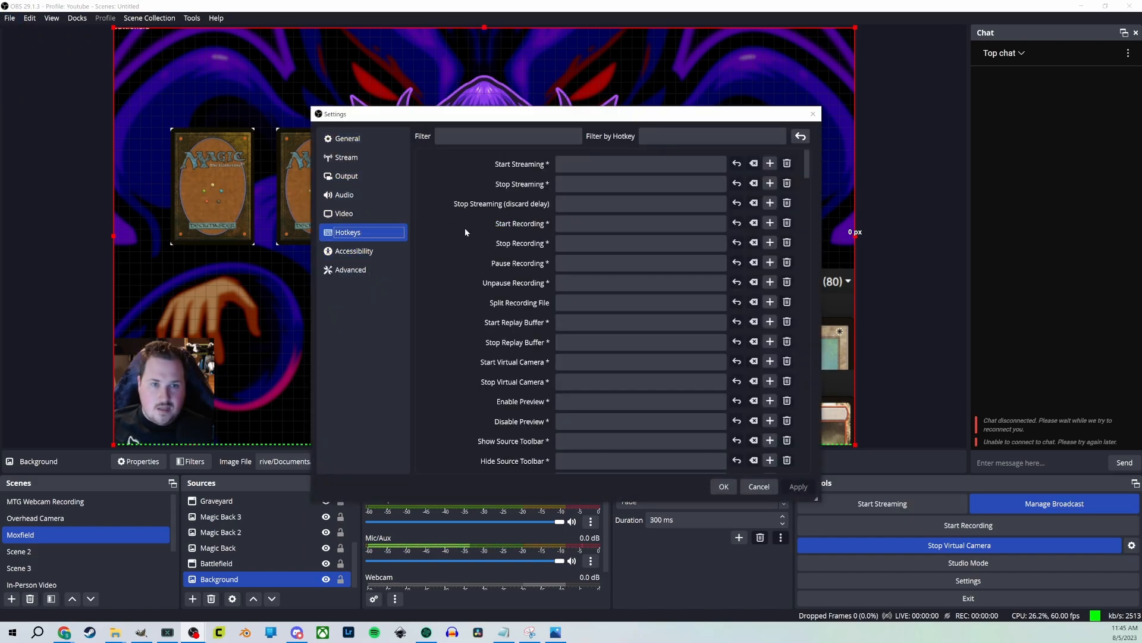
scroll(448, 227, down, 7)
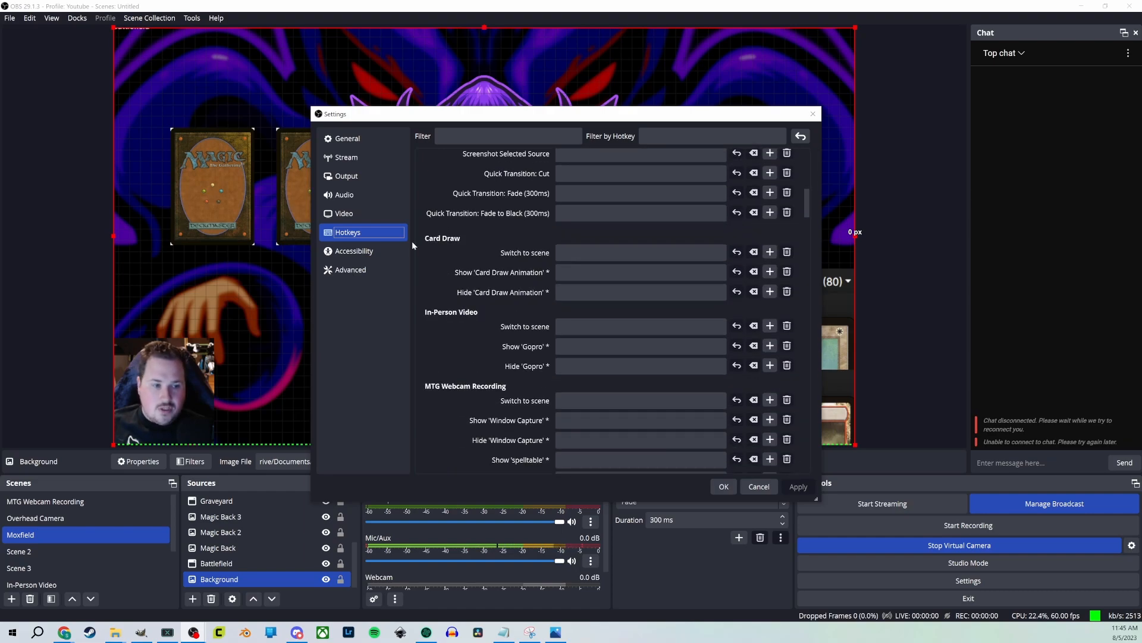
scroll(434, 274, down, 5)
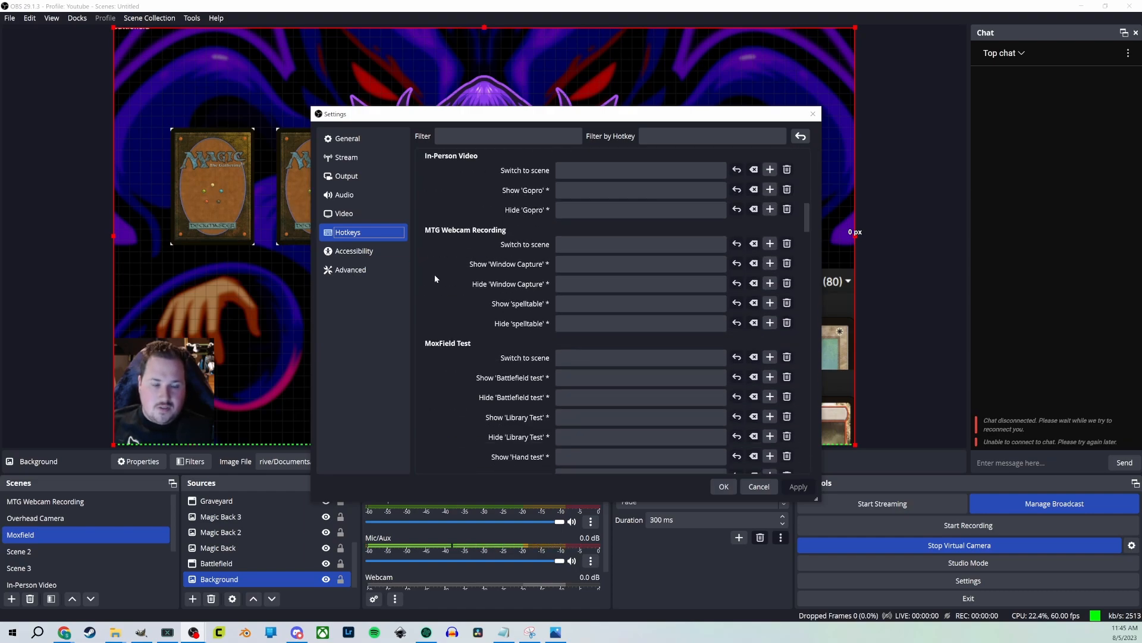
scroll(435, 275, down, 10)
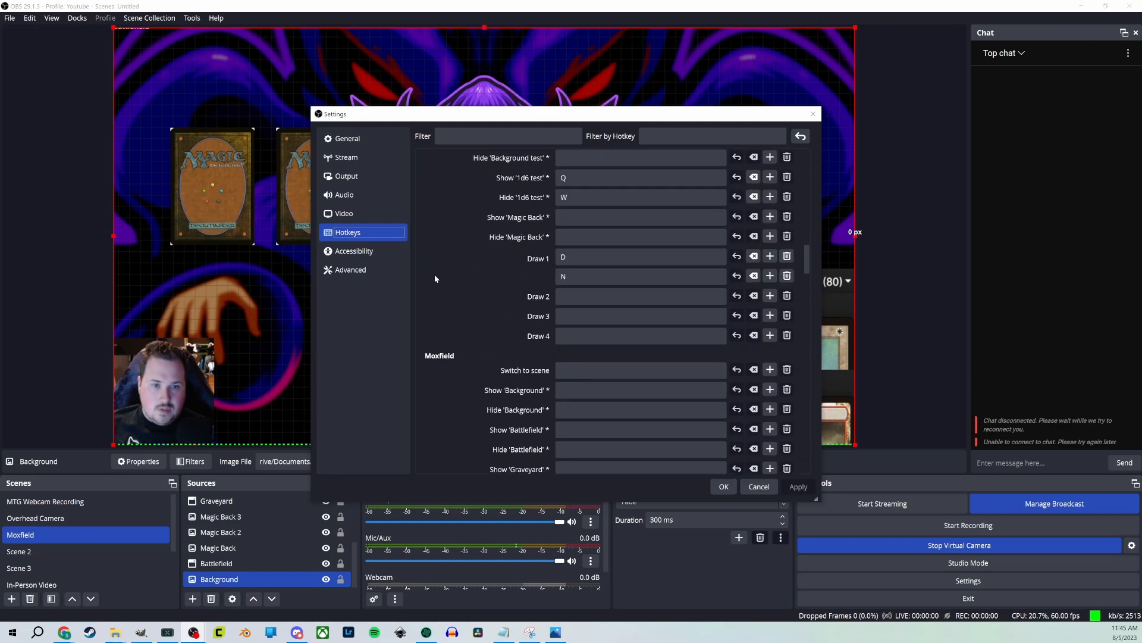
scroll(455, 269, down, 5)
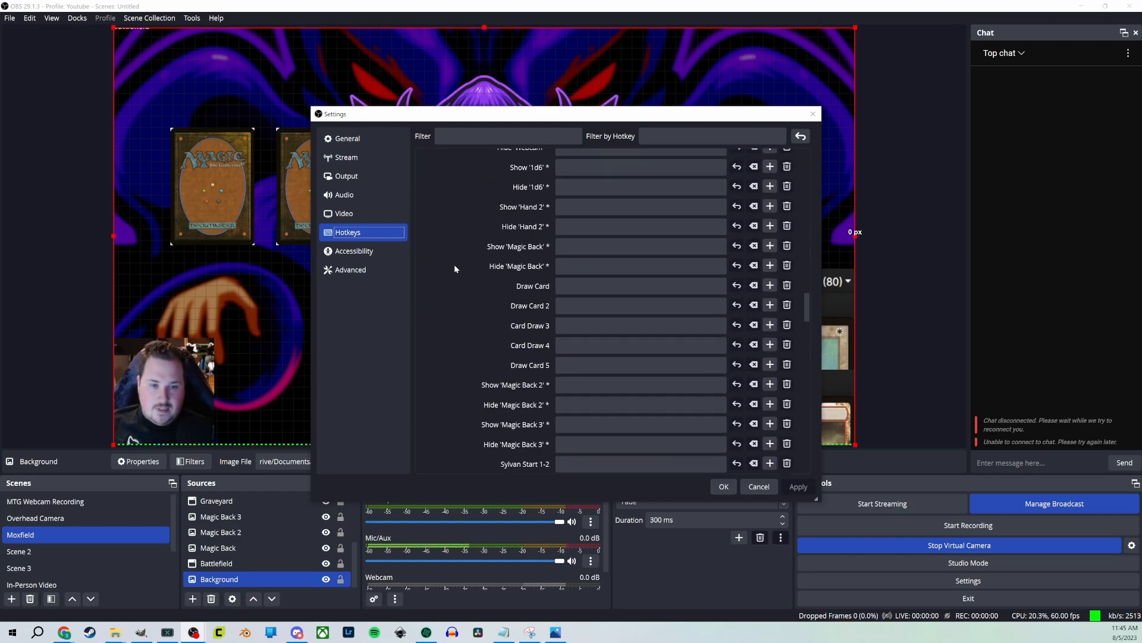
scroll(454, 269, down, 1)
scroll(455, 269, down, 4)
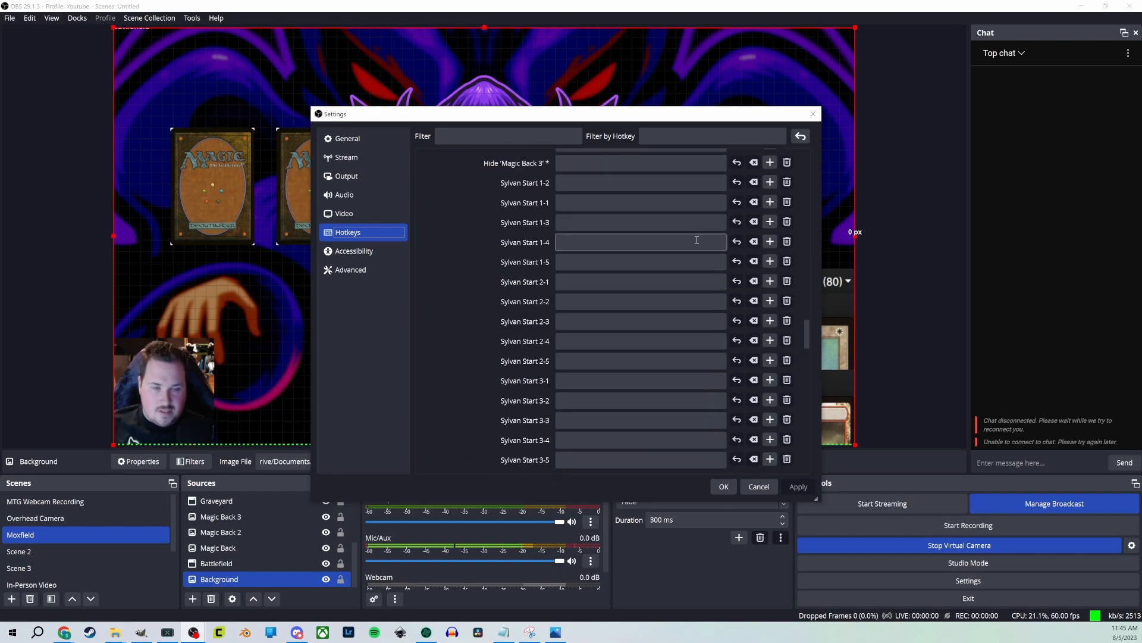
Assign the hotkey A to the Sylvan Start 1-1 filter in the Moxfield scene
drag(569, 117, 587, 133)
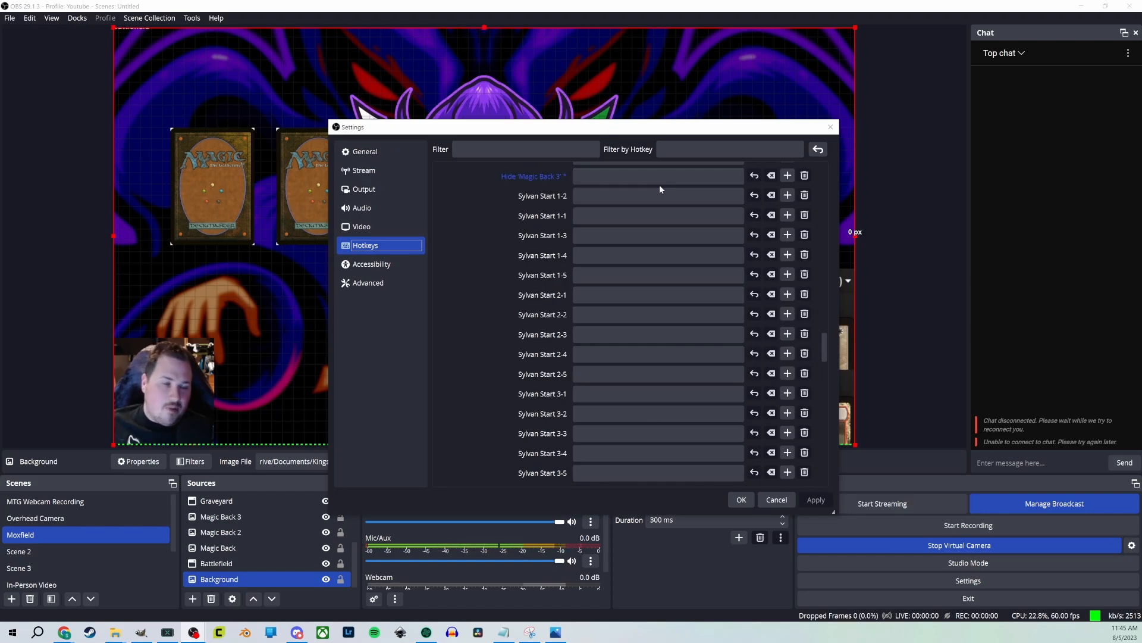
click(583, 194)
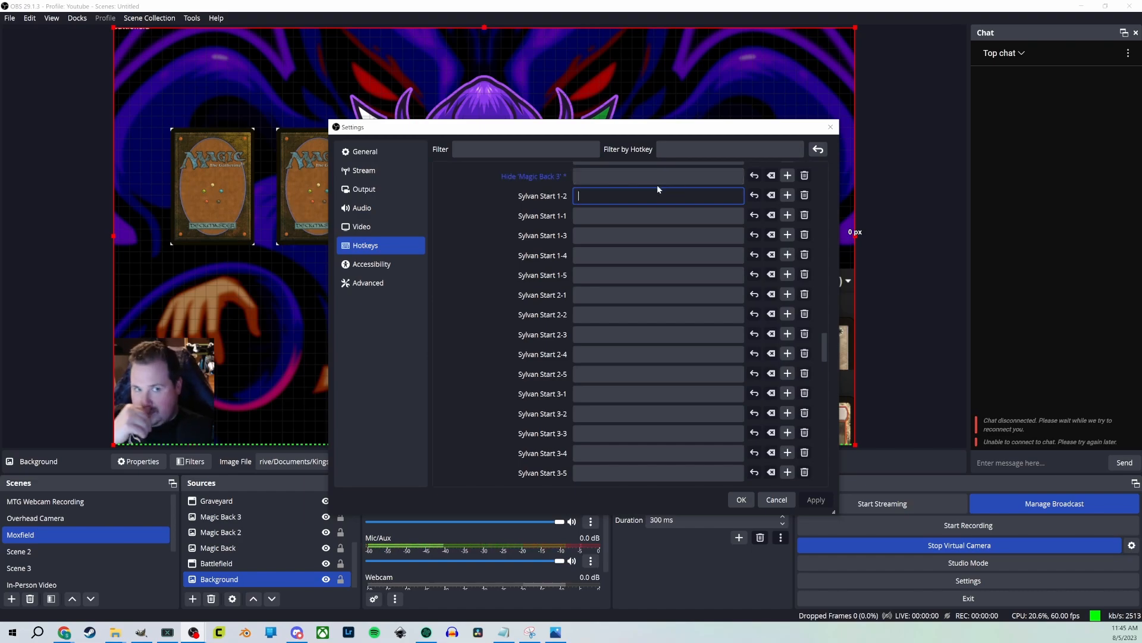
scroll(477, 254, up, 2)
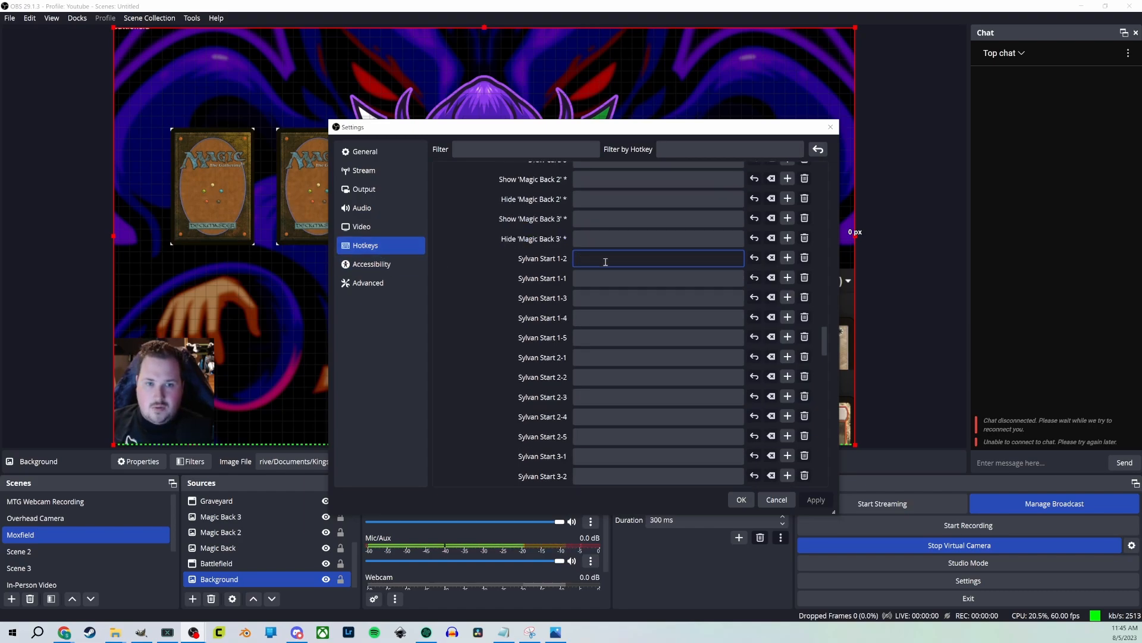
scroll(469, 269, up, 1)
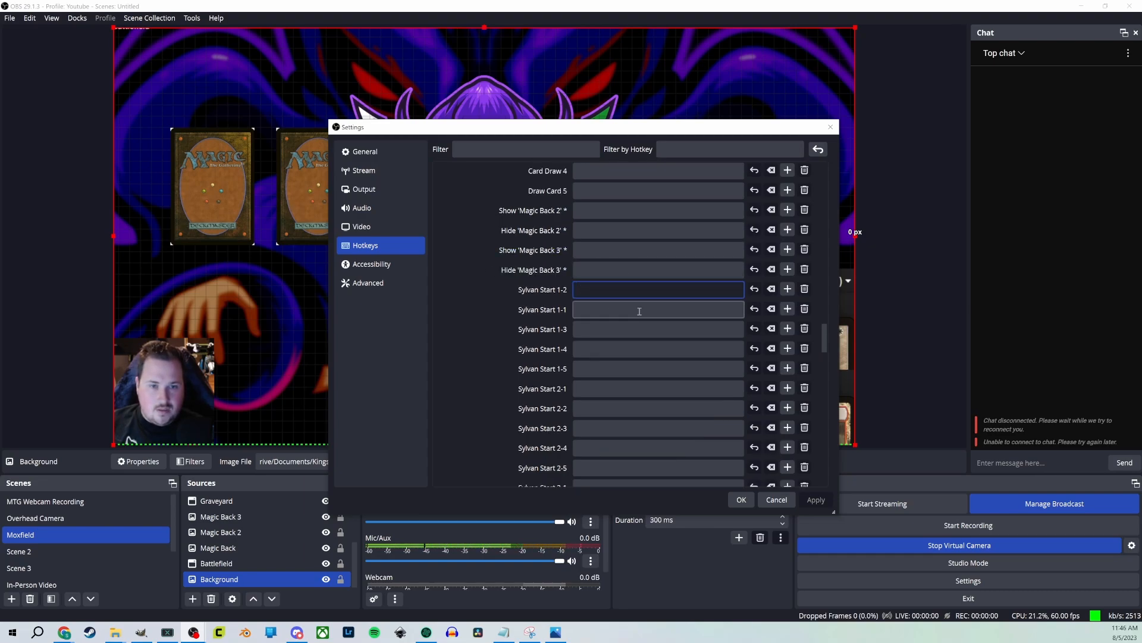
click(595, 312)
click(552, 311)
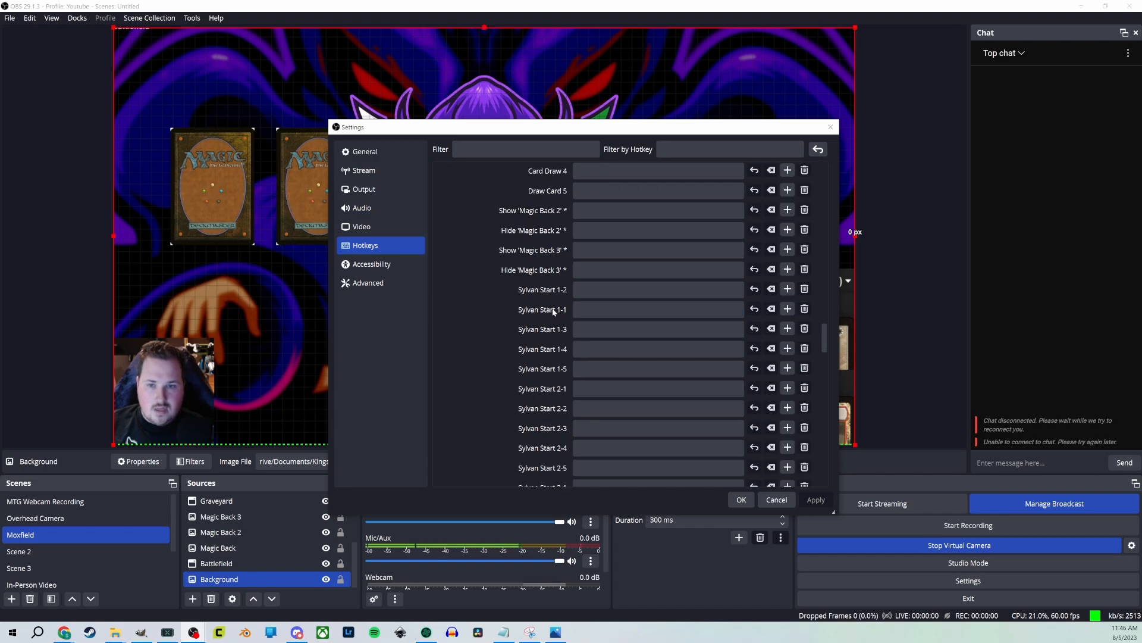
click(615, 309)
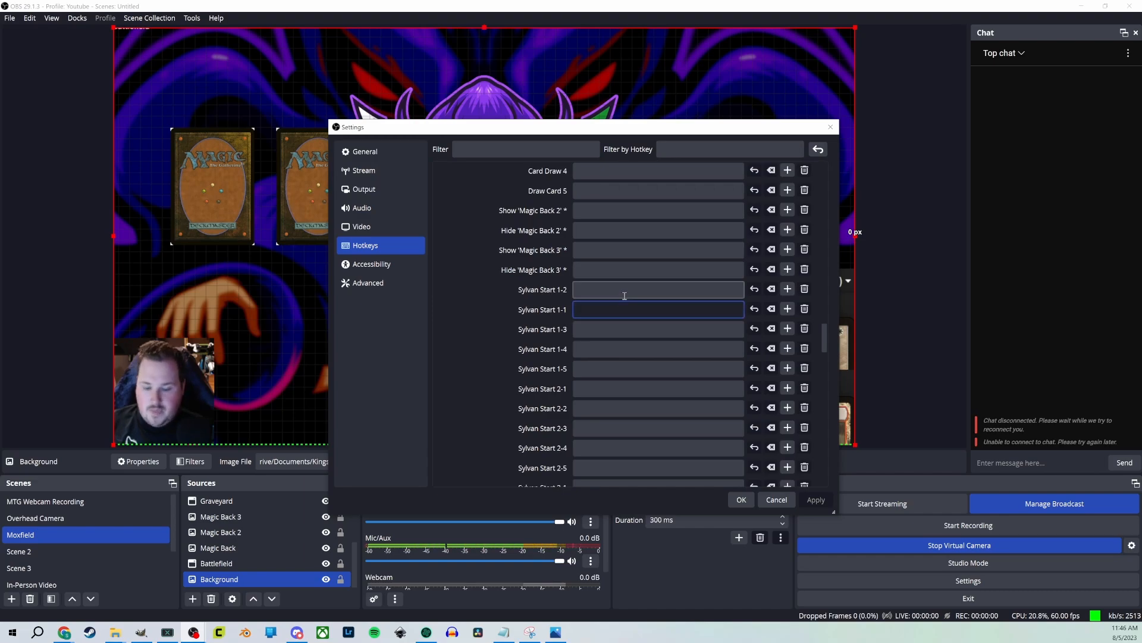
key(a)
click(788, 309)
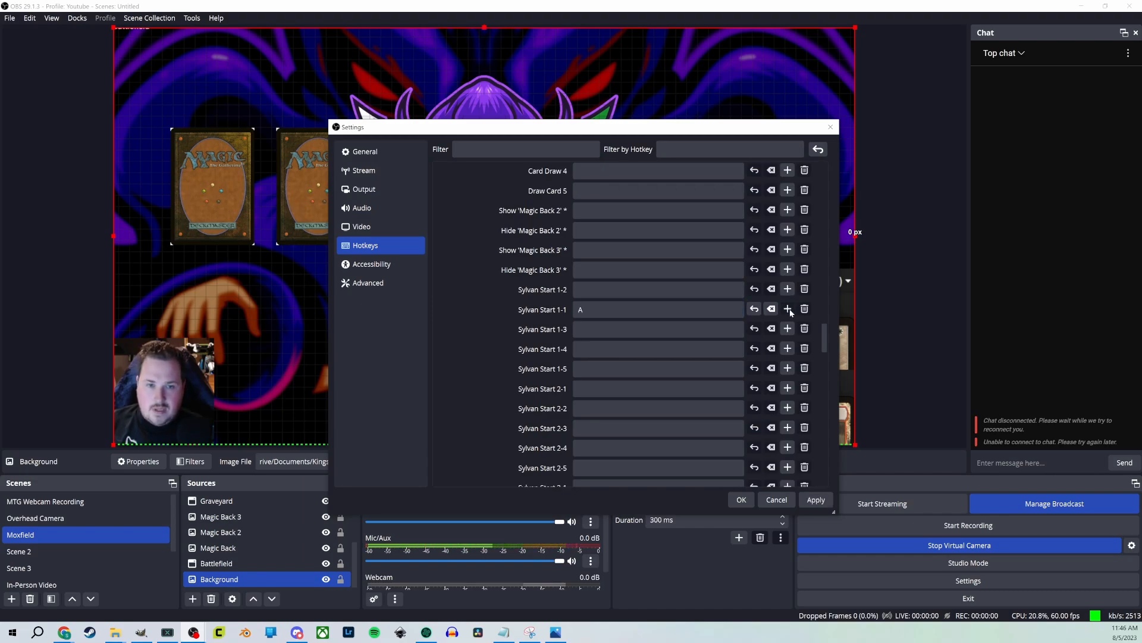
click(636, 331)
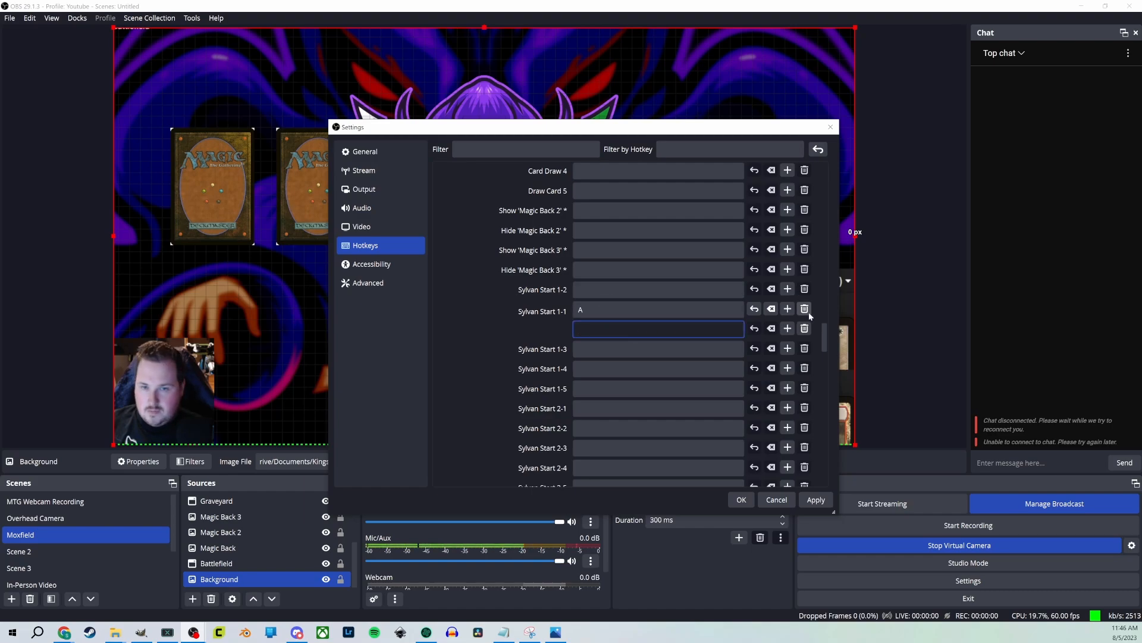
click(805, 329)
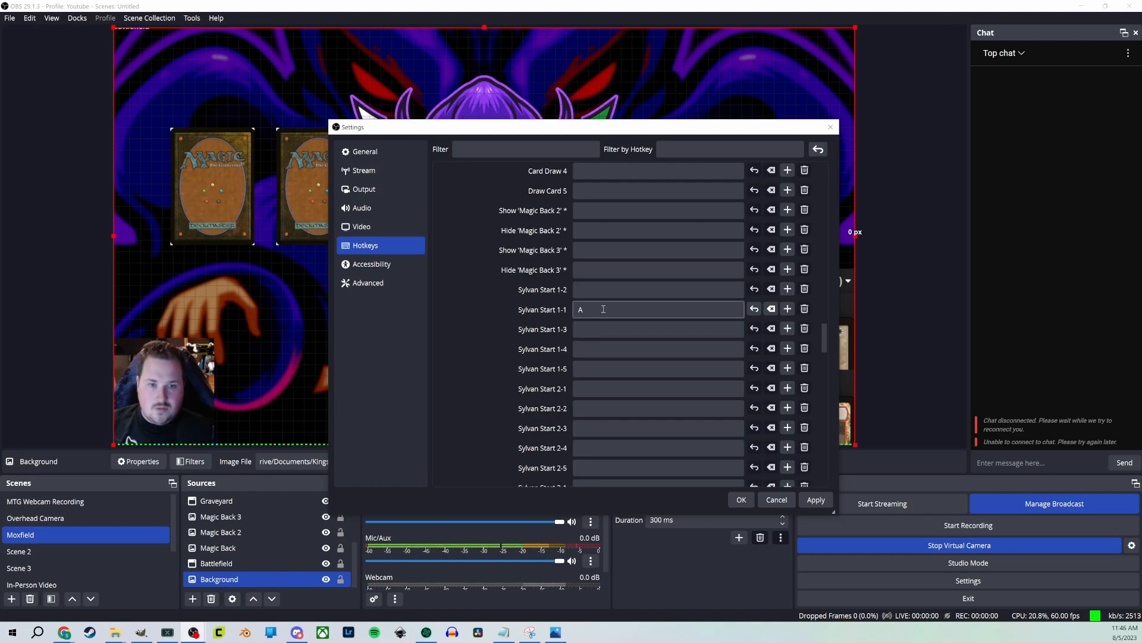
Assign the same hotkey A to the Sylvan Start 2-1 and Sylvan Start 3-1 filters and save the settings
click(592, 389)
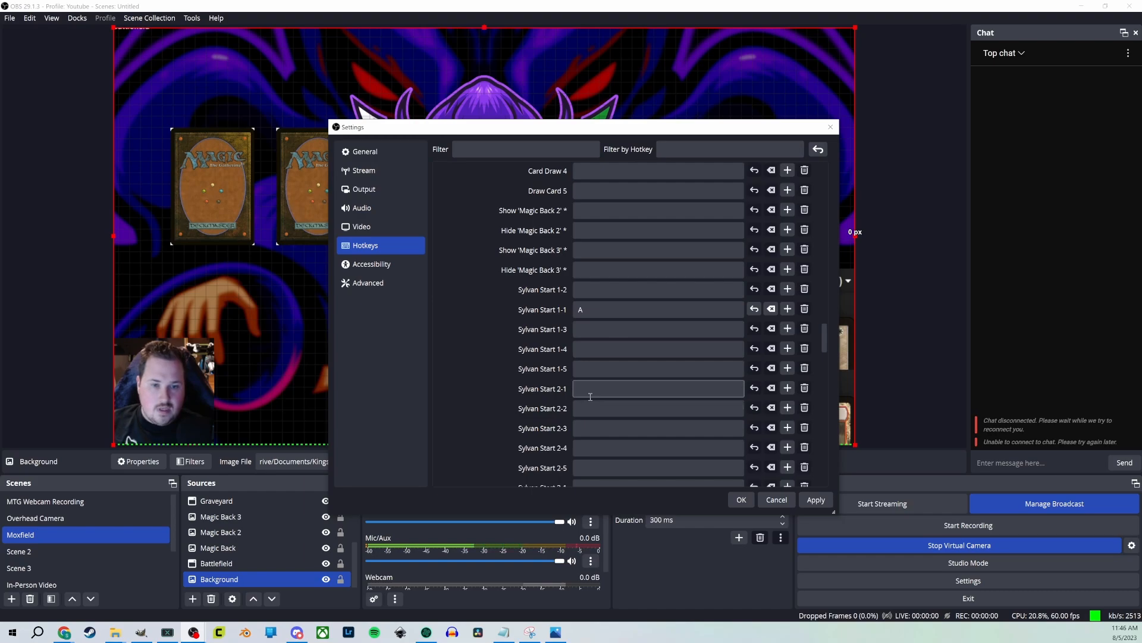
key(a)
scroll(605, 396, down, 1)
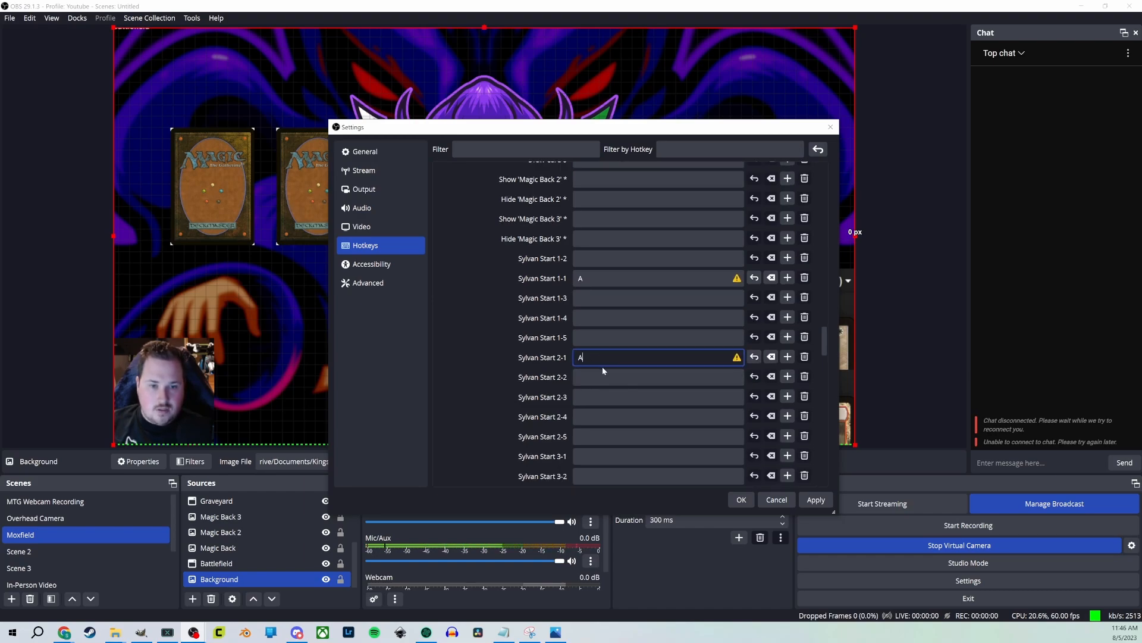
click(598, 455)
key(a)
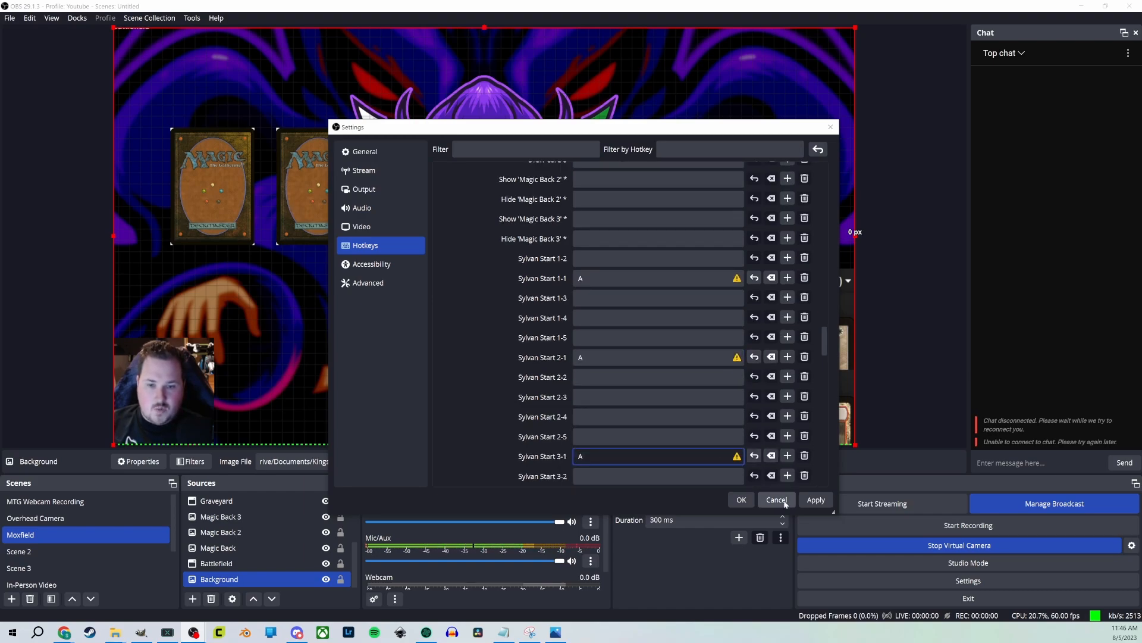
click(740, 500)
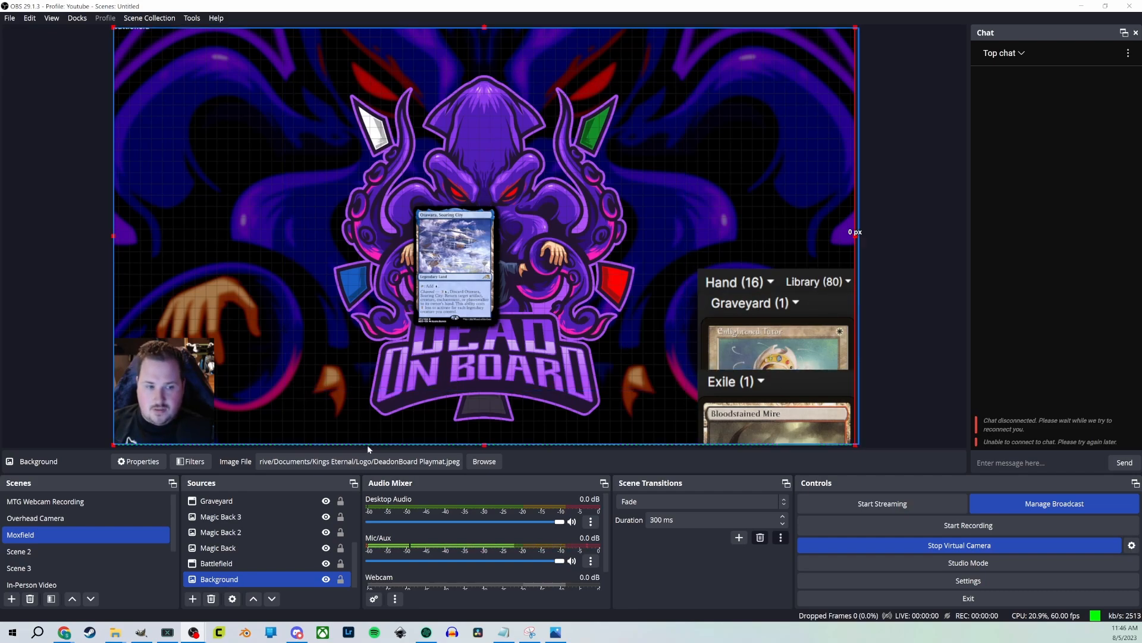
Reopen the hotkey settings and assign the hotkey S to the Moxfield scene's Sylvan Start 1-2 filter
click(10, 20)
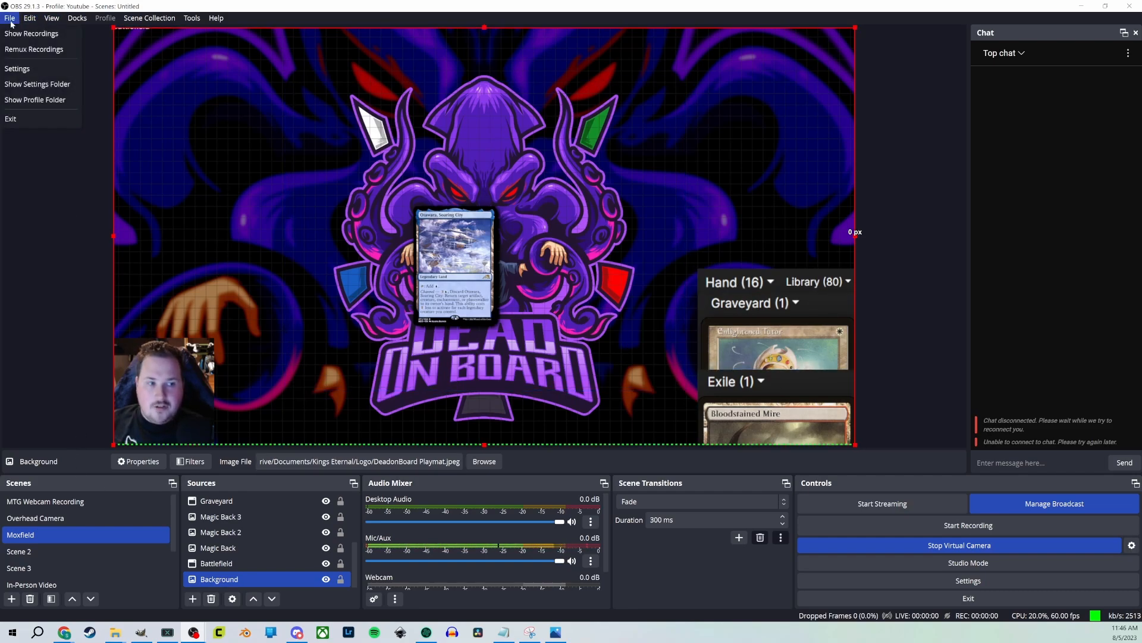
click(24, 70)
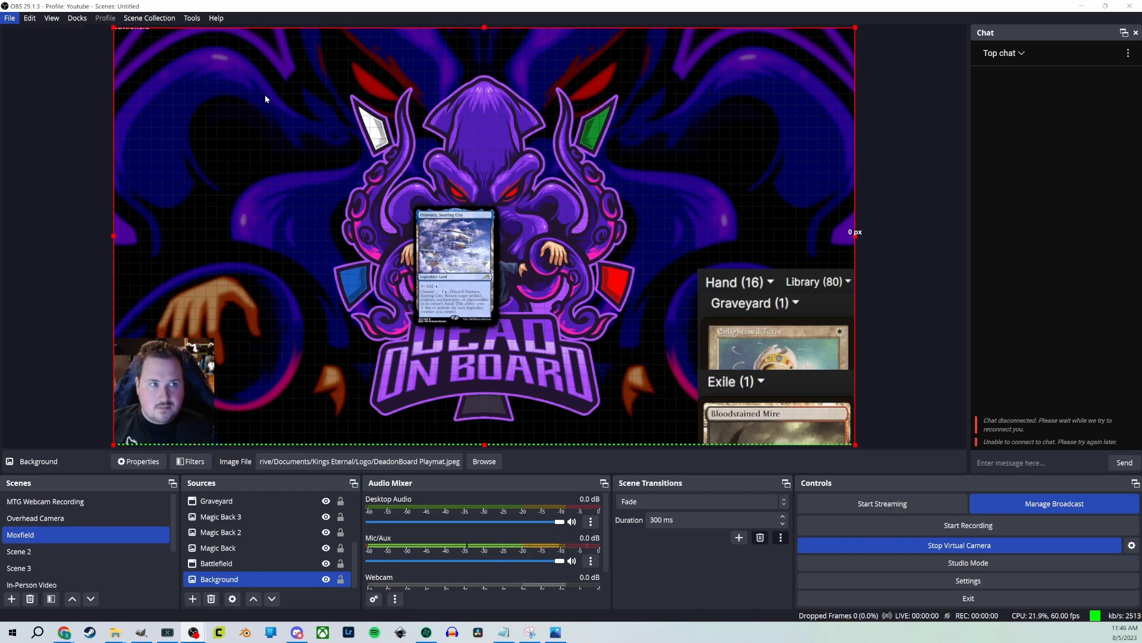
click(351, 232)
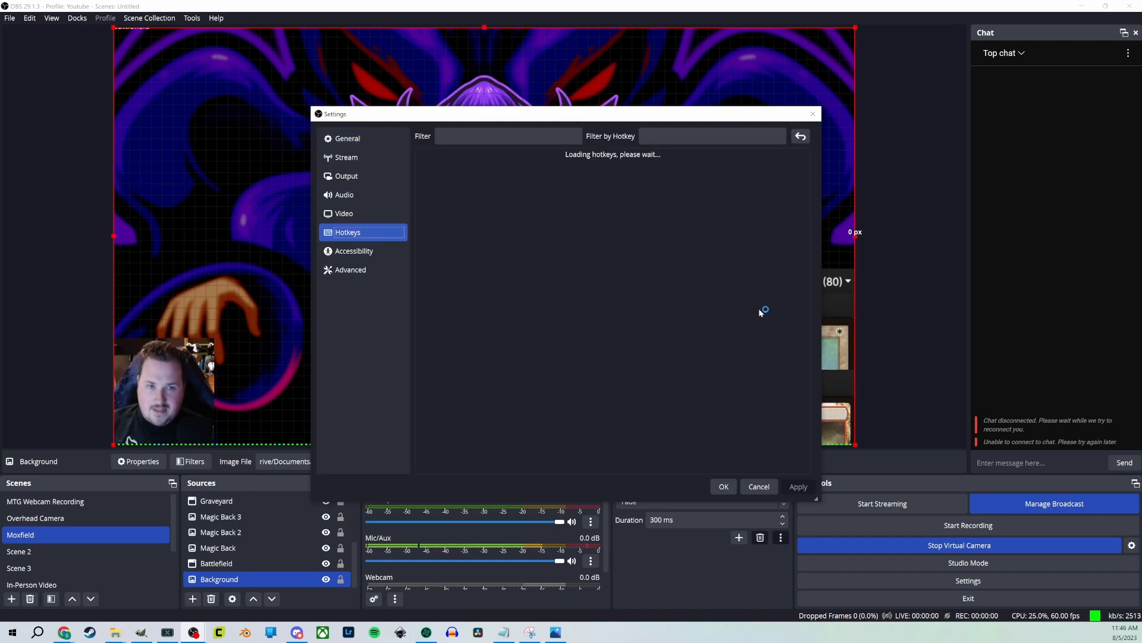
scroll(463, 268, down, 15)
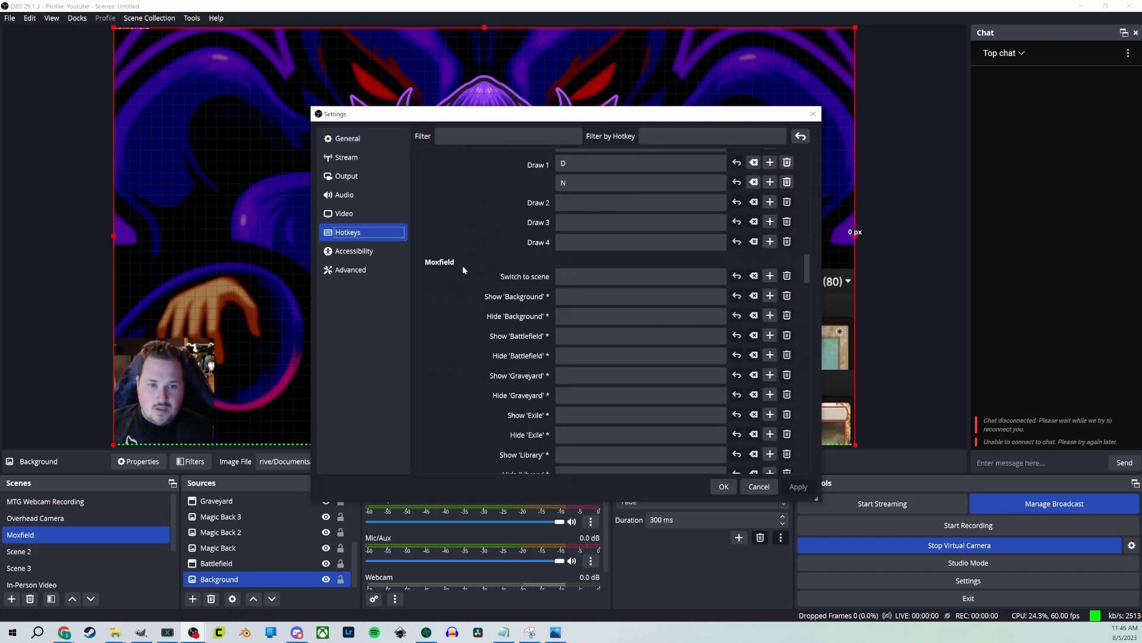
scroll(462, 269, up, 10)
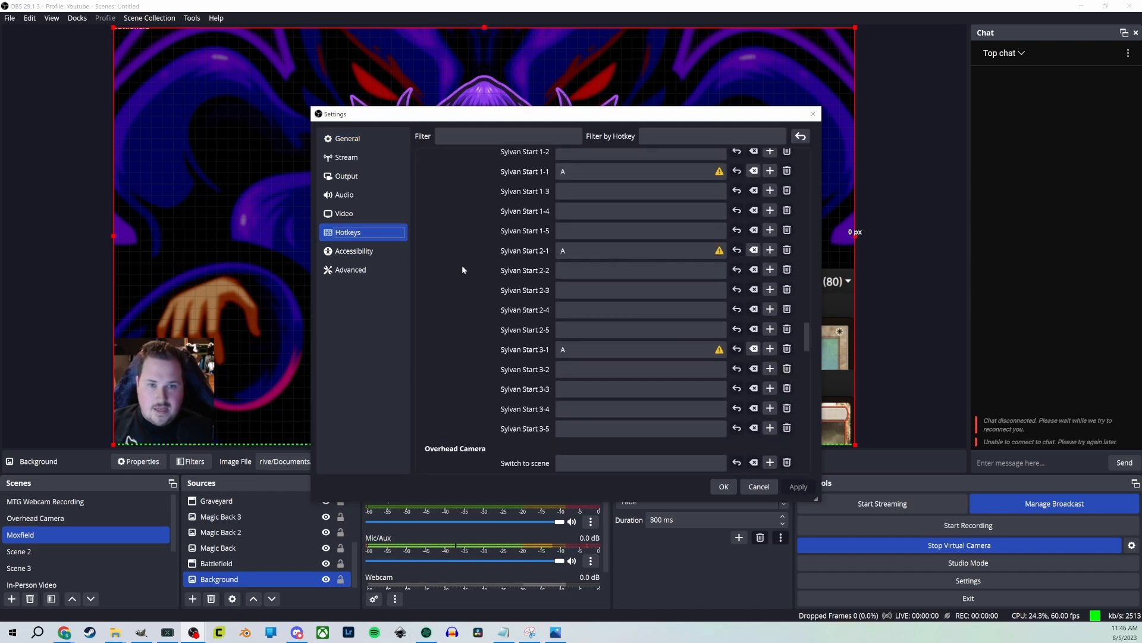
scroll(463, 269, up, 1)
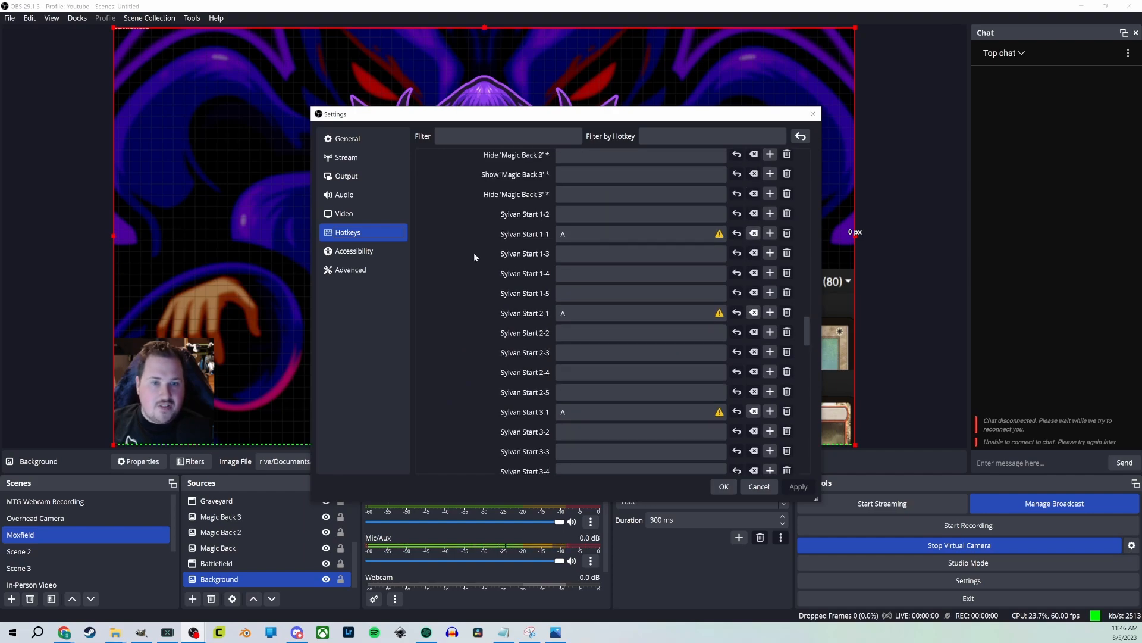
click(586, 211)
key(s)
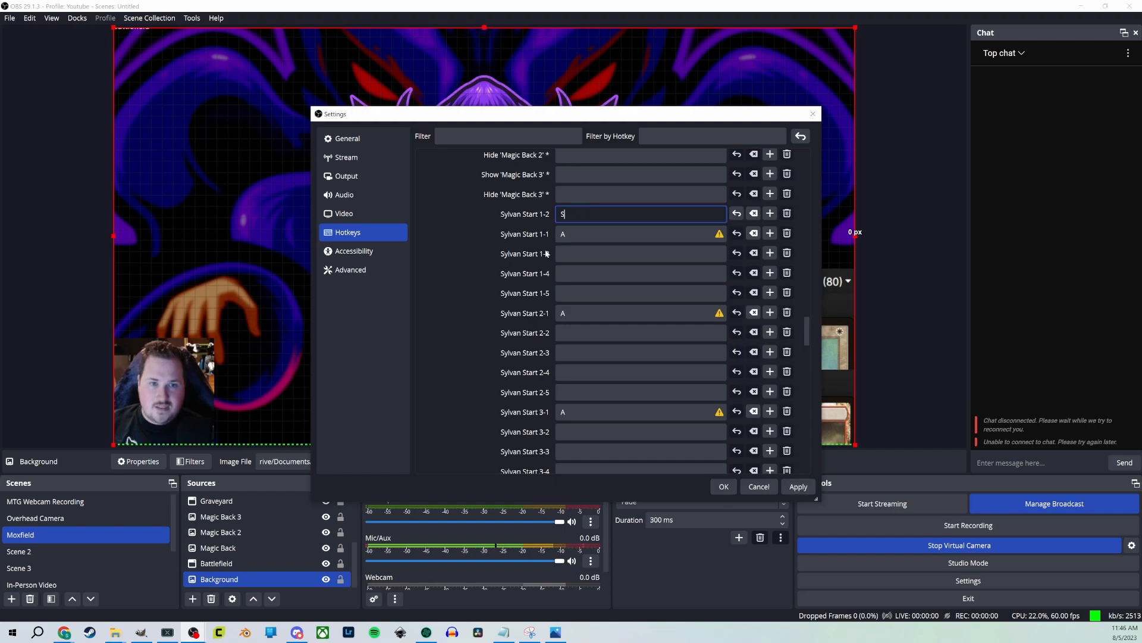
Assign the hotkey S to the Sylvan Start 2-2 and Sylvan Start 3-2 filters and save the settings
click(575, 335)
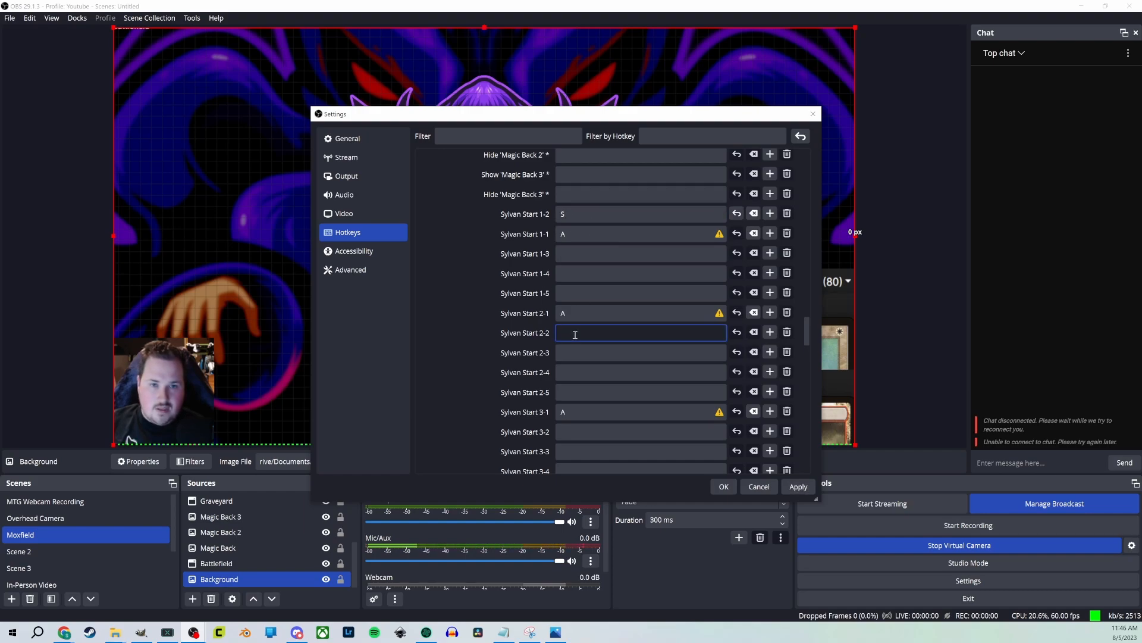
key(s)
click(575, 432)
key(s)
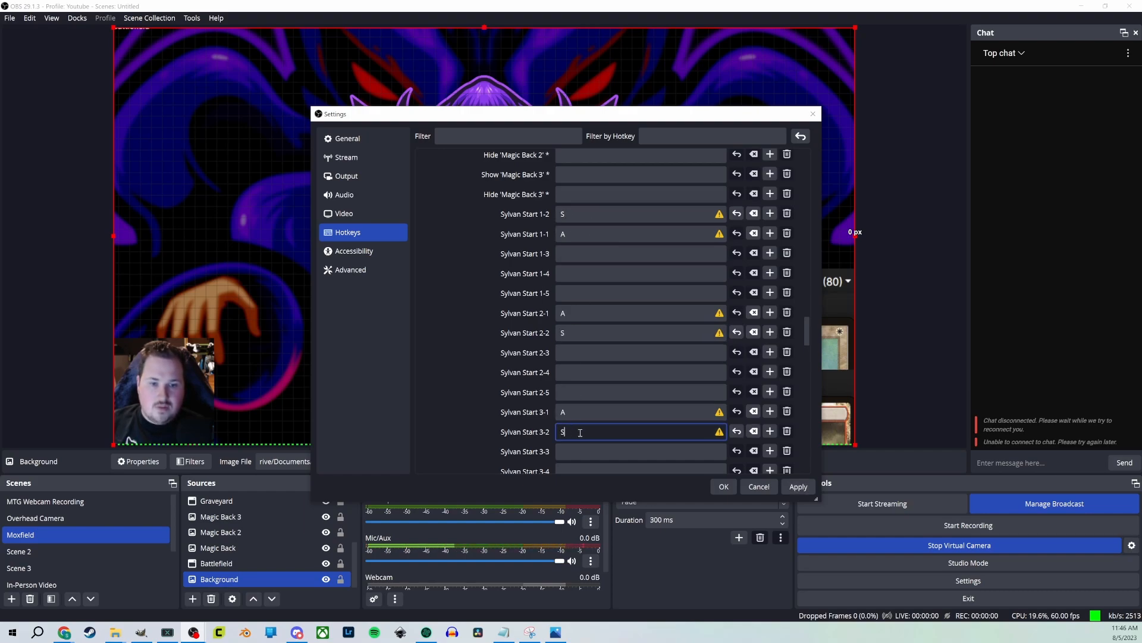
click(720, 487)
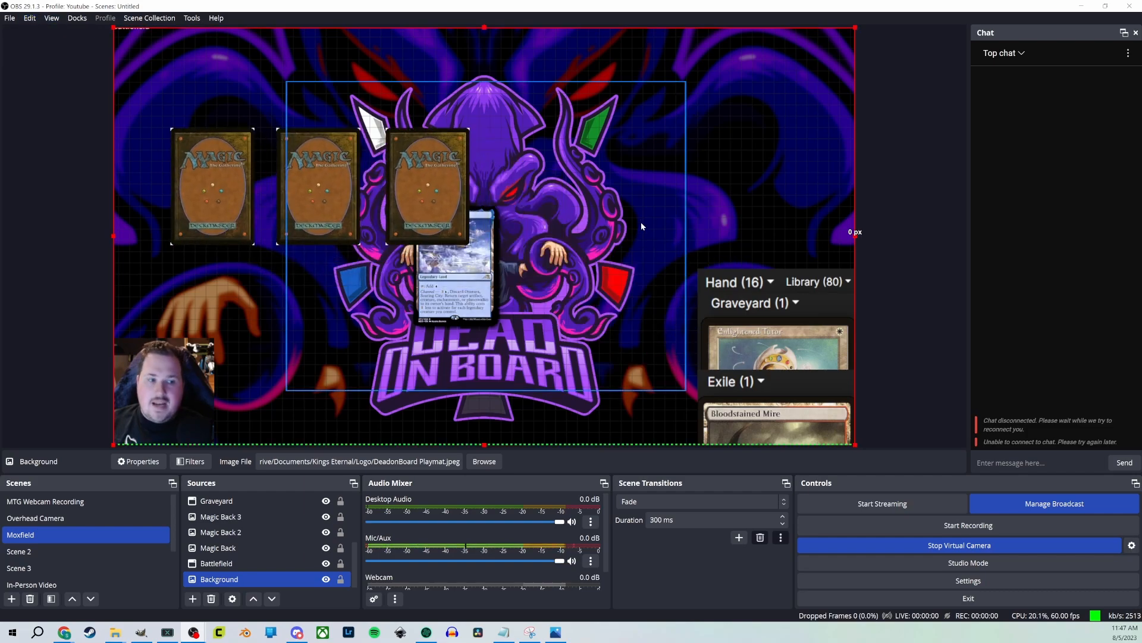
Reopen the hotkey settings and assign the hotkey D to the Moxfield scene's Sylvan Start 1-3 filter
click(11, 19)
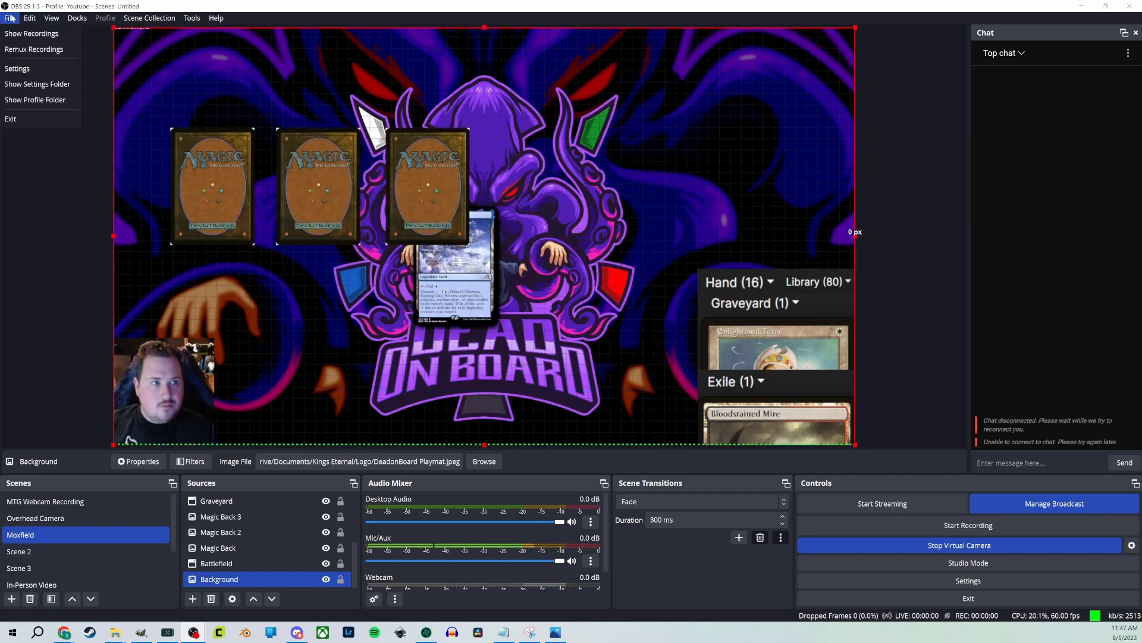
click(26, 69)
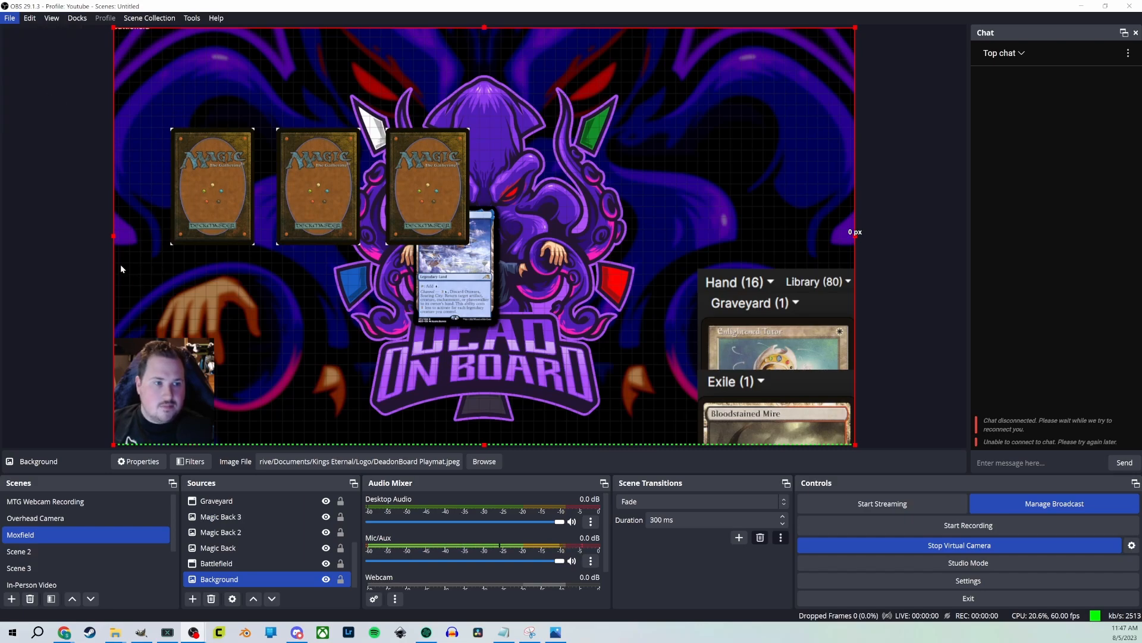
click(362, 233)
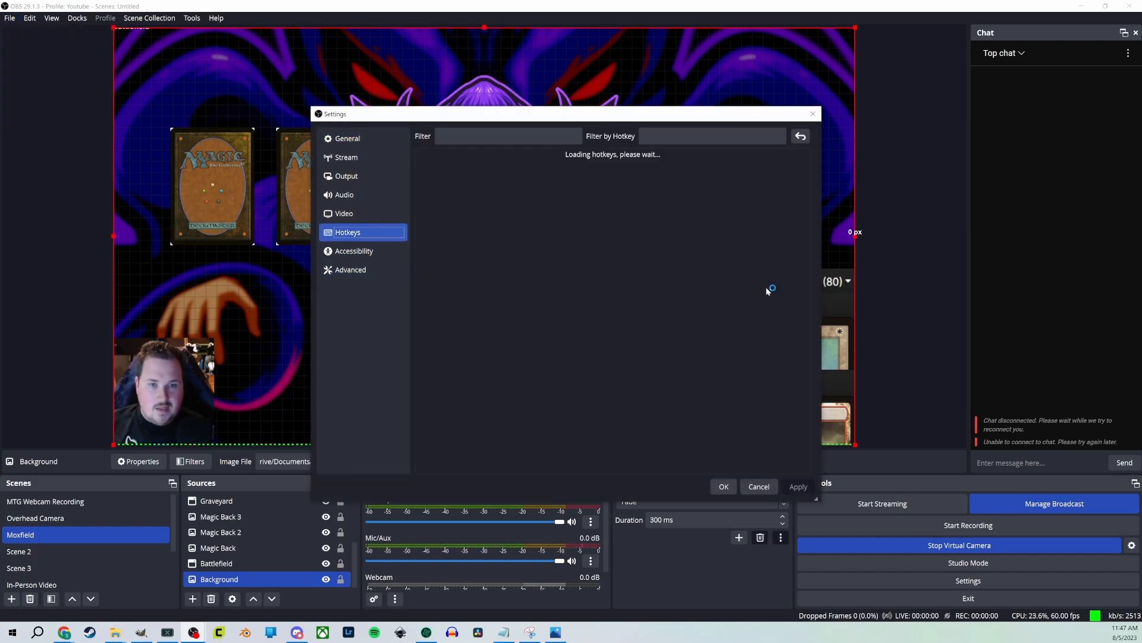
scroll(466, 247, down, 15)
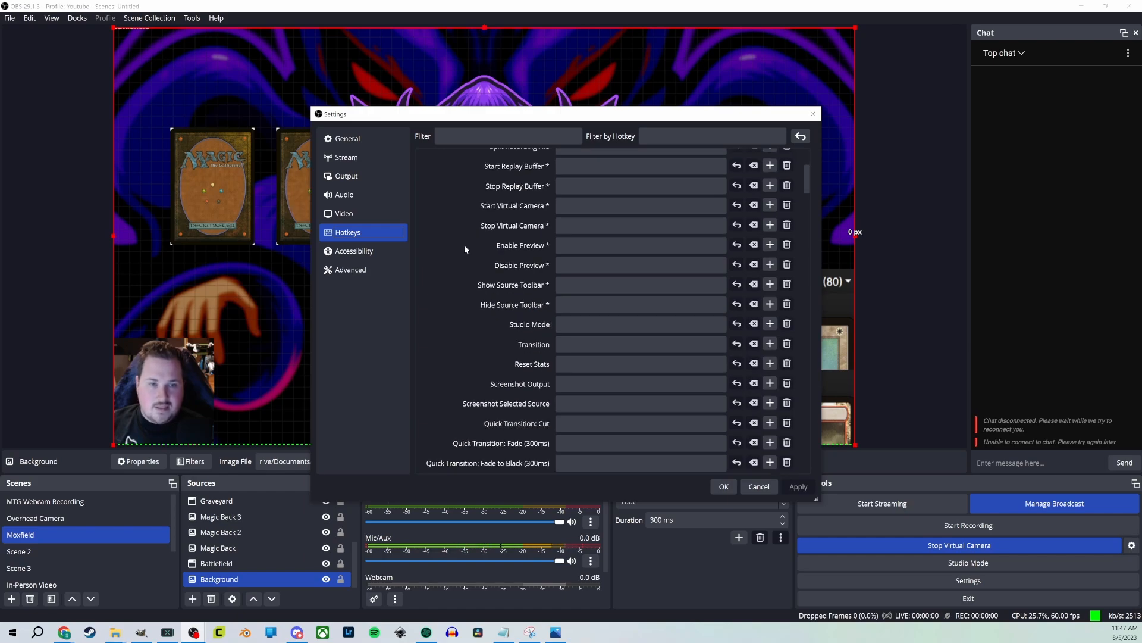
scroll(464, 245, down, 10)
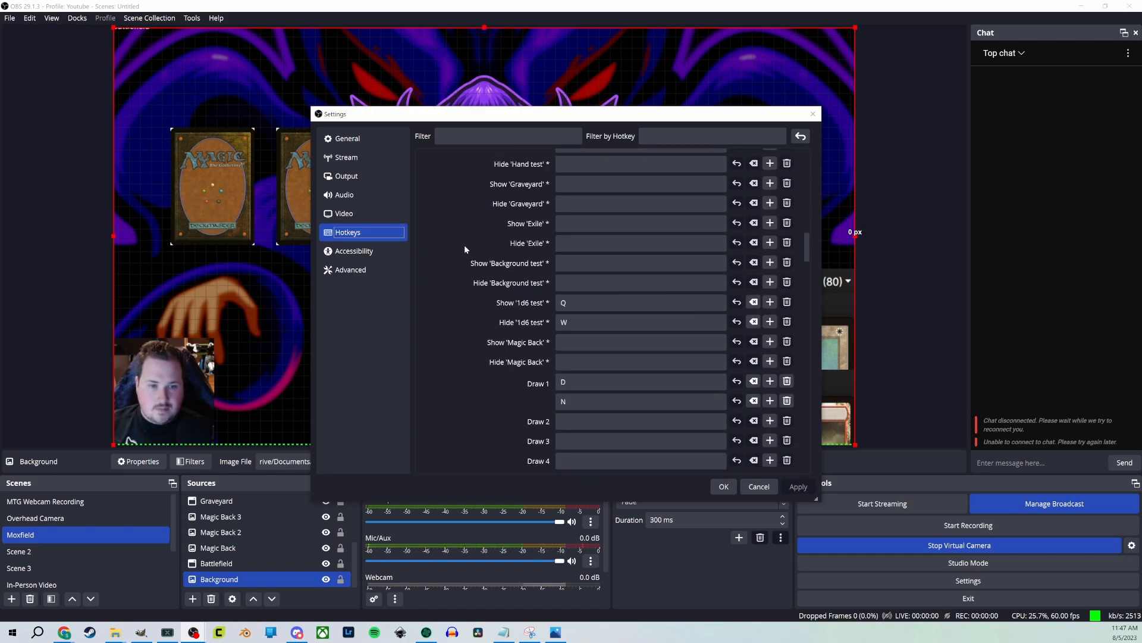
scroll(464, 246, down, 4)
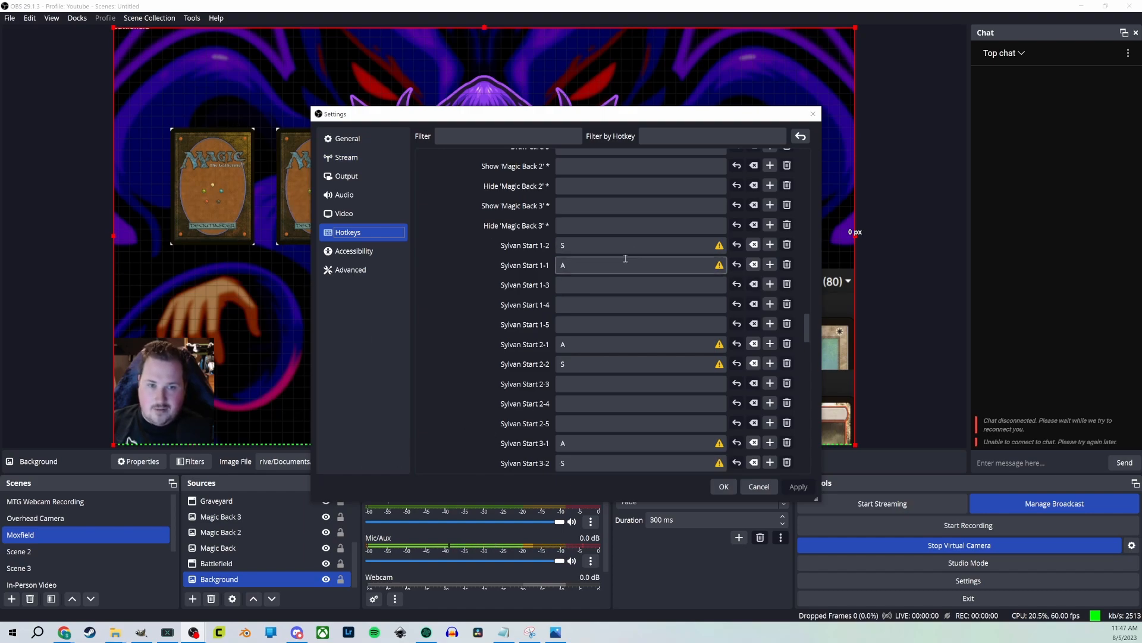
click(591, 284)
key(d)
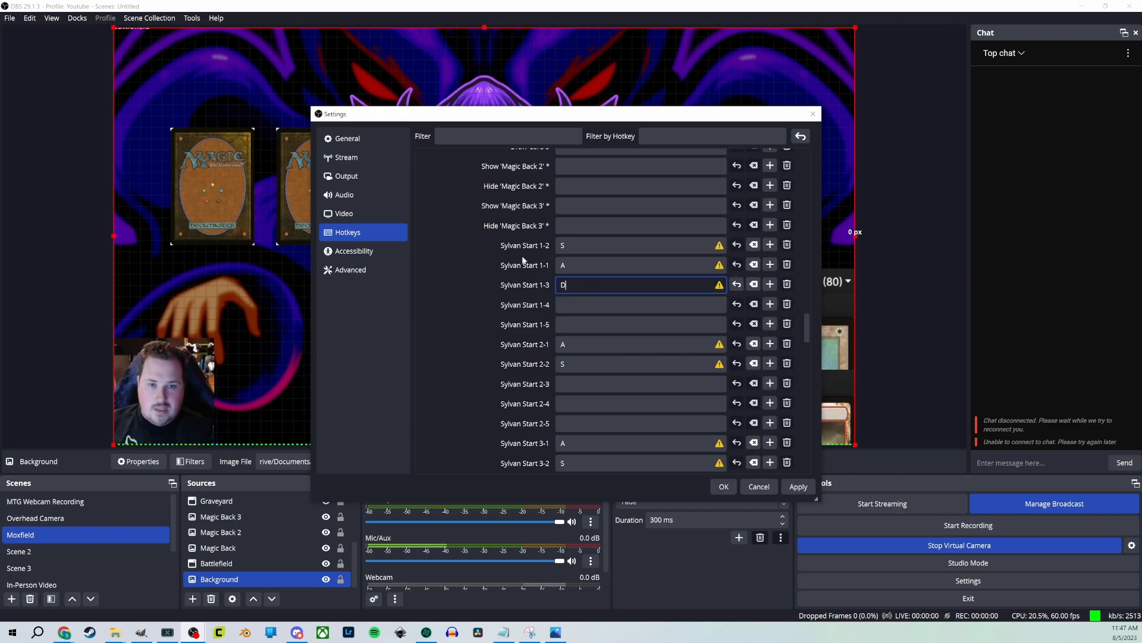
Assign the same hotkey D to Sylvan Start 2-3 and Sylvan Start 3-3, save the settings and trigger the hotkey
click(599, 380)
key(d)
scroll(581, 416, down, 1)
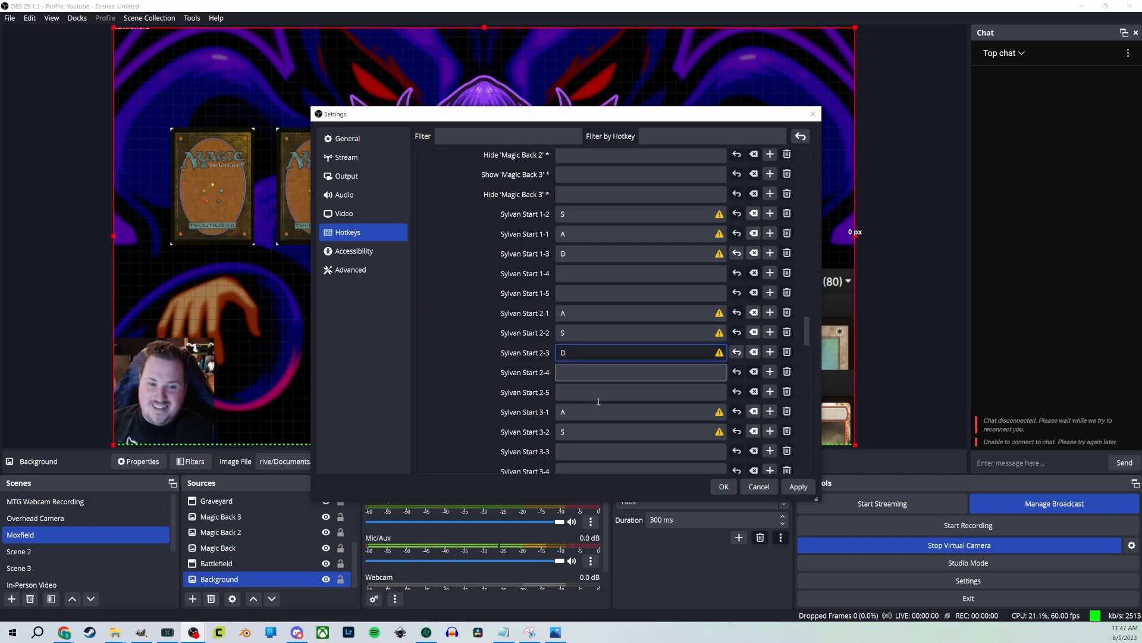
click(580, 451)
click(718, 487)
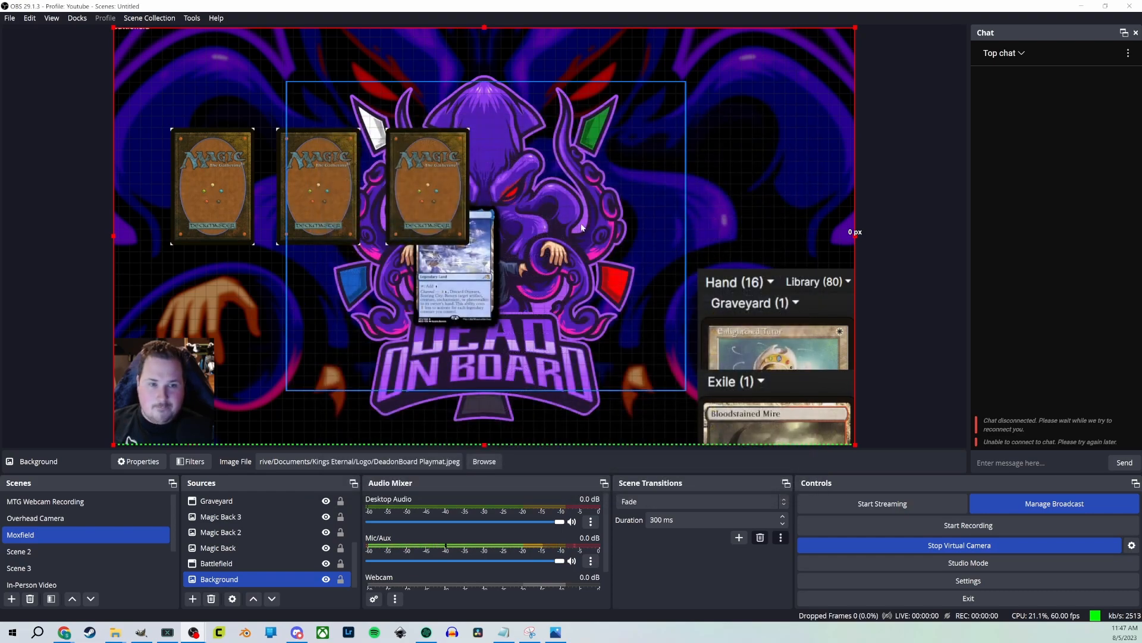
key(d)
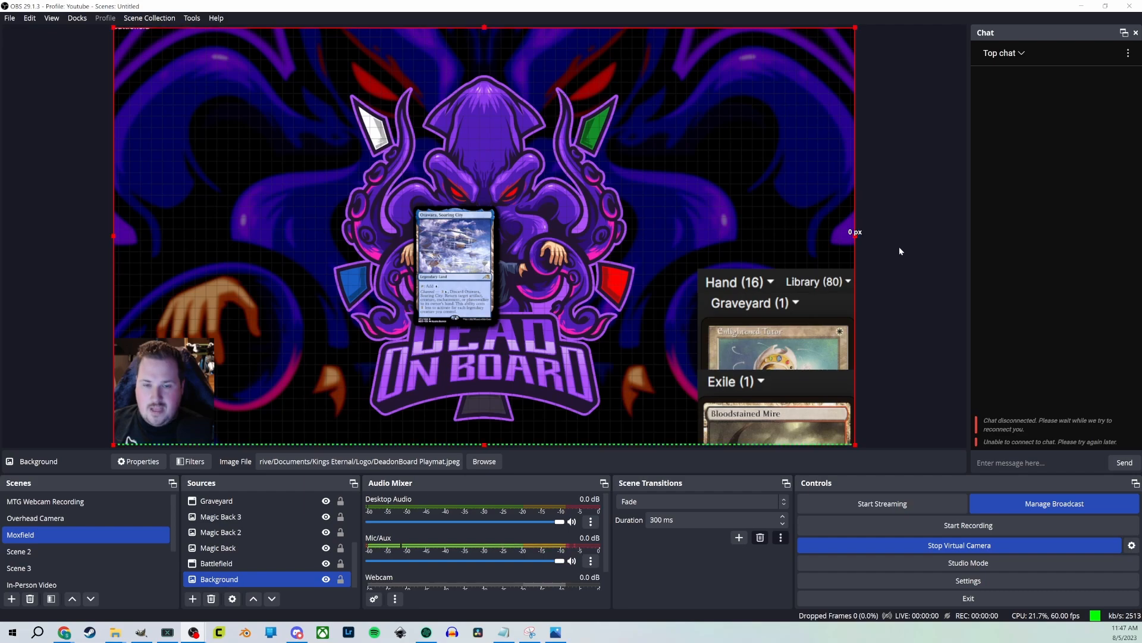
key(d)
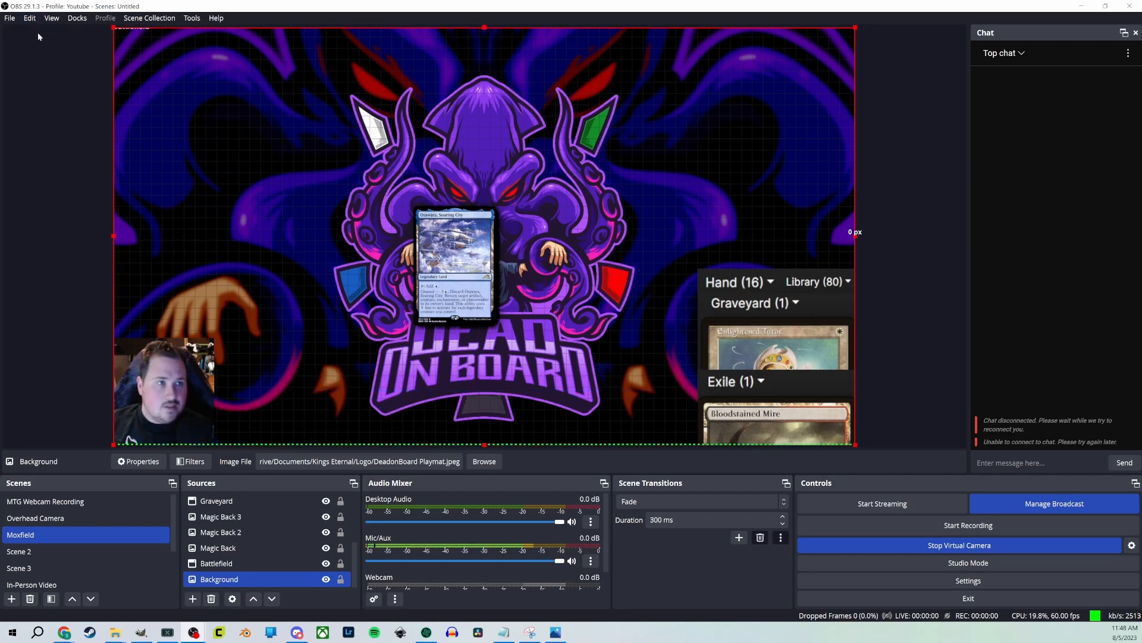
Reopen the hotkey settings and add F as a second hotkey for the Sylvan Start 1-3 filter
click(9, 18)
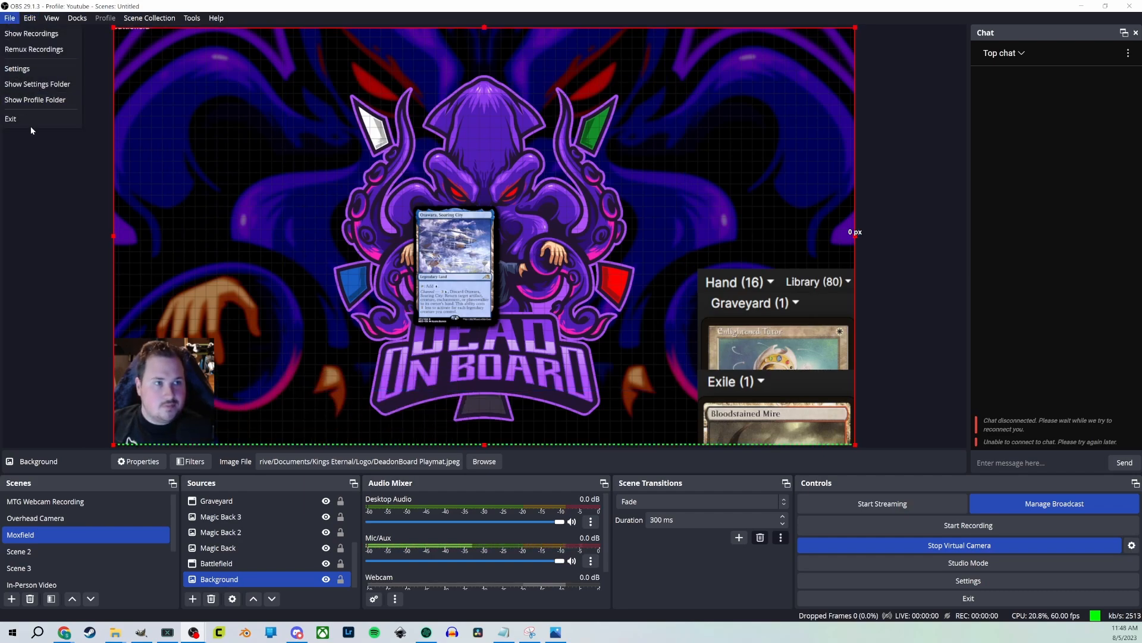
click(40, 74)
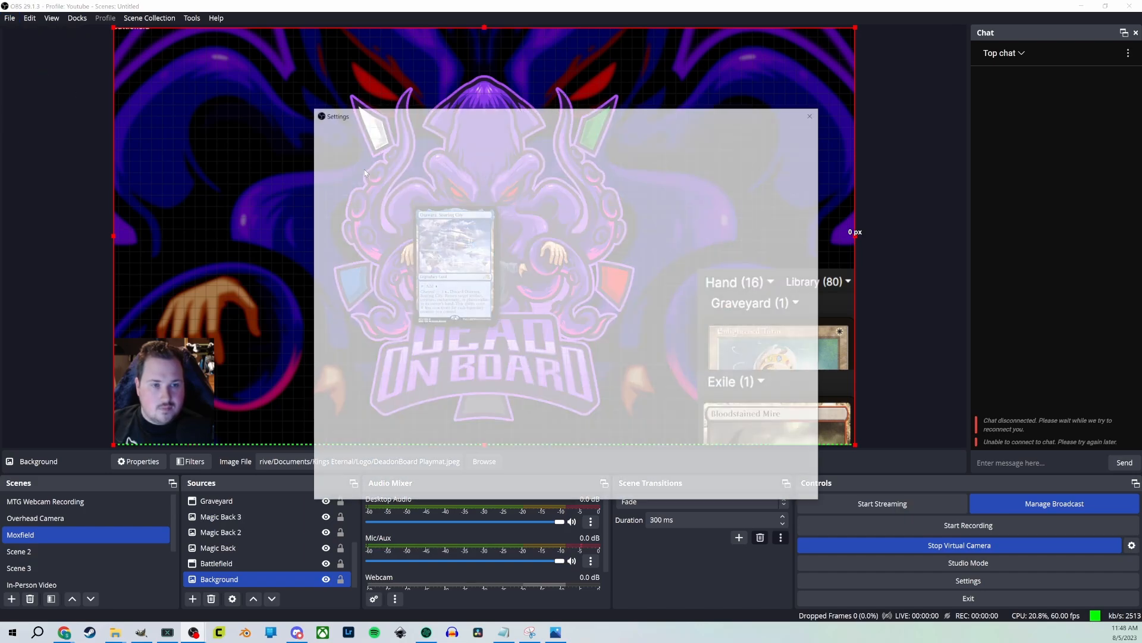
scroll(444, 256, up, 3)
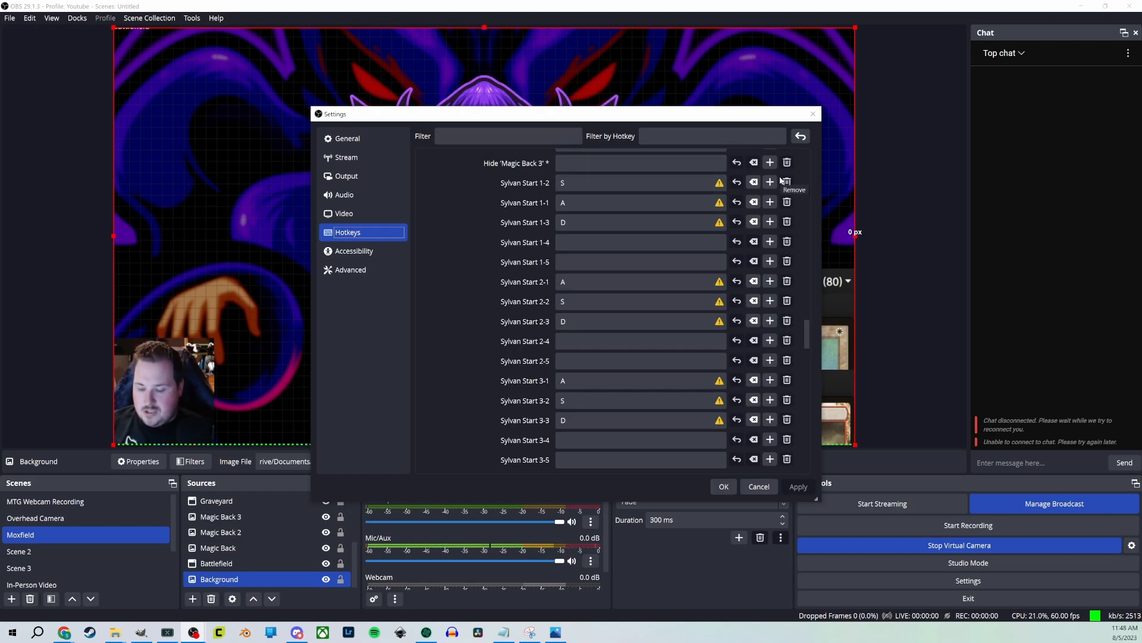
click(659, 181)
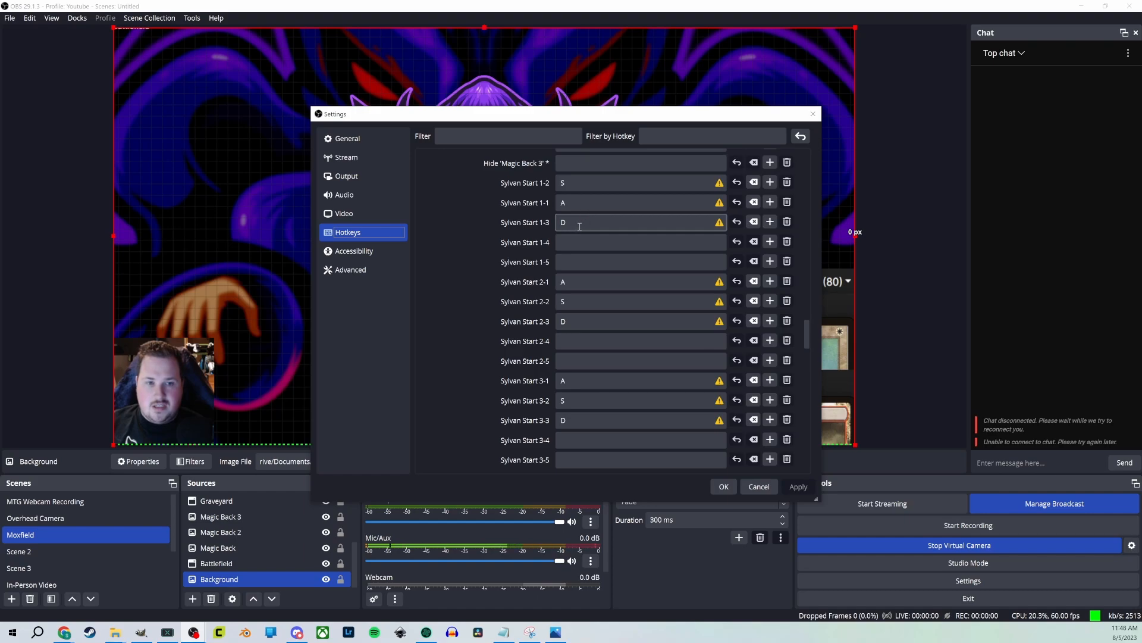
click(769, 222)
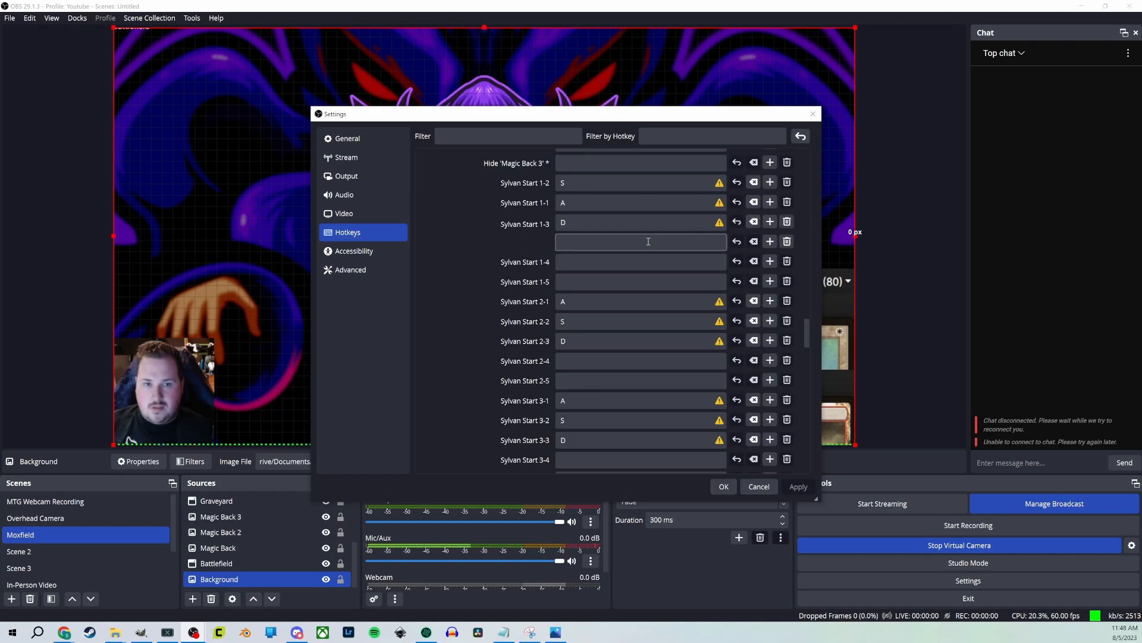
key(f)
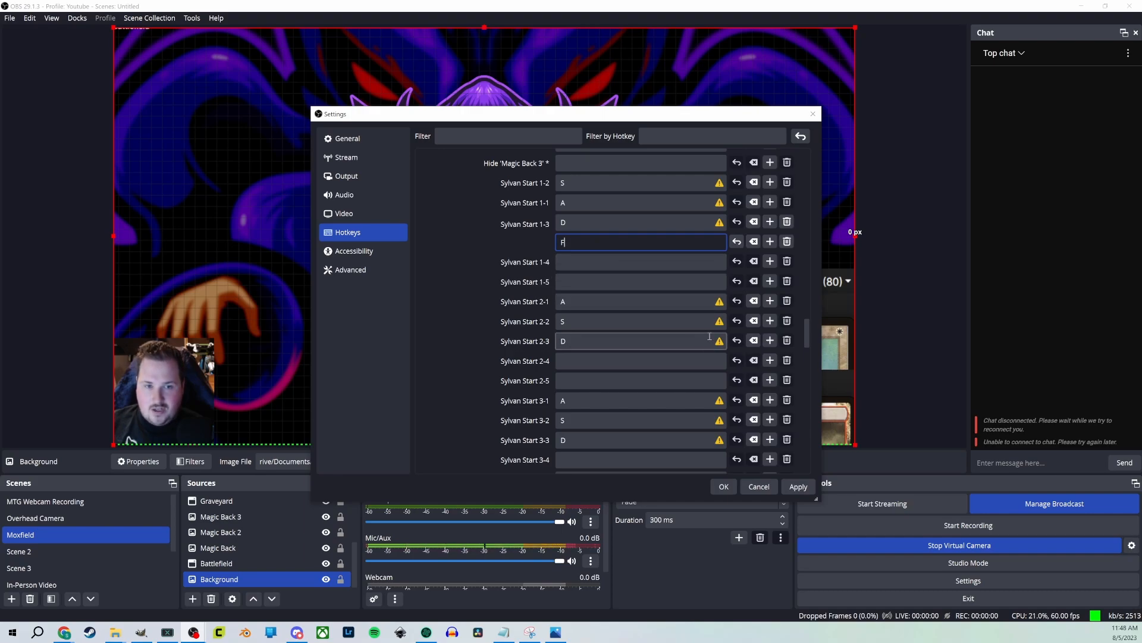
Add F as a second hotkey for the Sylvan Start 2-1 and Sylvan Start 3-1 filters
click(770, 300)
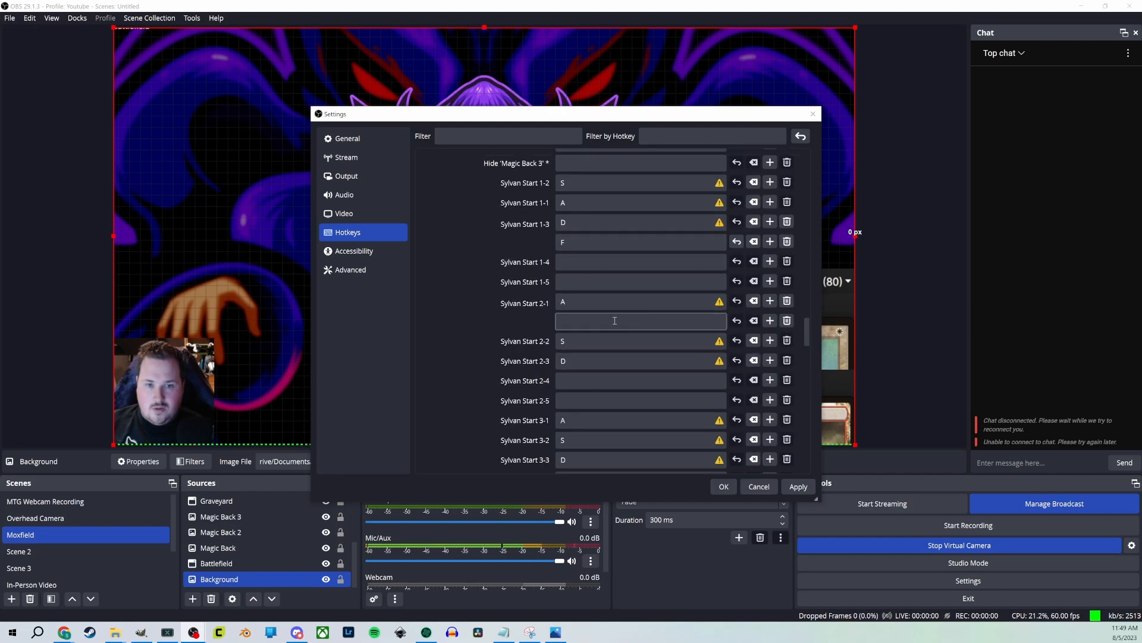
key(f)
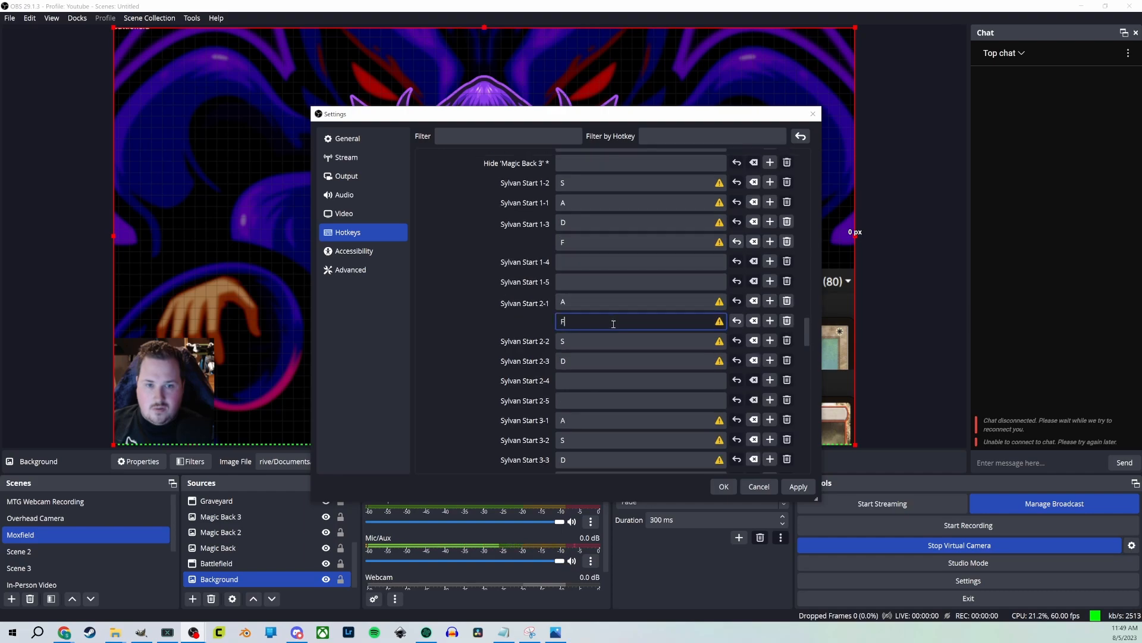
click(770, 419)
key(f)
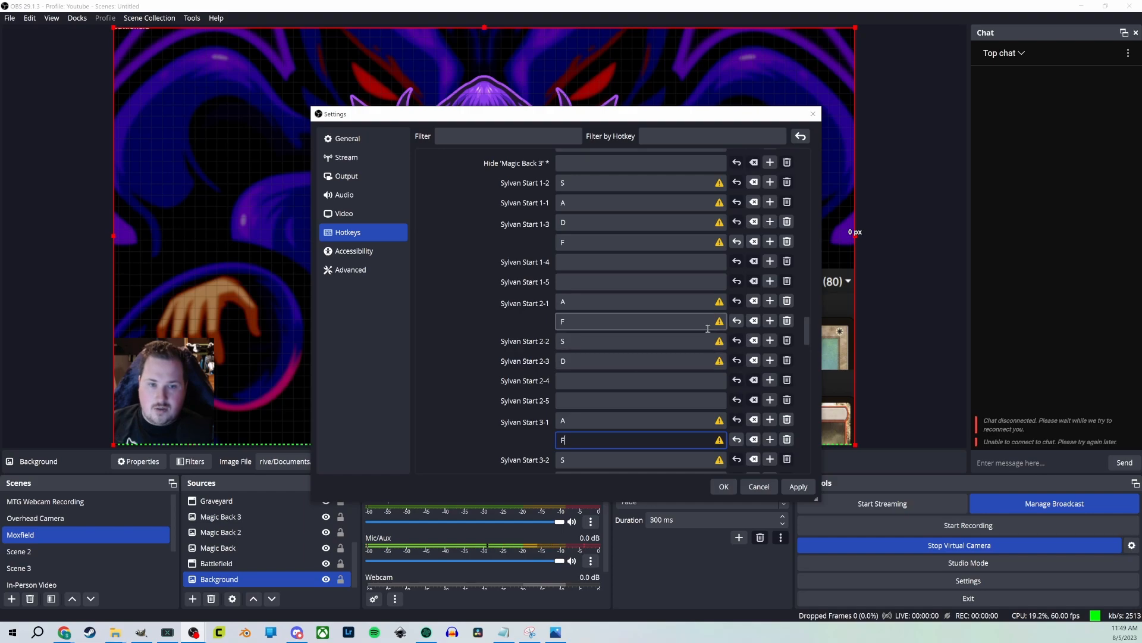
Remove the extra F hotkey from Sylvan Start 2-1, add it to Sylvan Start 2-3 instead and save the settings
click(753, 321)
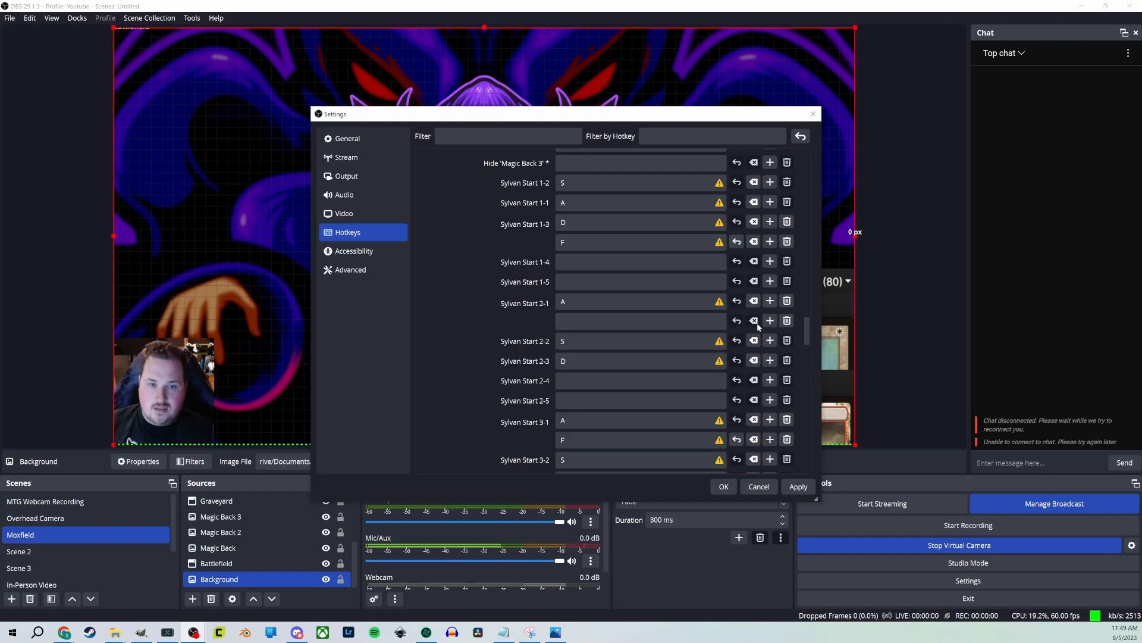
click(787, 321)
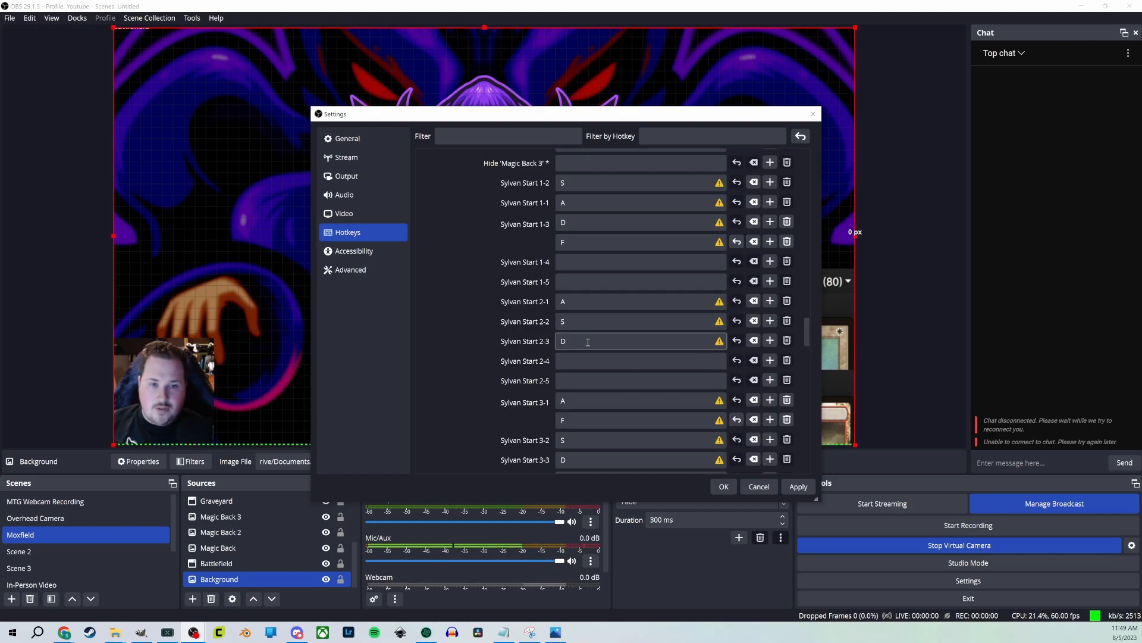
click(769, 340)
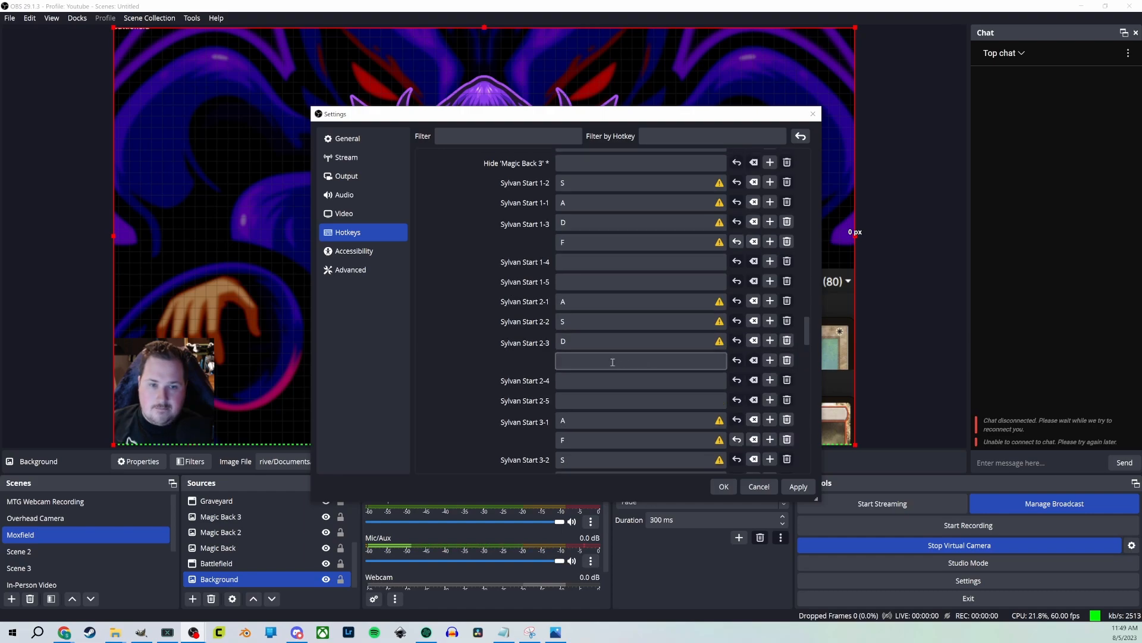
key(f)
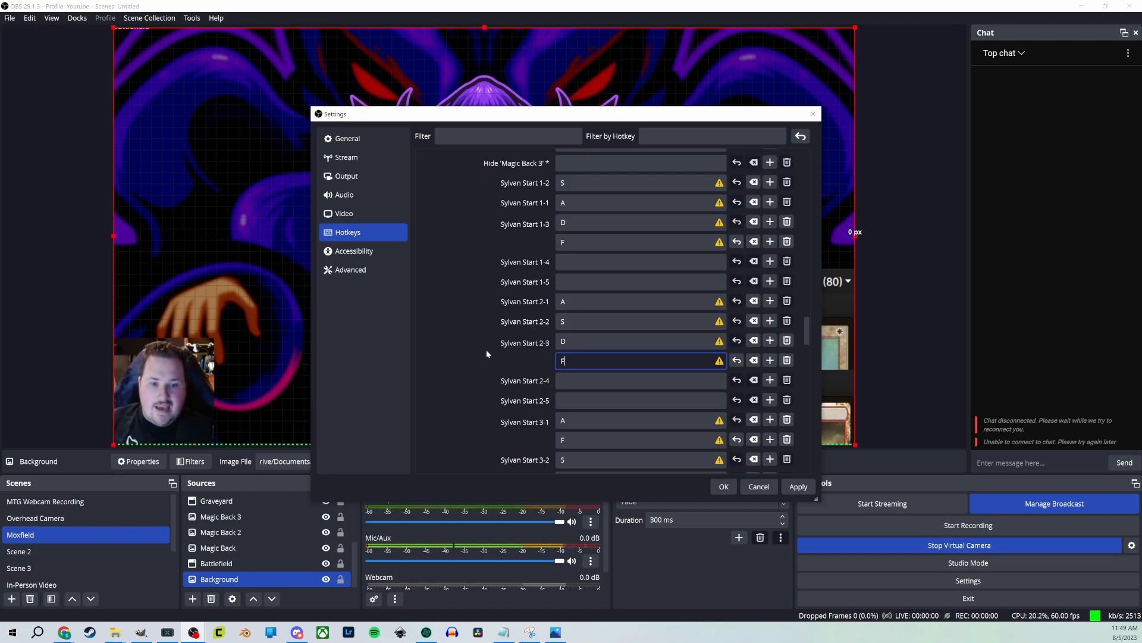
scroll(487, 349, down, 1)
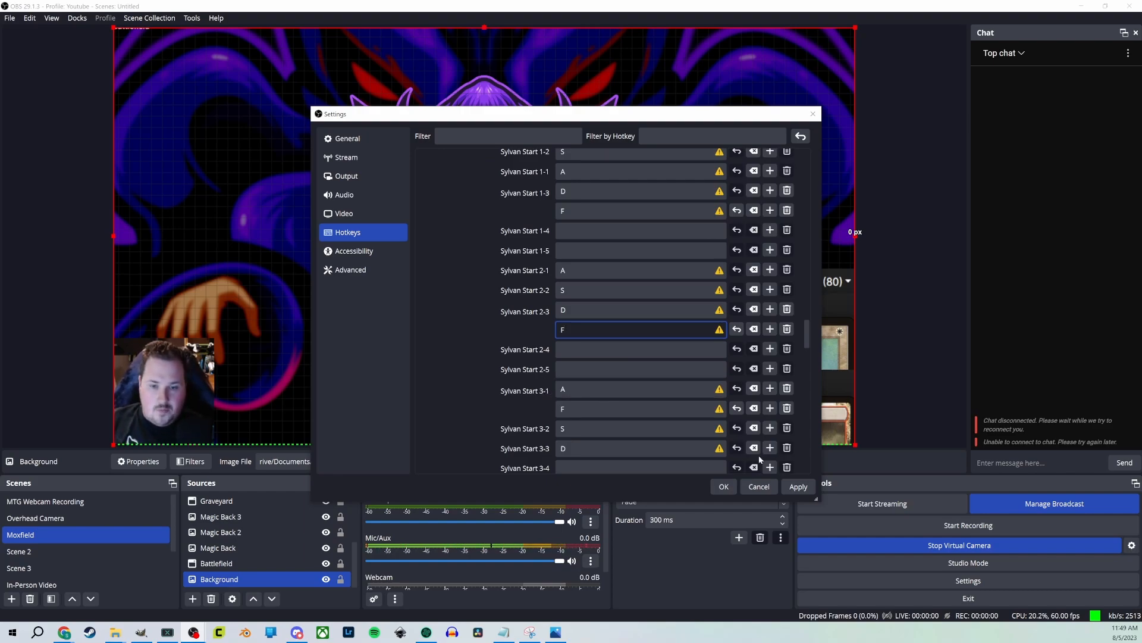
click(724, 486)
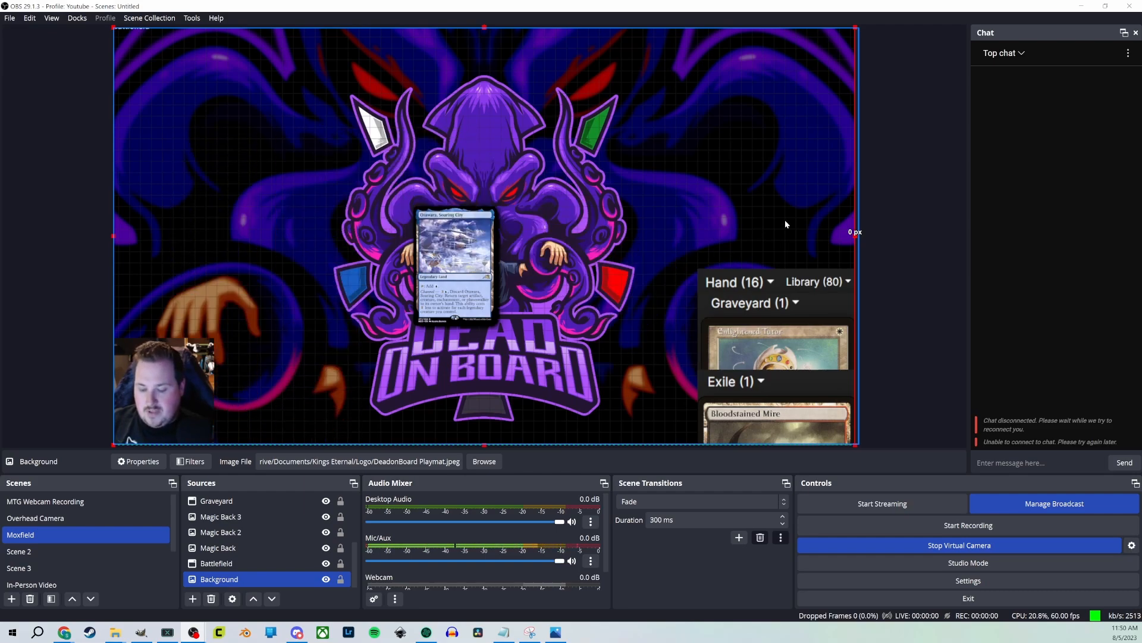
Reopen the hotkey settings and add G as an additional hotkey for the Sylvan Start 1-3 filter
click(11, 18)
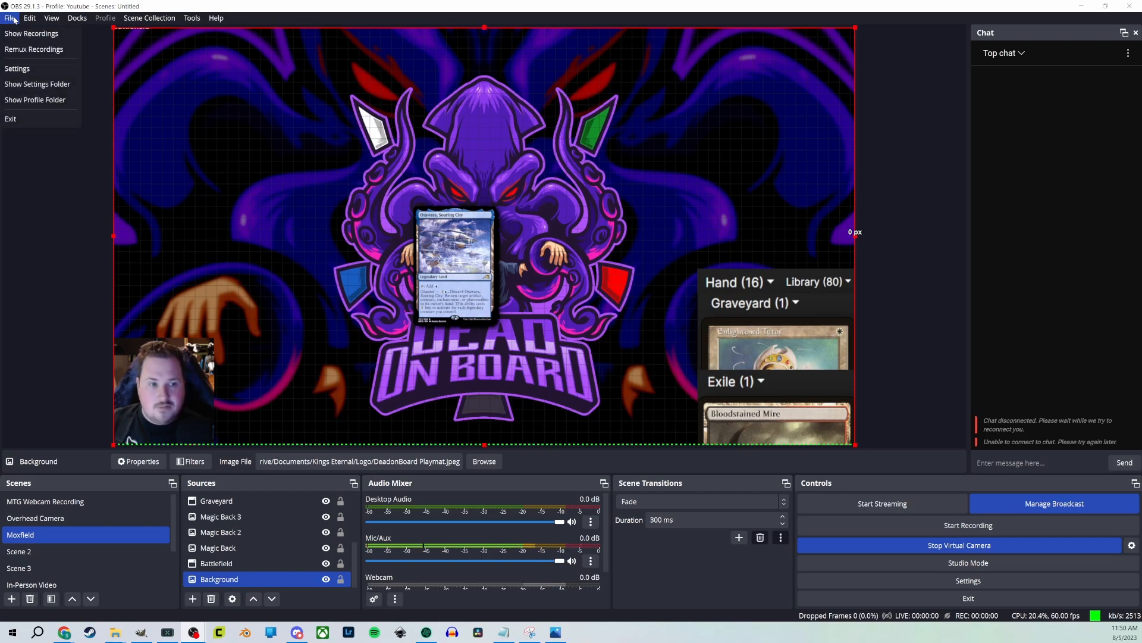
click(35, 70)
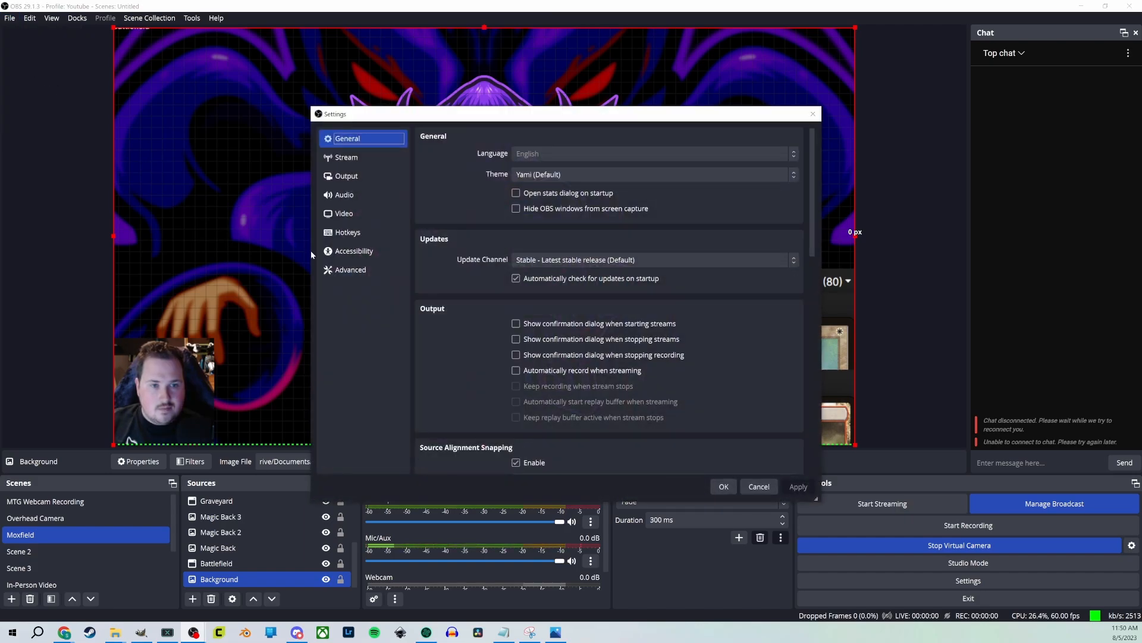
click(356, 251)
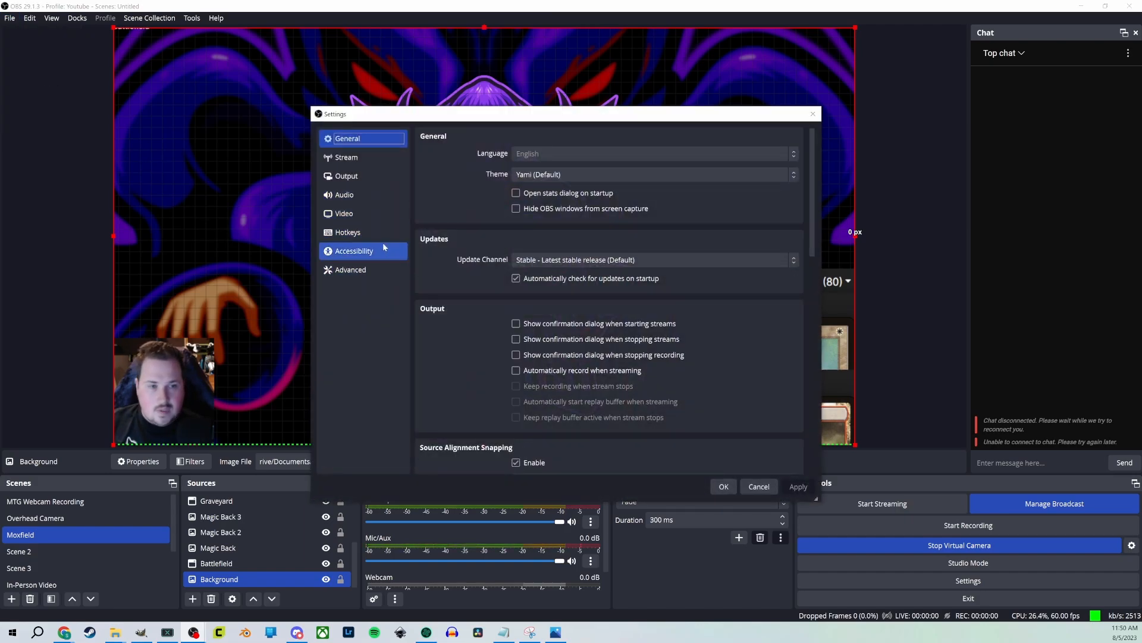
click(366, 236)
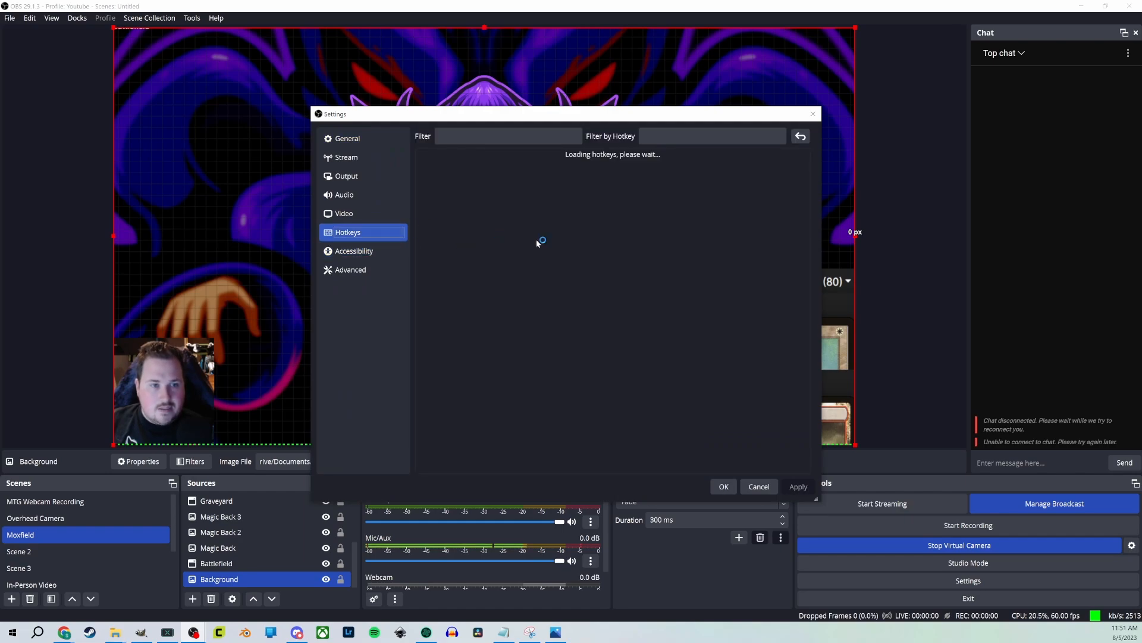
scroll(525, 239, down, 10)
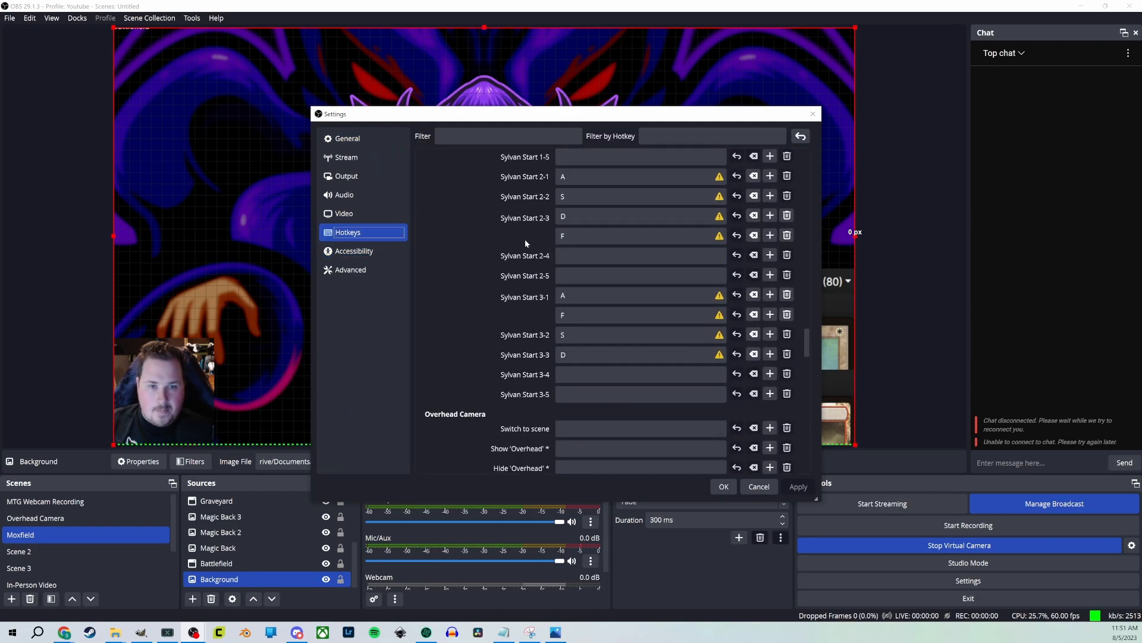
scroll(525, 239, up, 1)
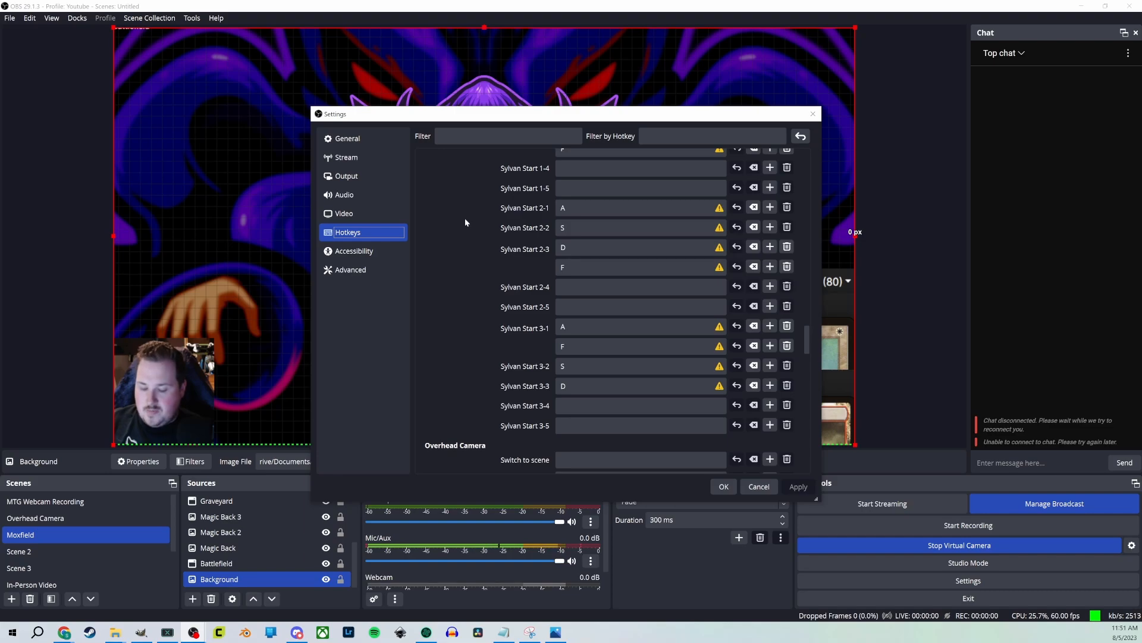
scroll(465, 215, up, 3)
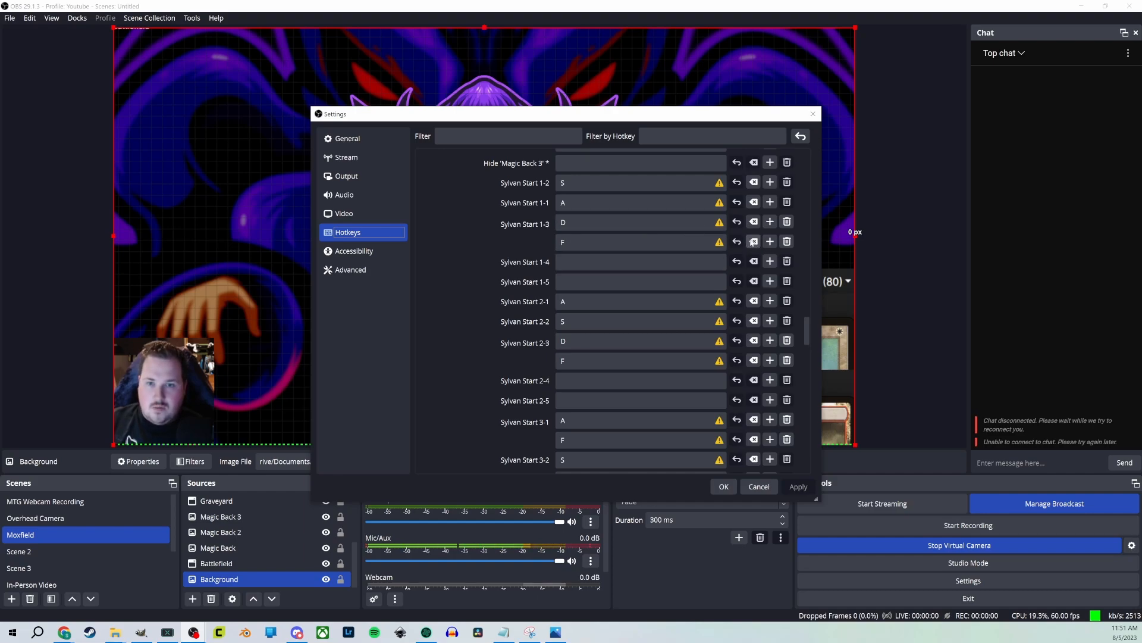
click(771, 241)
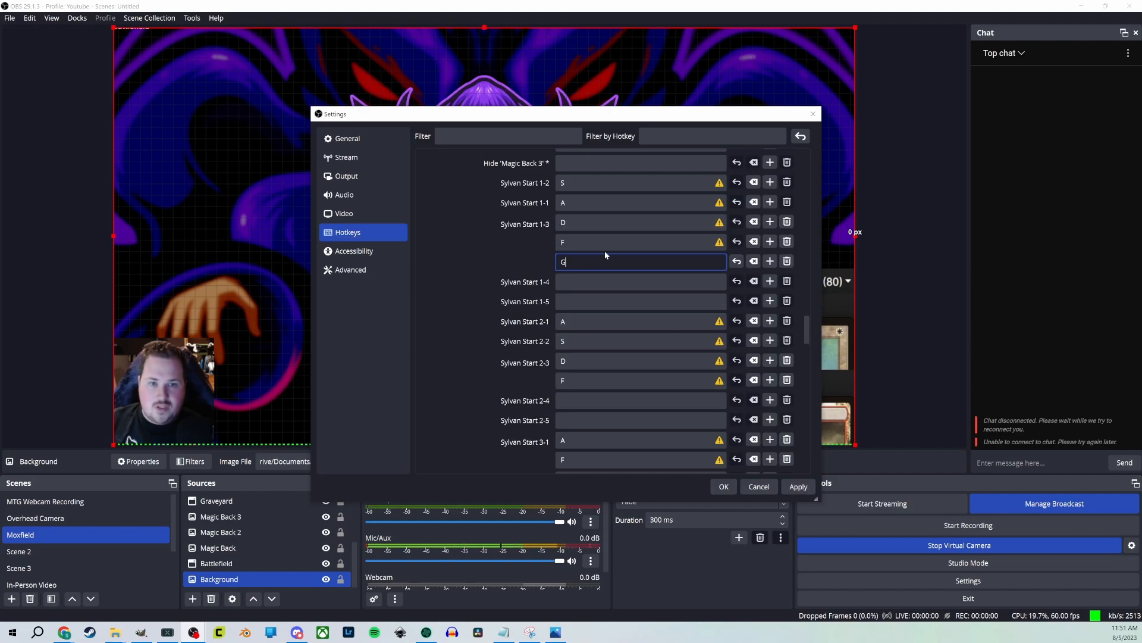
key(g)
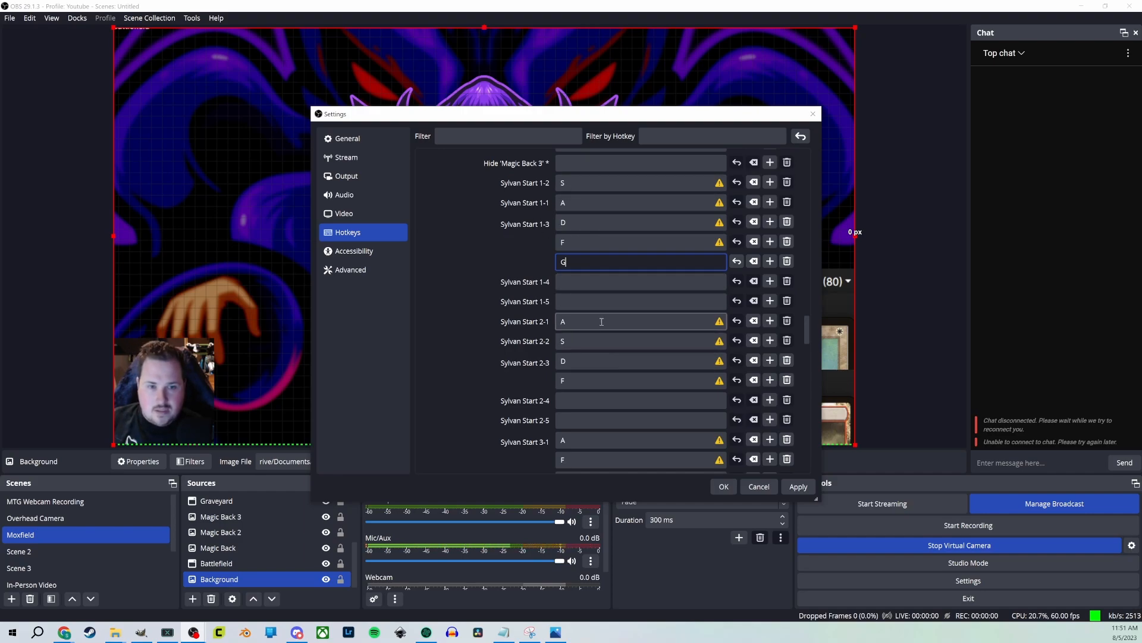
Add G as an extra hotkey for Sylvan Start 2-1 and Sylvan Start 3-1, save the settings and trigger the hotkey
click(769, 321)
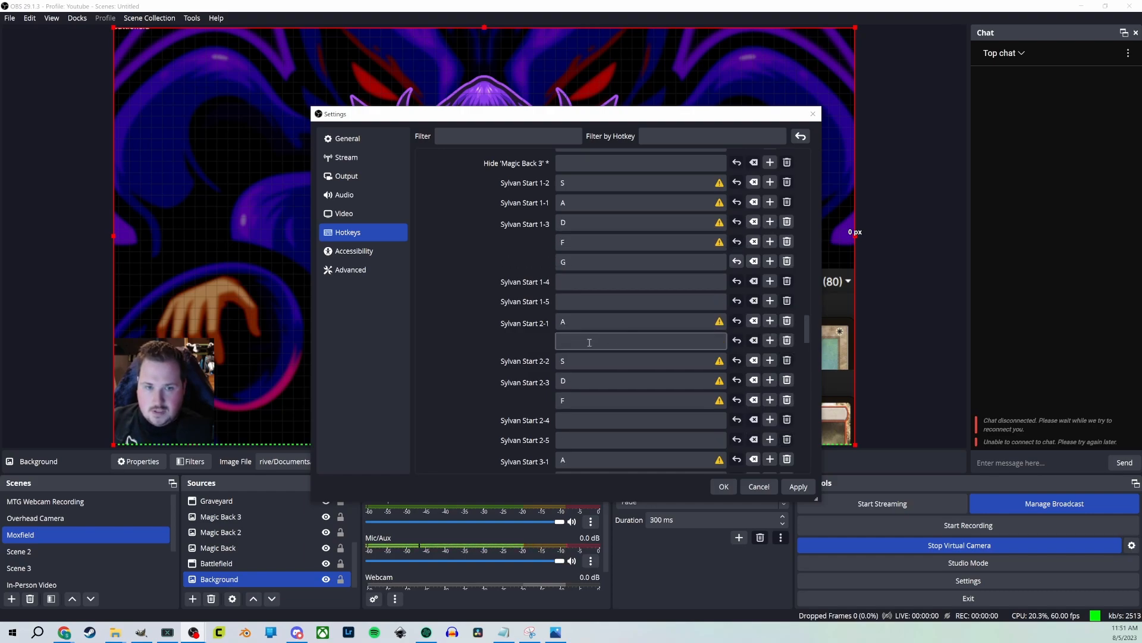
key(g)
scroll(612, 382, down, 3)
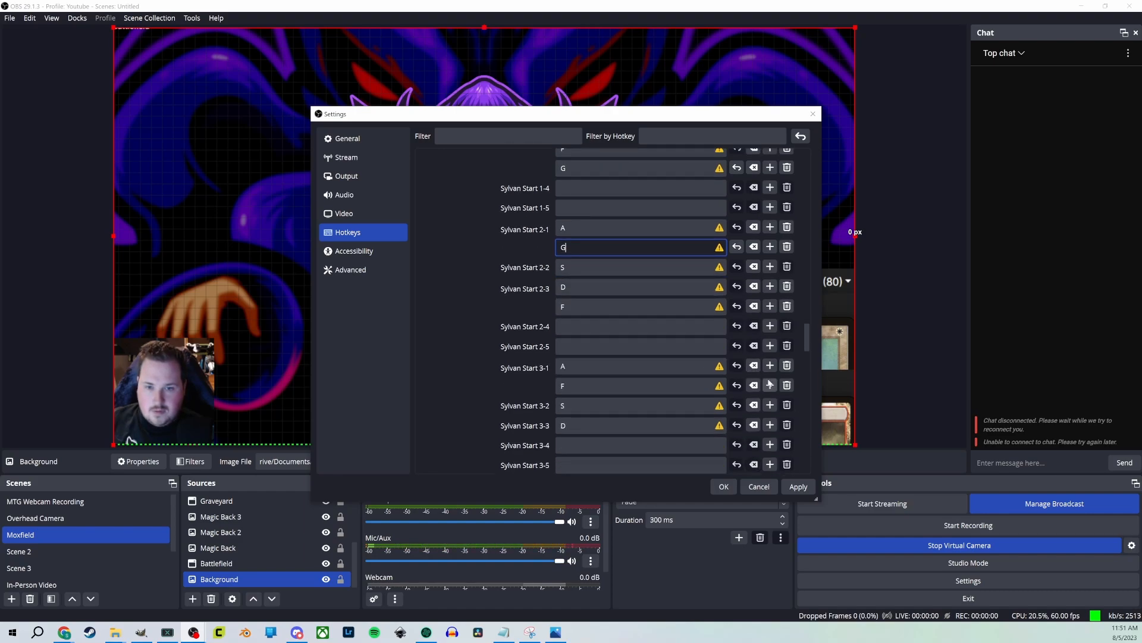
click(770, 367)
key(g)
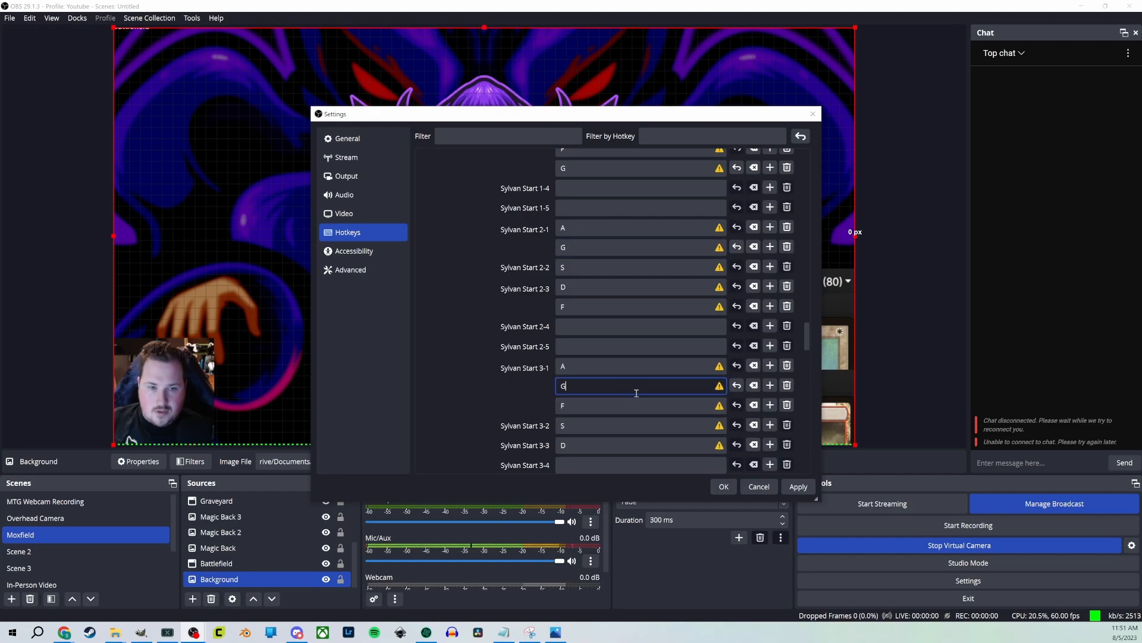
click(723, 487)
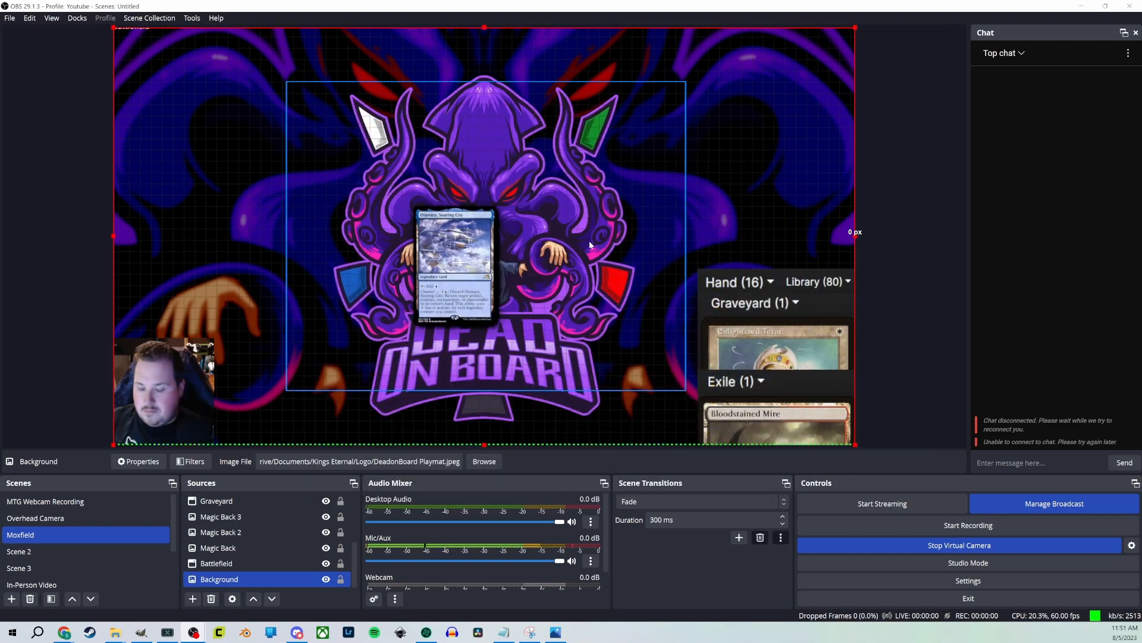
key(g)
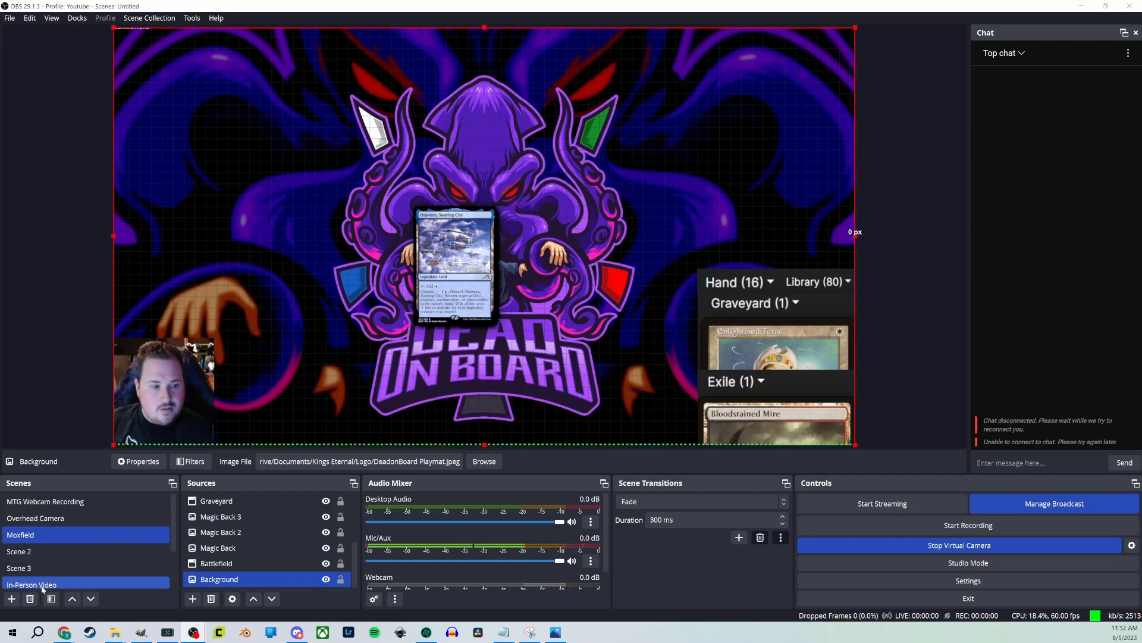
Show the MoxField Test scene briefly and return to the Moxfield scene
scroll(74, 517, down, 3)
click(50, 568)
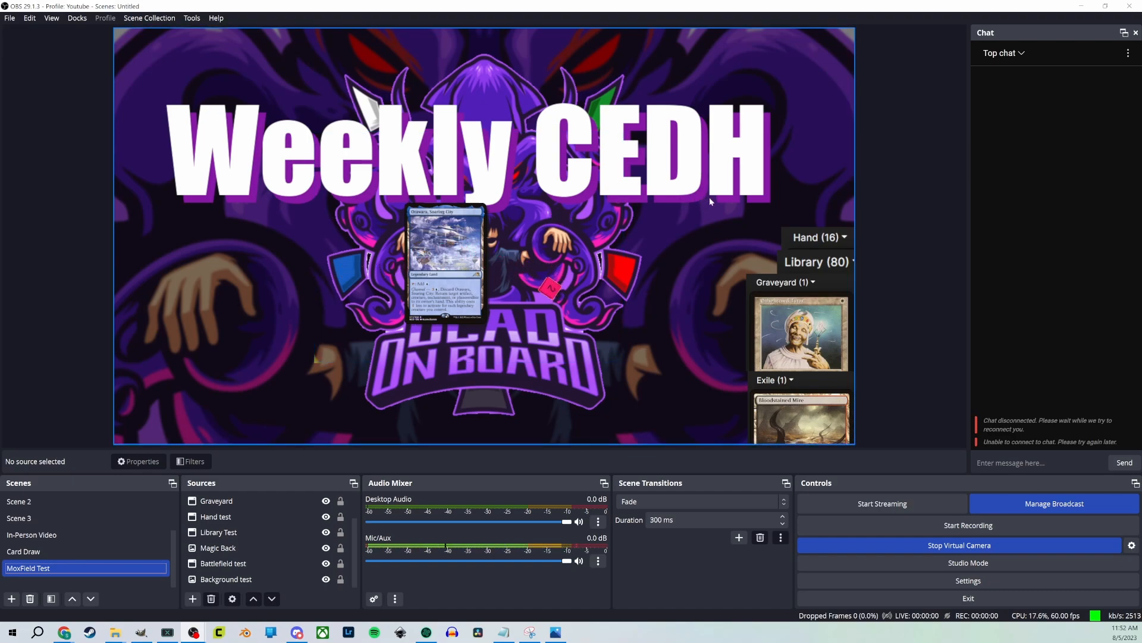
scroll(73, 533, up, 1)
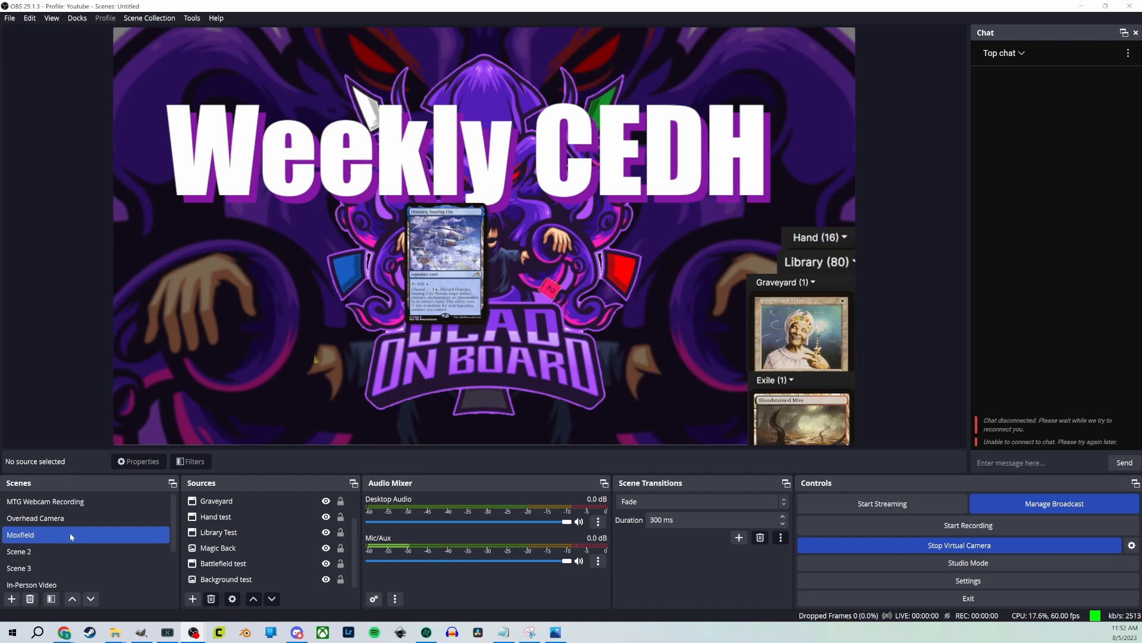
double_click(39, 536)
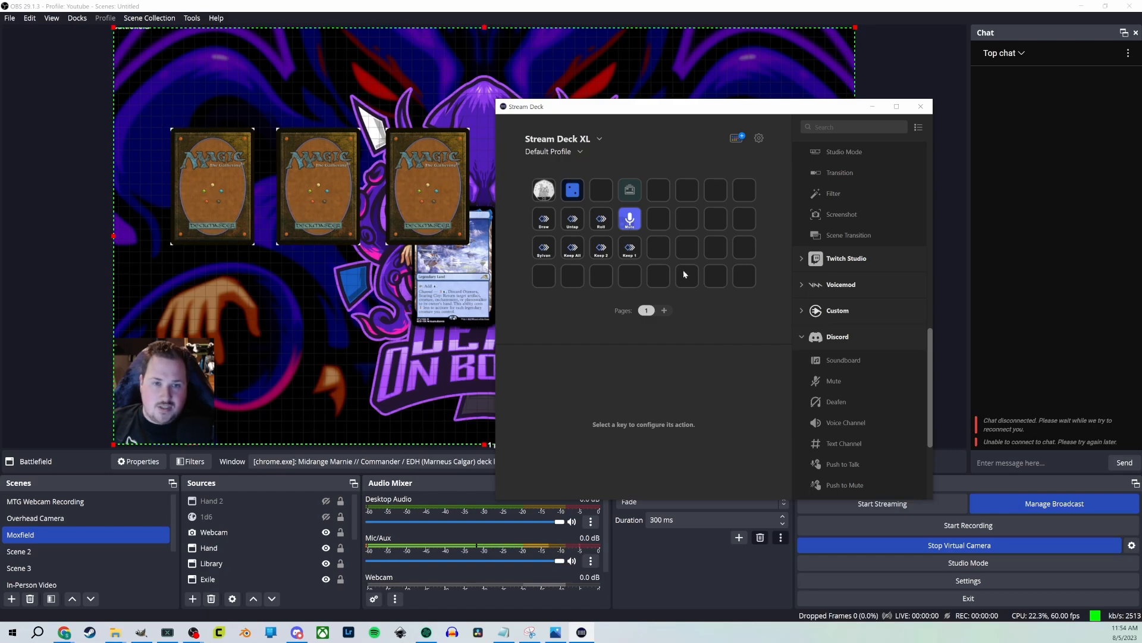
Open the Draw multi action in Stream Deck and browse the available OBS Tools [BarRaider] actions
double_click(543, 219)
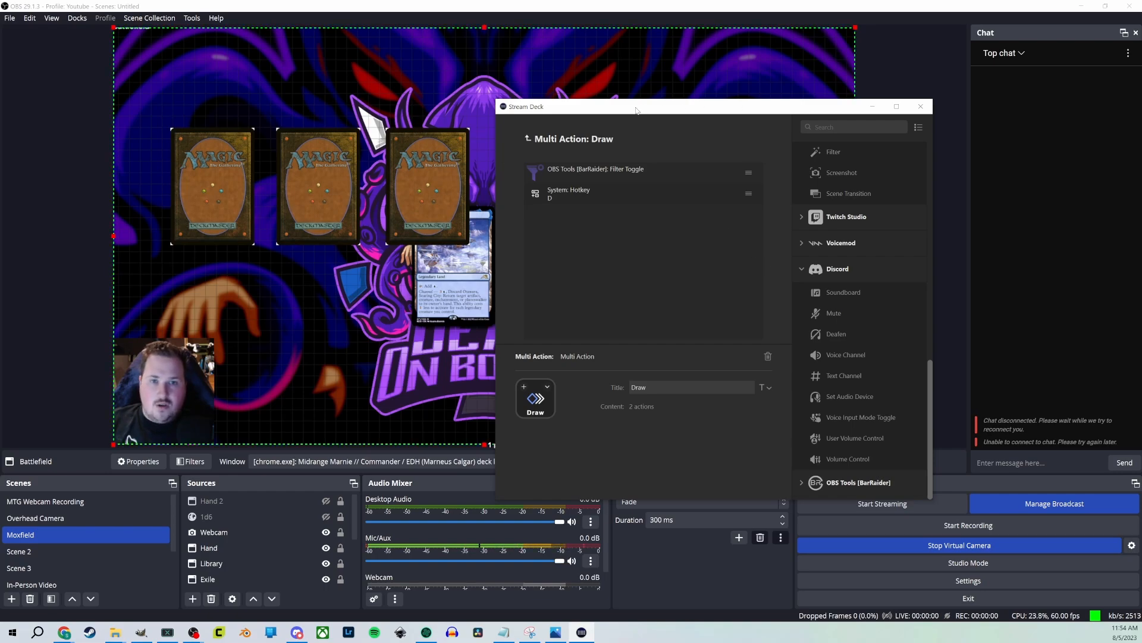
drag(636, 111, 702, 104)
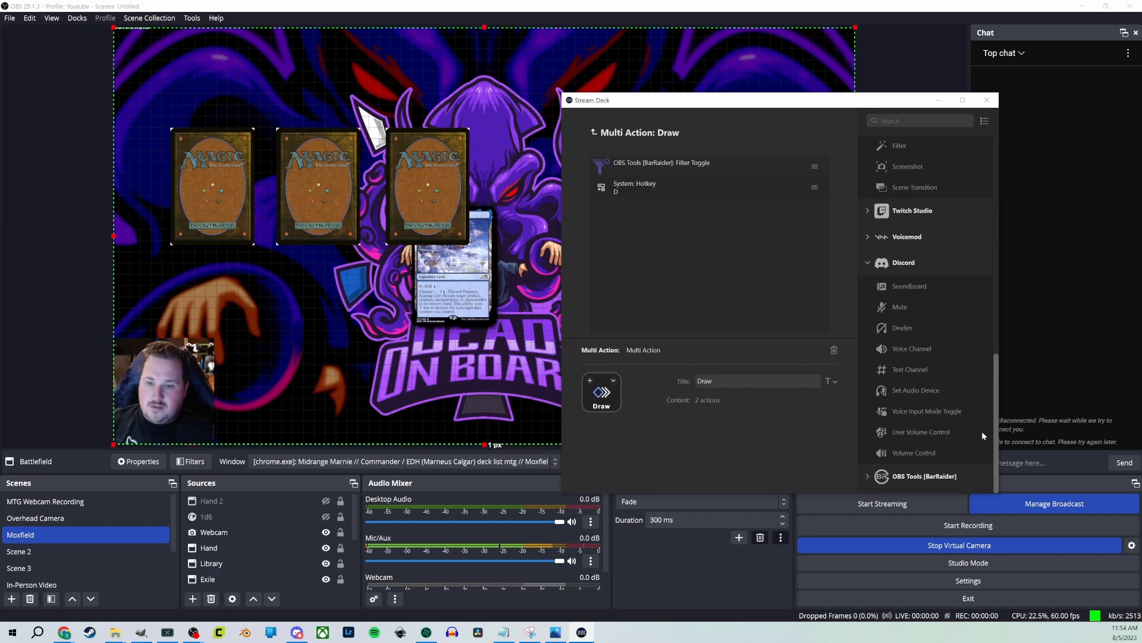
click(866, 476)
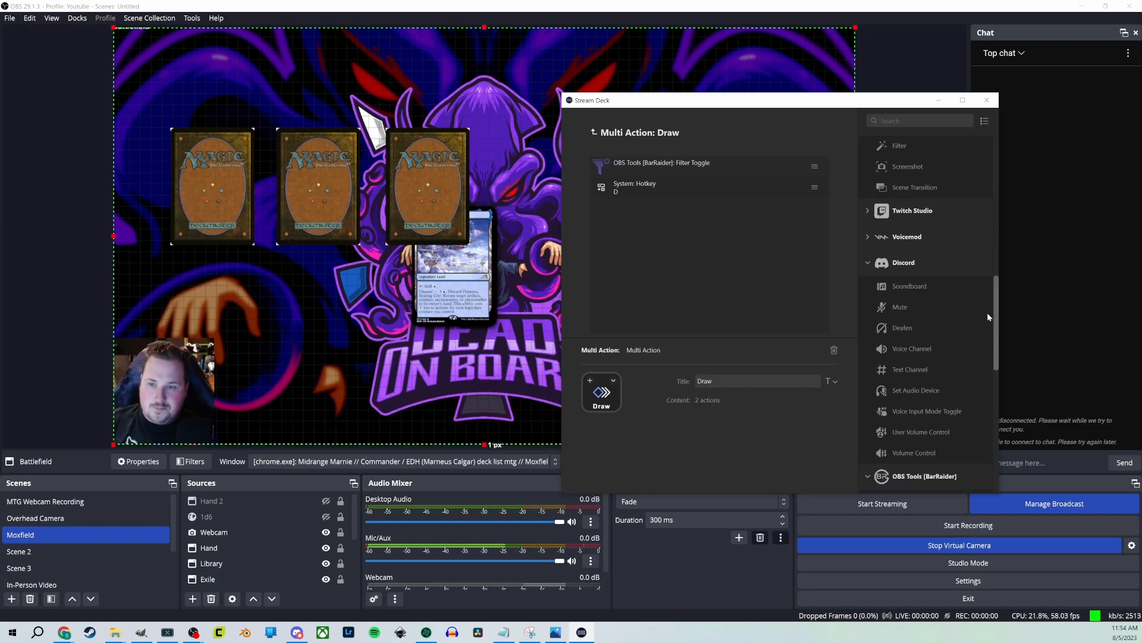
scroll(928, 334, down, 5)
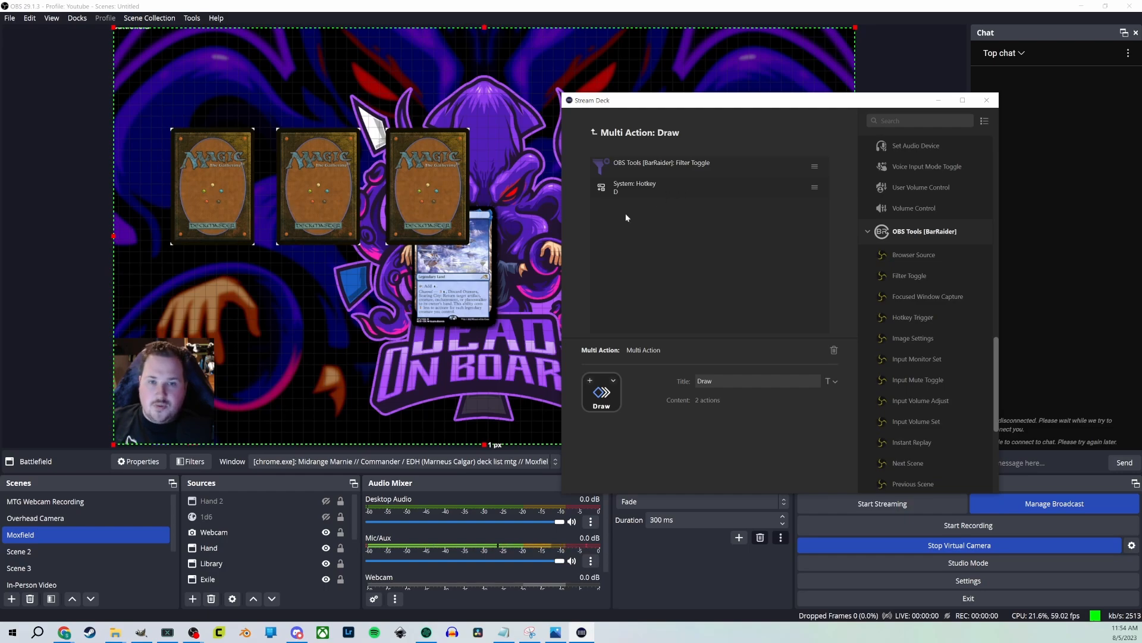
Switch to OBS, review the server port and authentication options in the WebSocket Server Settings, and close them
click(63, 145)
click(141, 17)
mouse_move(192, 20)
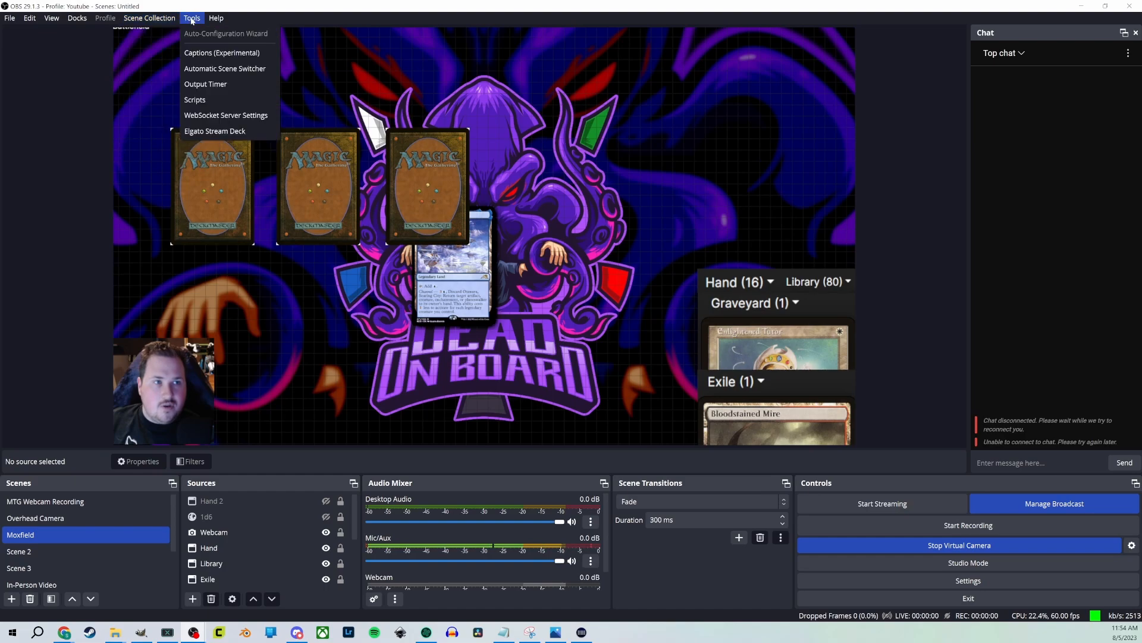
click(215, 117)
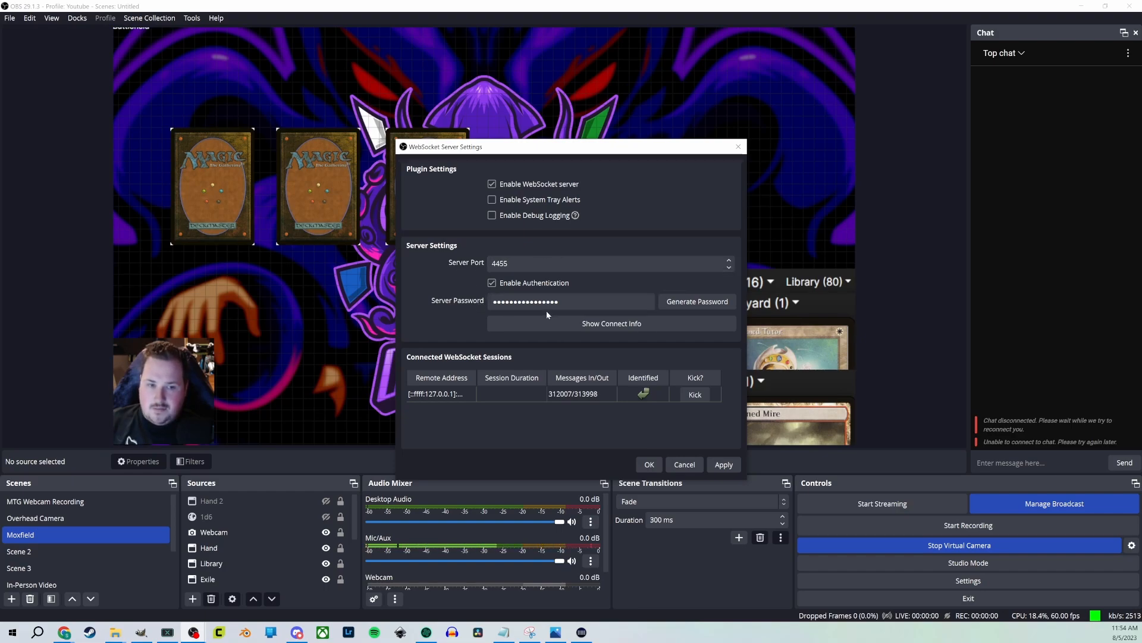
click(650, 464)
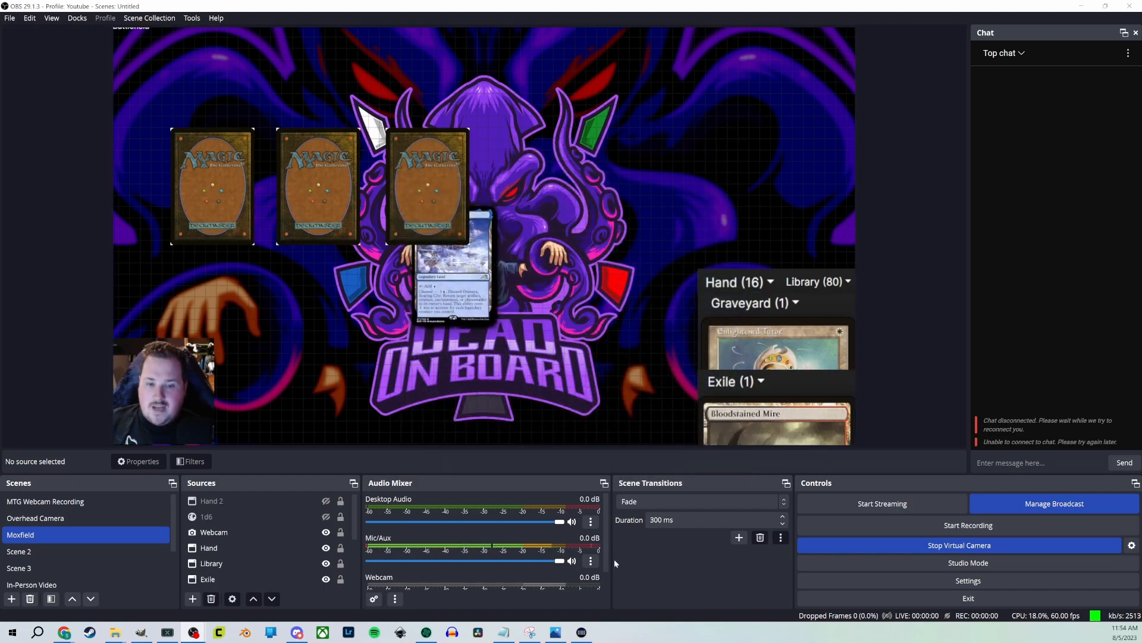
Return to Stream Deck and choose Draw Card as the filter in the Draw multi action's Filter Toggle
click(581, 632)
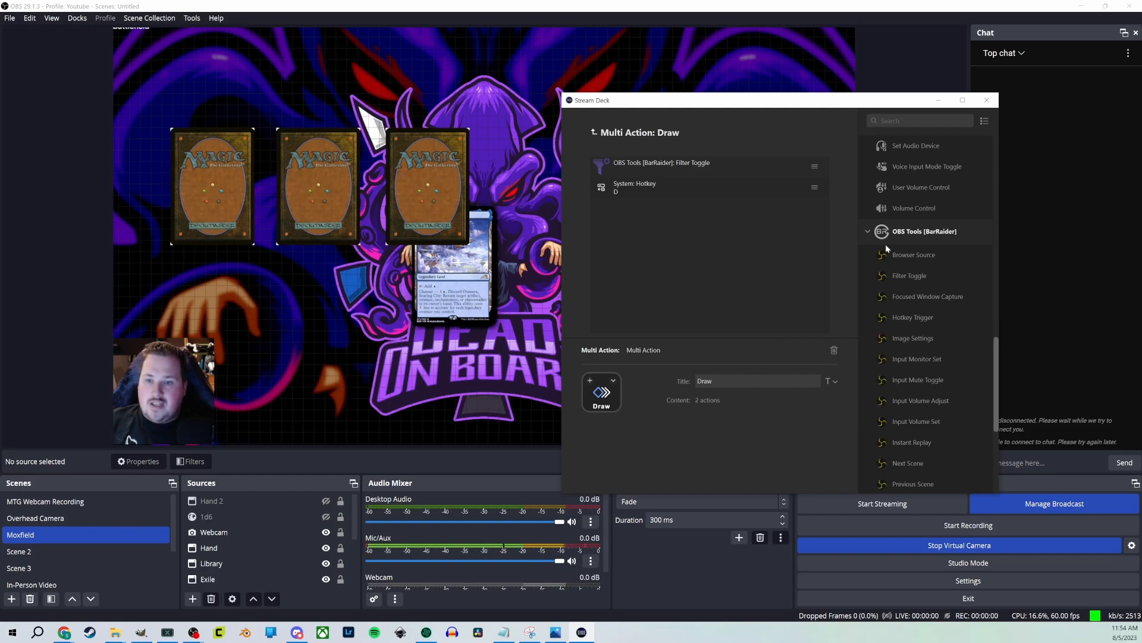
click(710, 166)
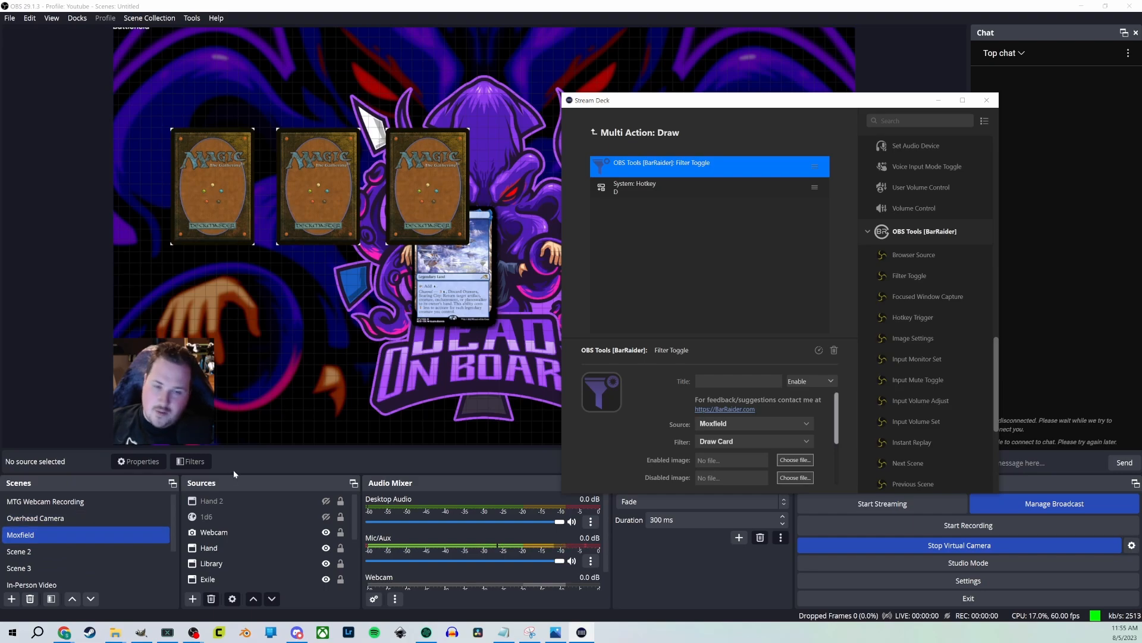
click(730, 443)
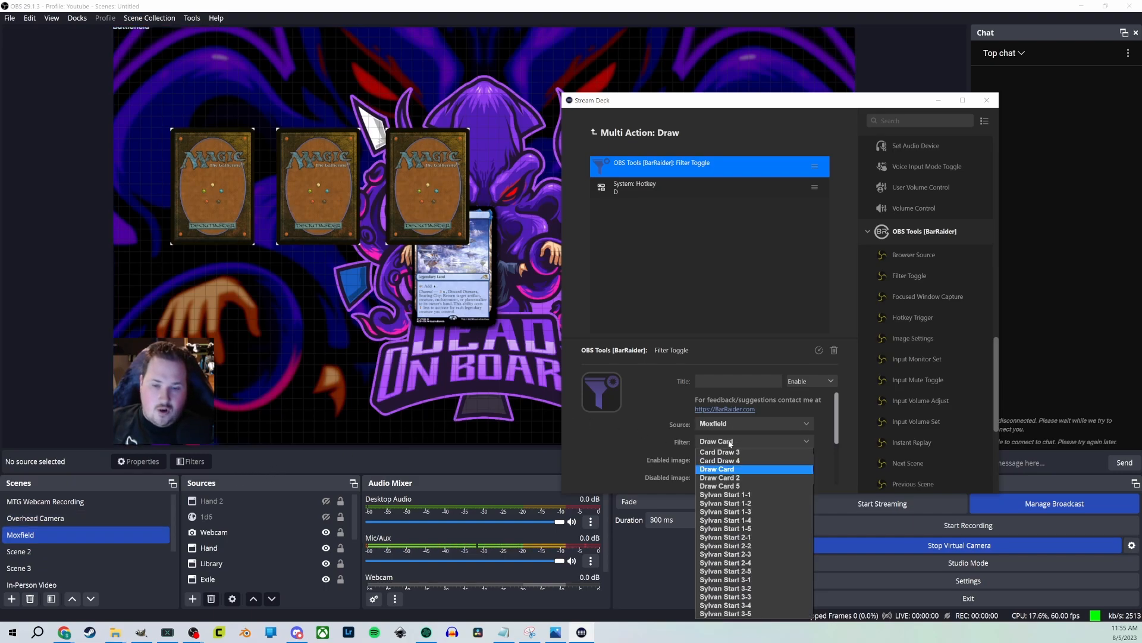
click(713, 470)
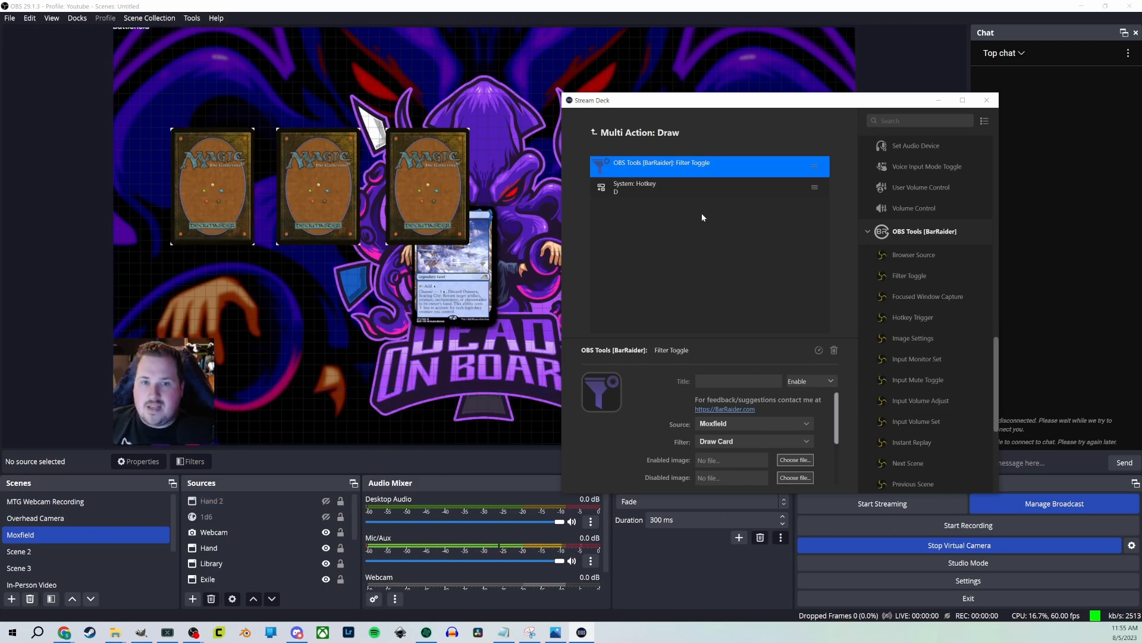
Move the Stream Deck window aside so that it covers less of the OBS preview
drag(651, 108, 776, 103)
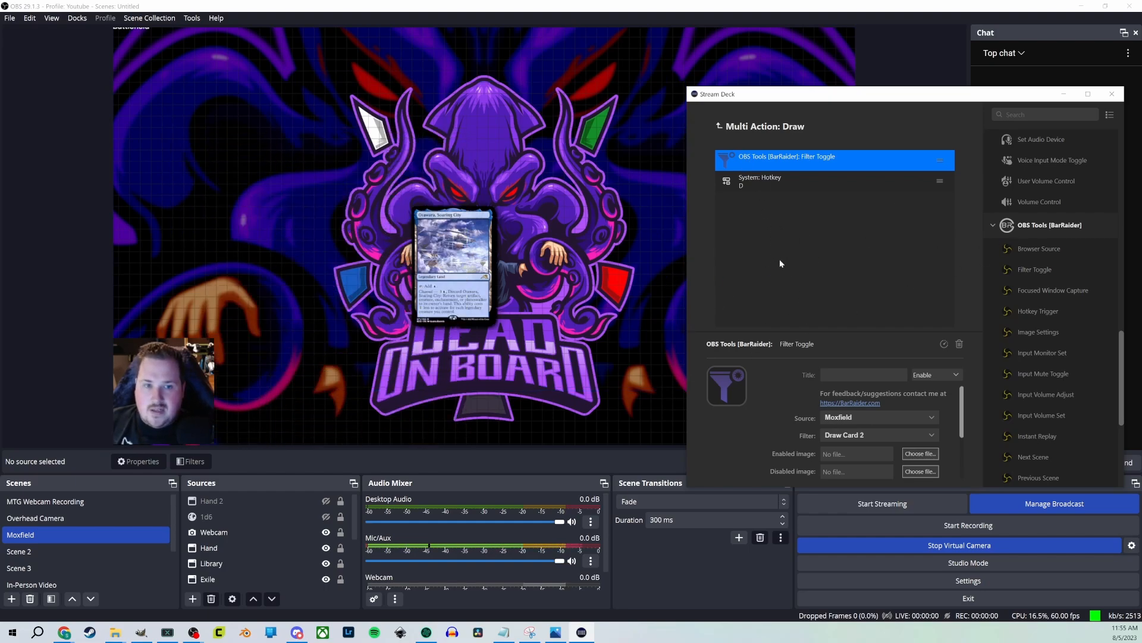
drag(798, 92, 943, 119)
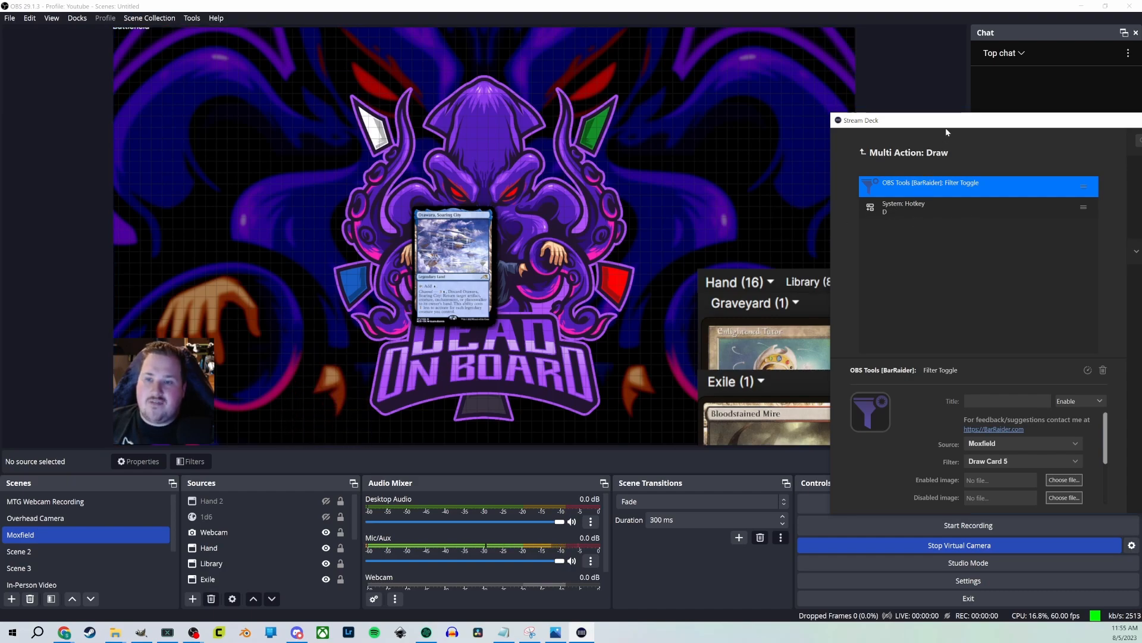
drag(932, 127, 833, 115)
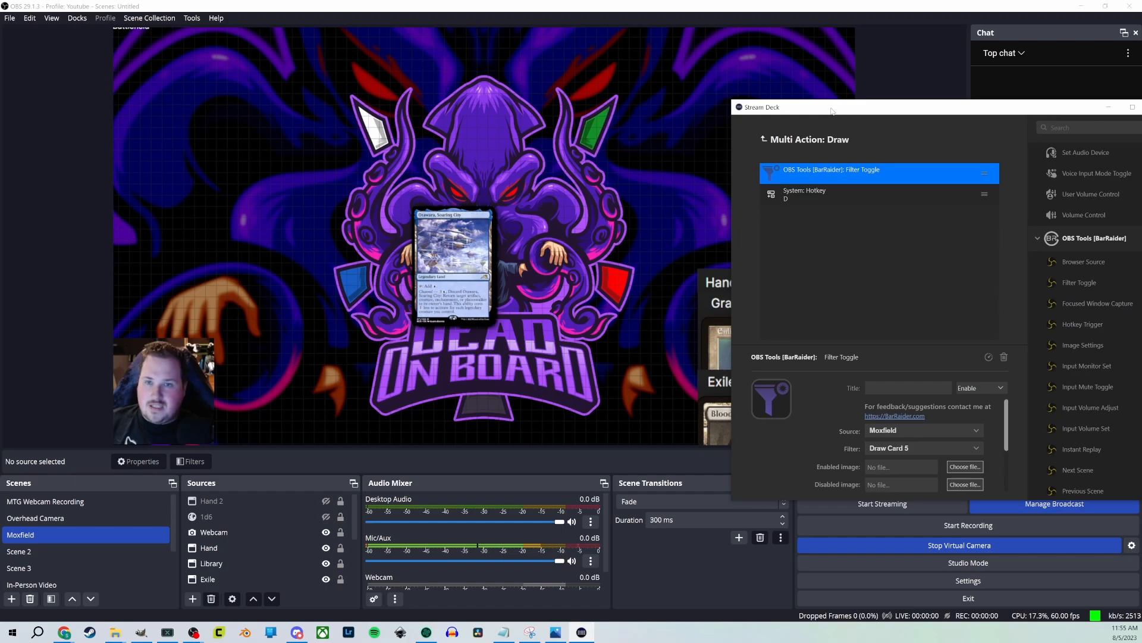
mouse_move(832, 111)
mouse_down()
mouse_move(806, 108)
mouse_move(838, 112)
mouse_up()
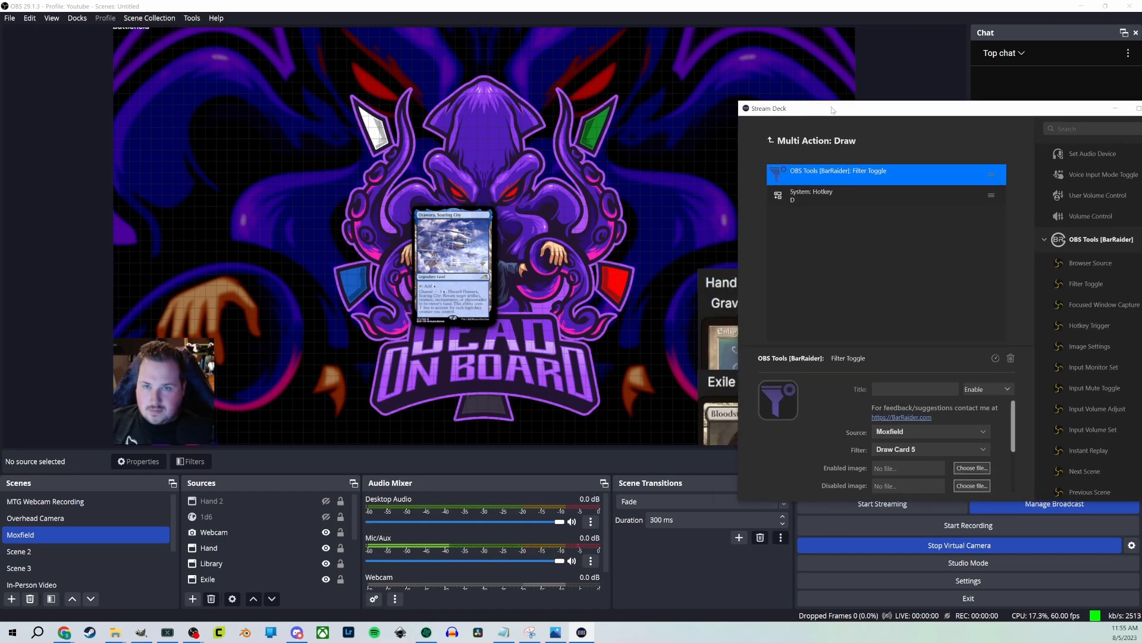
Examine the Filter Toggle settings inside the Untap multi action and return to the Stream Deck key overview
click(770, 141)
double_click(815, 226)
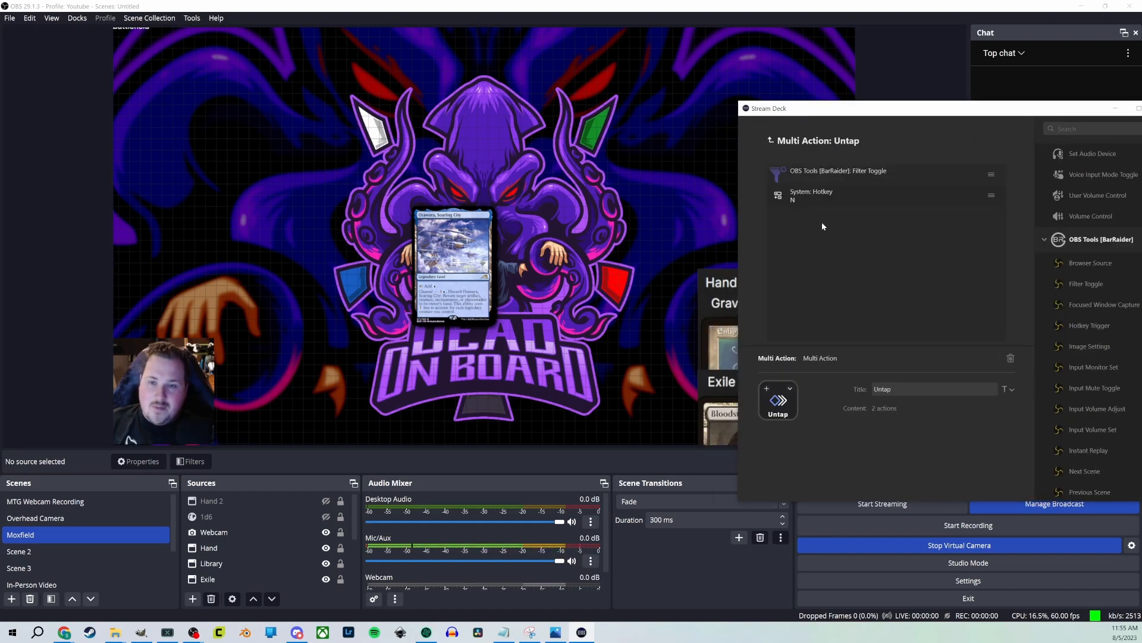
click(877, 178)
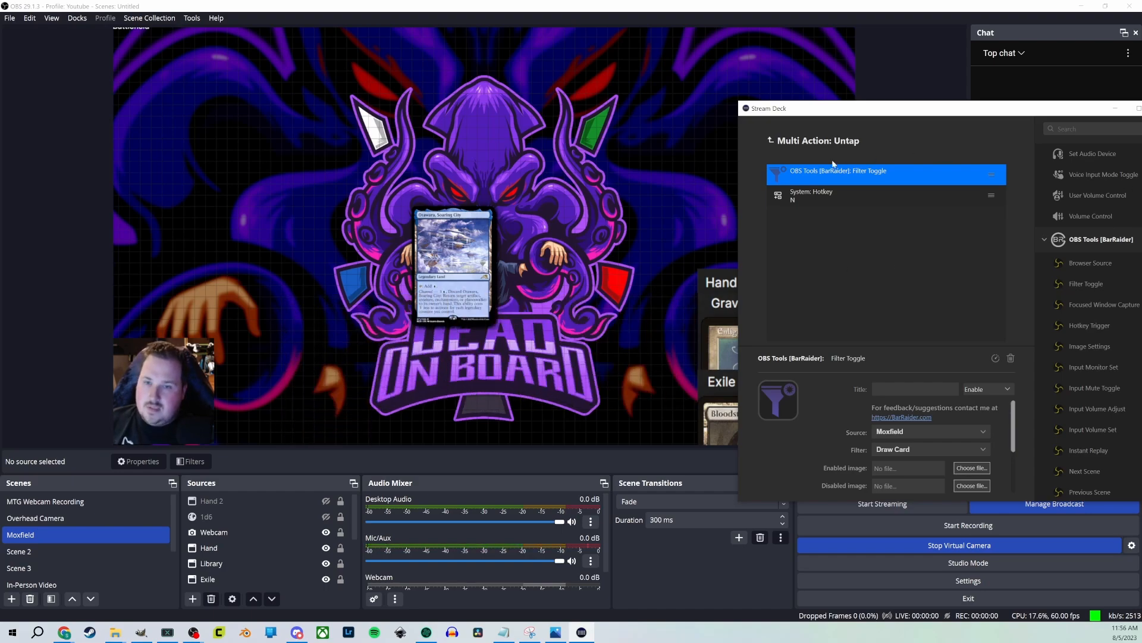
click(773, 140)
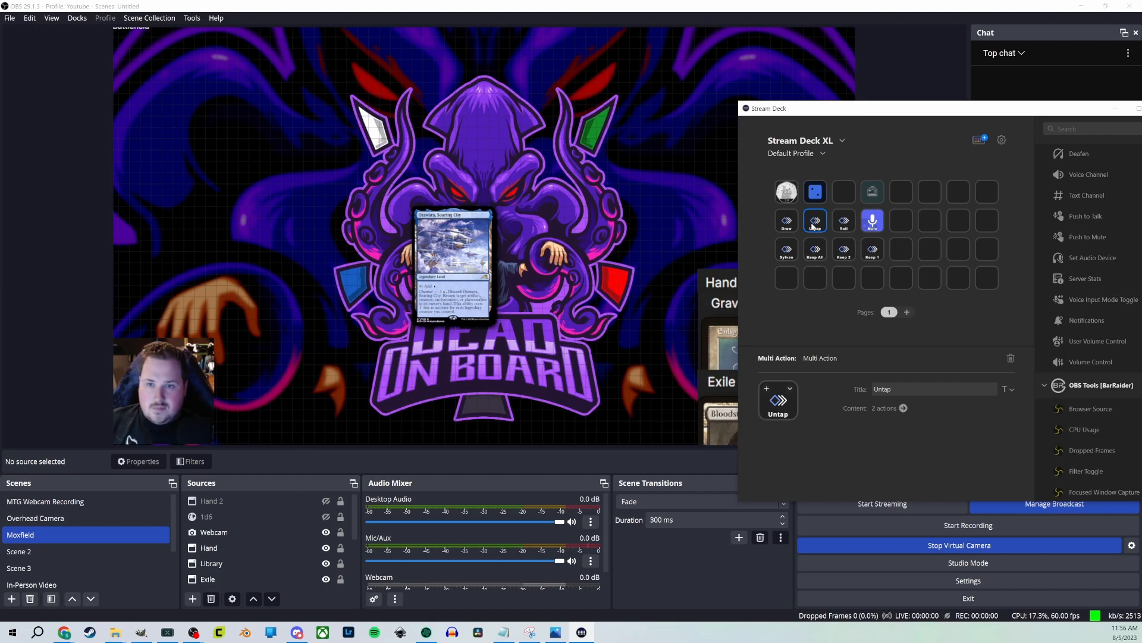
Open the Roll multi action and examine its Source Visibility settings and the available OBS Tools actions
double_click(846, 222)
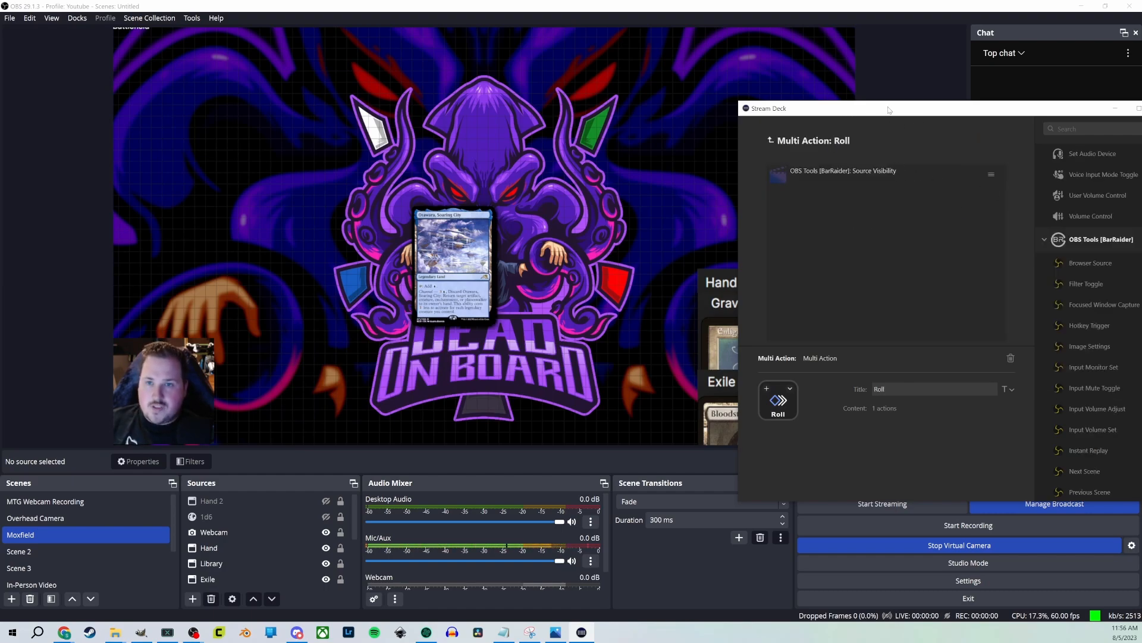
drag(889, 111, 815, 102)
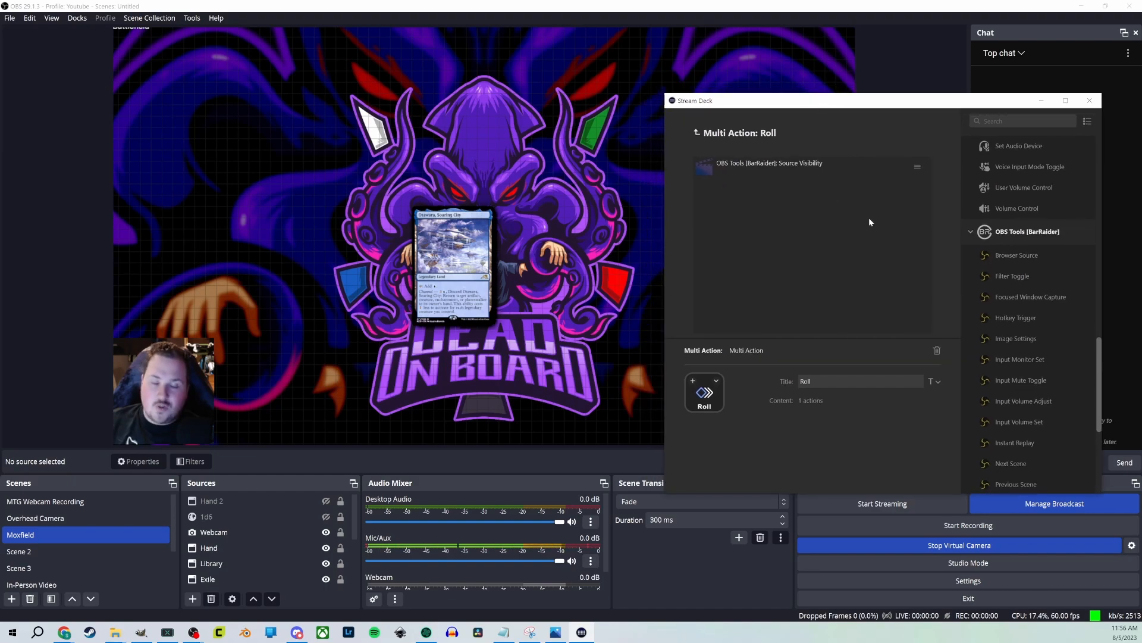
click(788, 165)
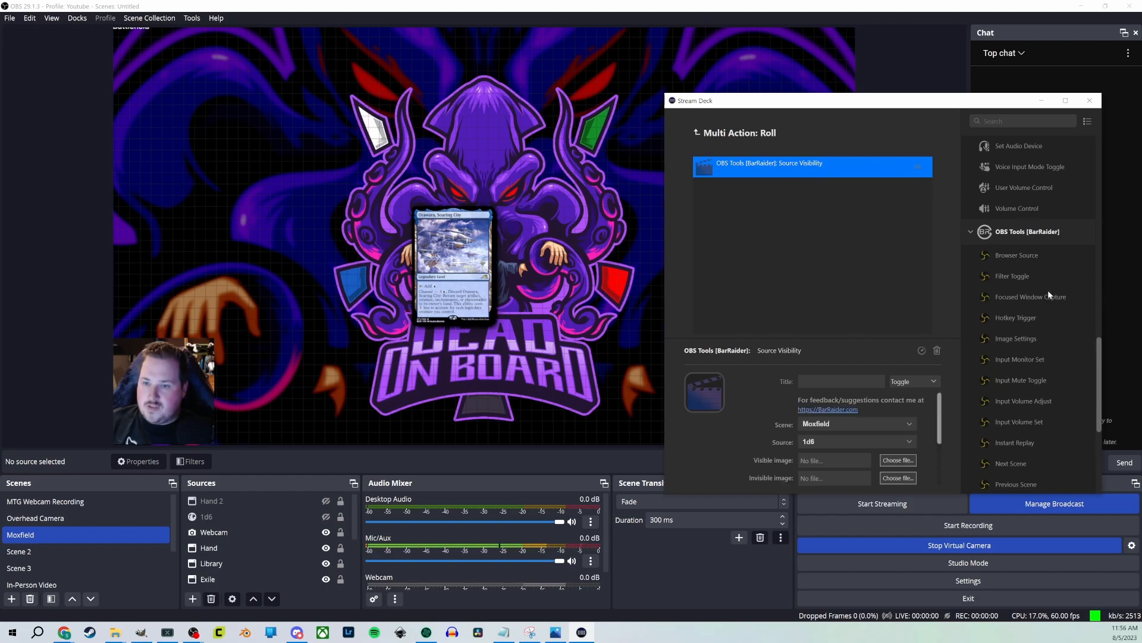
scroll(1048, 290, down, 3)
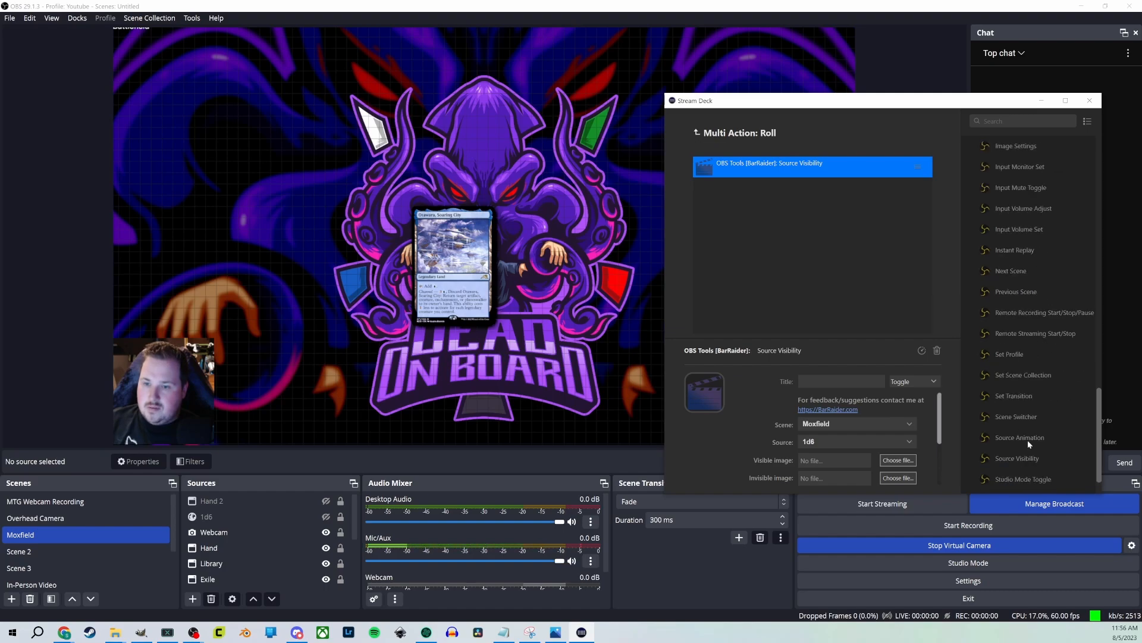
scroll(1039, 434, down, 1)
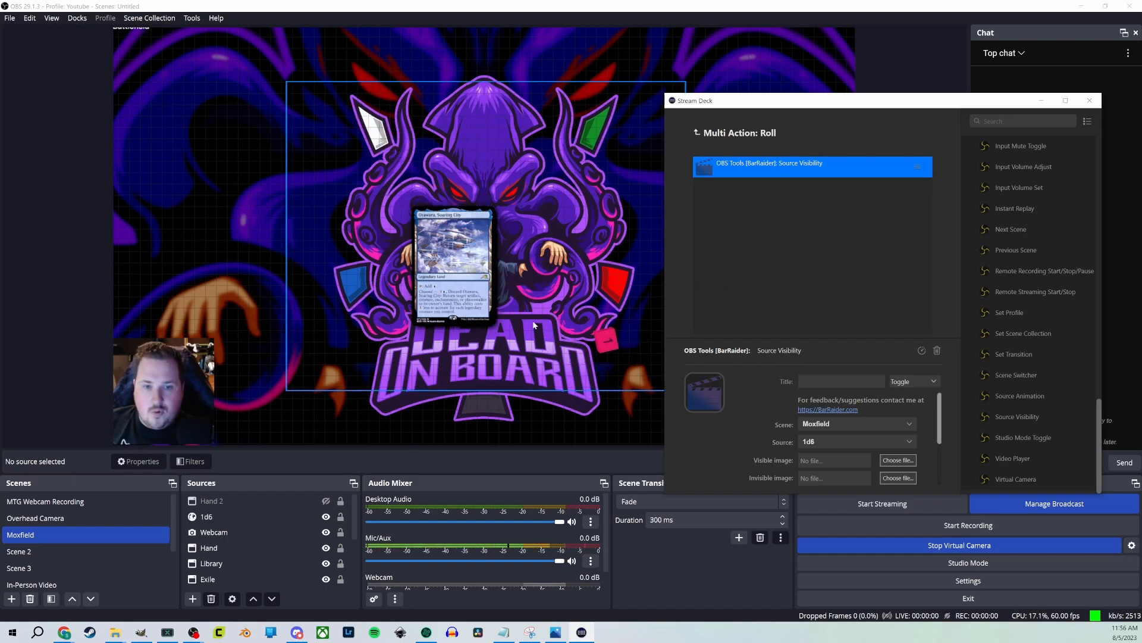
Return to the Stream Deck key overview and open the Sylvan multi action to view its sequence of actions
click(696, 133)
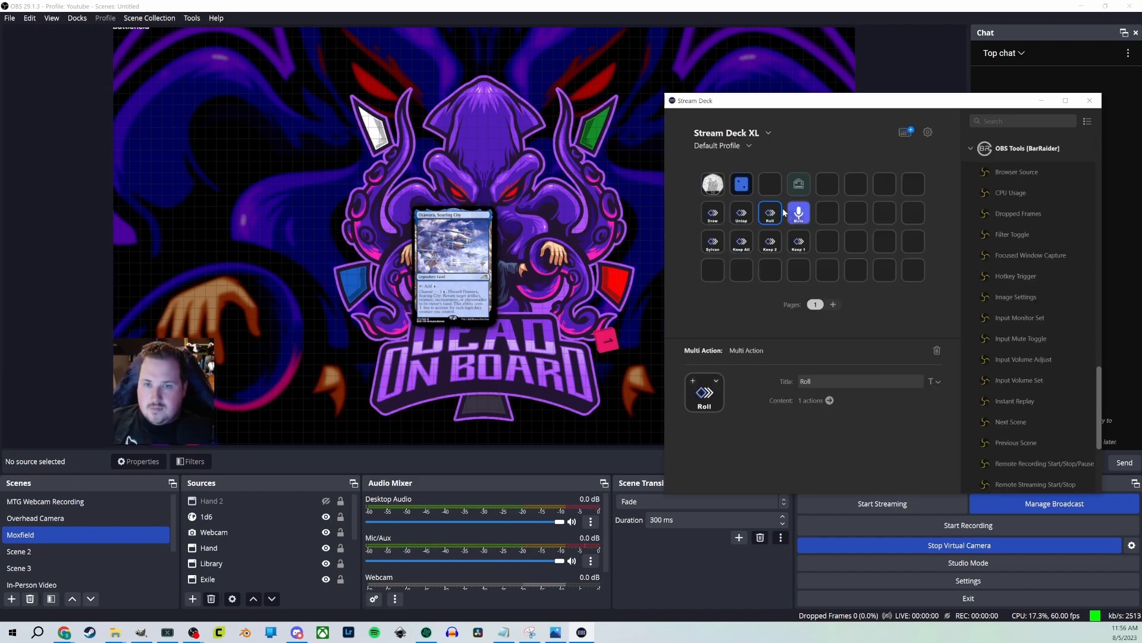
click(717, 242)
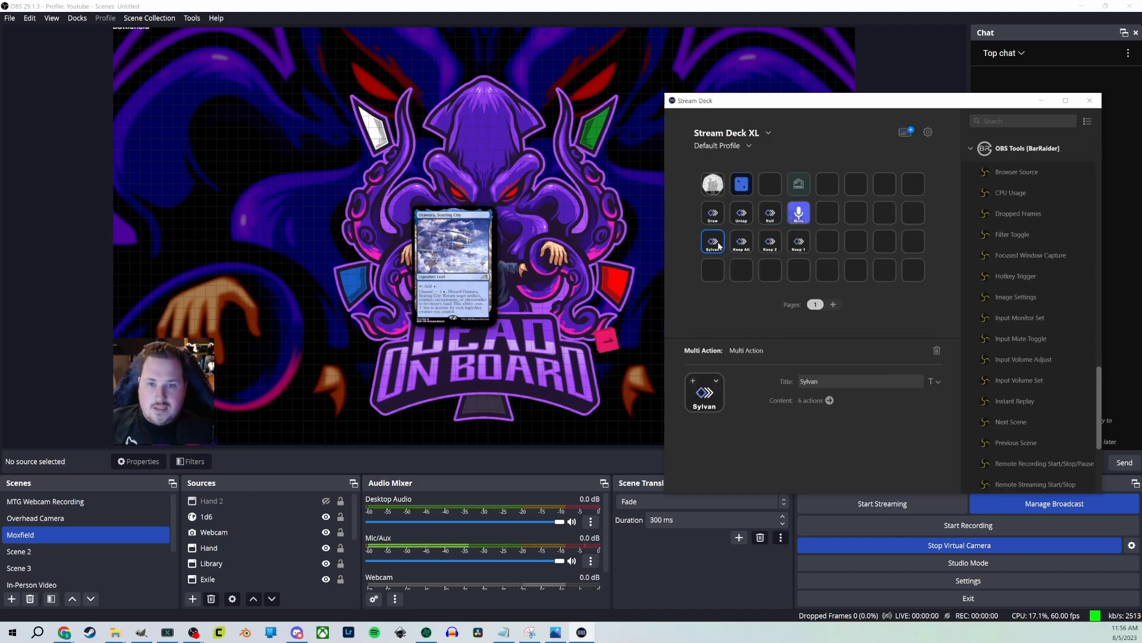
double_click(718, 242)
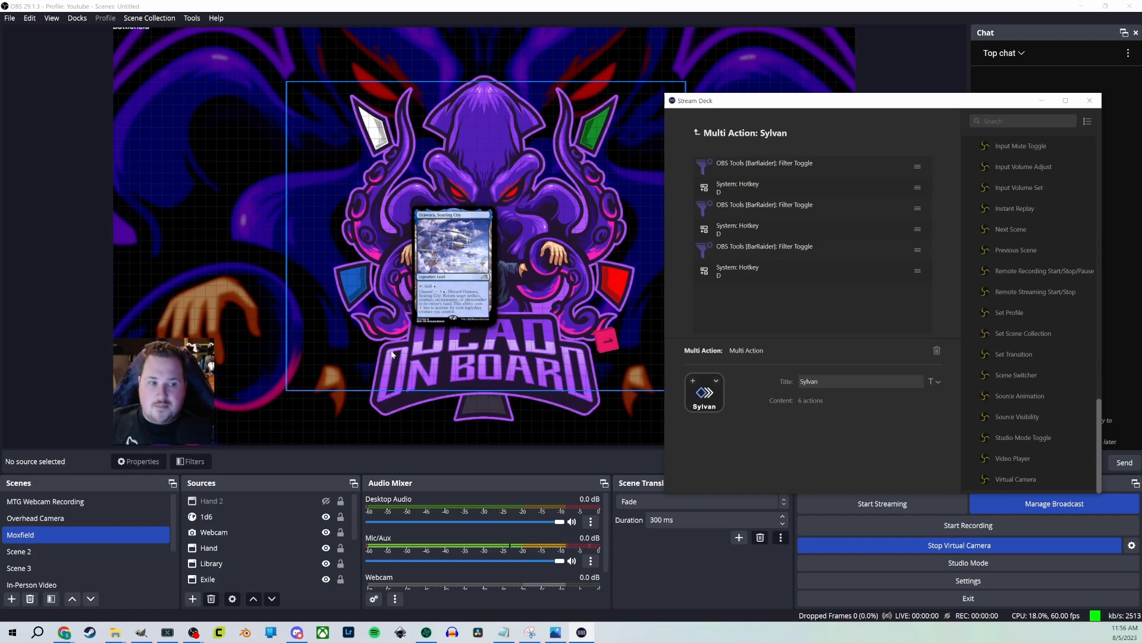
Switch to Moxfield, view the library filtered by "d", and return to OBS to check the Moxfield scene
click(1078, 5)
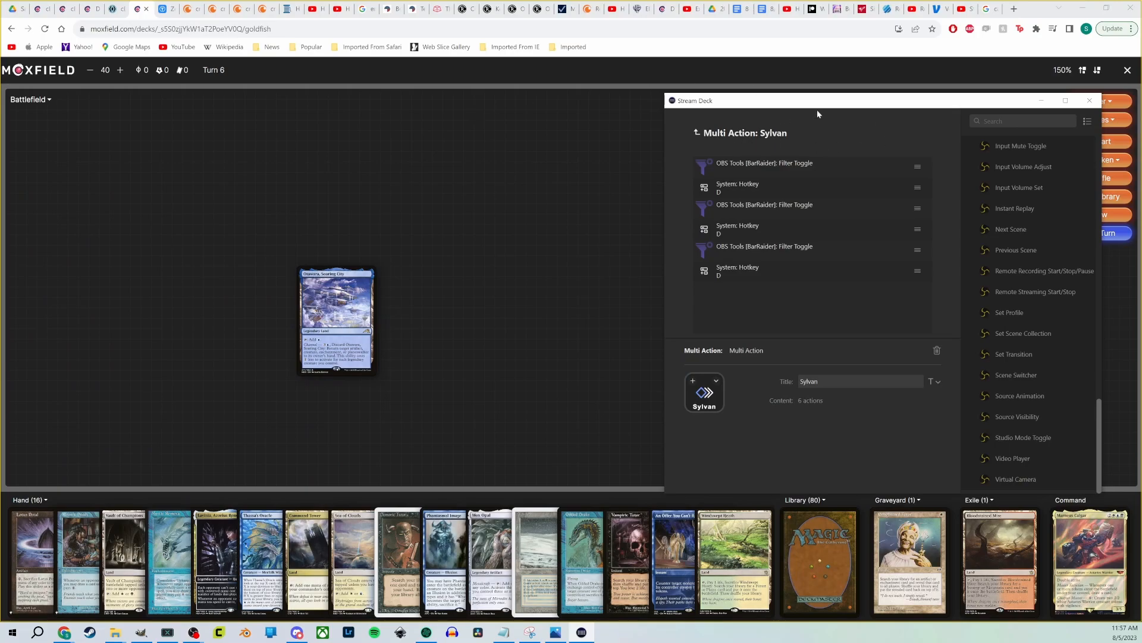
drag(818, 113, 603, 110)
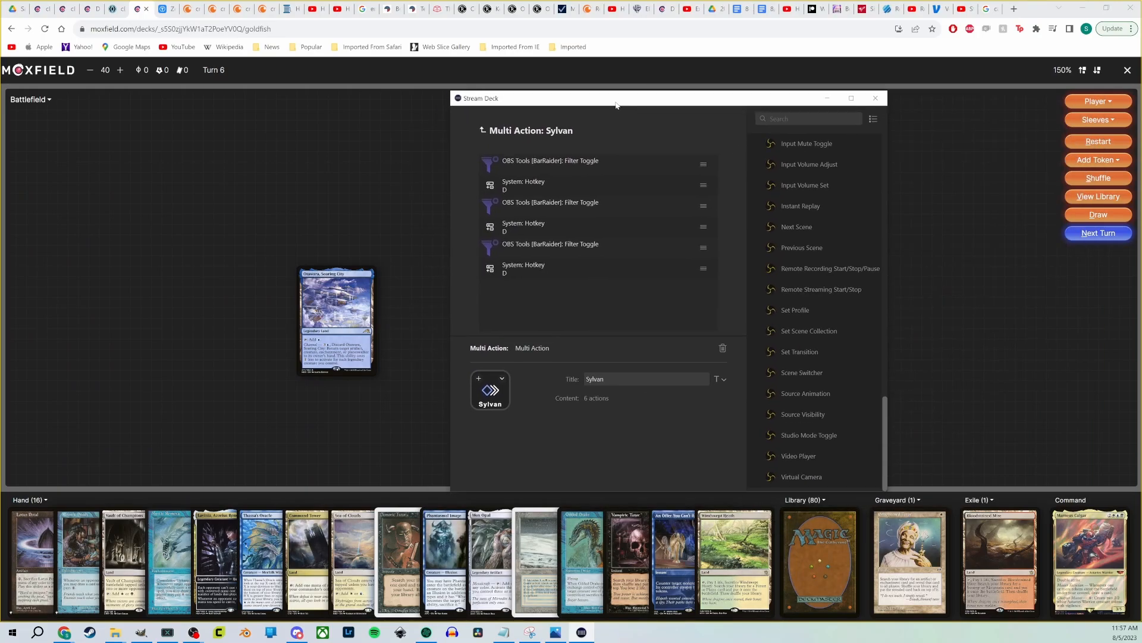
click(1093, 198)
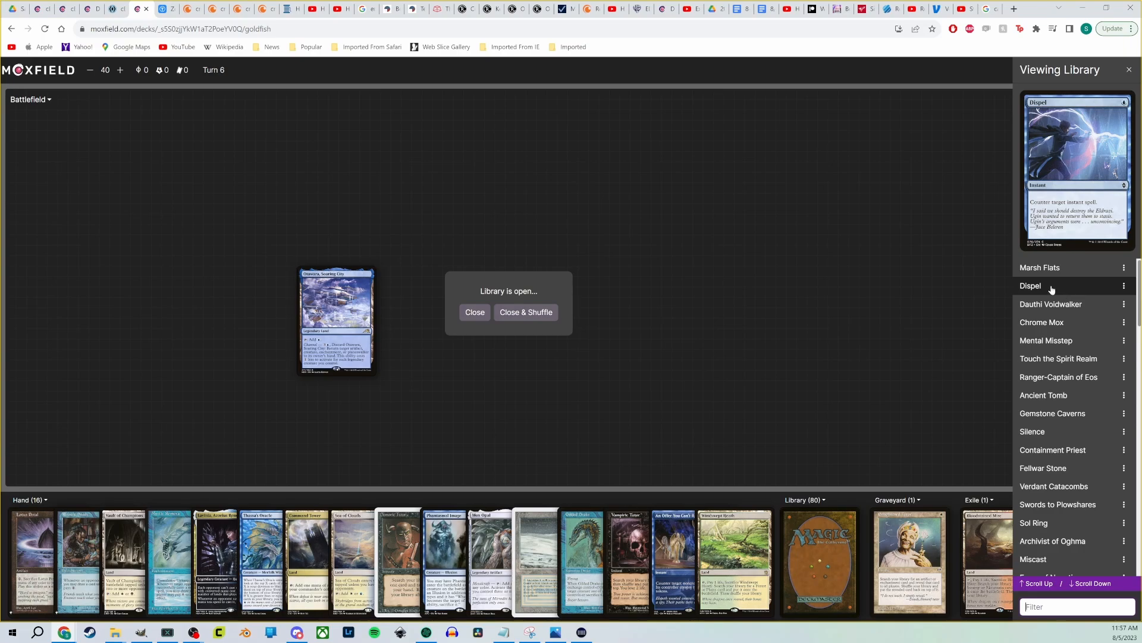
text(d)
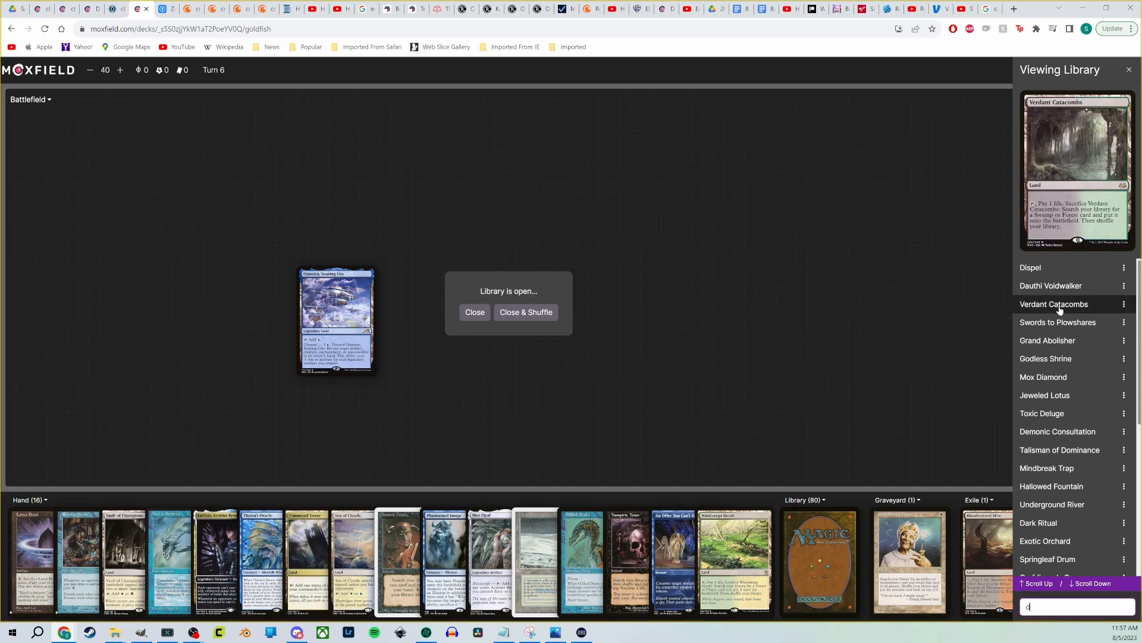
scroll(1060, 310, down, 2)
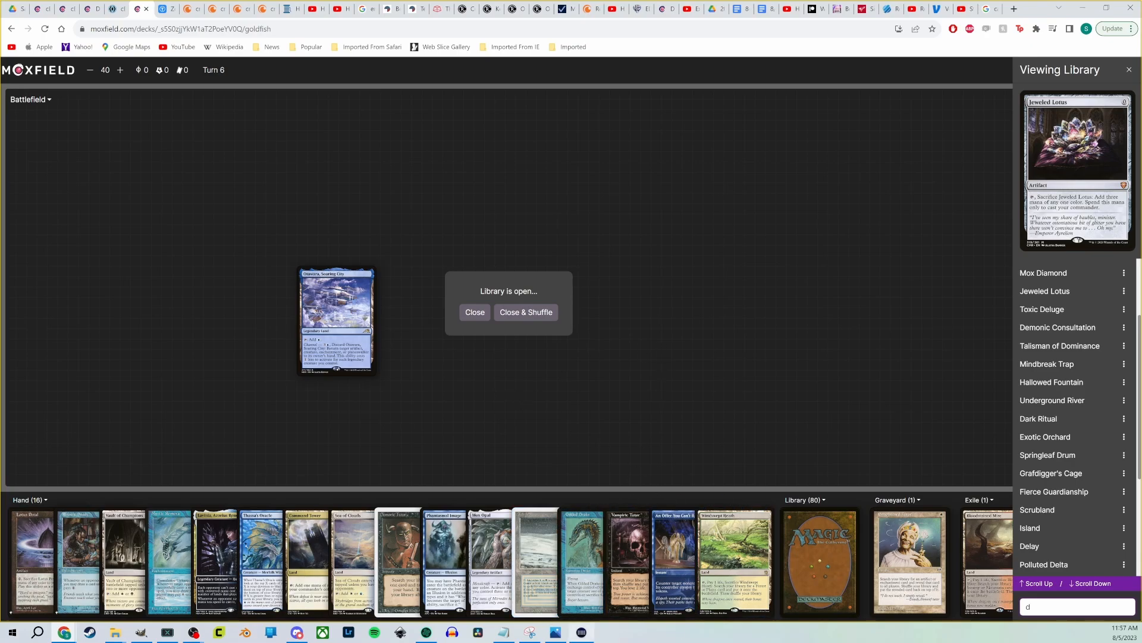
key(alt+Tab)
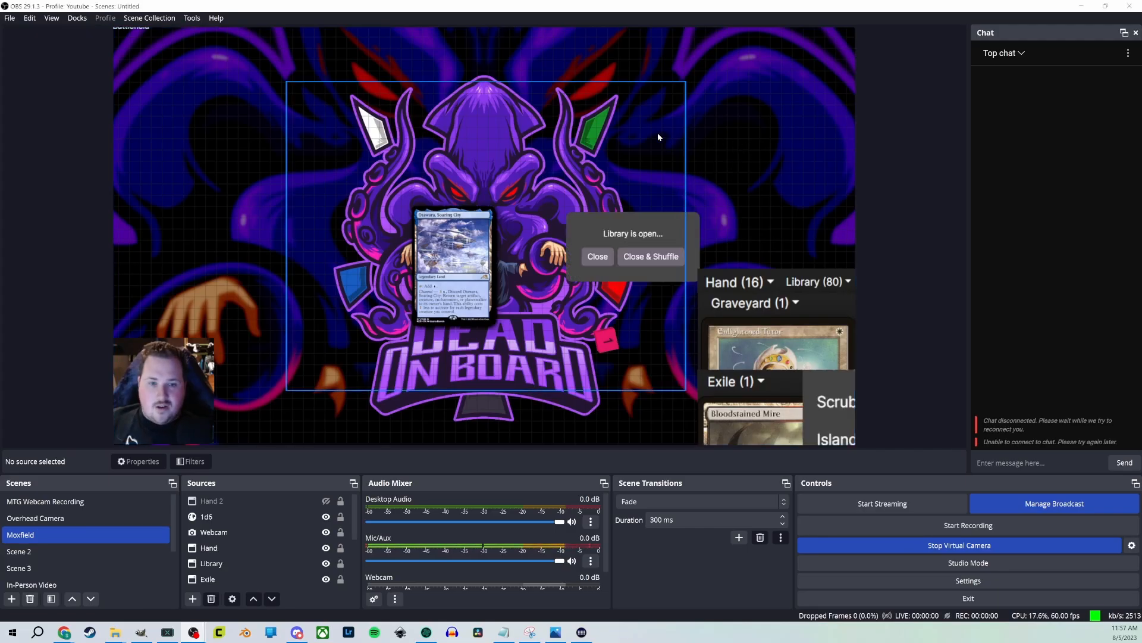